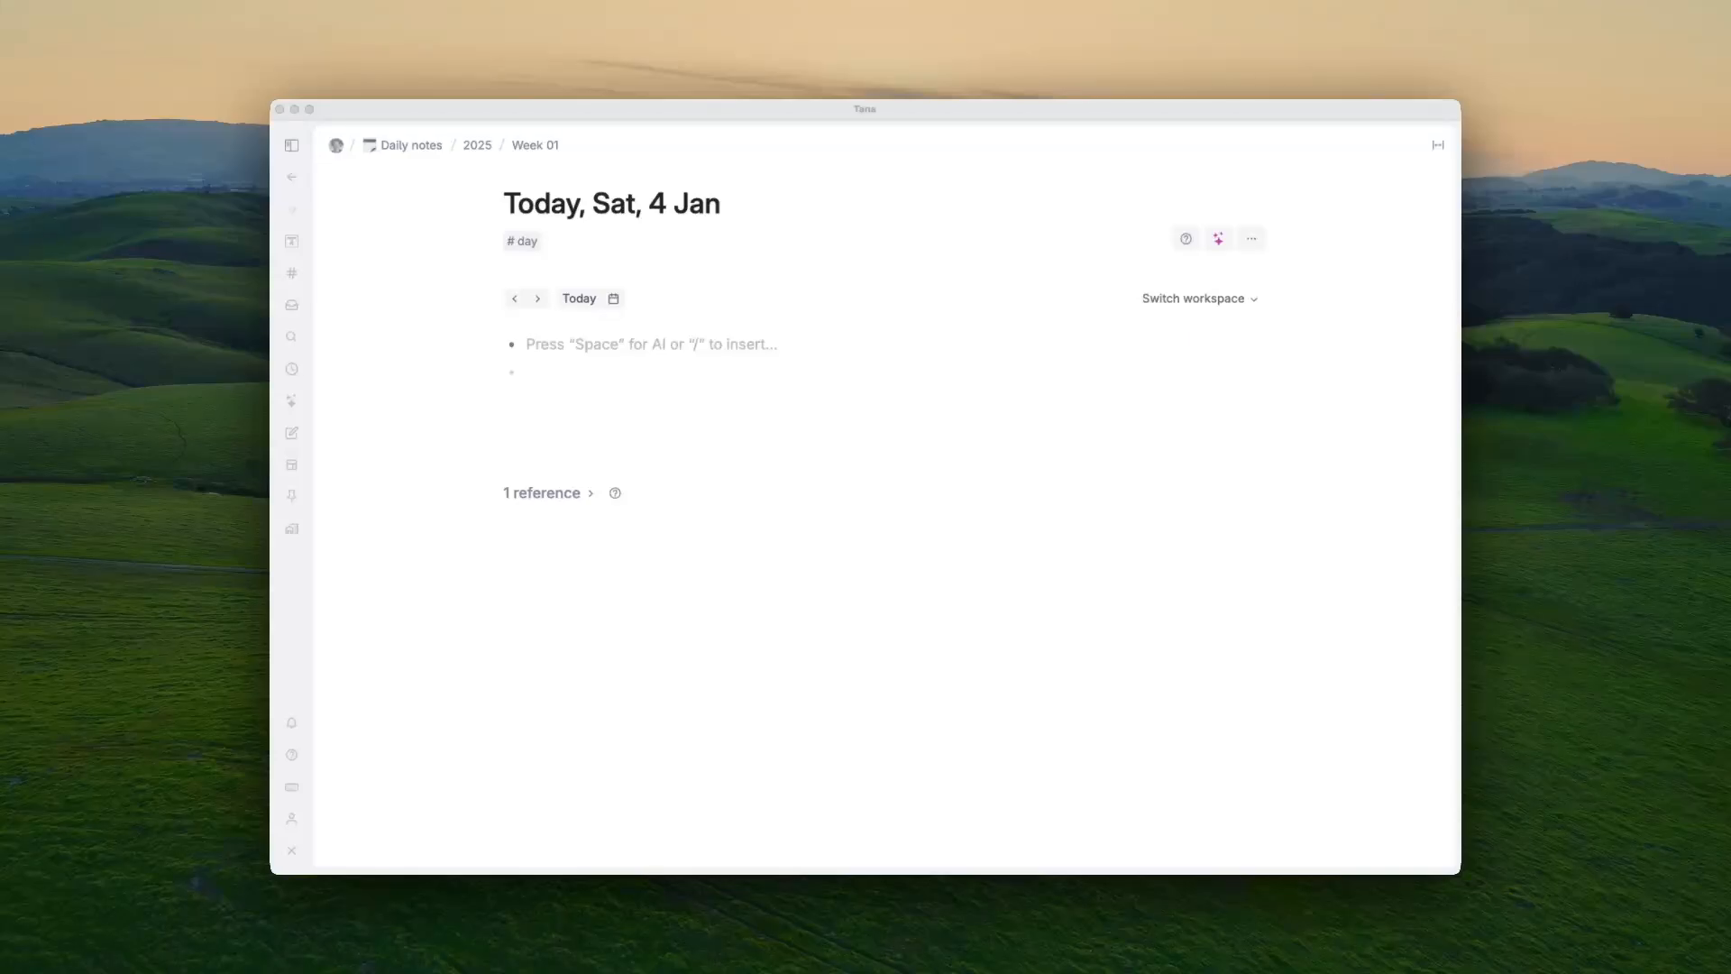
# Step: Open the configuration of today's day tag and expand its content template
pyautogui.click(542, 346)
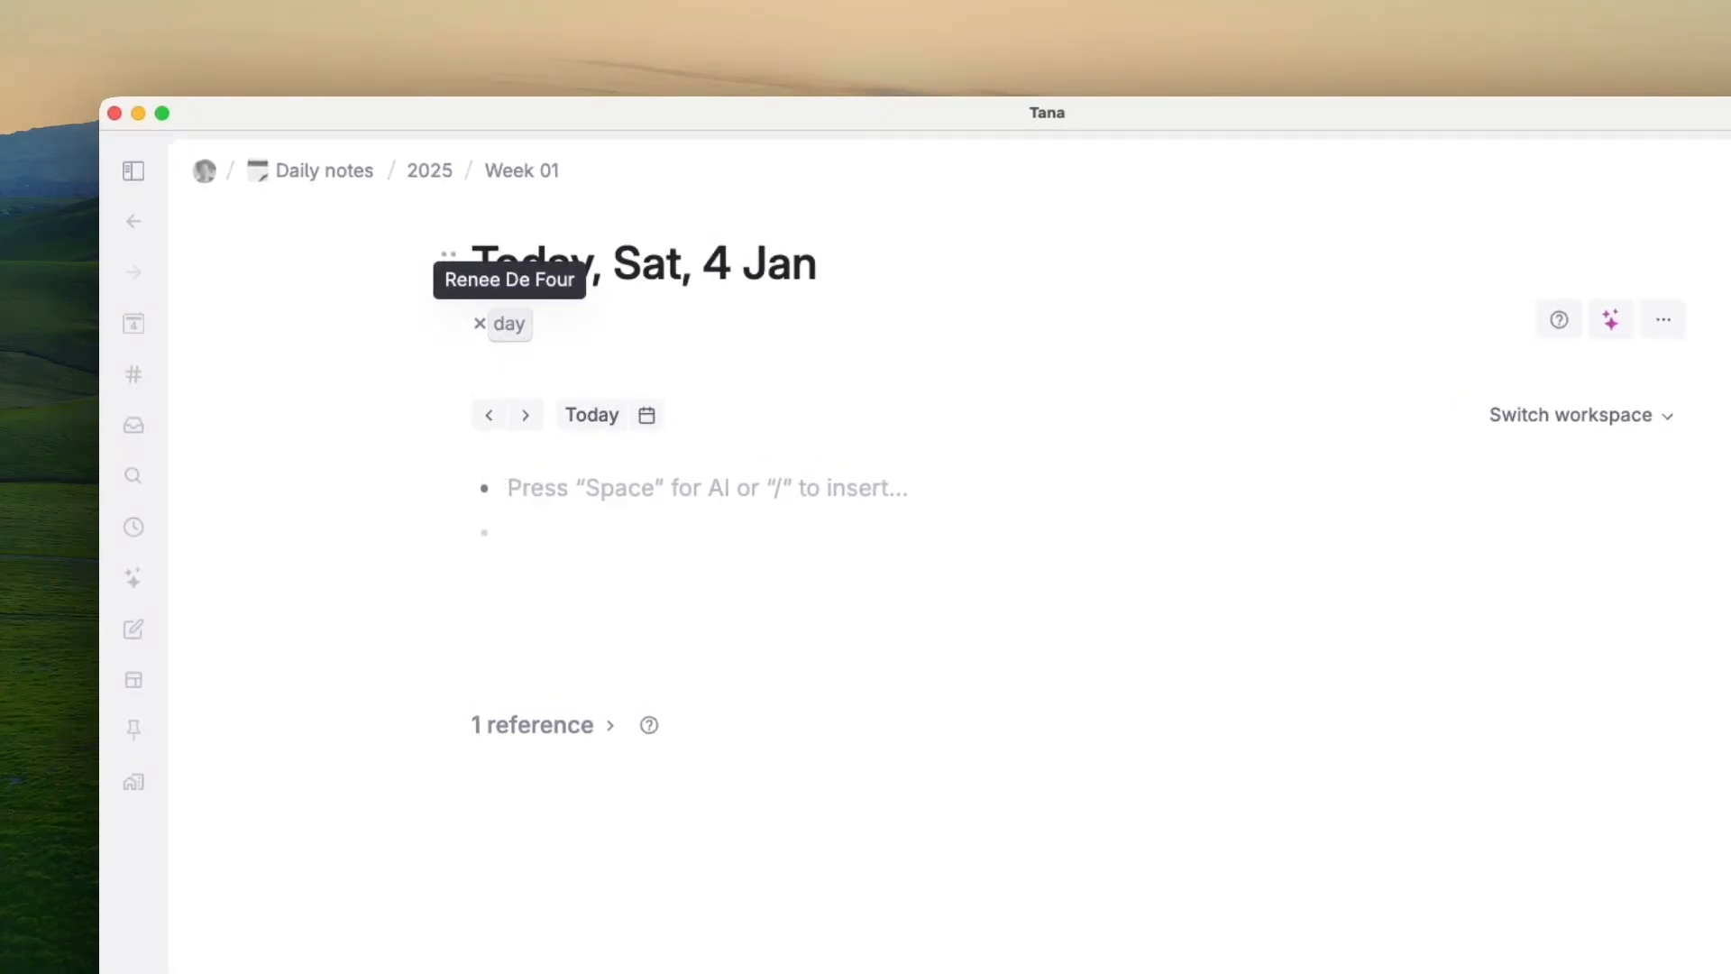
pyautogui.click(510, 324)
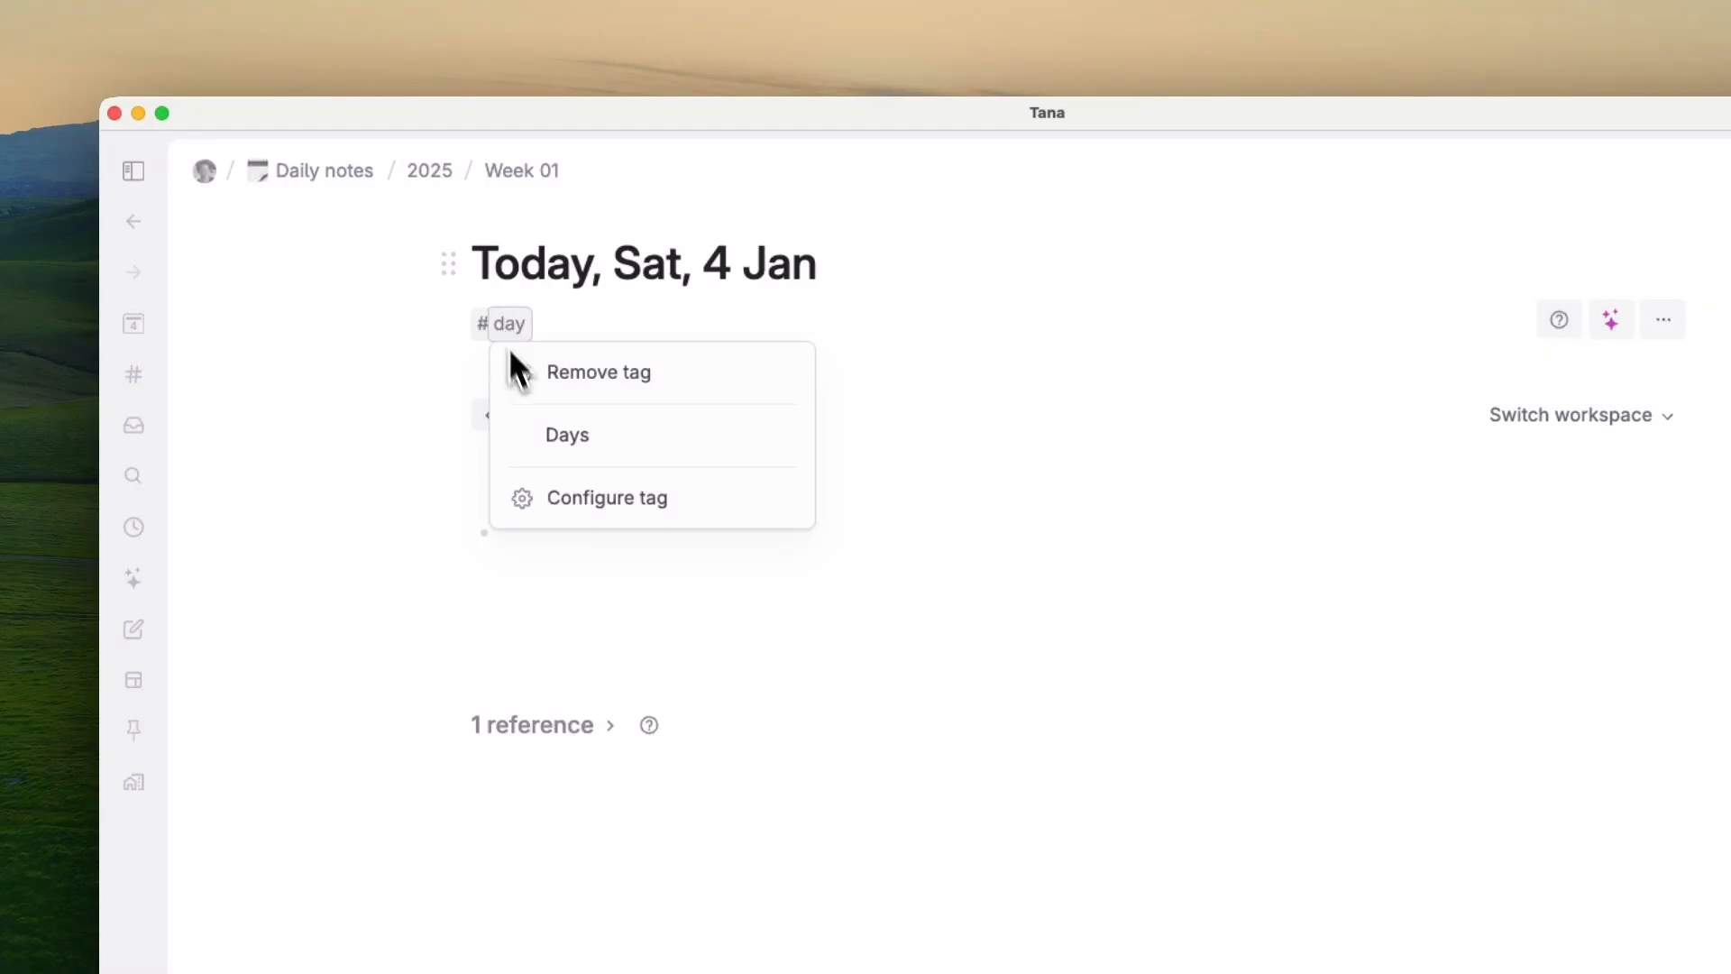
pyautogui.click(553, 501)
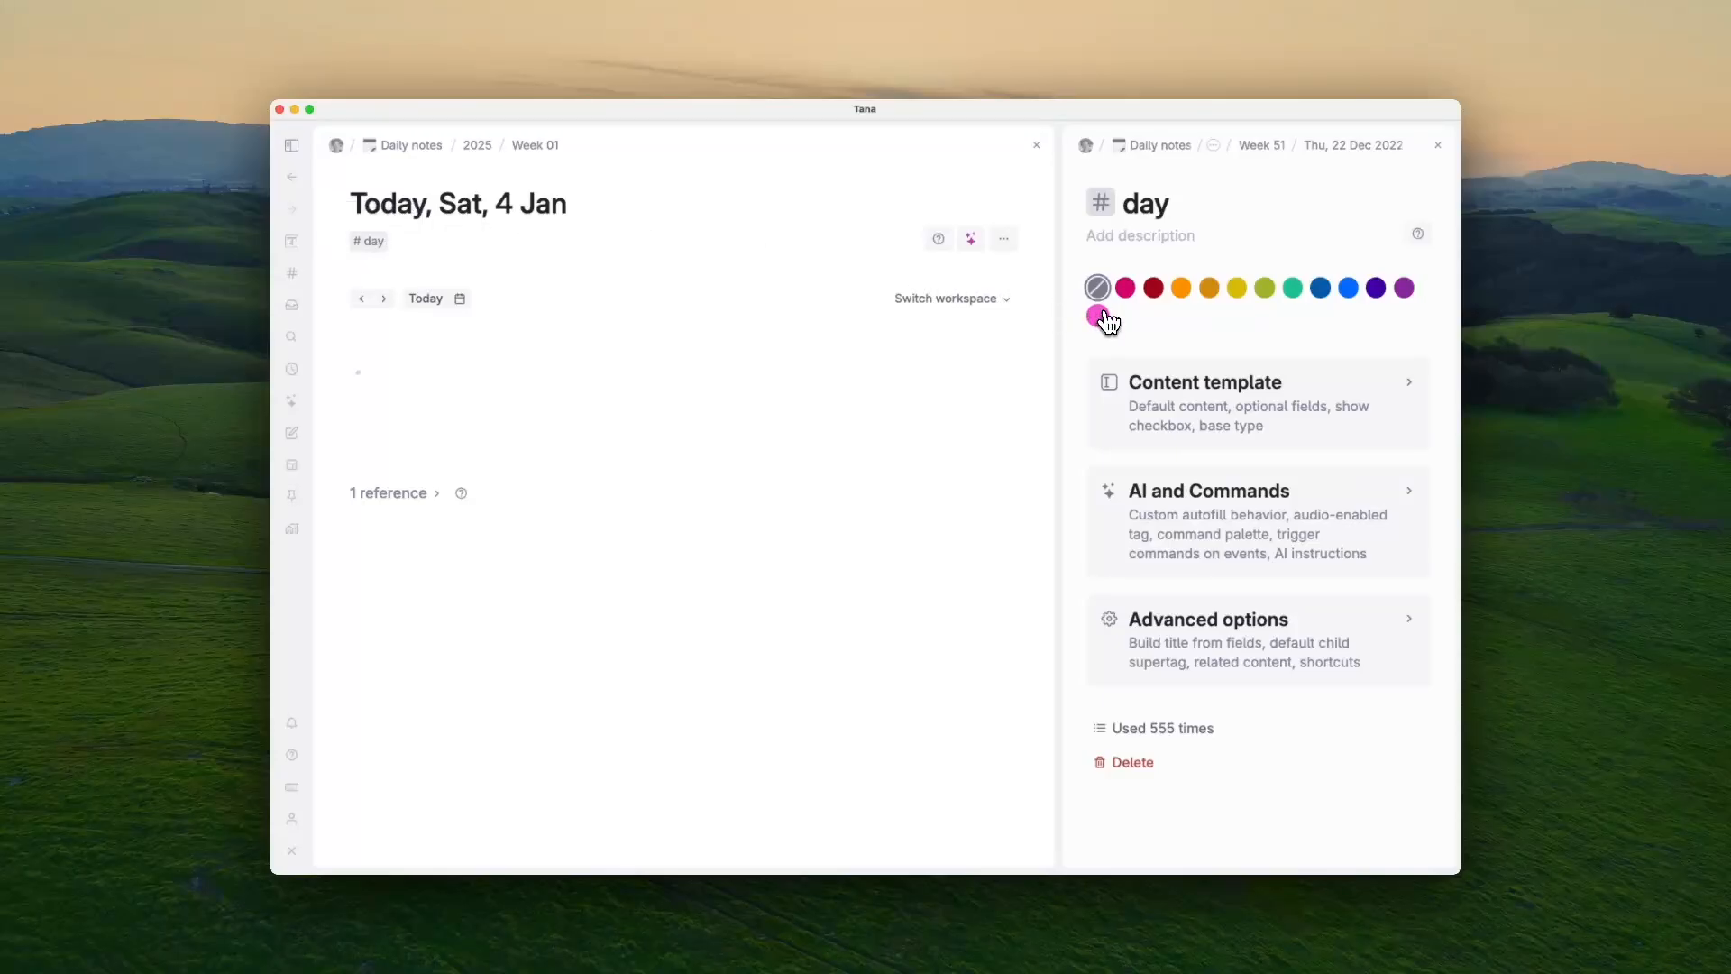
pyautogui.click(1134, 373)
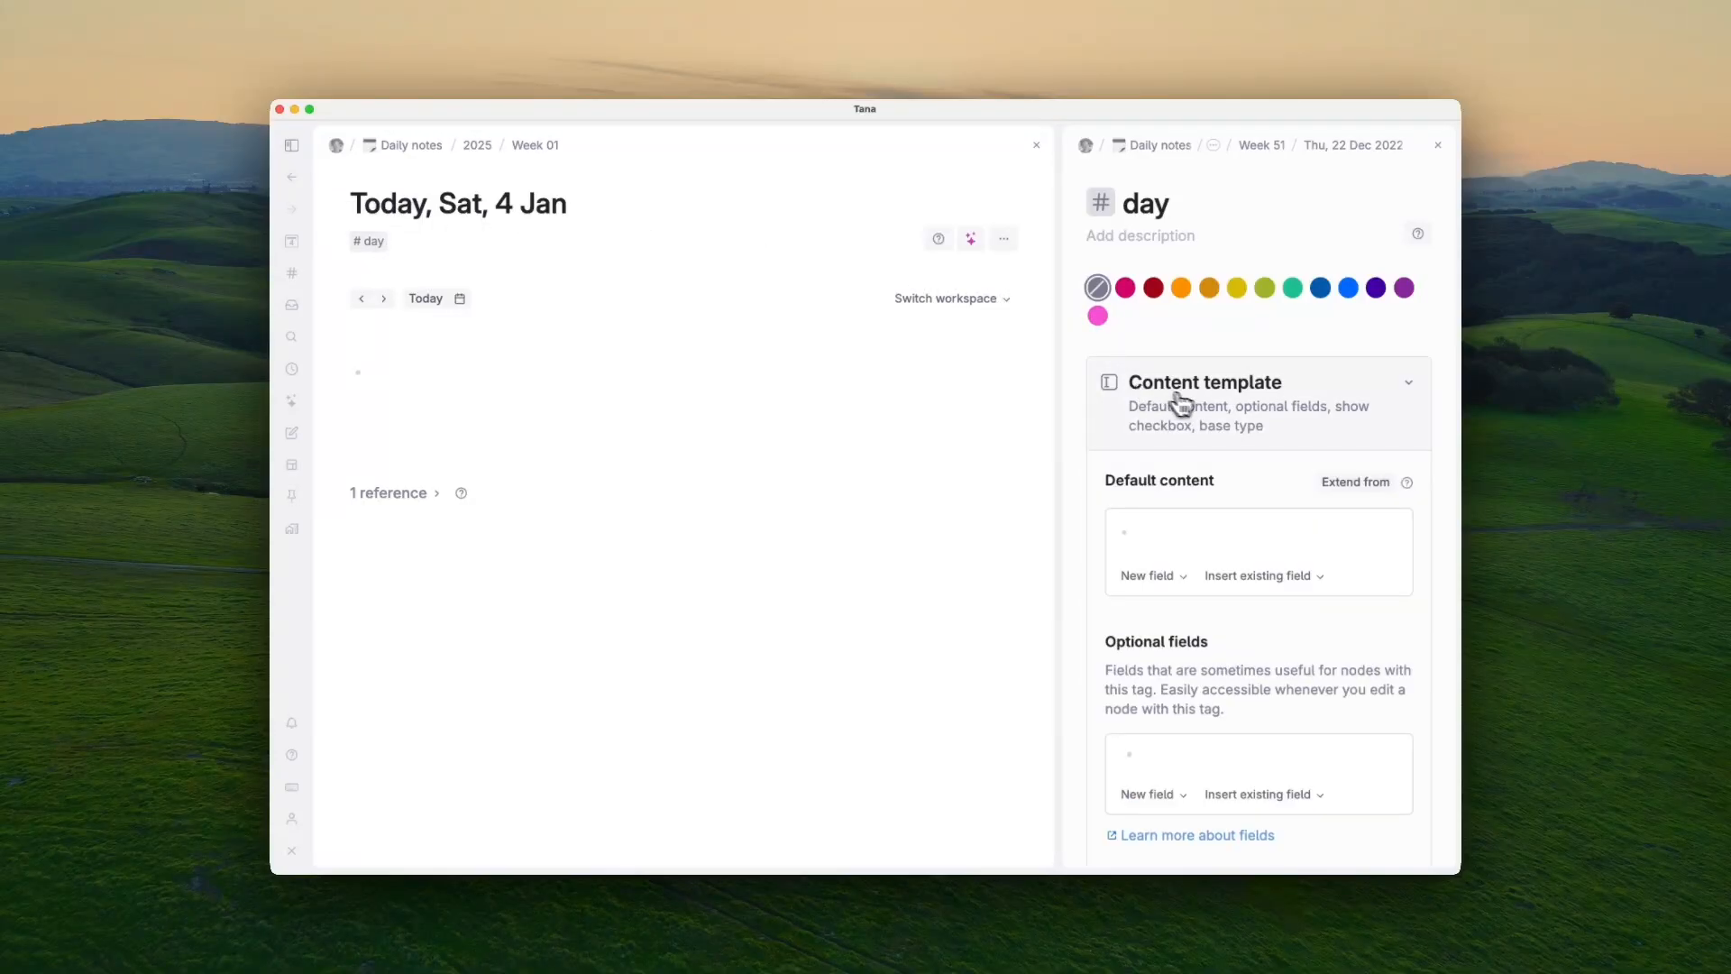
pyautogui.scroll(-3, 1163, 406)
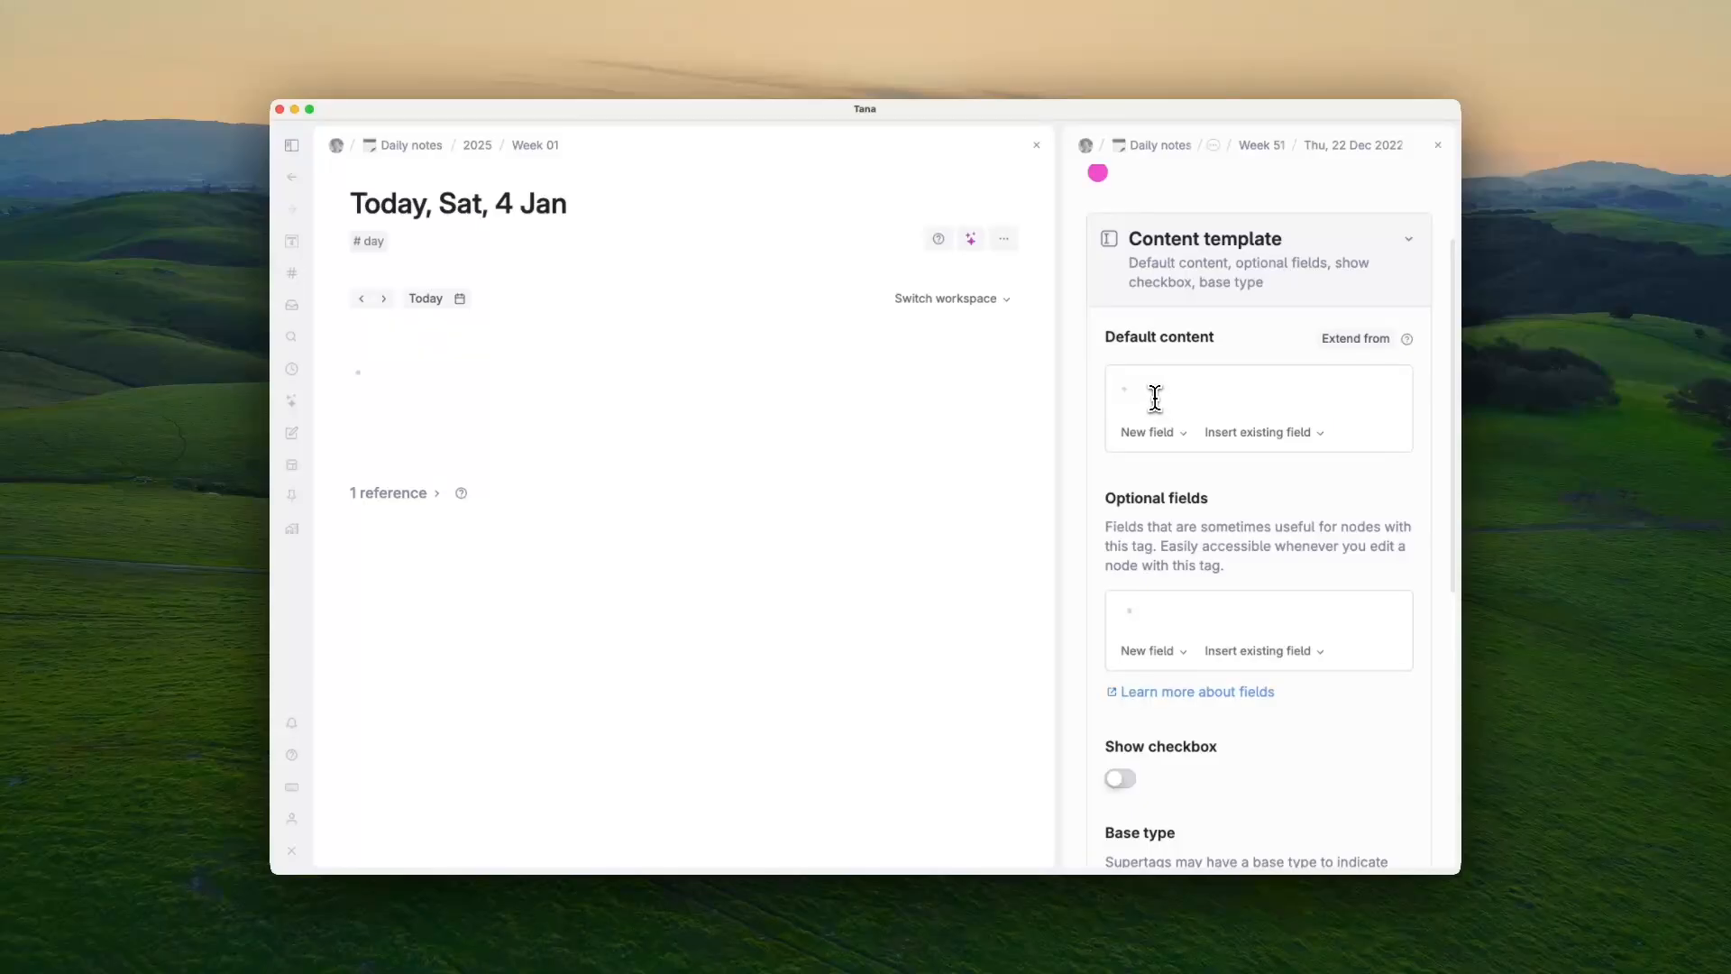
# Step: Add three new fields named Write, Read and Floss to the day tag's default content
pyautogui.click(1154, 394)
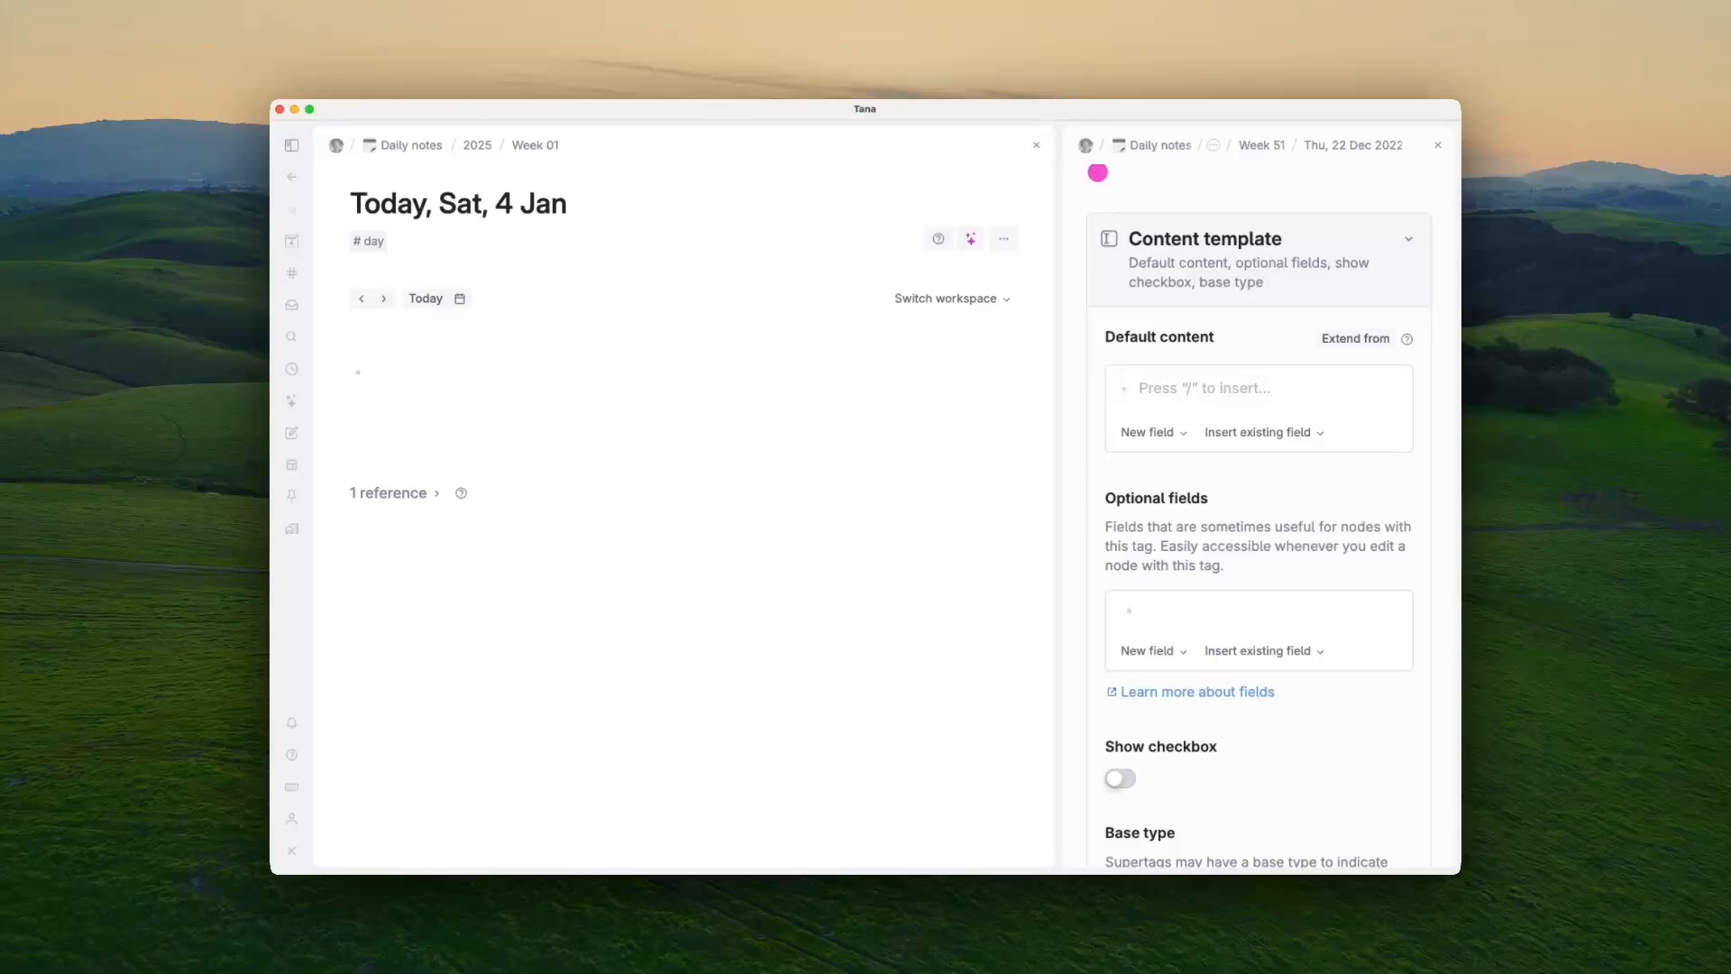
pyautogui.write('>')
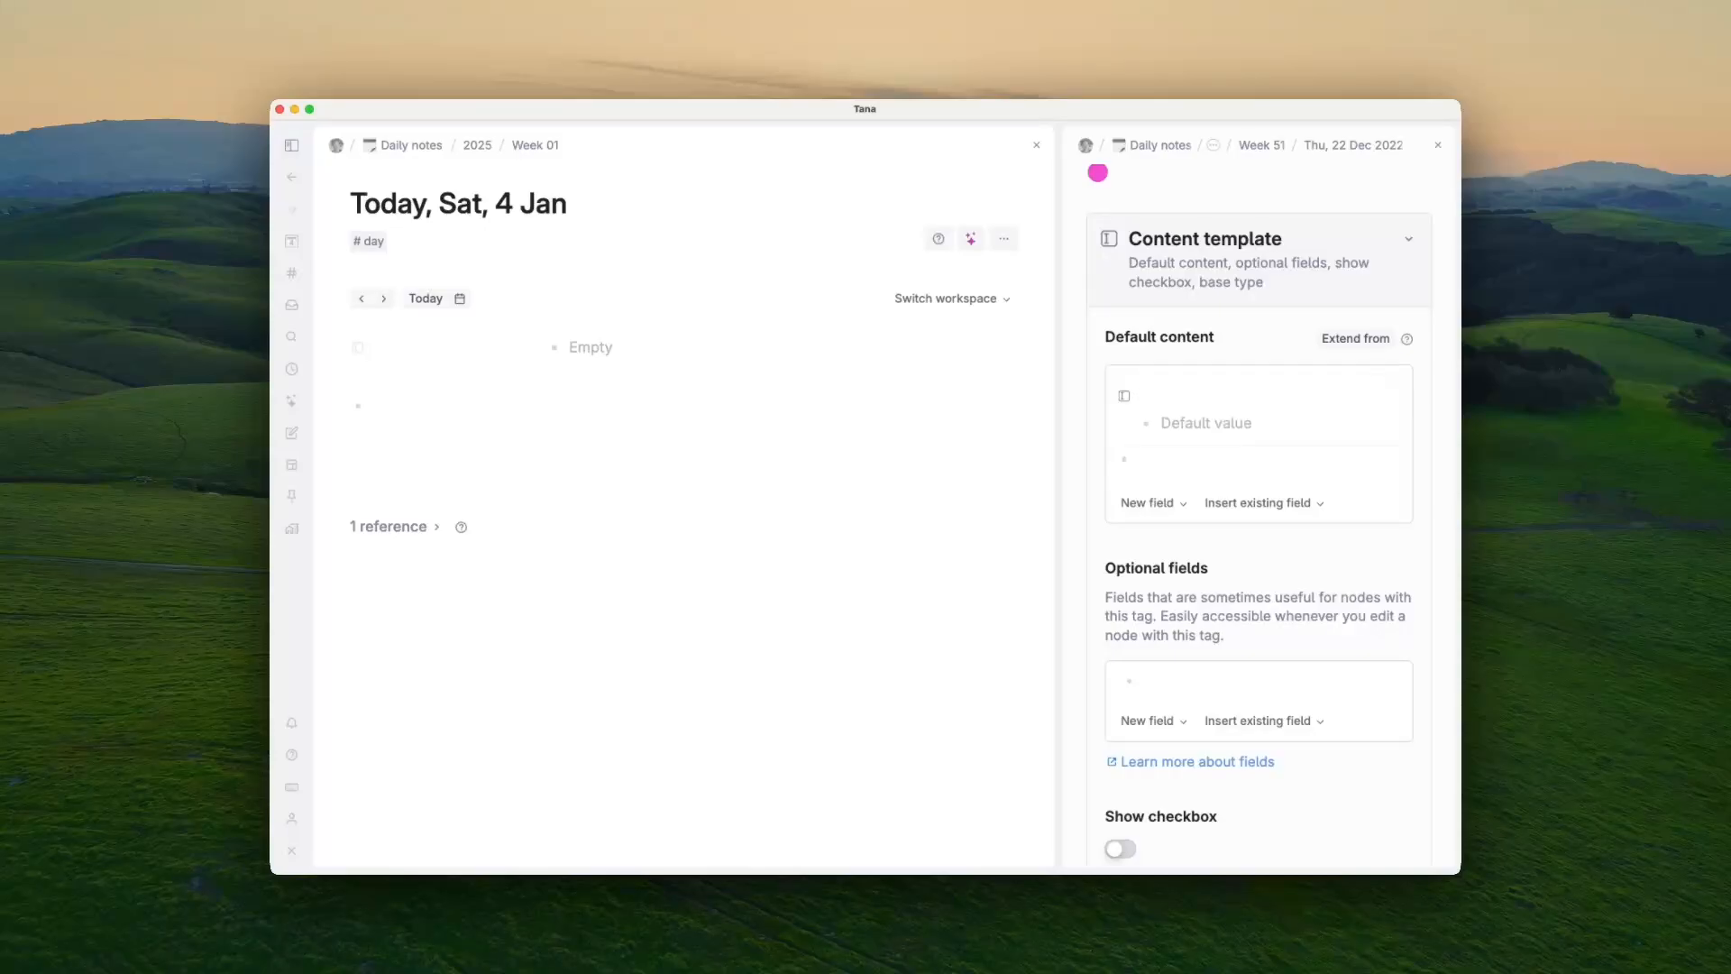
pyautogui.write('Write')
pyautogui.click(1154, 459)
pyautogui.write('>')
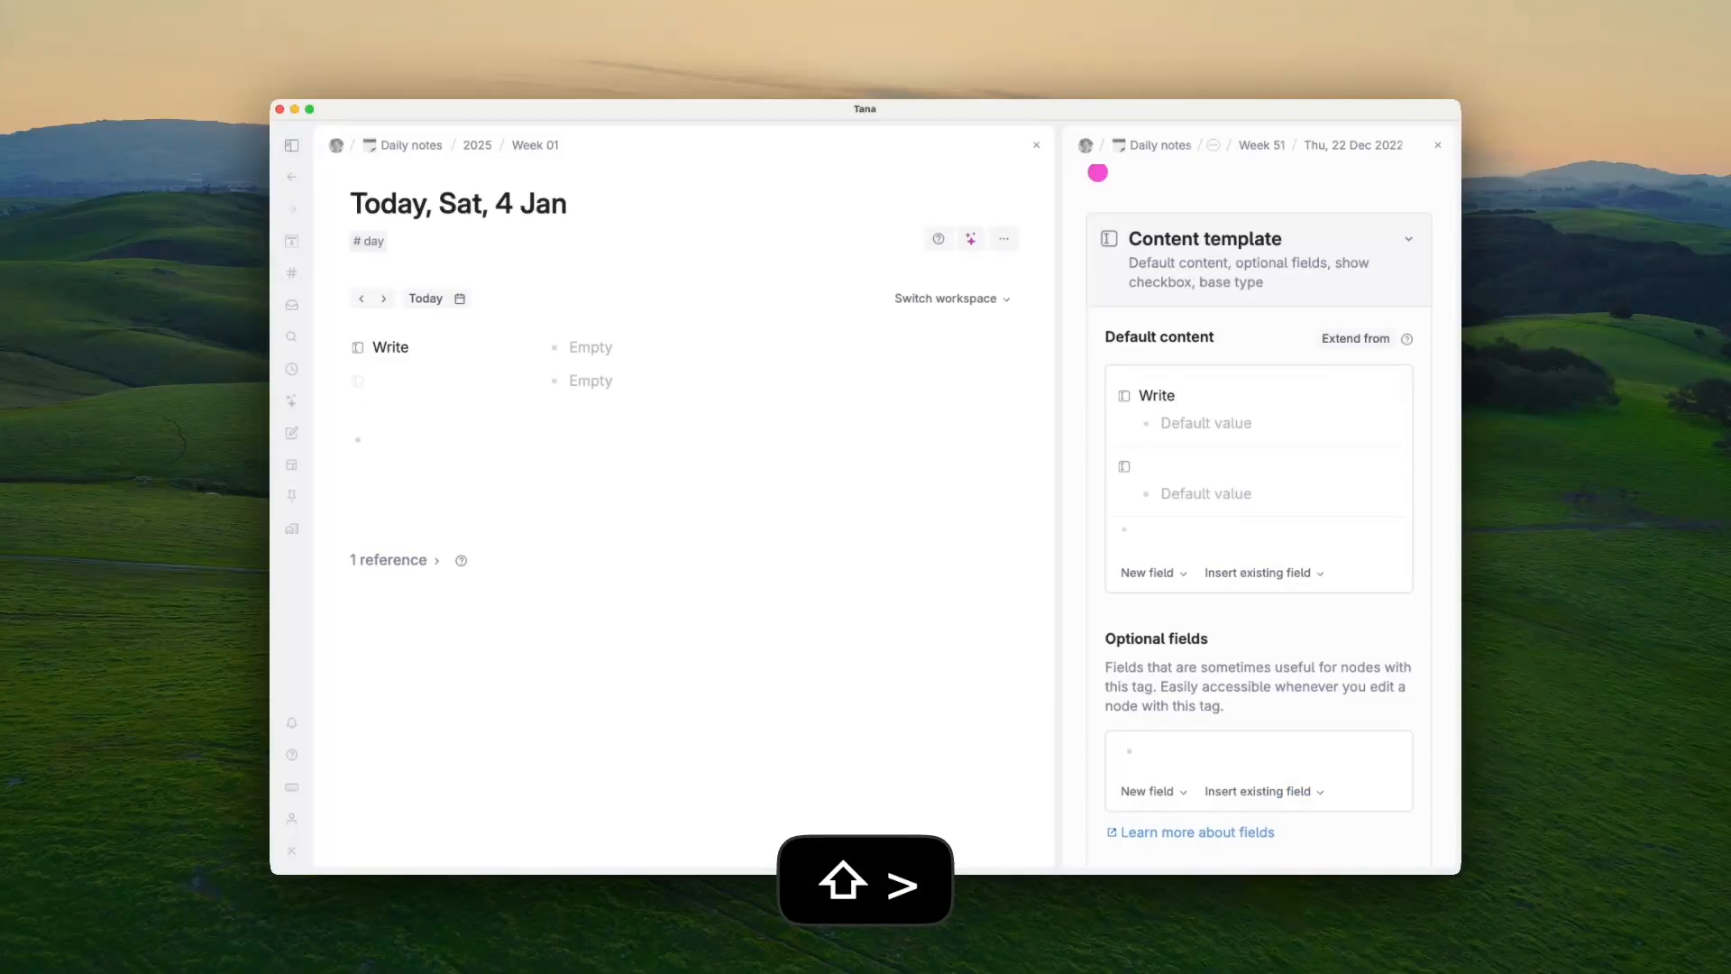
pyautogui.write('Read')
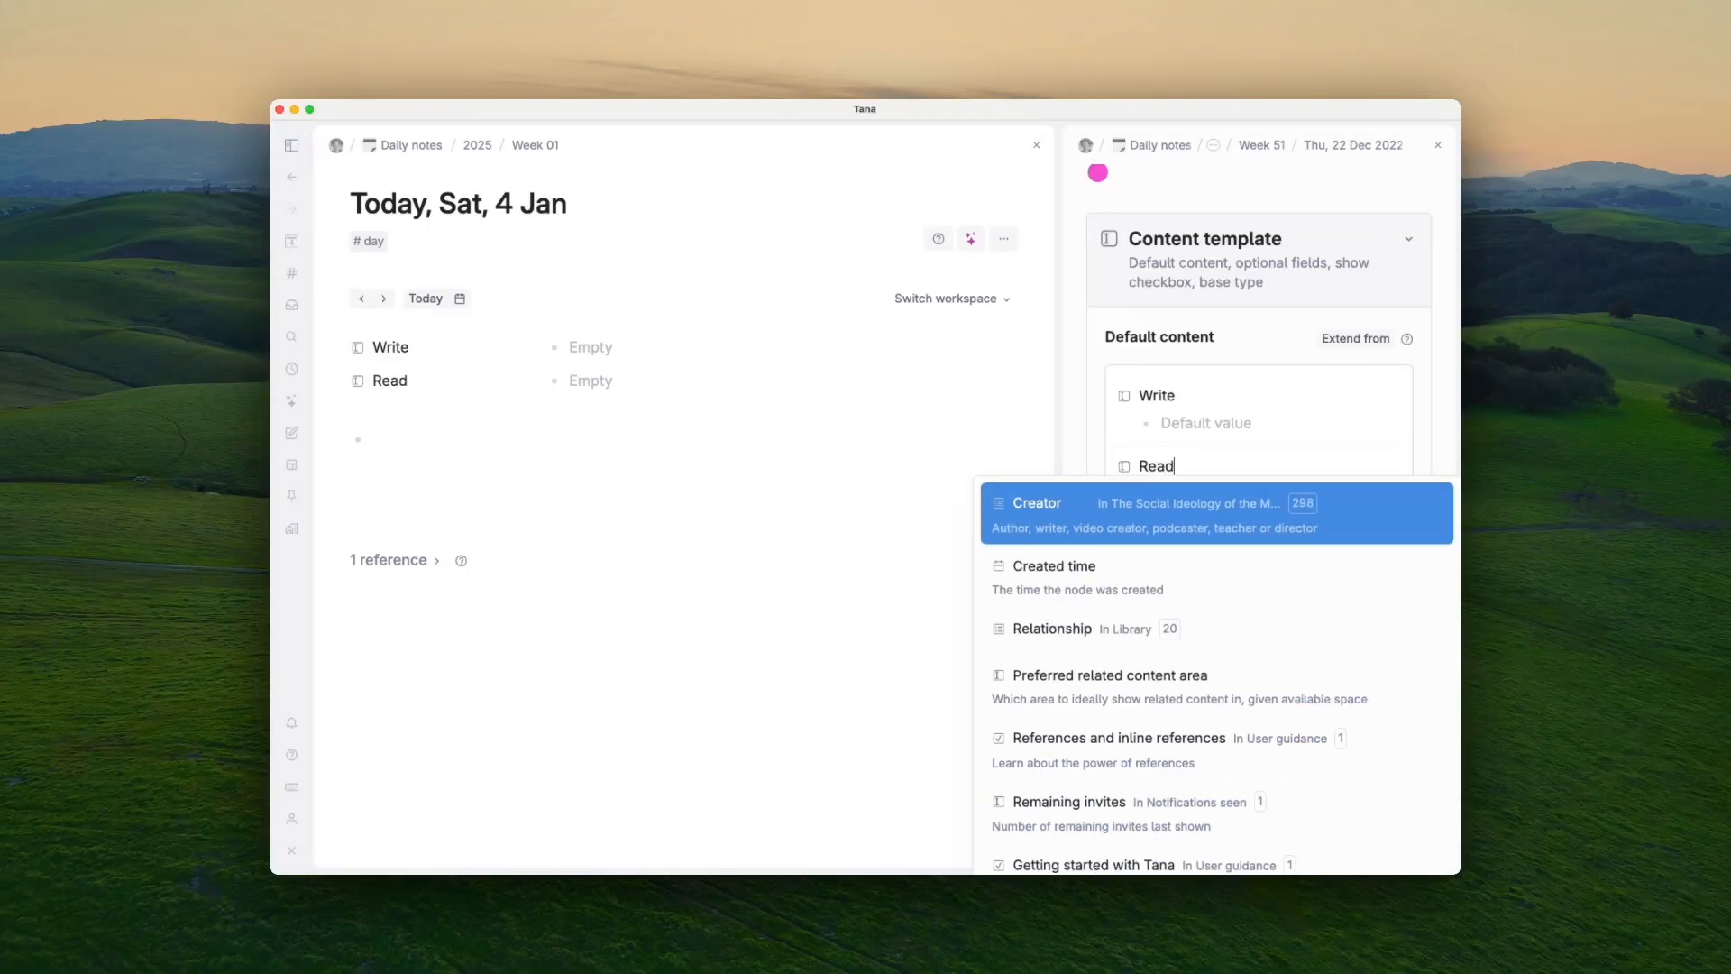
pyautogui.press('Escape')
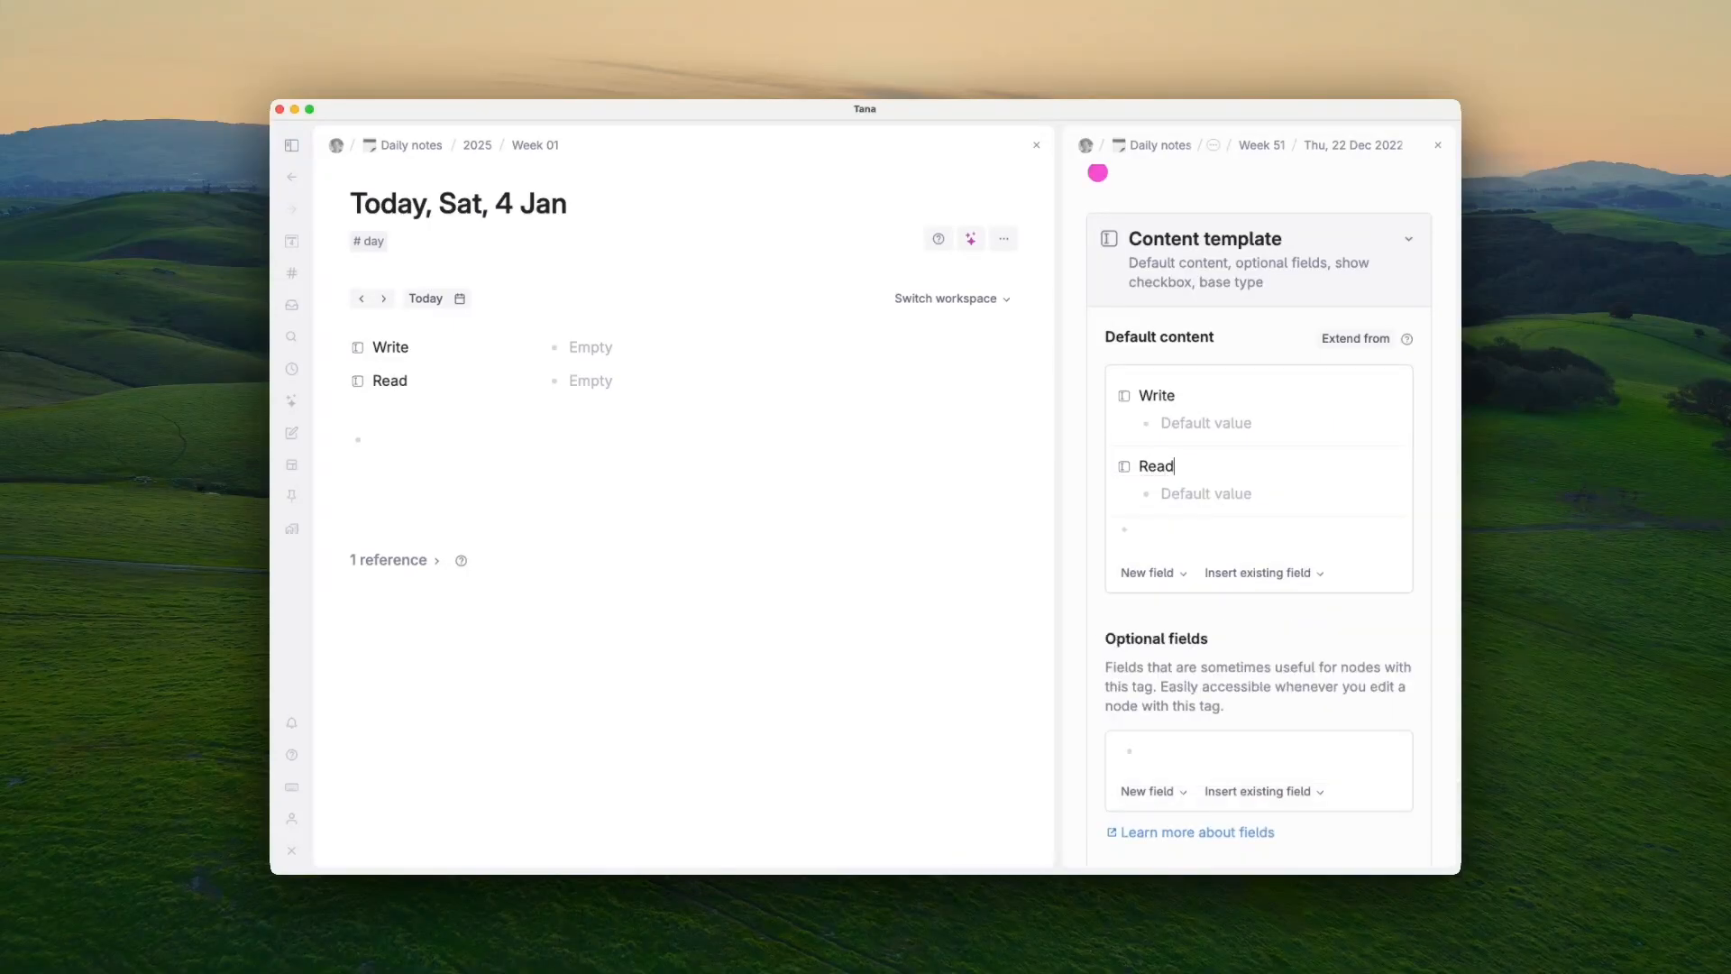
pyautogui.click(1162, 533)
pyautogui.write('>')
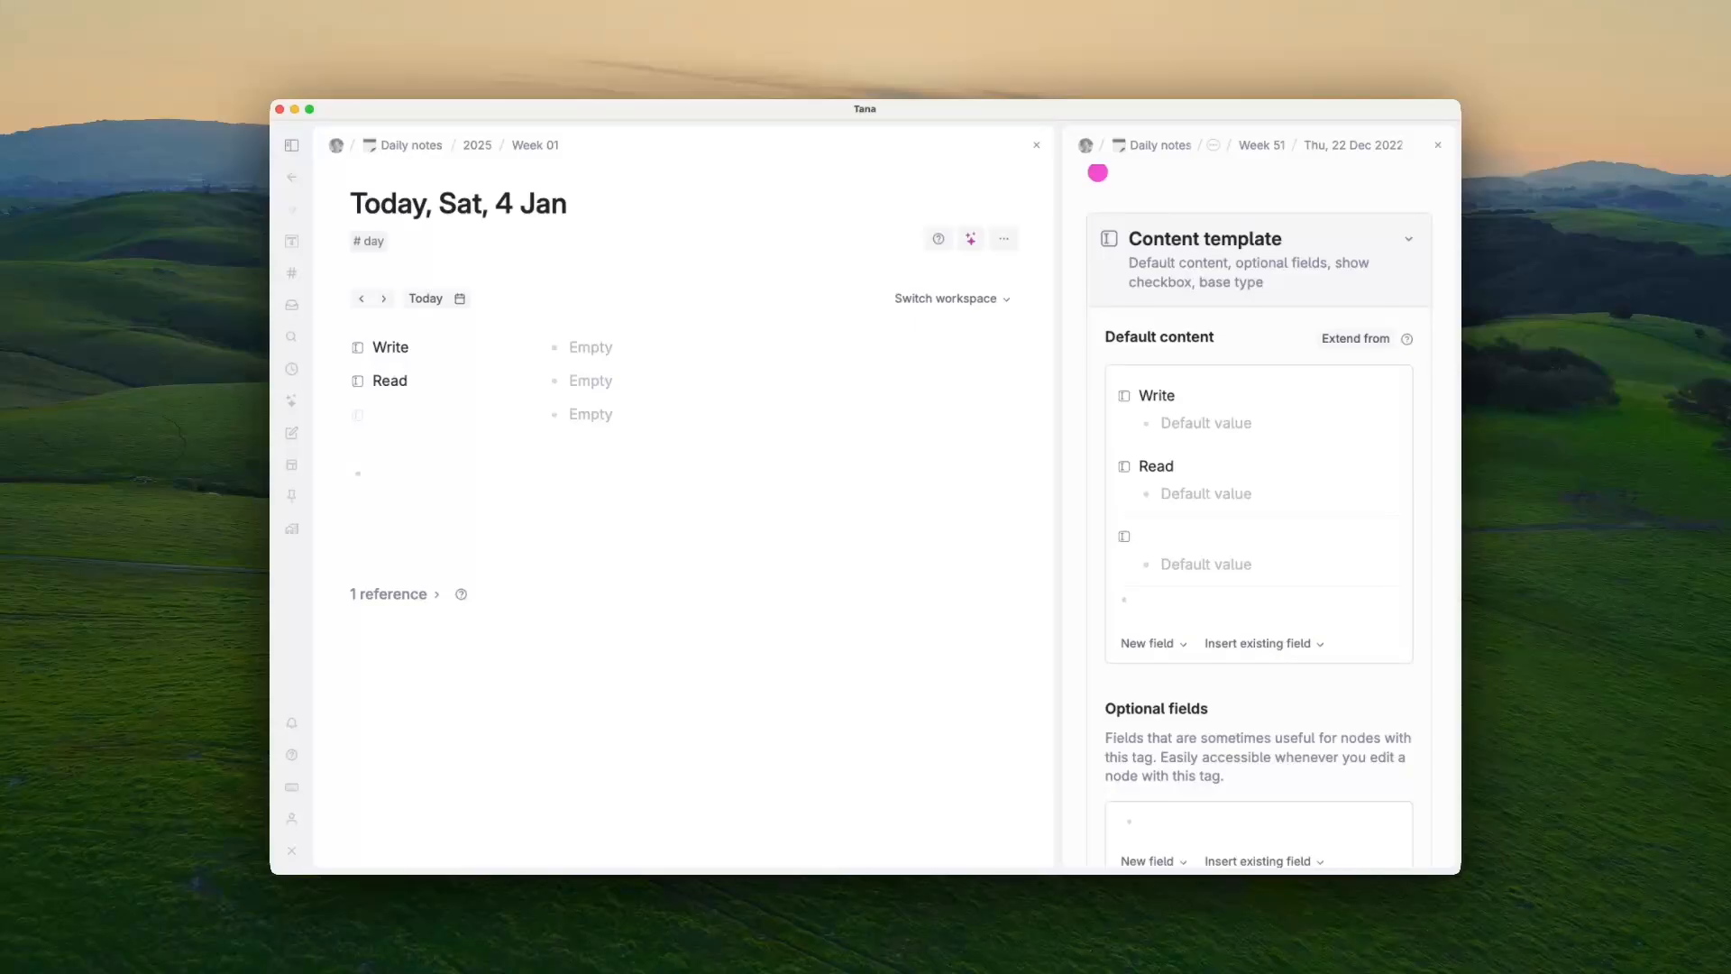
pyautogui.write('Floss')
pyautogui.press('Escape')
# Step: Set the Write field's hide option to Always and close its configuration
pyautogui.moveTo(1128, 409)
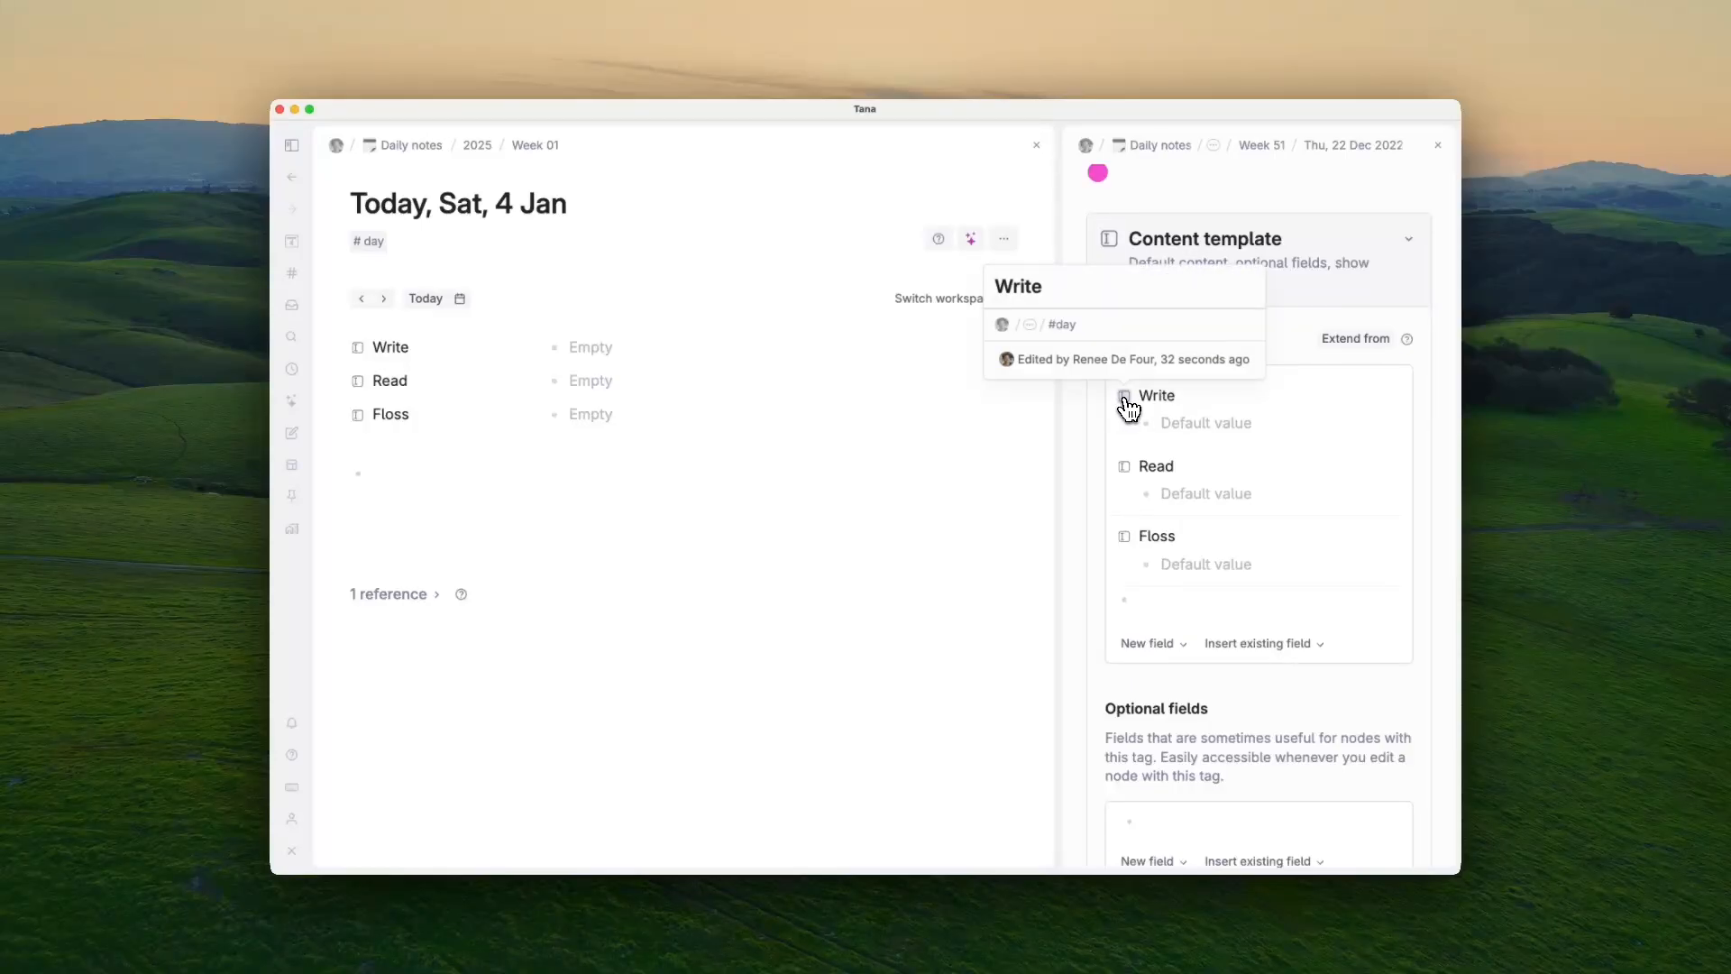
pyautogui.click(1125, 400)
pyautogui.scroll(-10, 1192, 478)
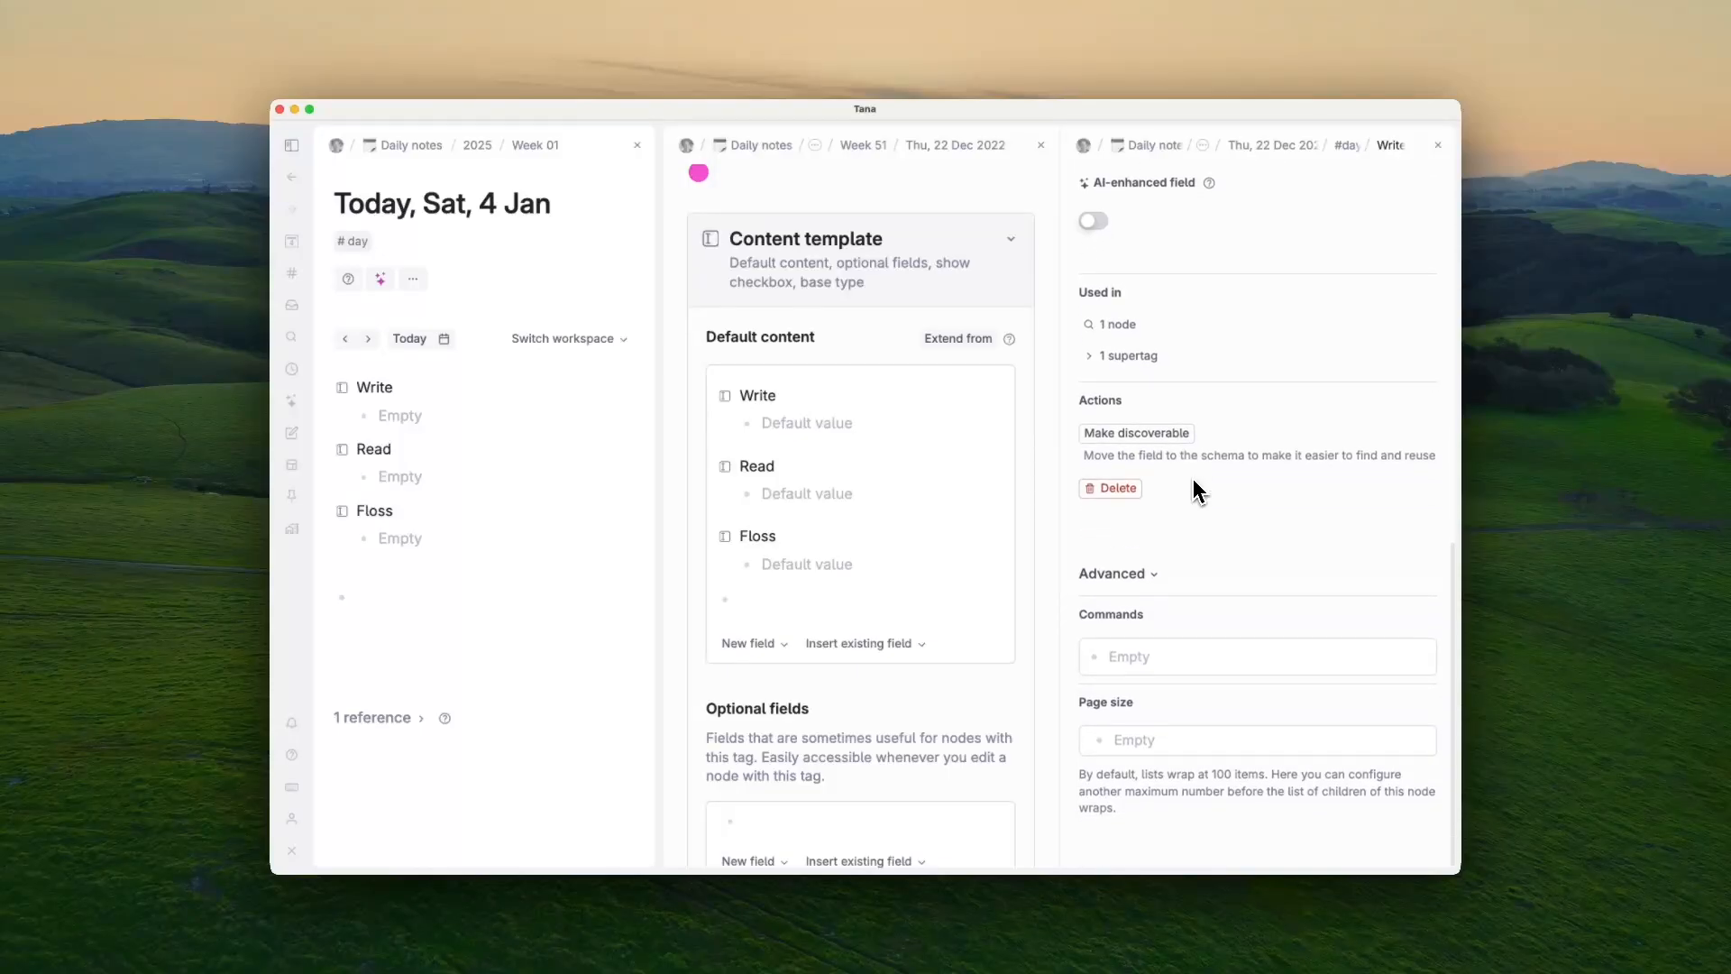
pyautogui.scroll(5, 1194, 482)
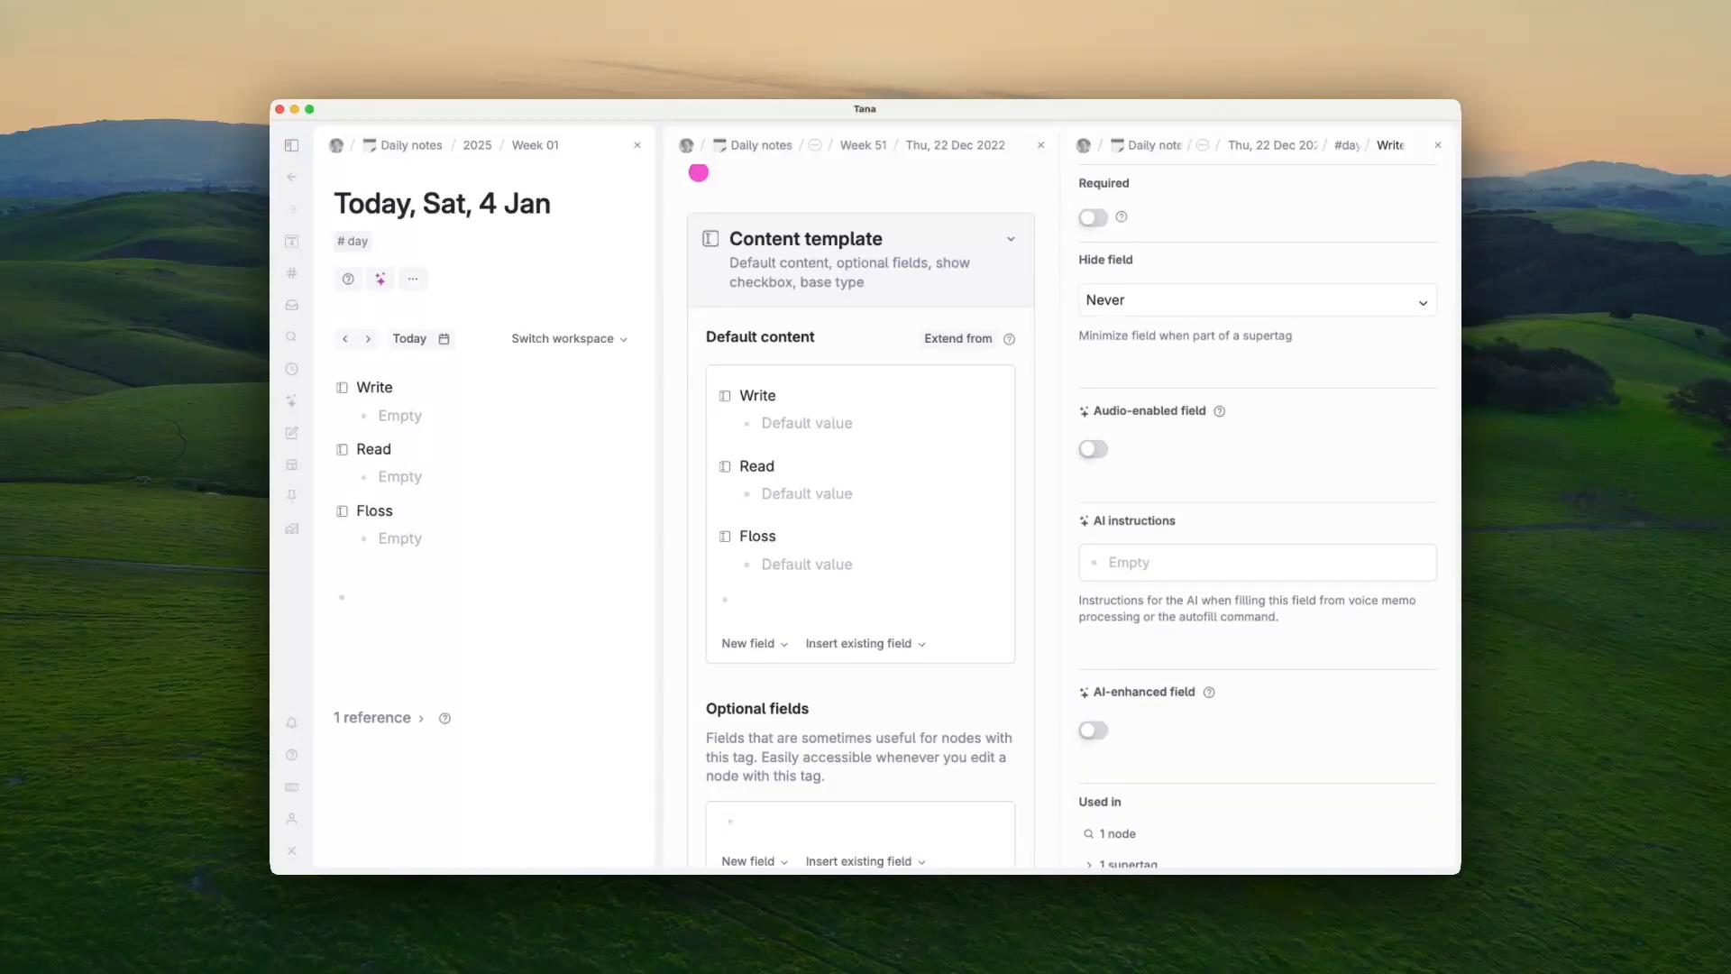
pyautogui.scroll(2, 1197, 483)
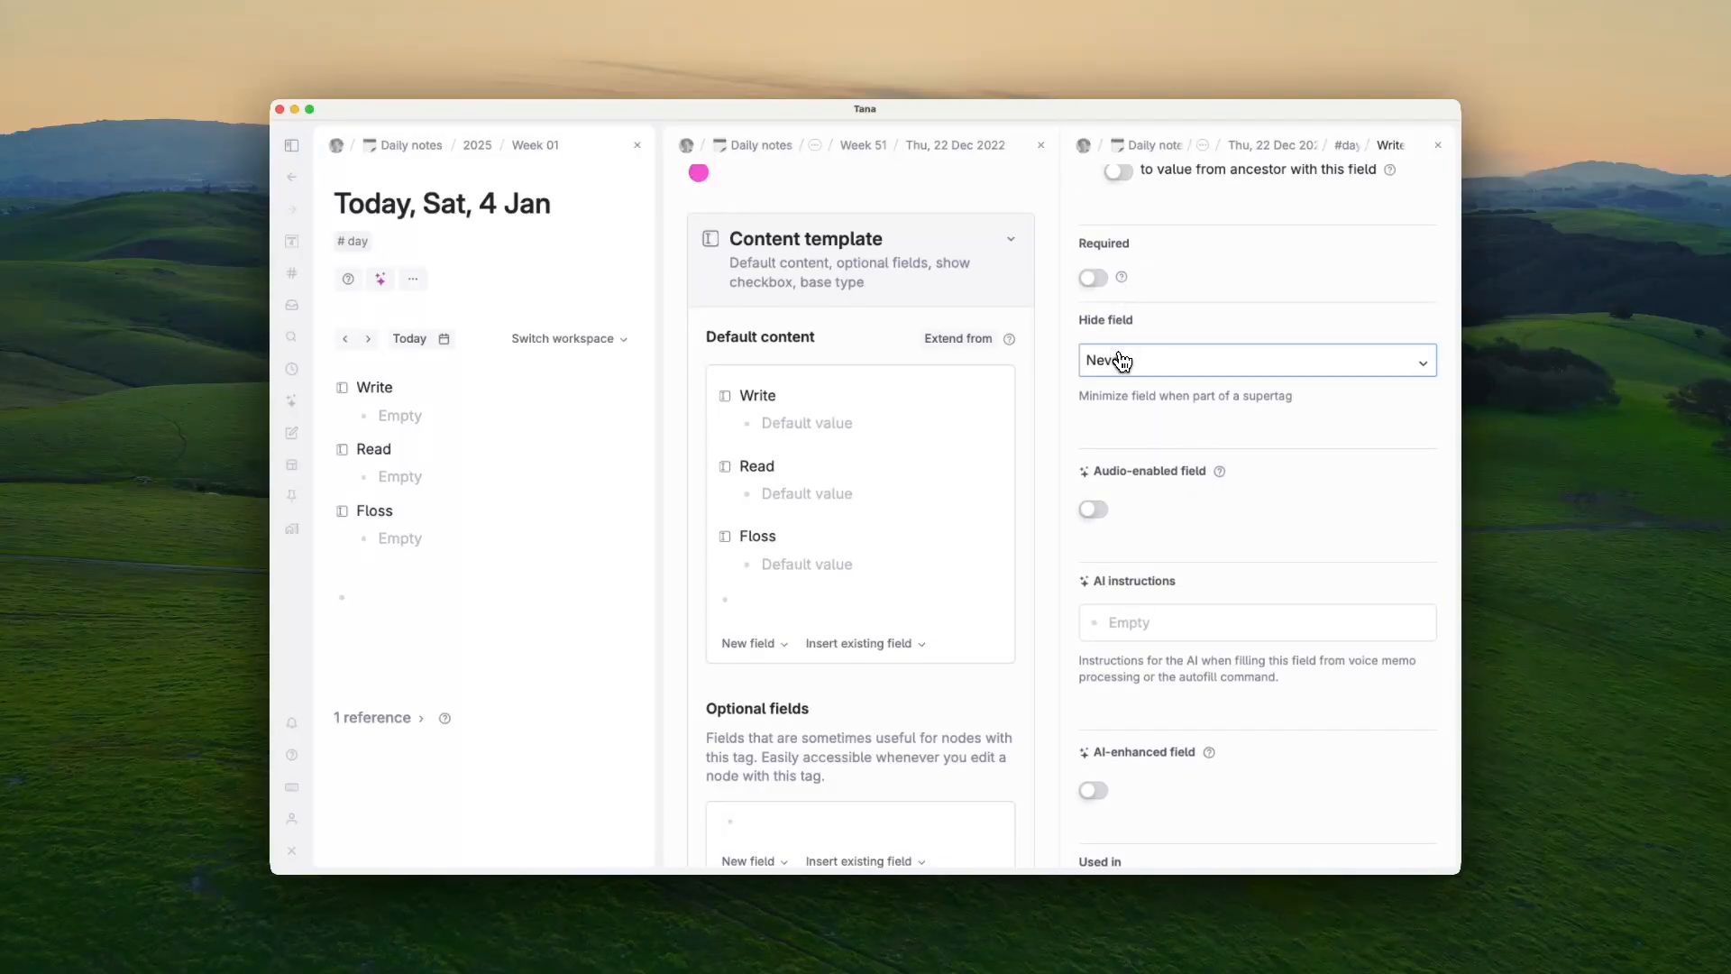
pyautogui.click(1117, 360)
pyautogui.click(1129, 508)
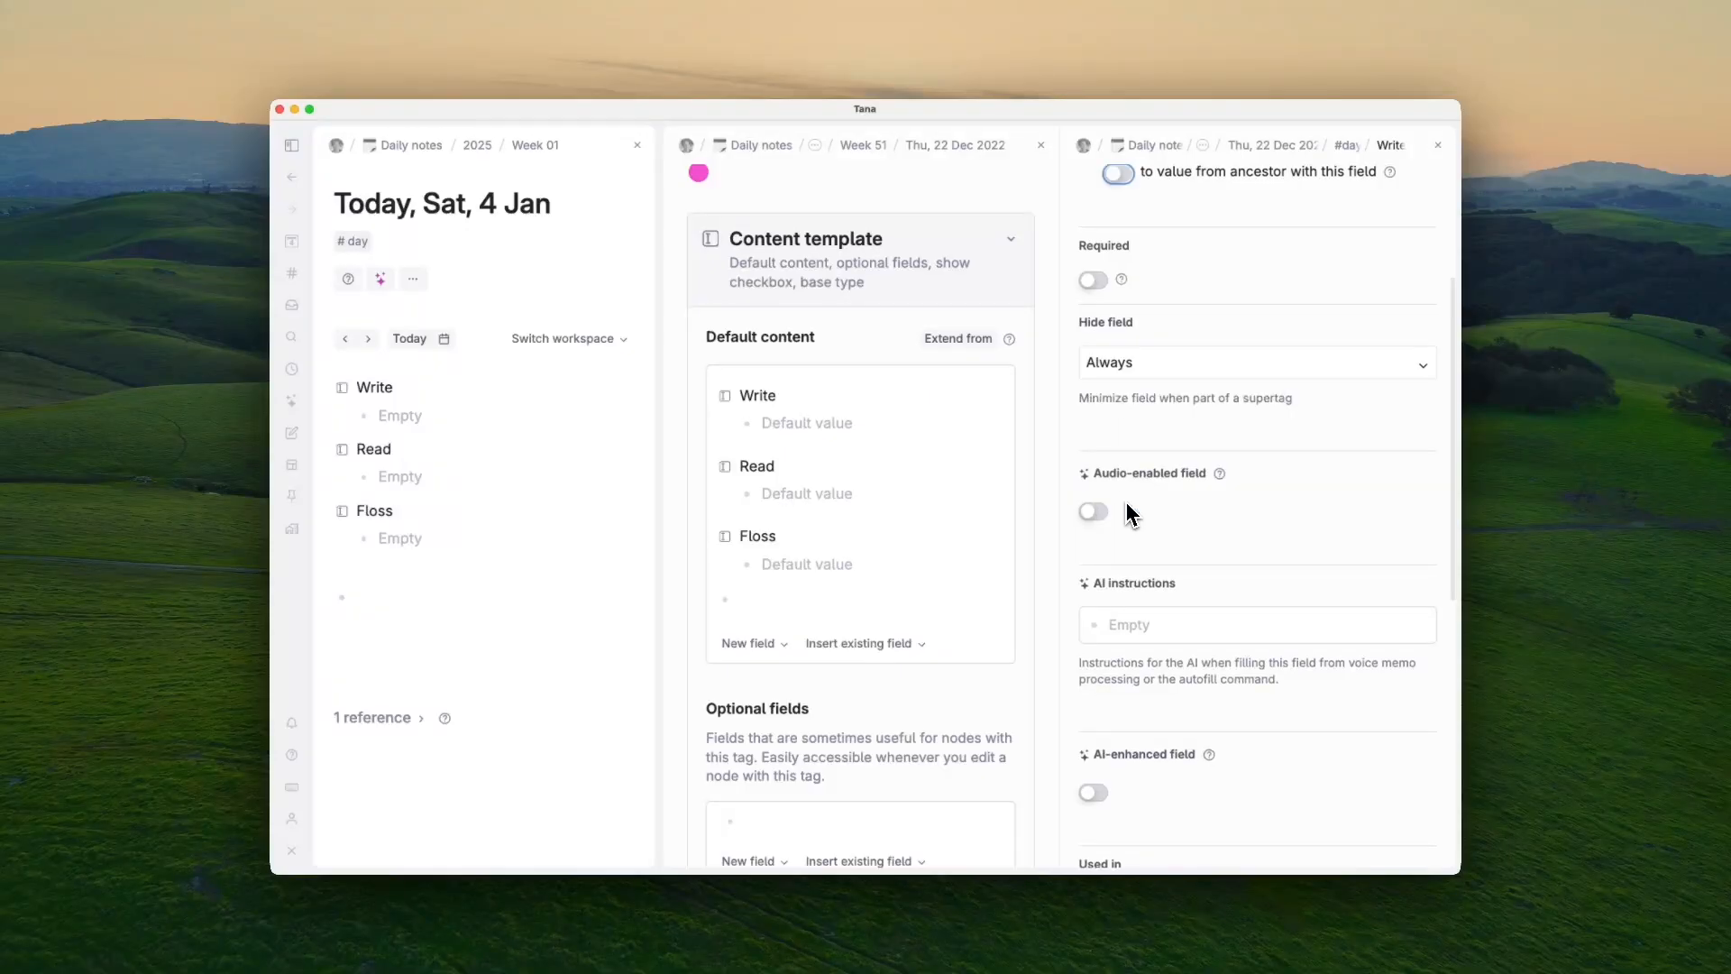
pyautogui.click(1438, 145)
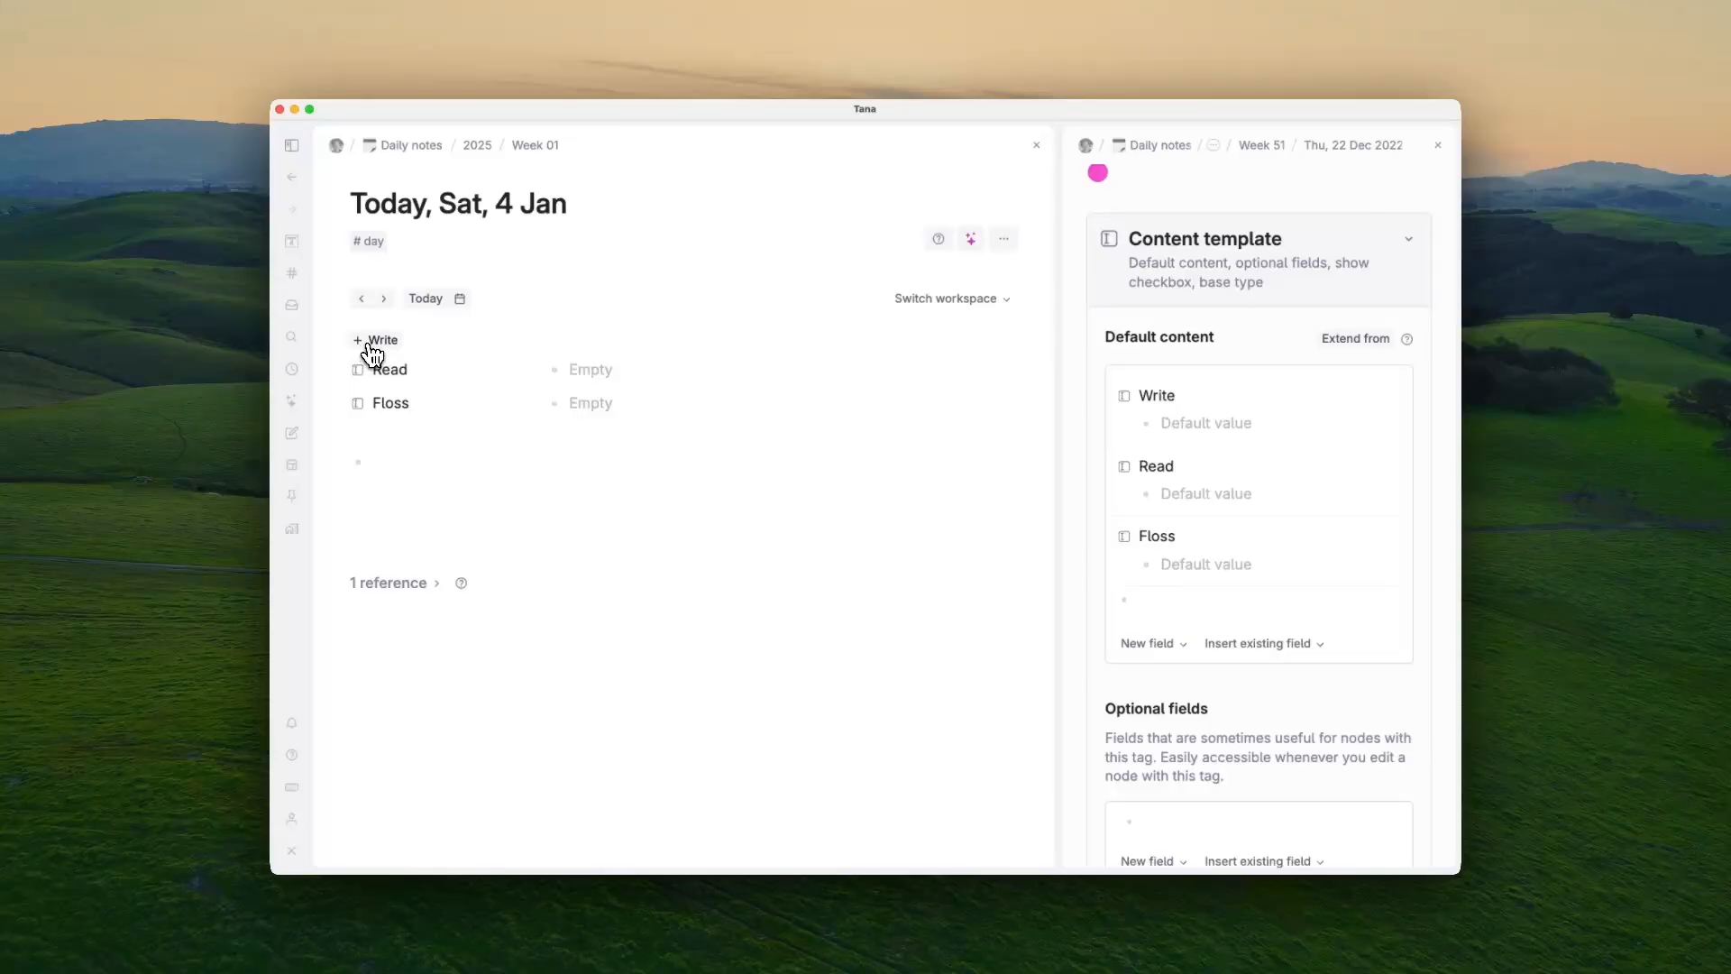
# Step: Set the Read field's hide option to Always and close its configuration
pyautogui.click(1125, 466)
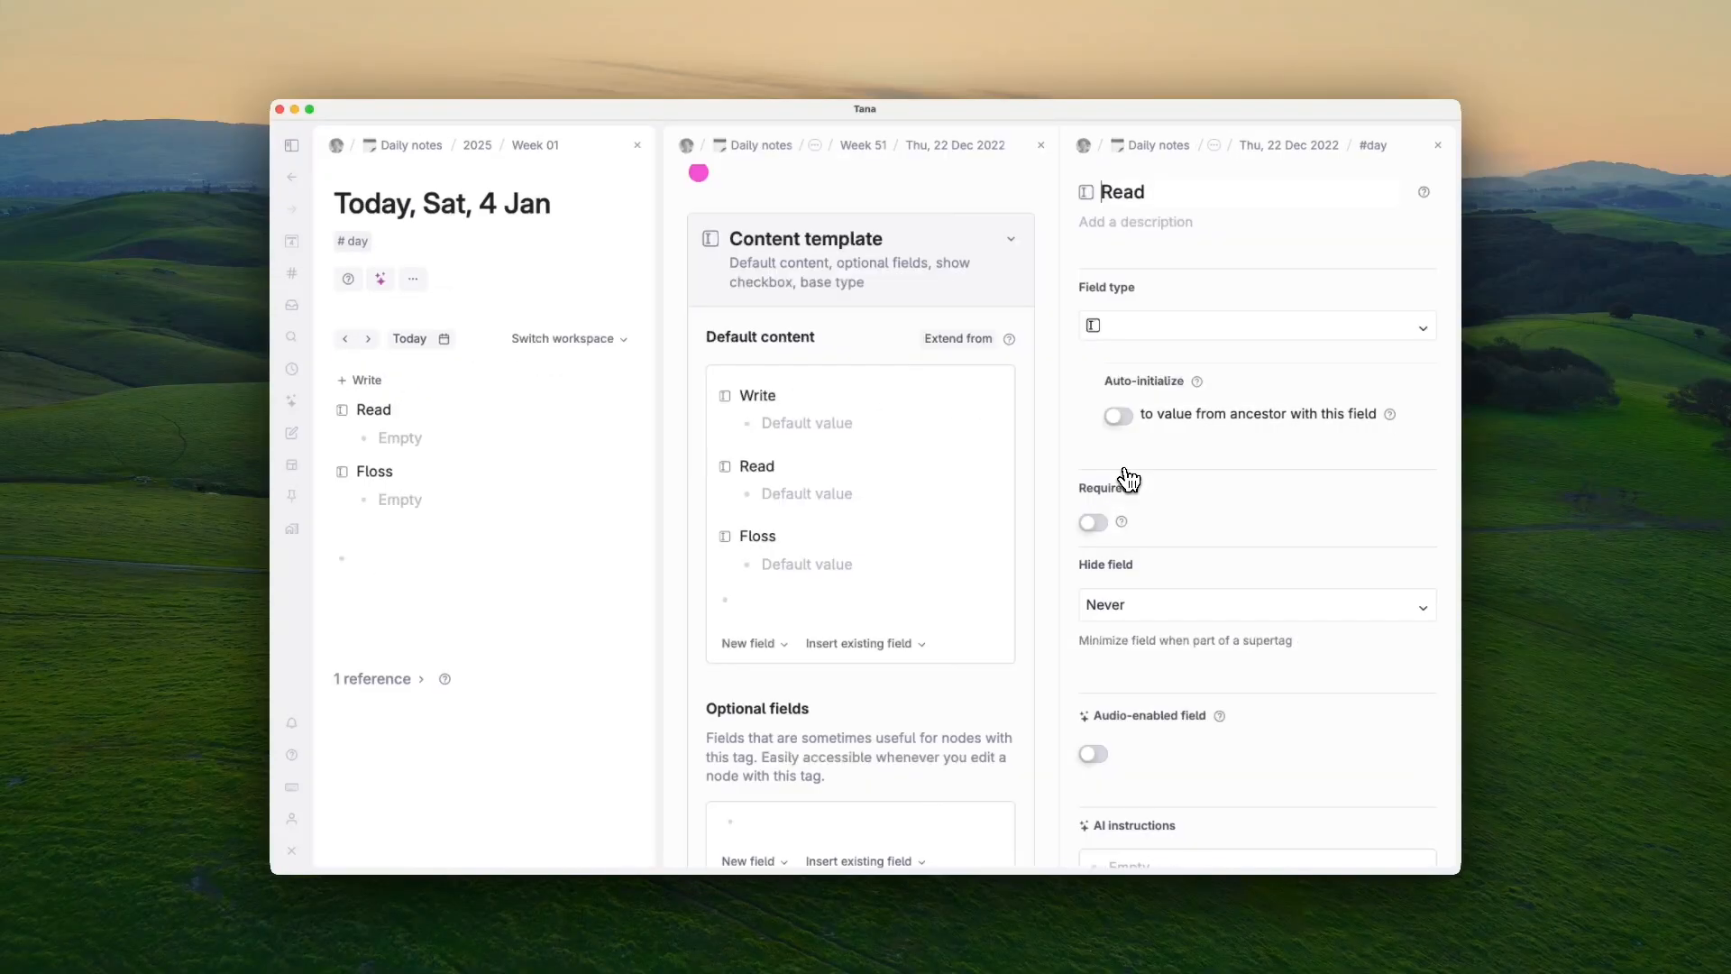
pyautogui.click(1149, 606)
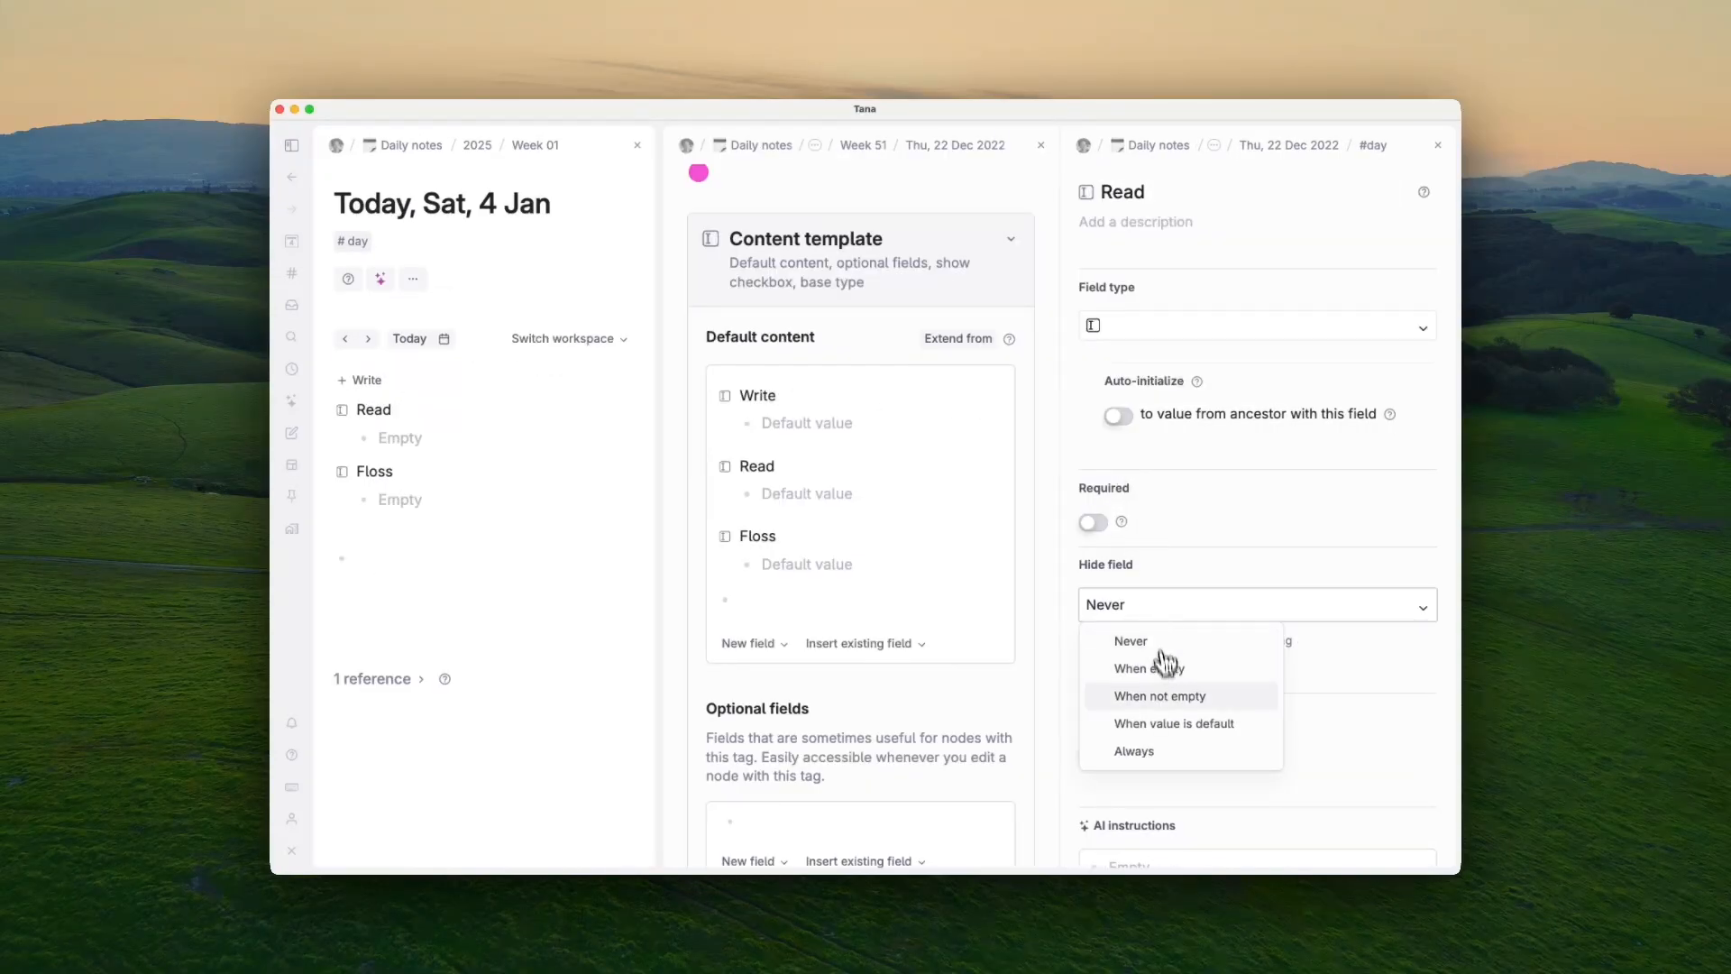
pyautogui.click(1169, 751)
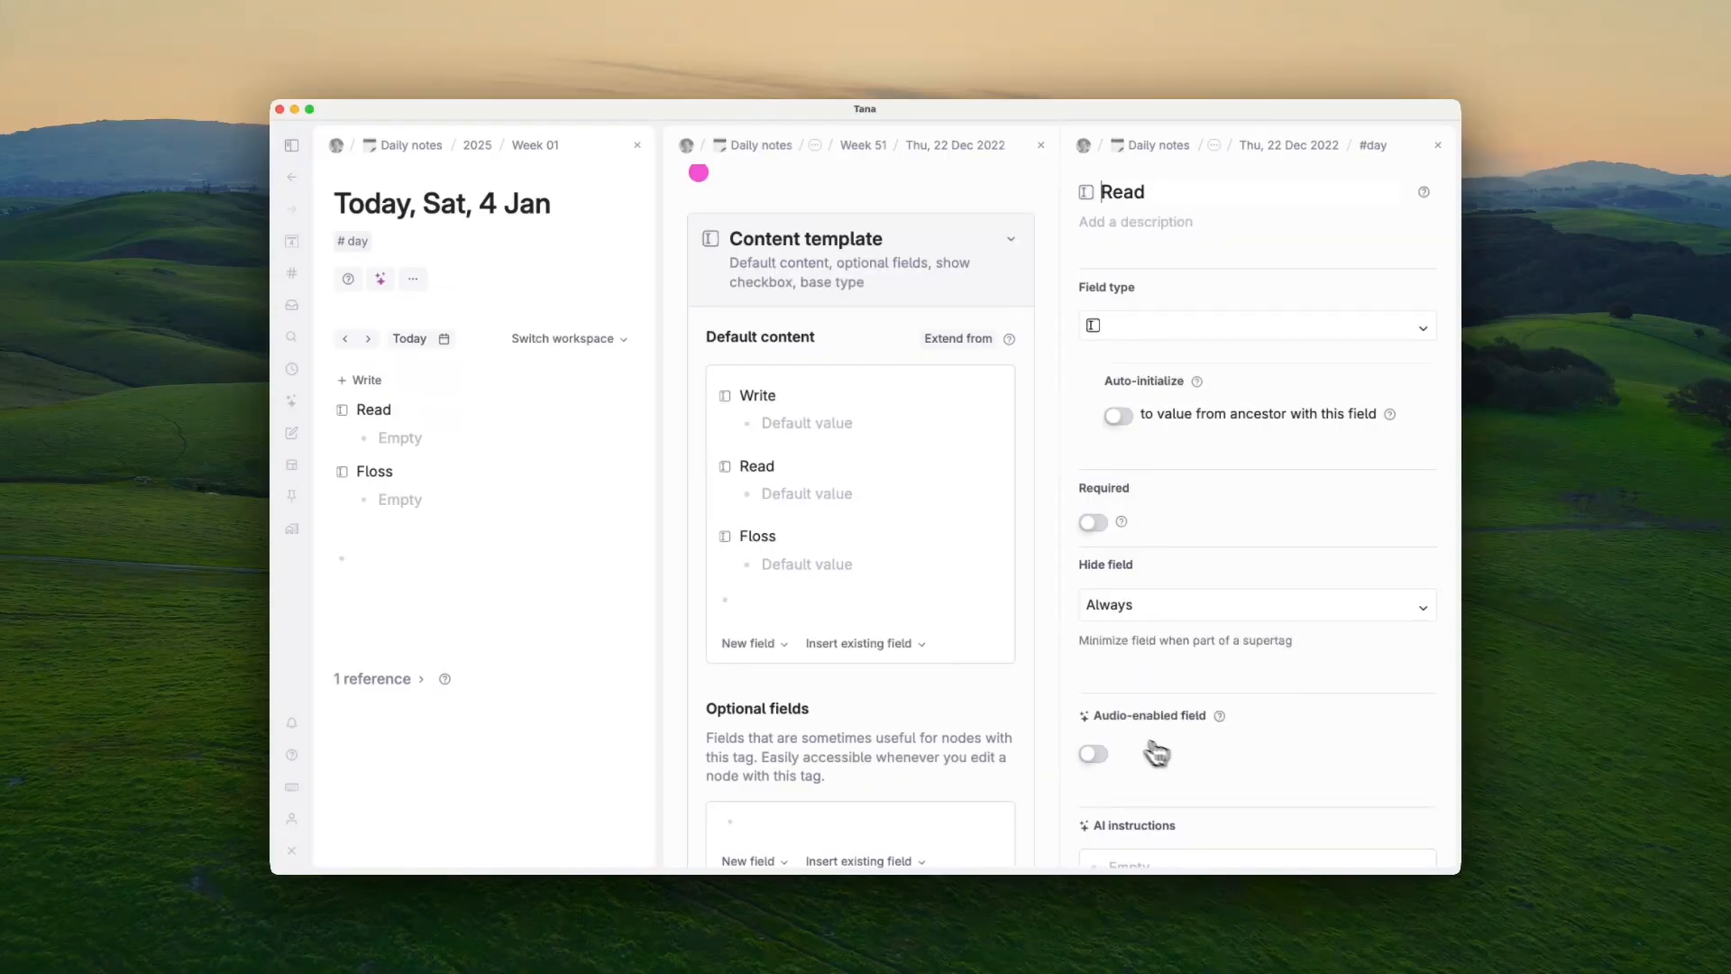
pyautogui.click(1438, 145)
# Step: Set the Floss field's hide option to Always, and close the field and day tag configurations
pyautogui.click(1125, 536)
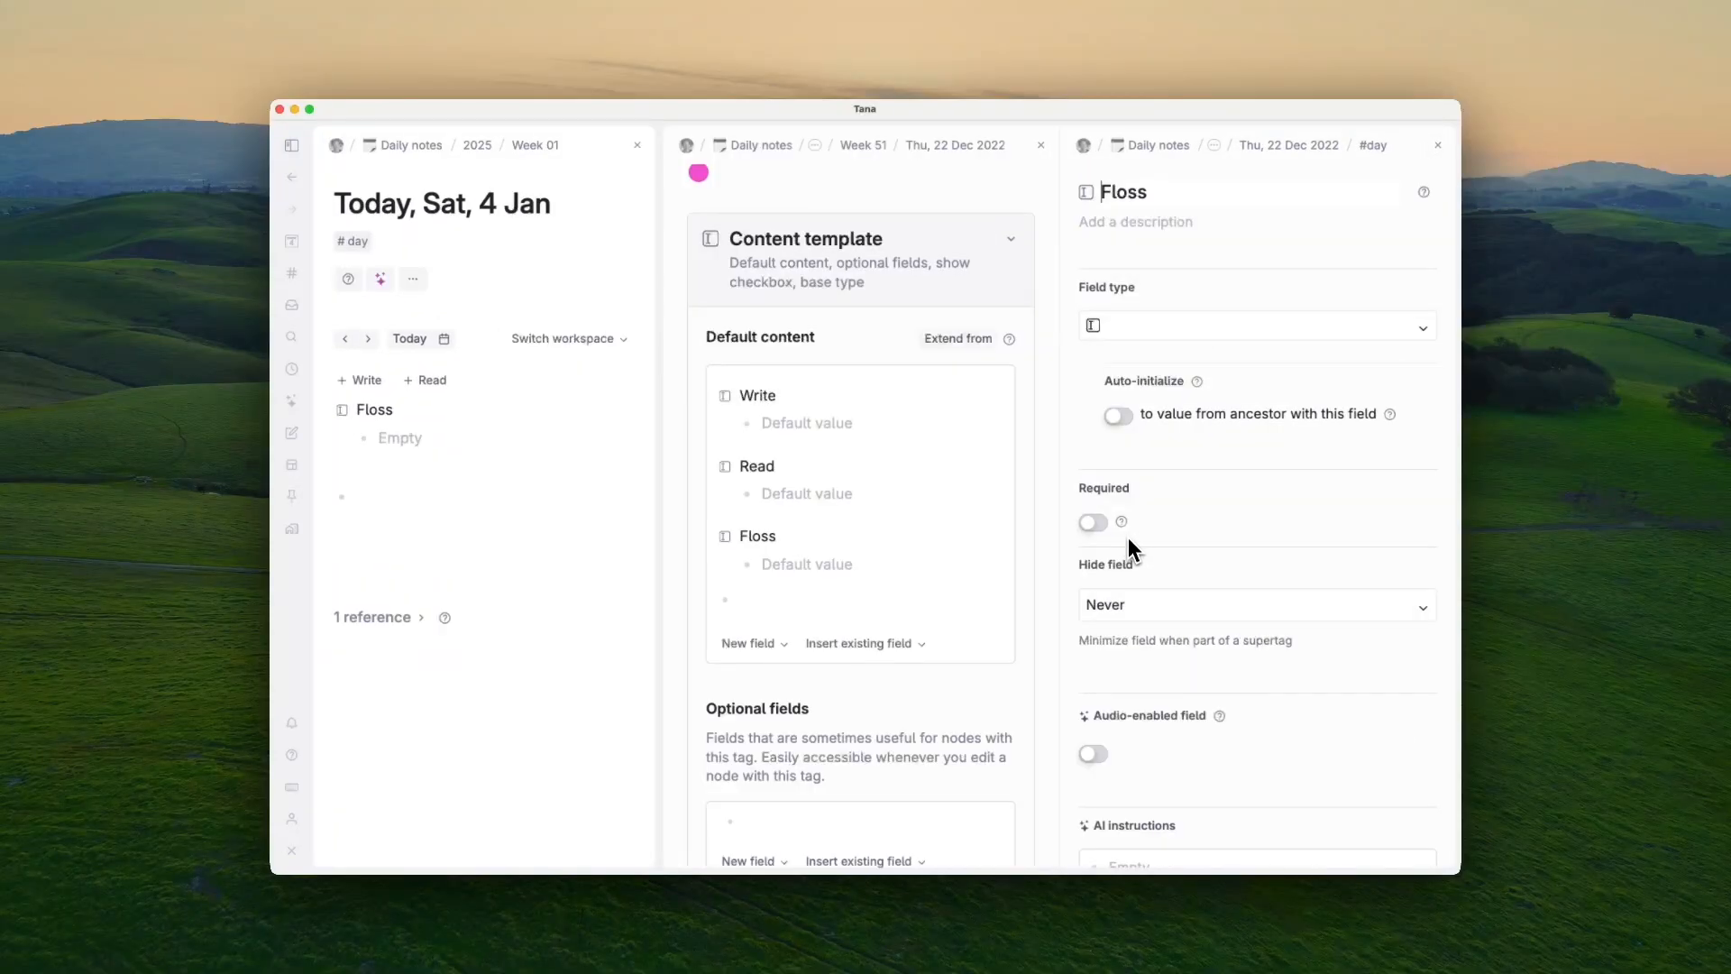
pyautogui.click(1132, 608)
pyautogui.click(1134, 751)
pyautogui.click(1438, 145)
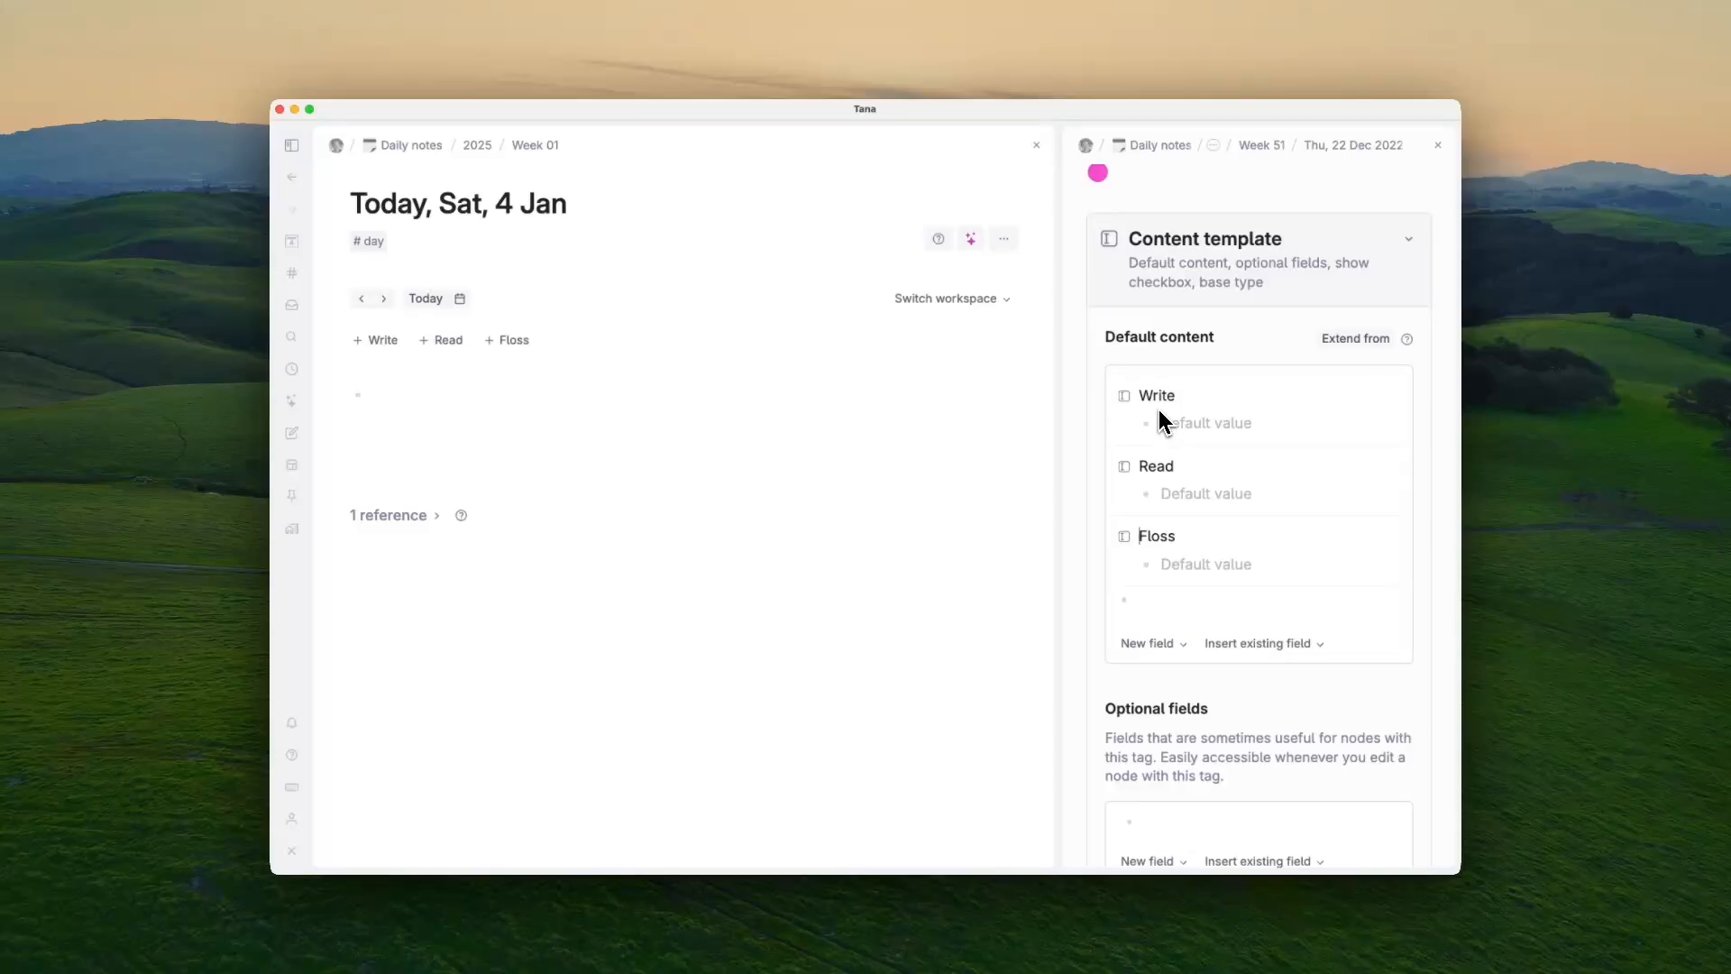
pyautogui.scroll(3, 1159, 410)
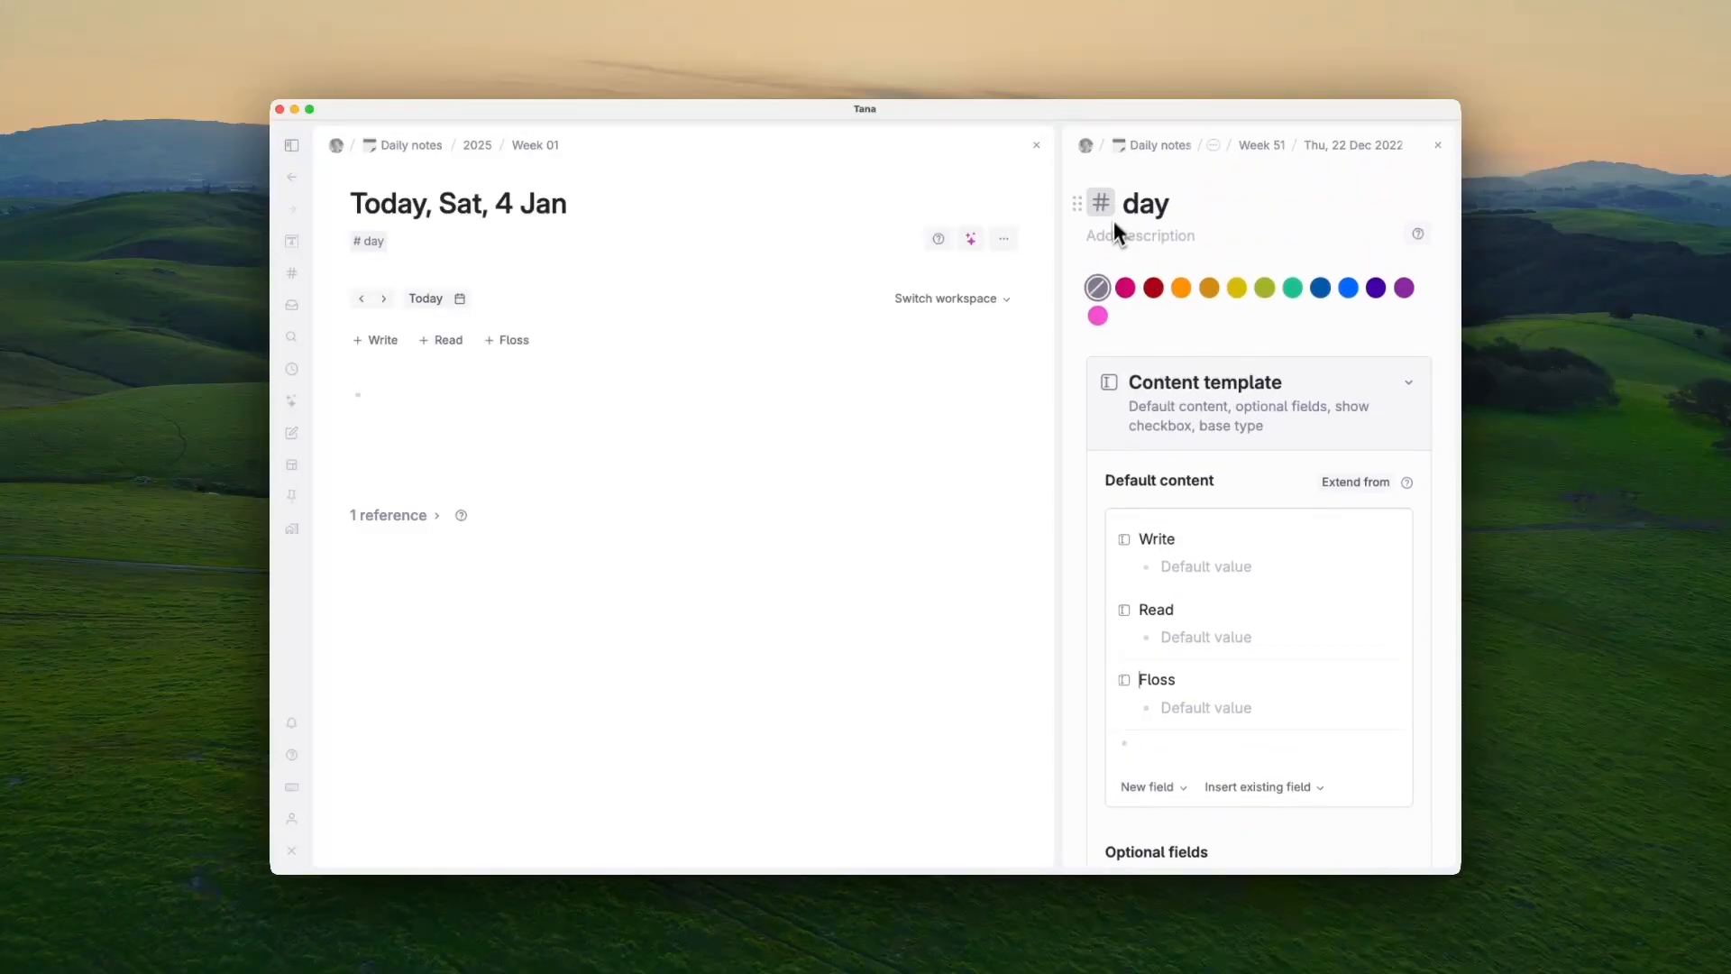
pyautogui.scroll(-1, 1172, 456)
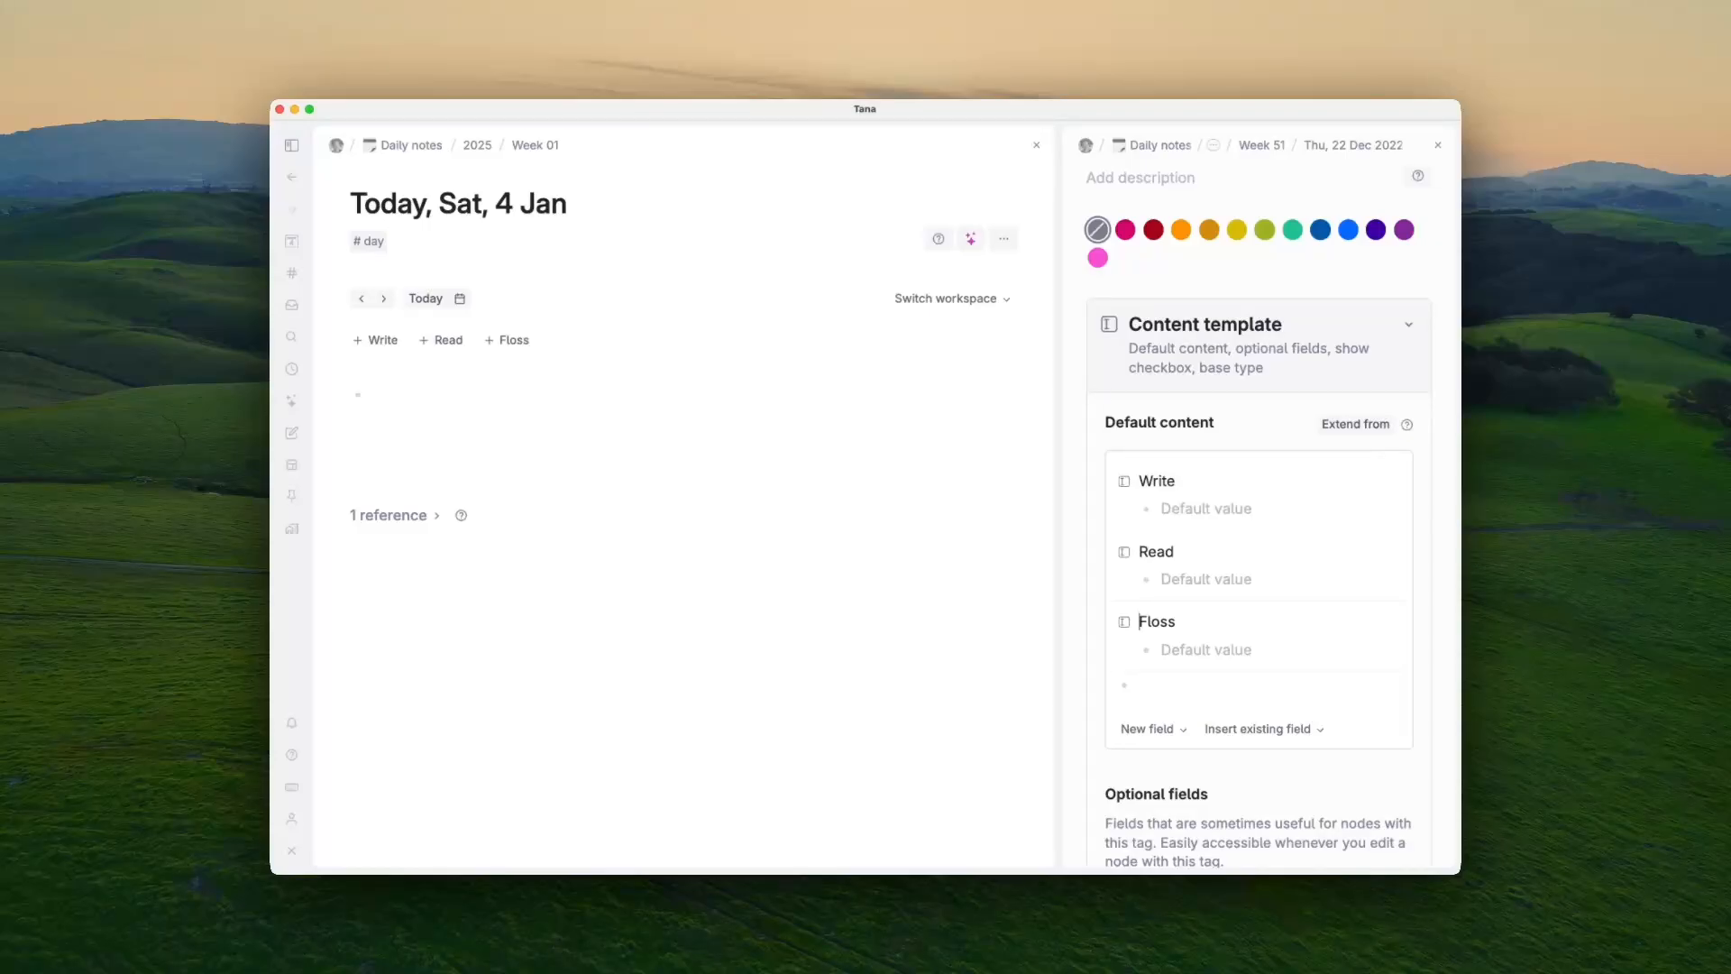
pyautogui.click(1442, 147)
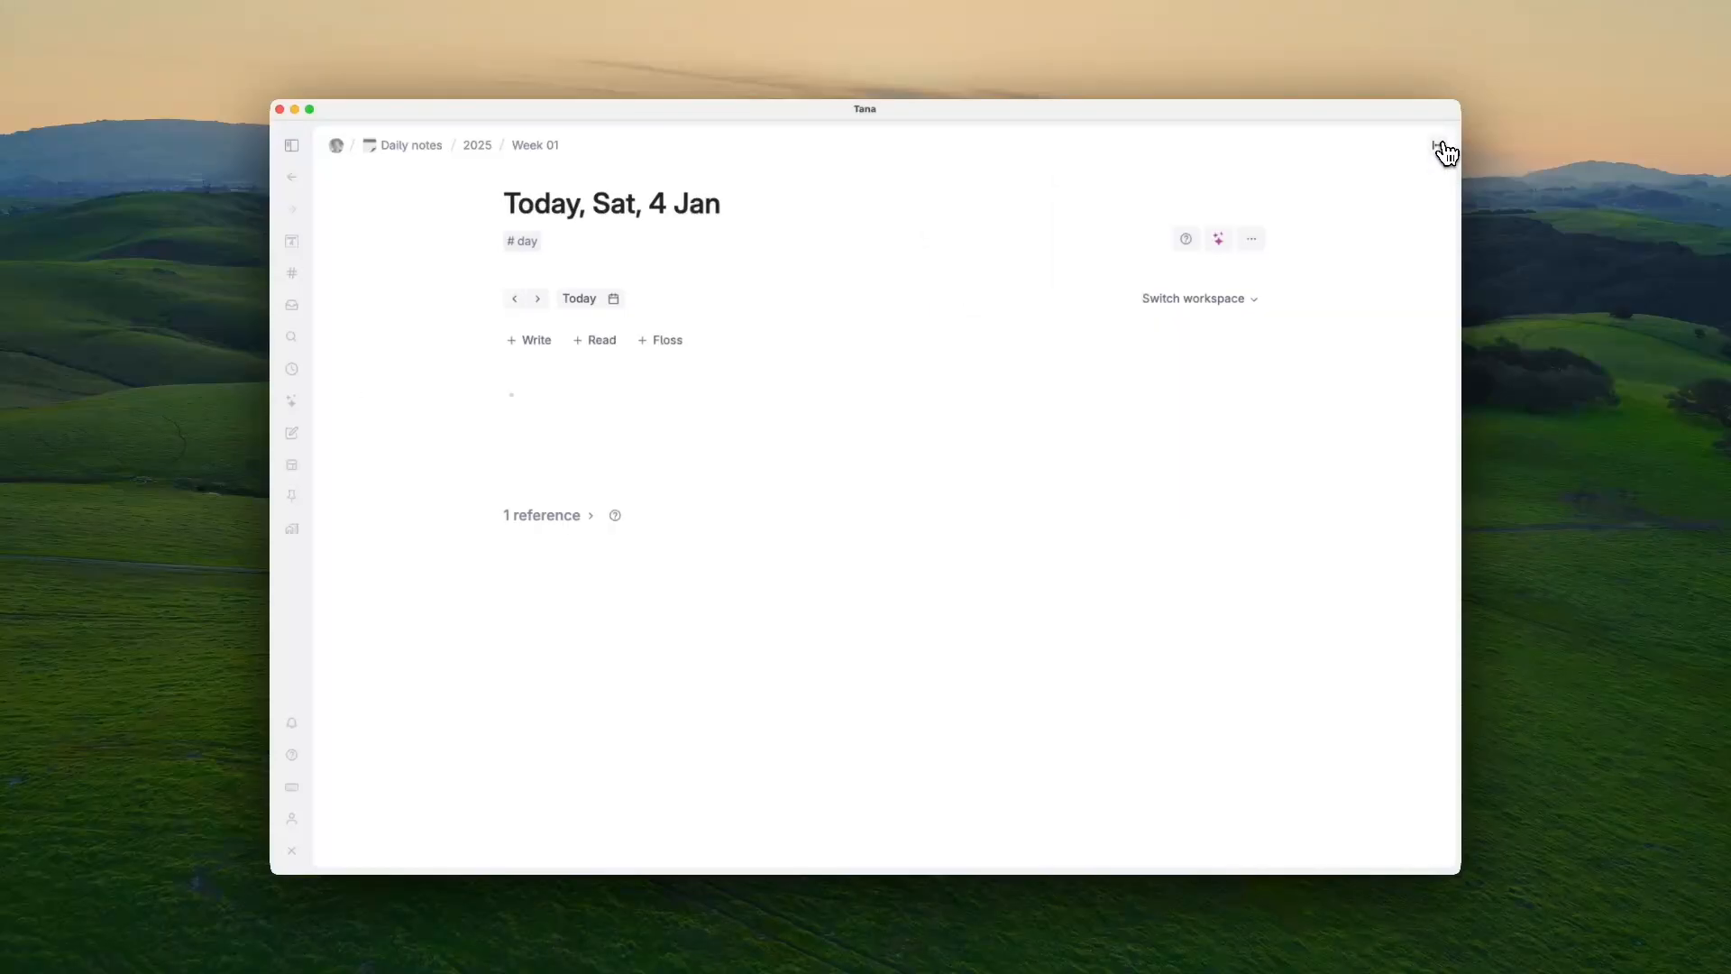
# Step: Add a node named "My Tana Commands" to today's daily note
pyautogui.click(613, 398)
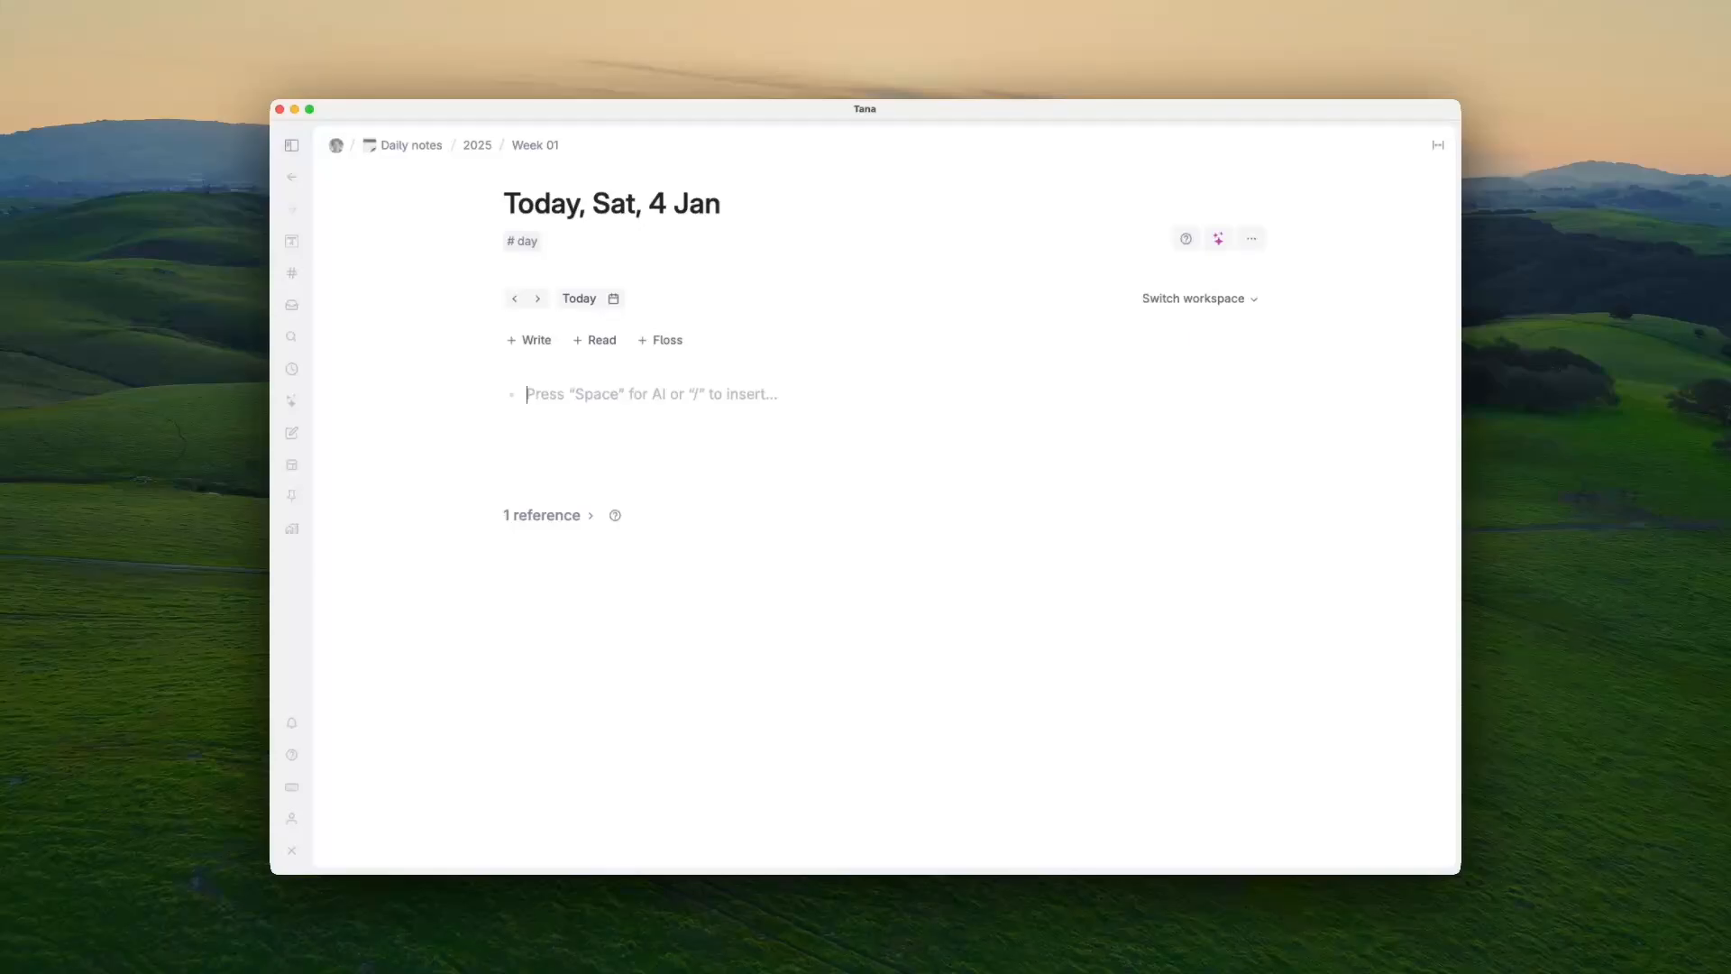
pyautogui.write('My Tana Co')
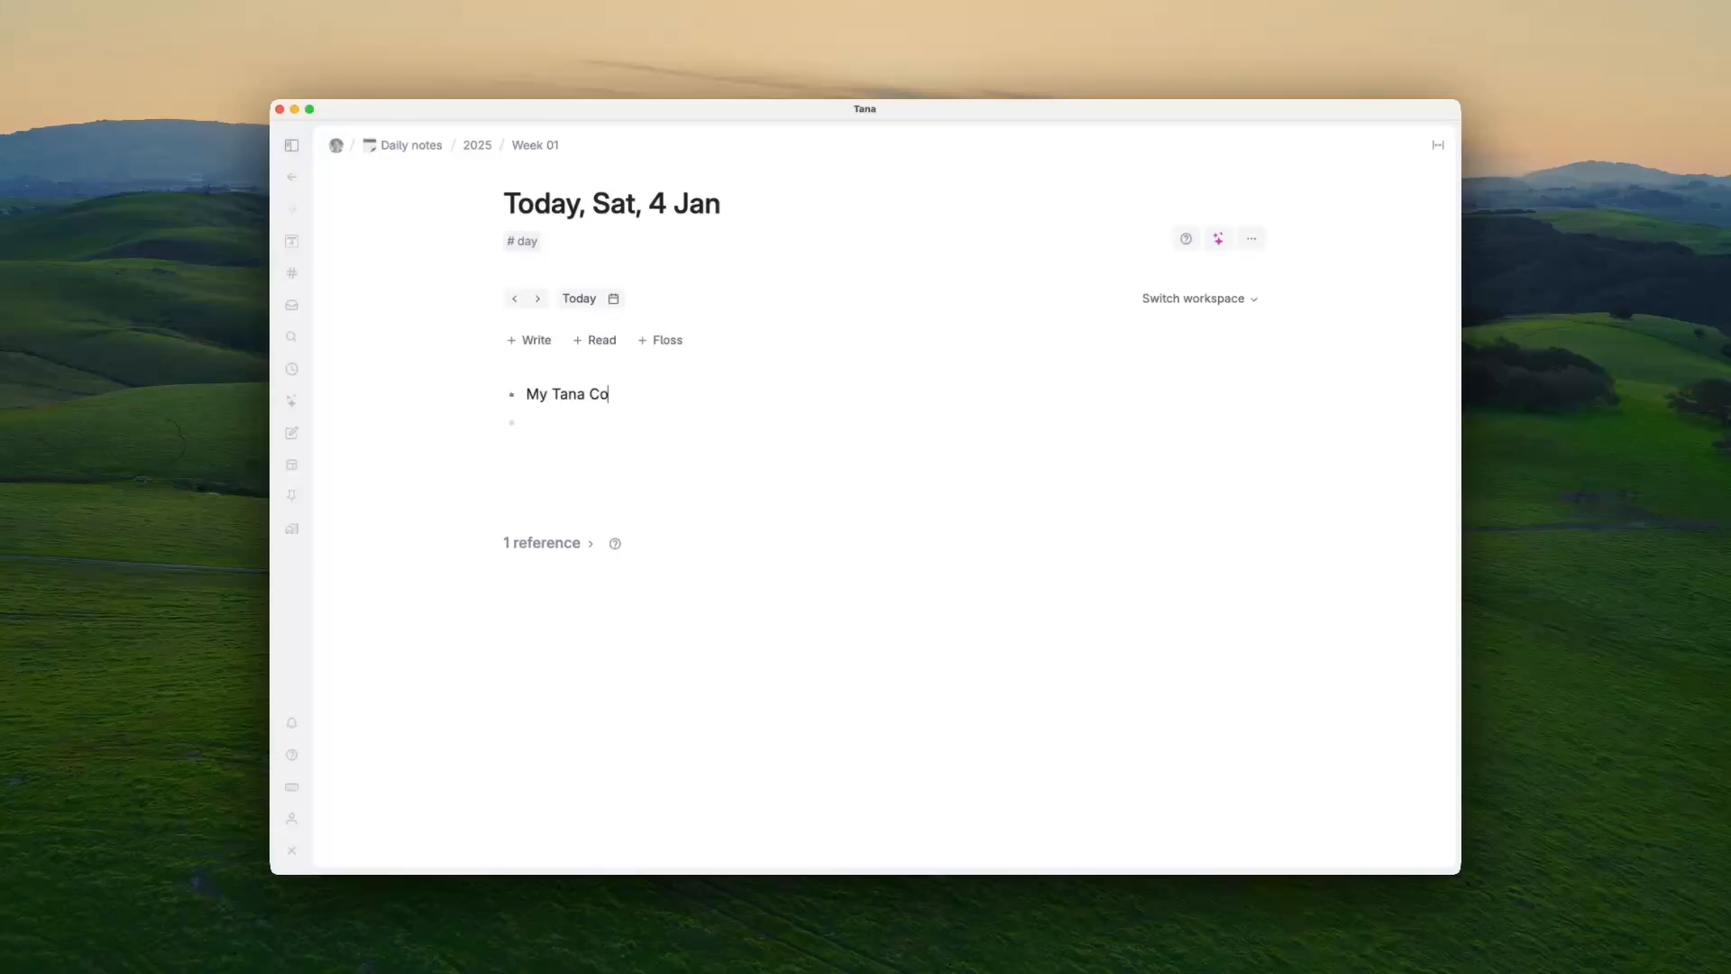
pyautogui.write('mmands')
# Step: Create an empty child node under "My Tana Commands" and convert it to a command node
pyautogui.press('Return')
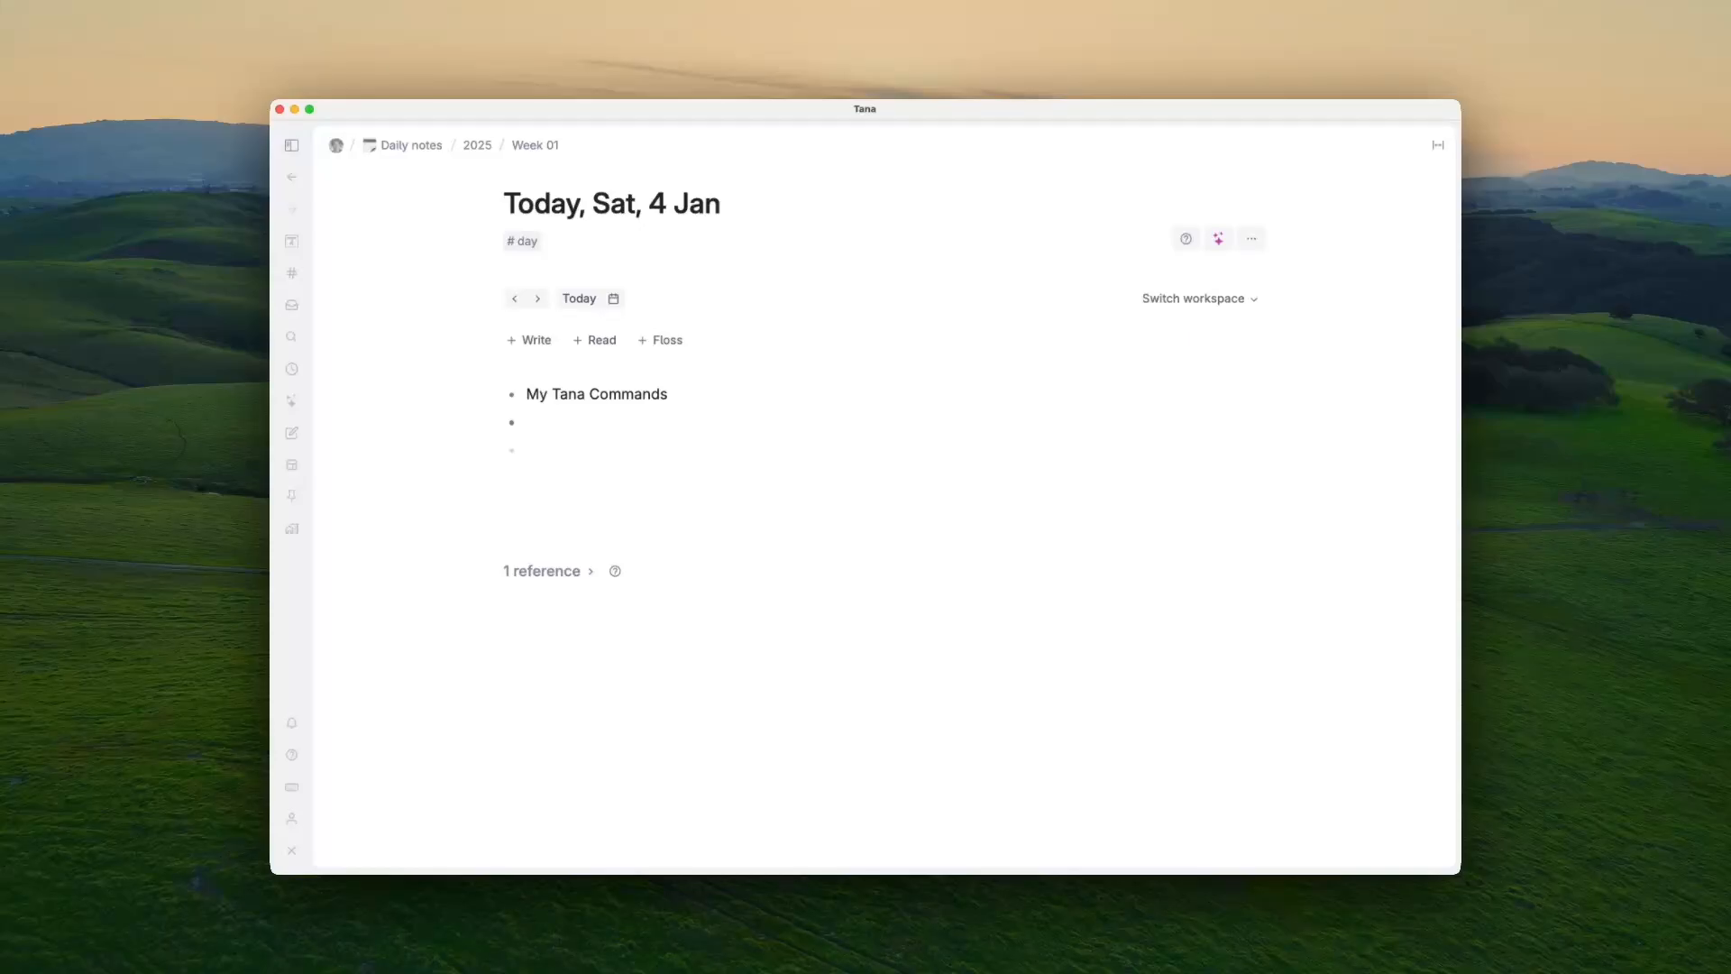
pyautogui.press('Tab')
pyautogui.press('super+k')
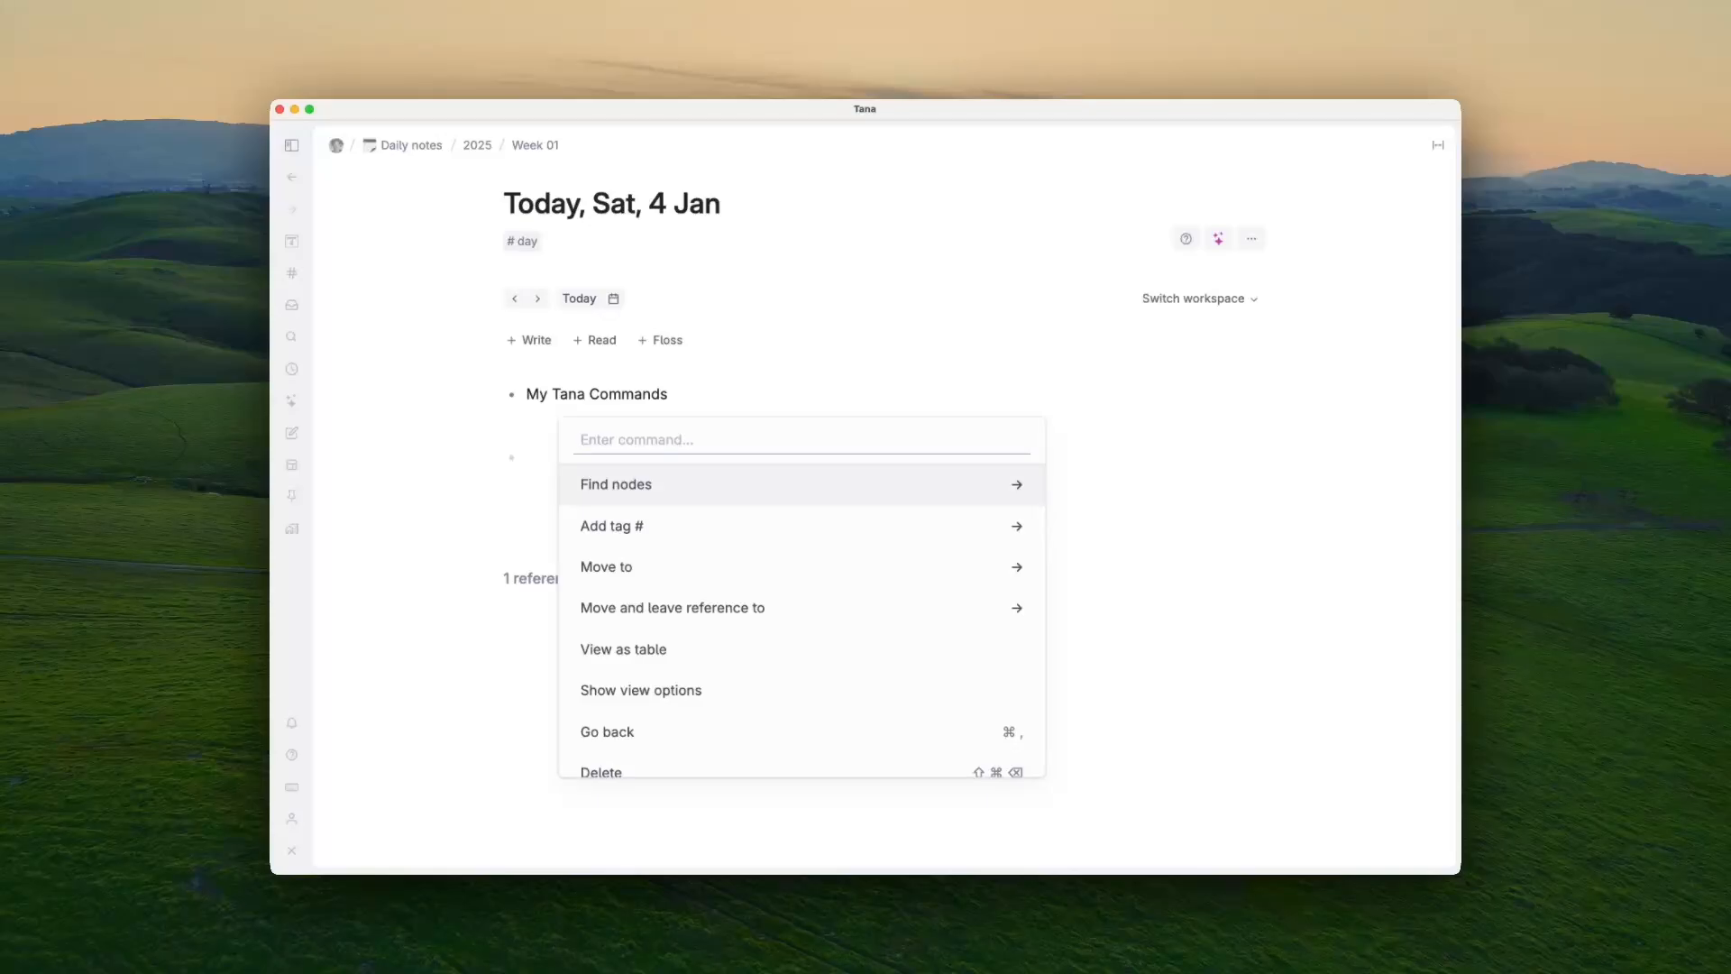
pyautogui.write('command')
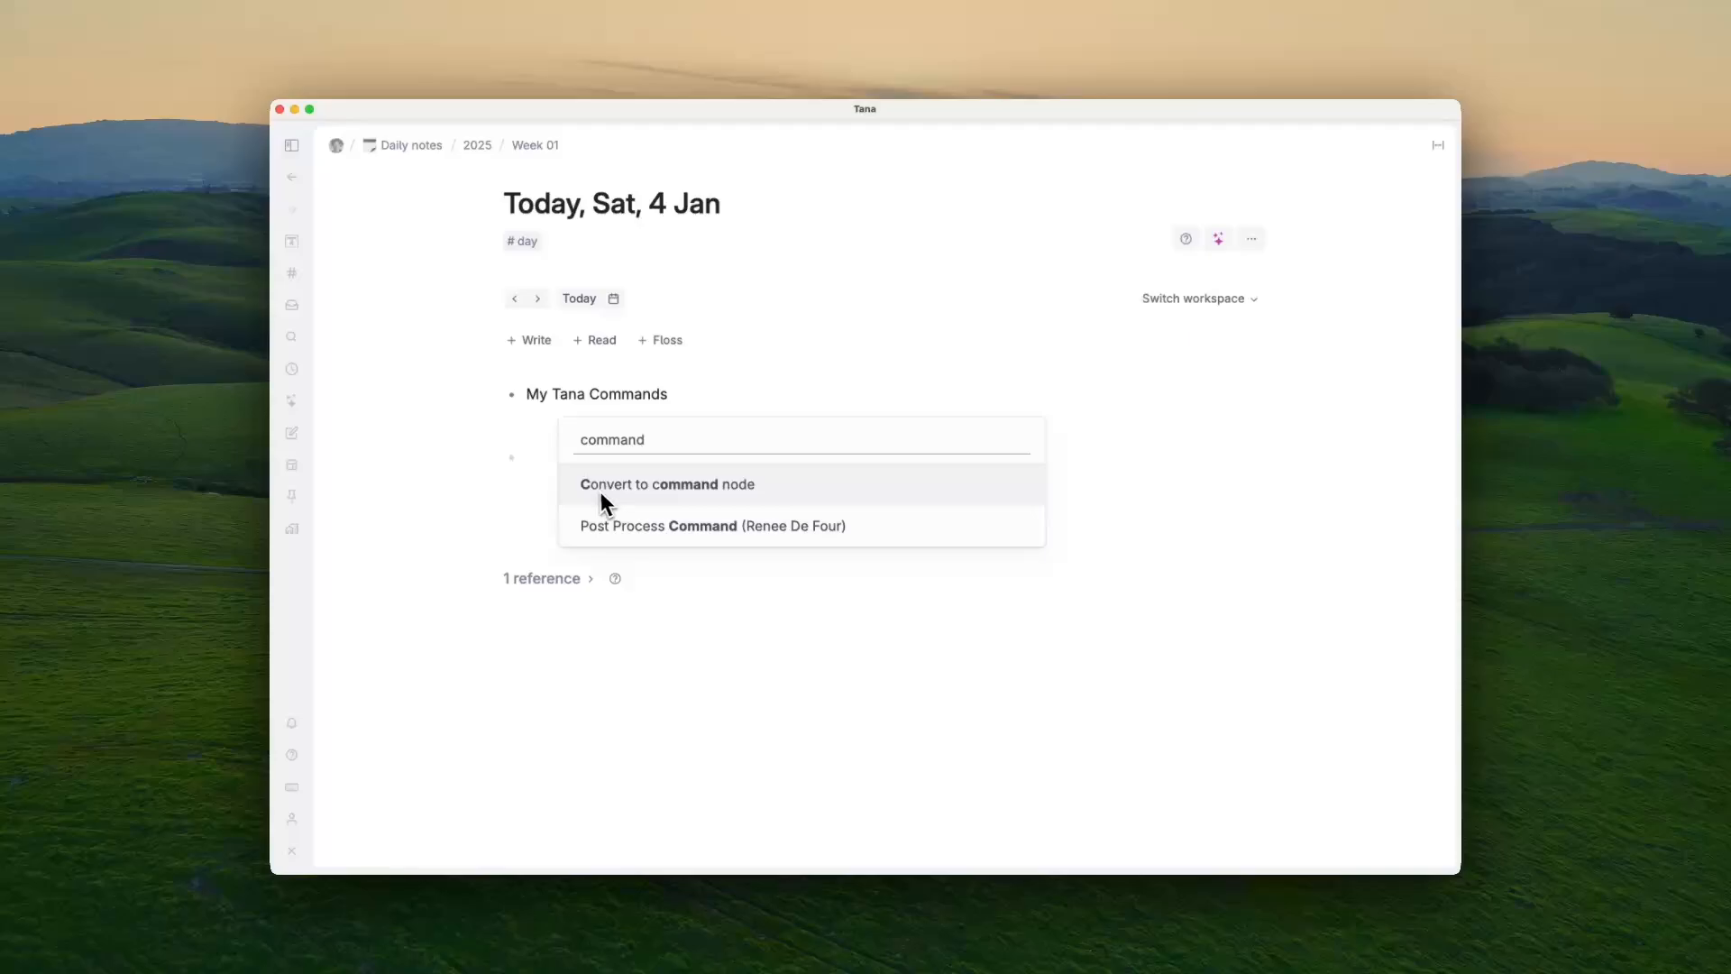
pyautogui.click(750, 492)
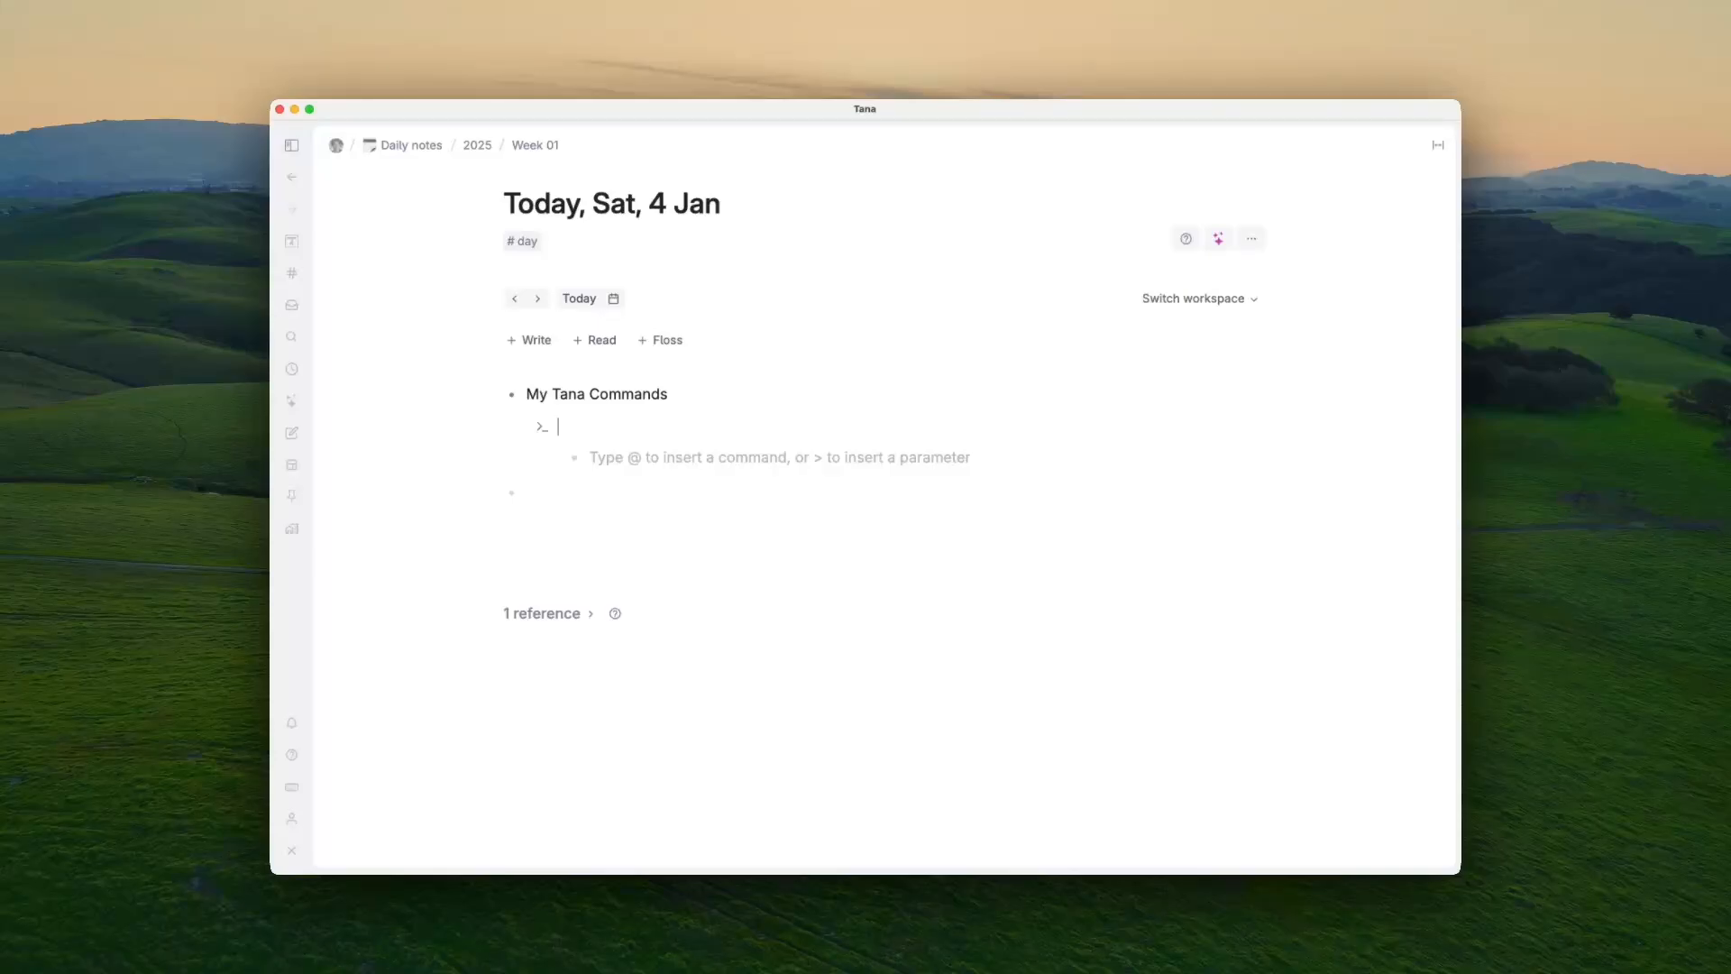
pyautogui.write('Writin')
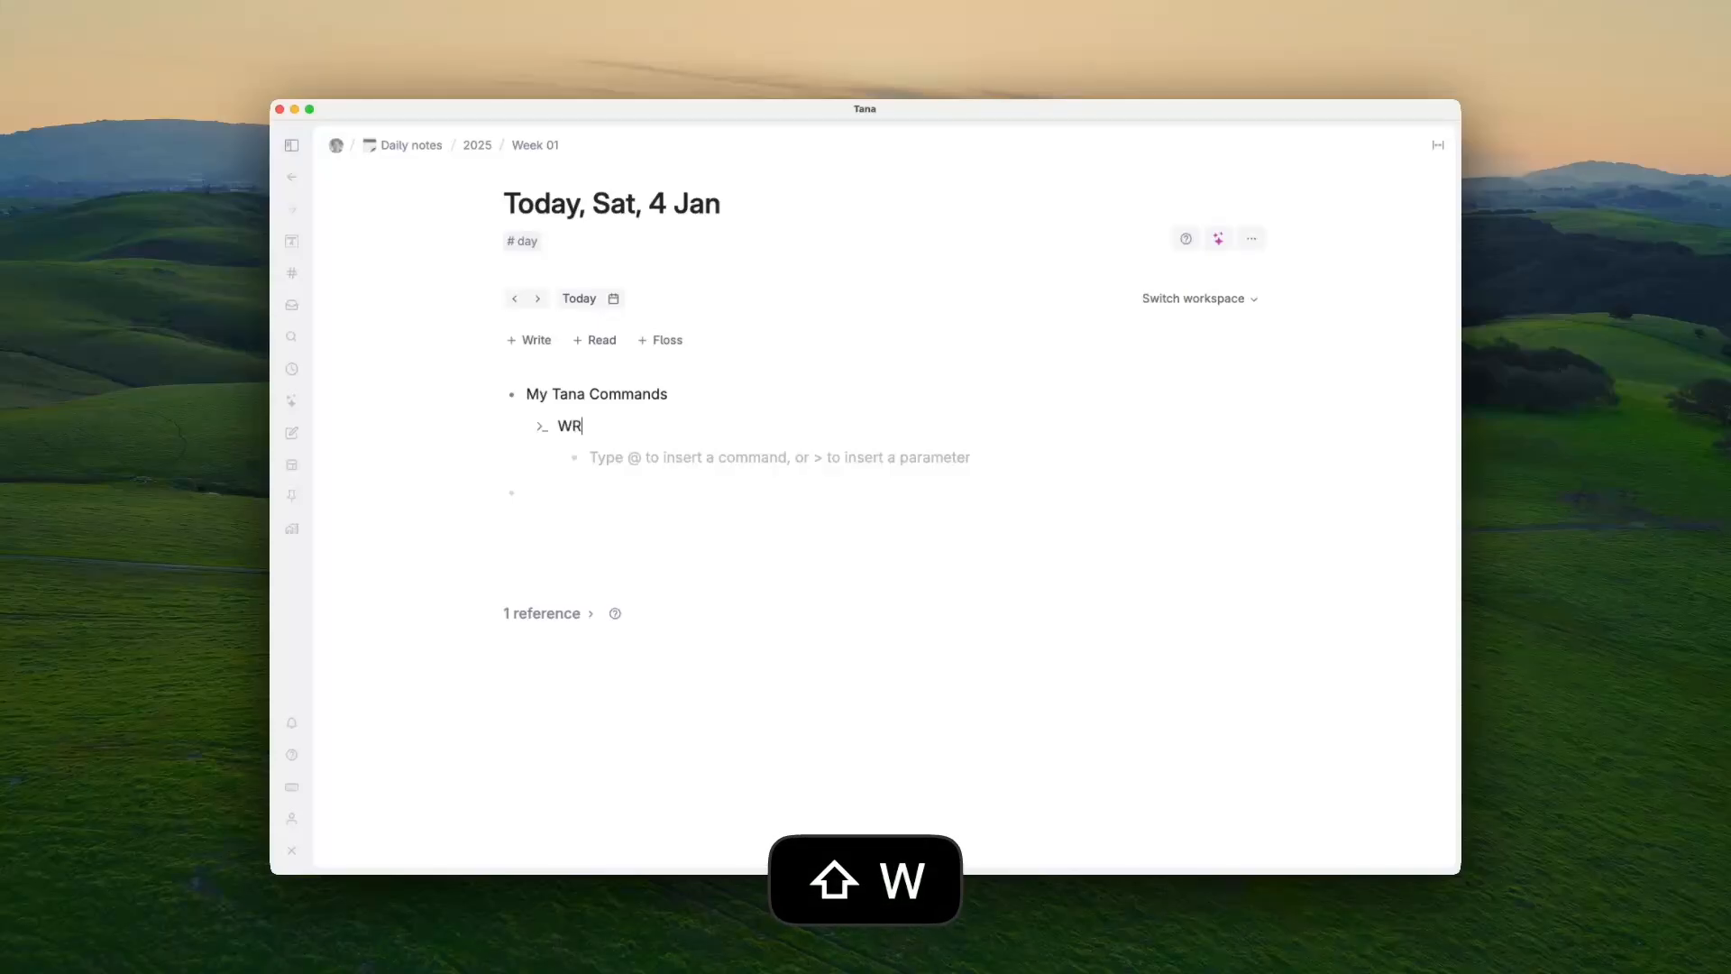
pyautogui.press('BackSpace')
pyautogui.press('BackSpace')
pyautogui.press('BackSpace')
pyautogui.press('BackSpace')
pyautogui.write('ite')
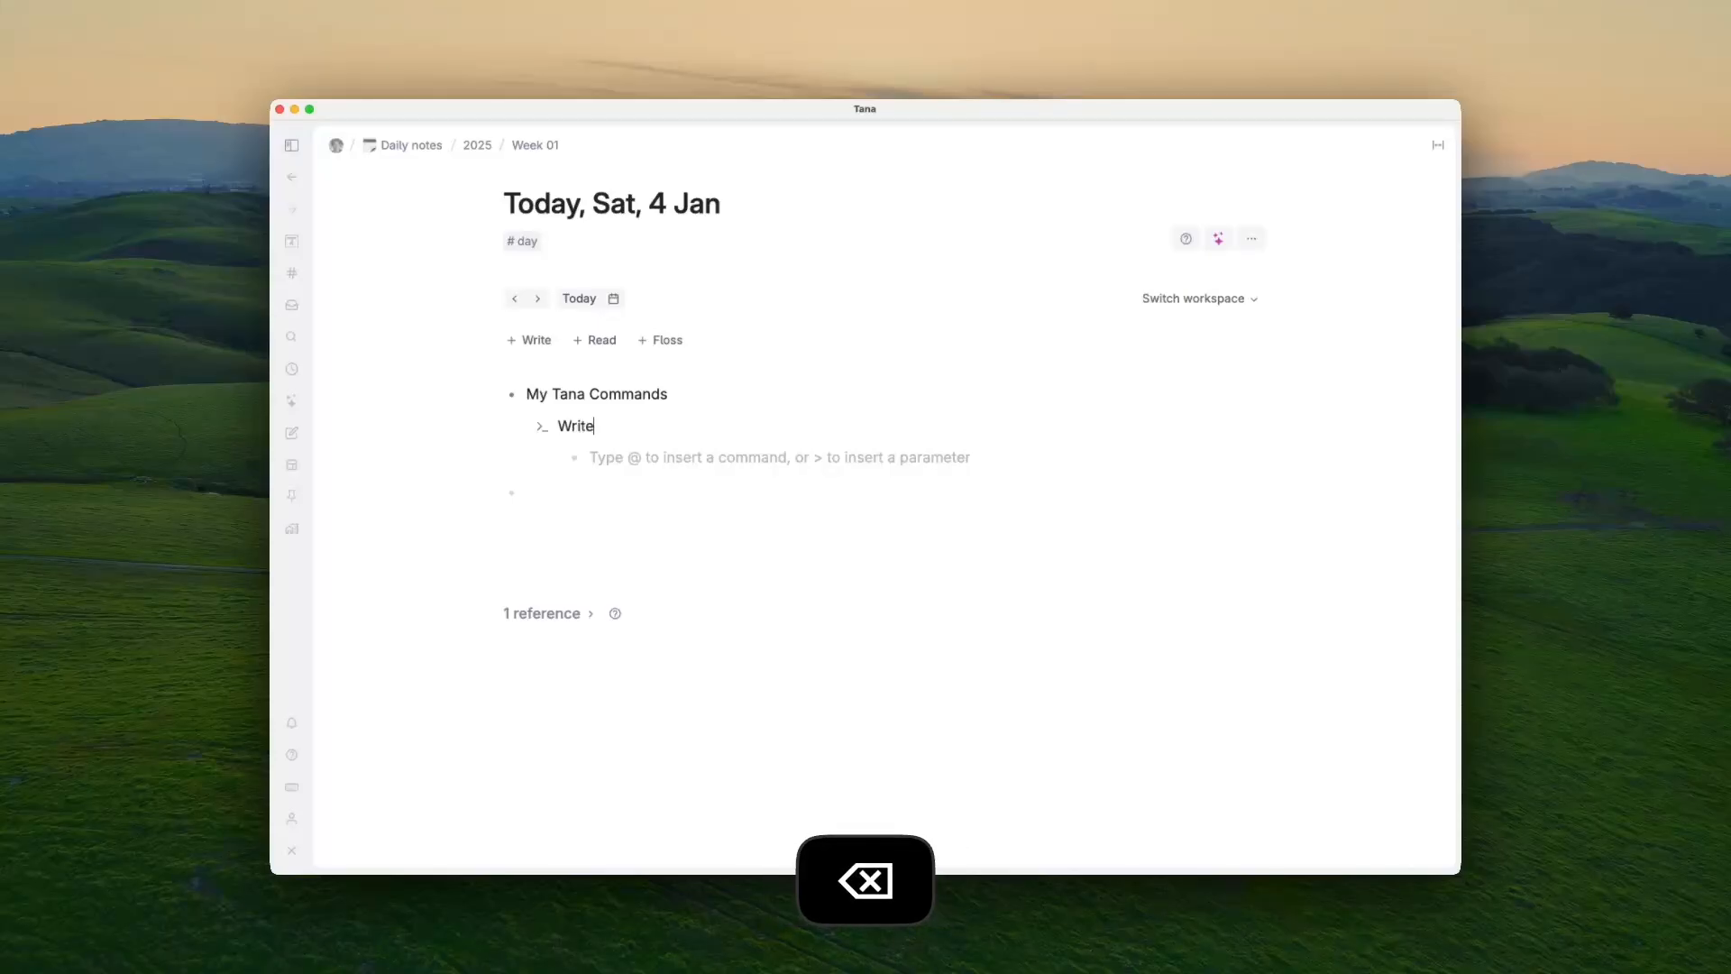
pyautogui.press('BackSpace')
pyautogui.press('BackSpace')
pyautogui.press('BackSpace')
pyautogui.press('BackSpace')
pyautogui.press('BackSpace')
# Step: Insert the writing hand emoji as the name of the new command node
pyautogui.press('ctrl+super+space')
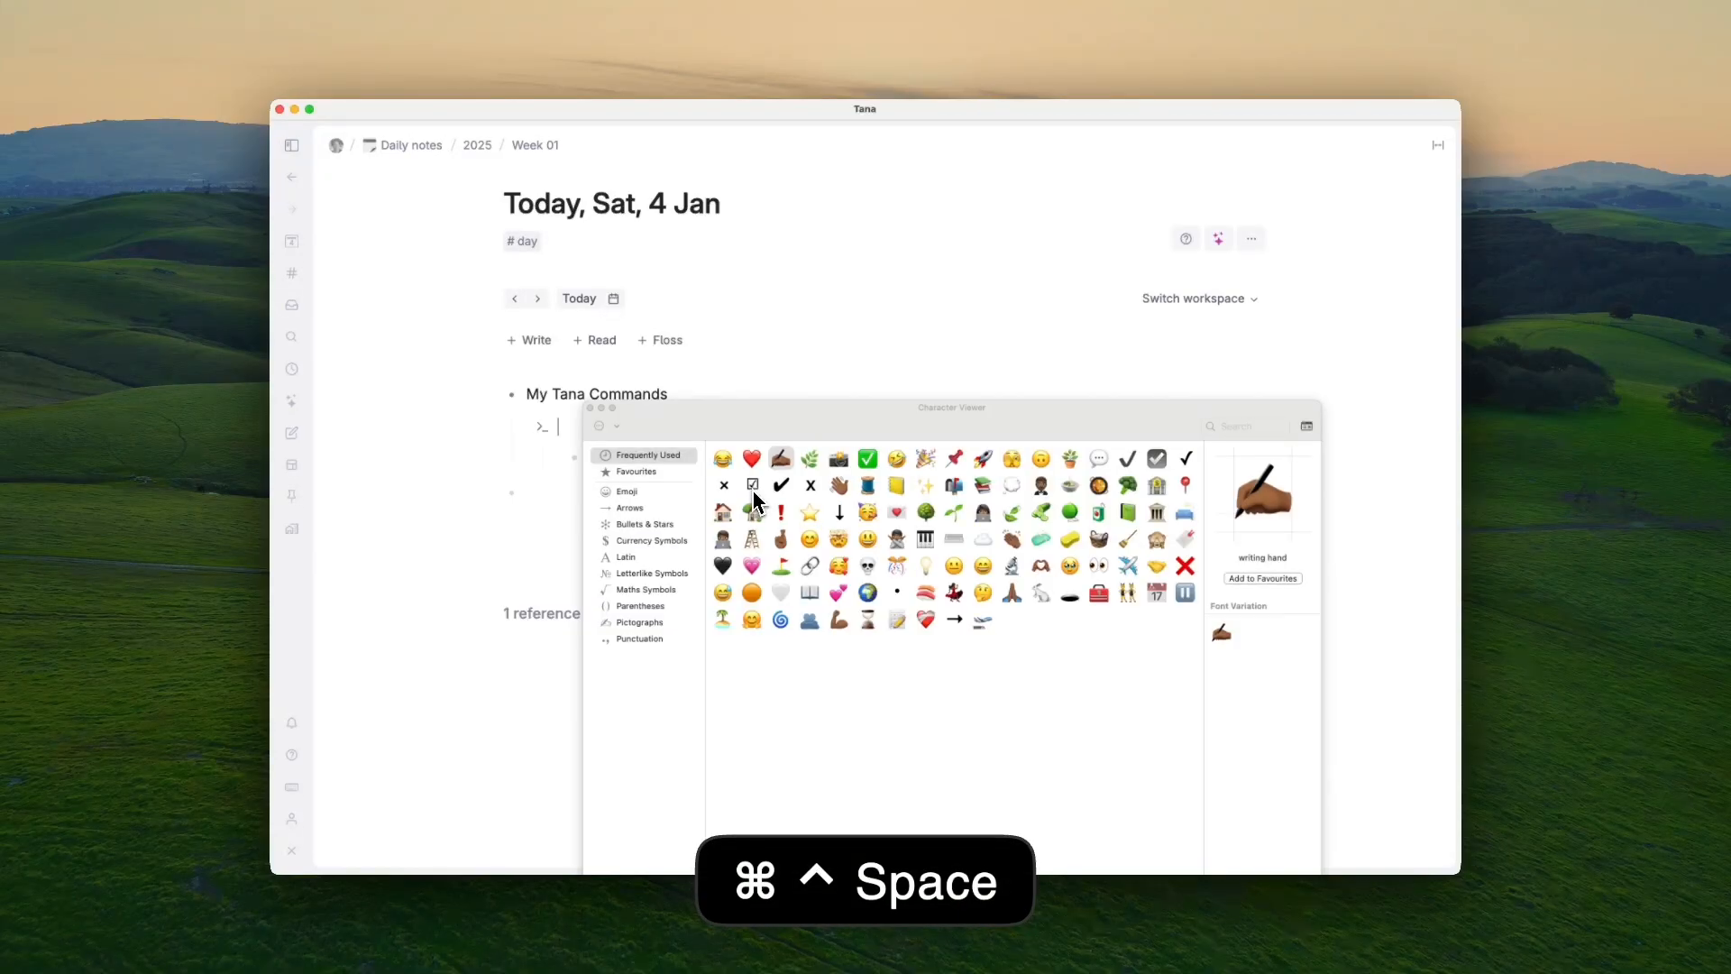
pyautogui.doubleClick(791, 463)
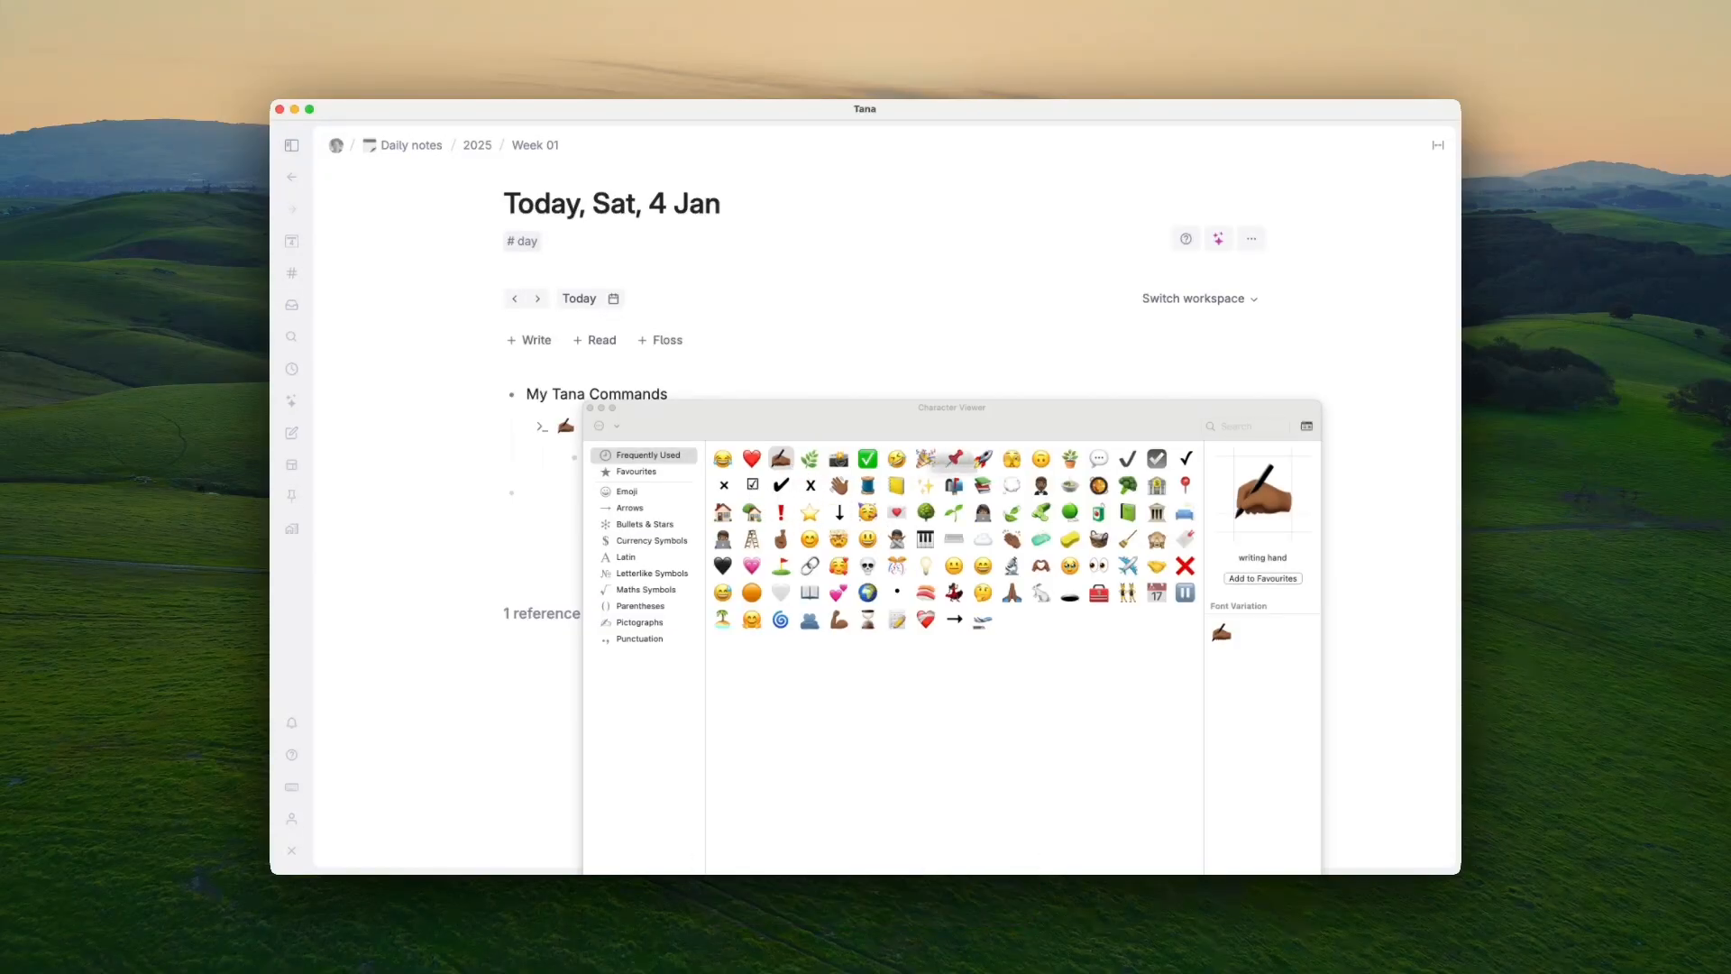
# Step: Add the "Set field values" system command under the writing hand command node and open its configuration
pyautogui.click(591, 407)
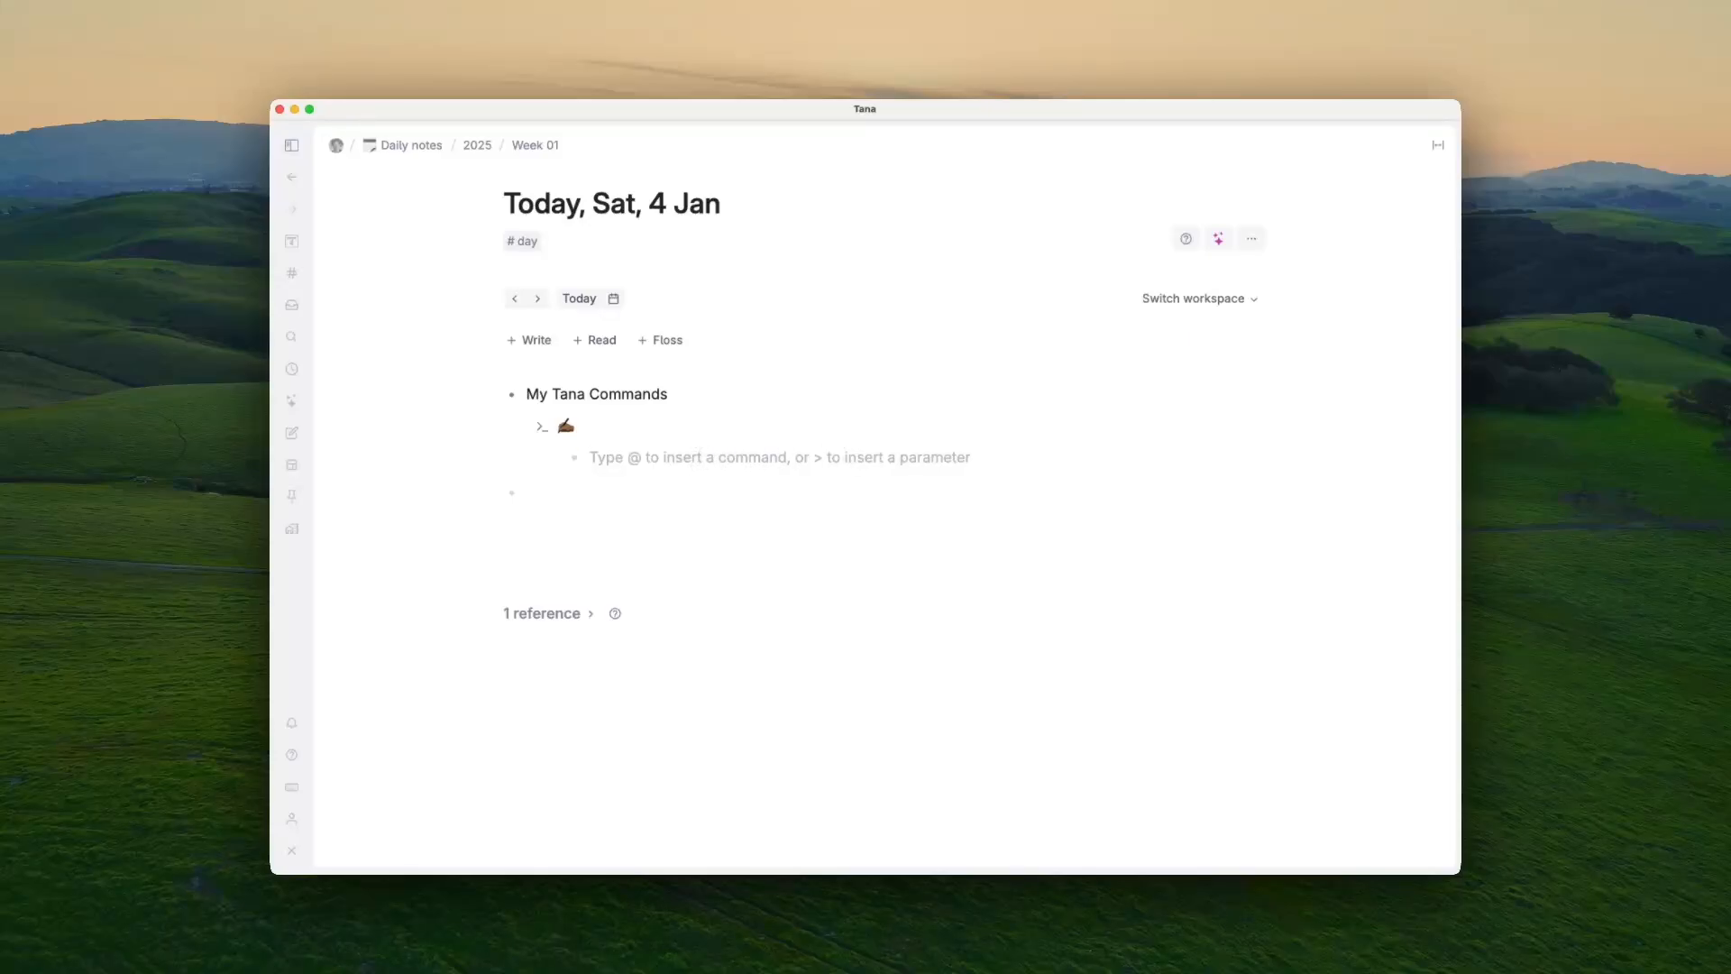
pyautogui.write('@')
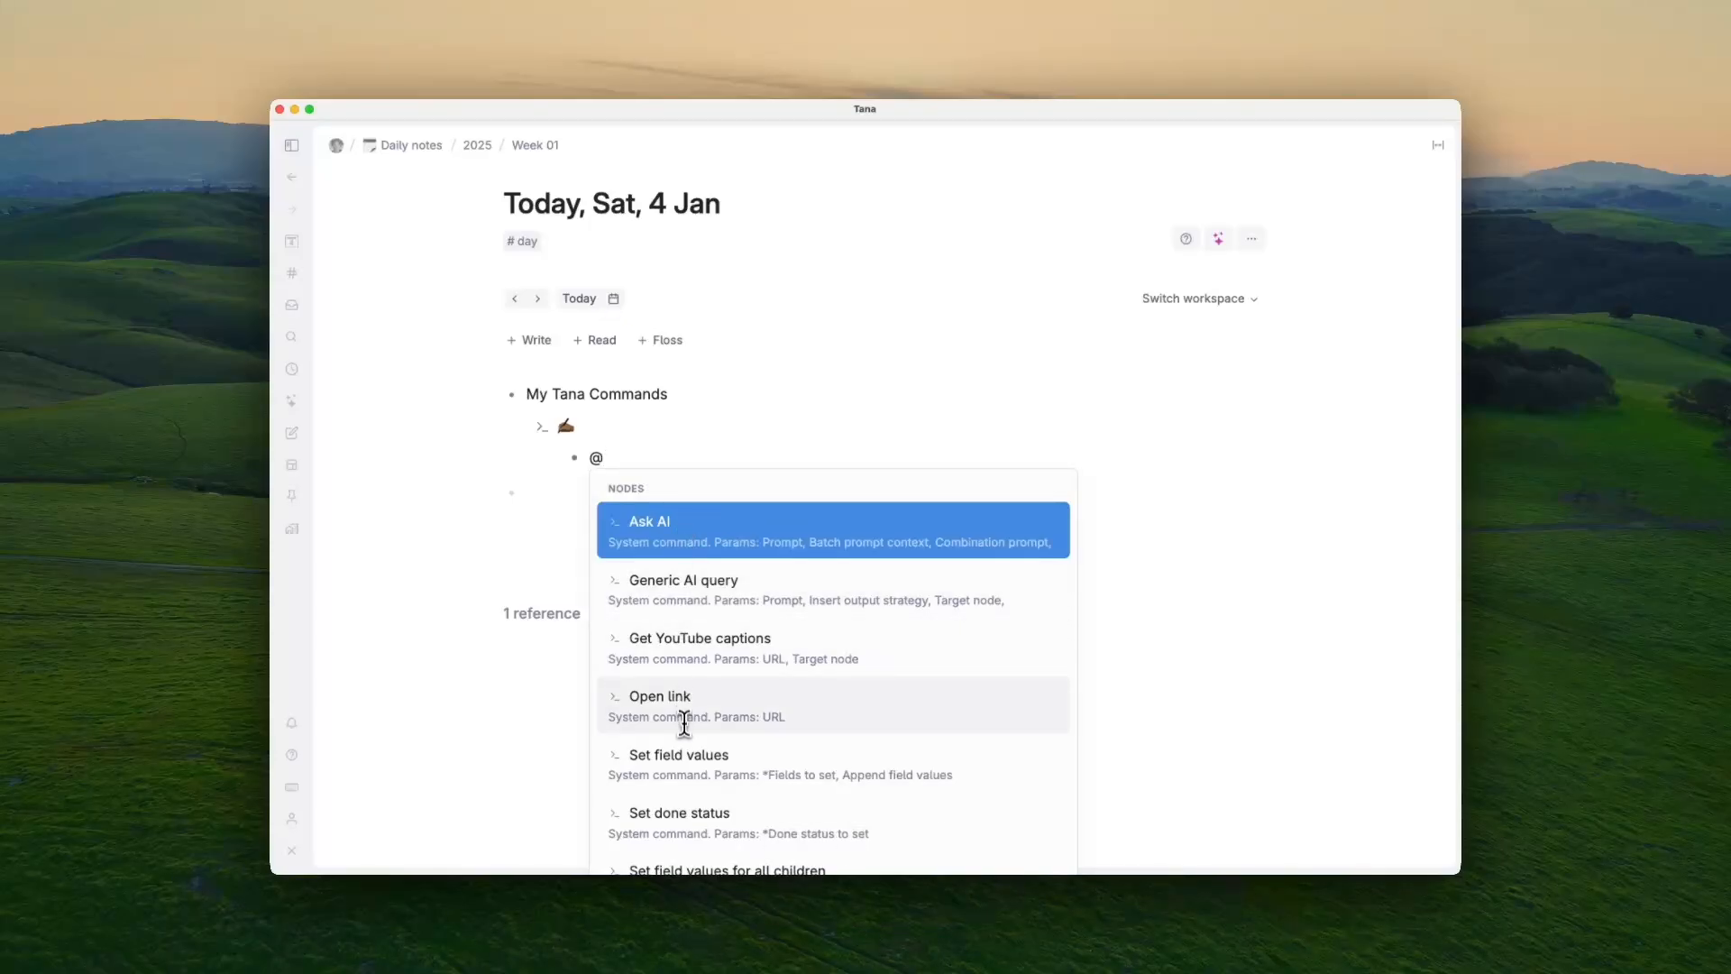
pyautogui.click(699, 769)
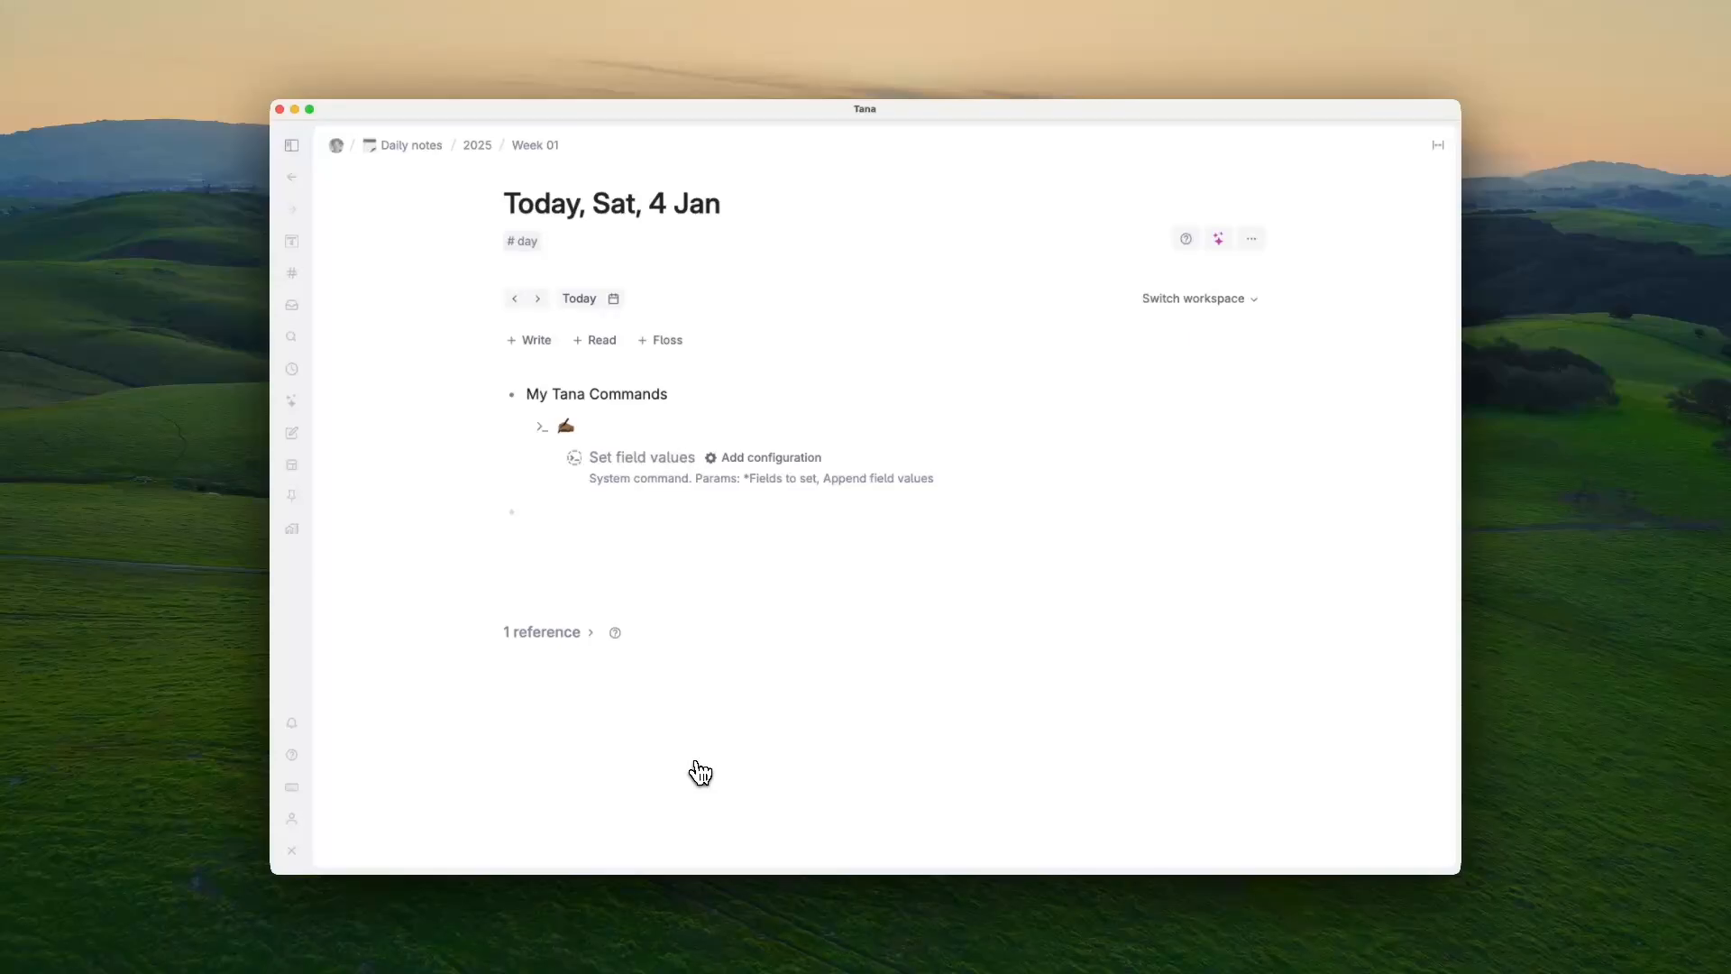
pyautogui.click(732, 460)
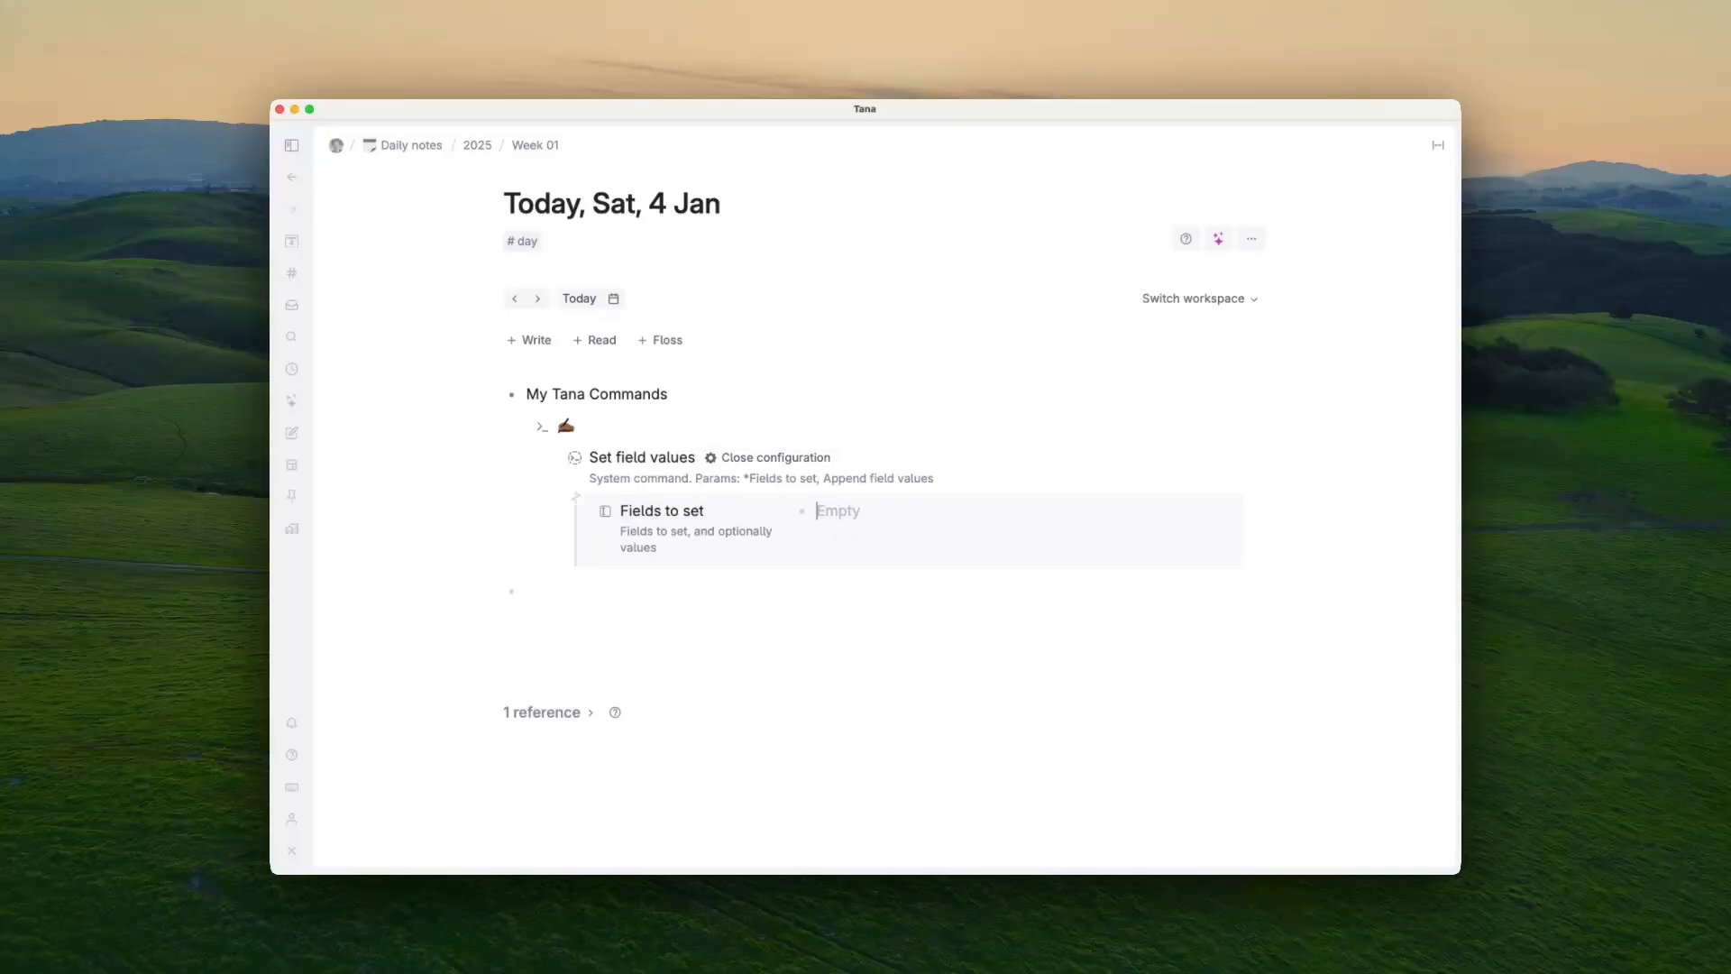
# Step: Add the Write field from the day tag to Fields to set with value 1, and collapse the writing hand command
pyautogui.write('>')
pyautogui.write('Write')
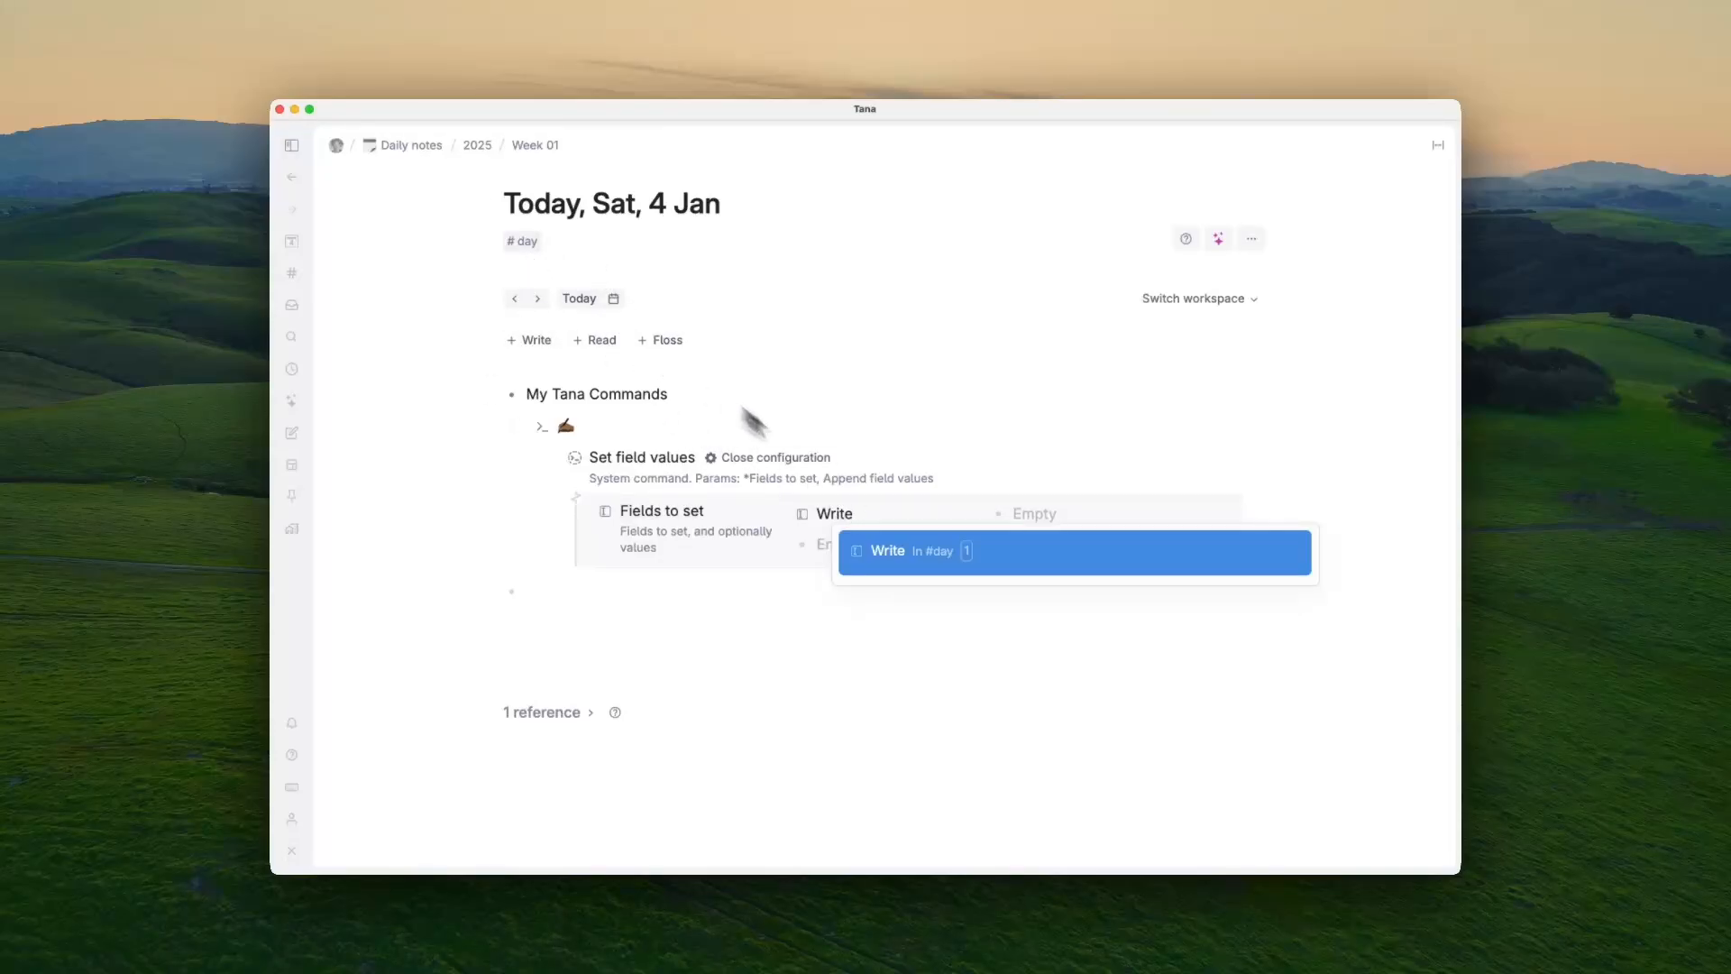
pyautogui.click(917, 551)
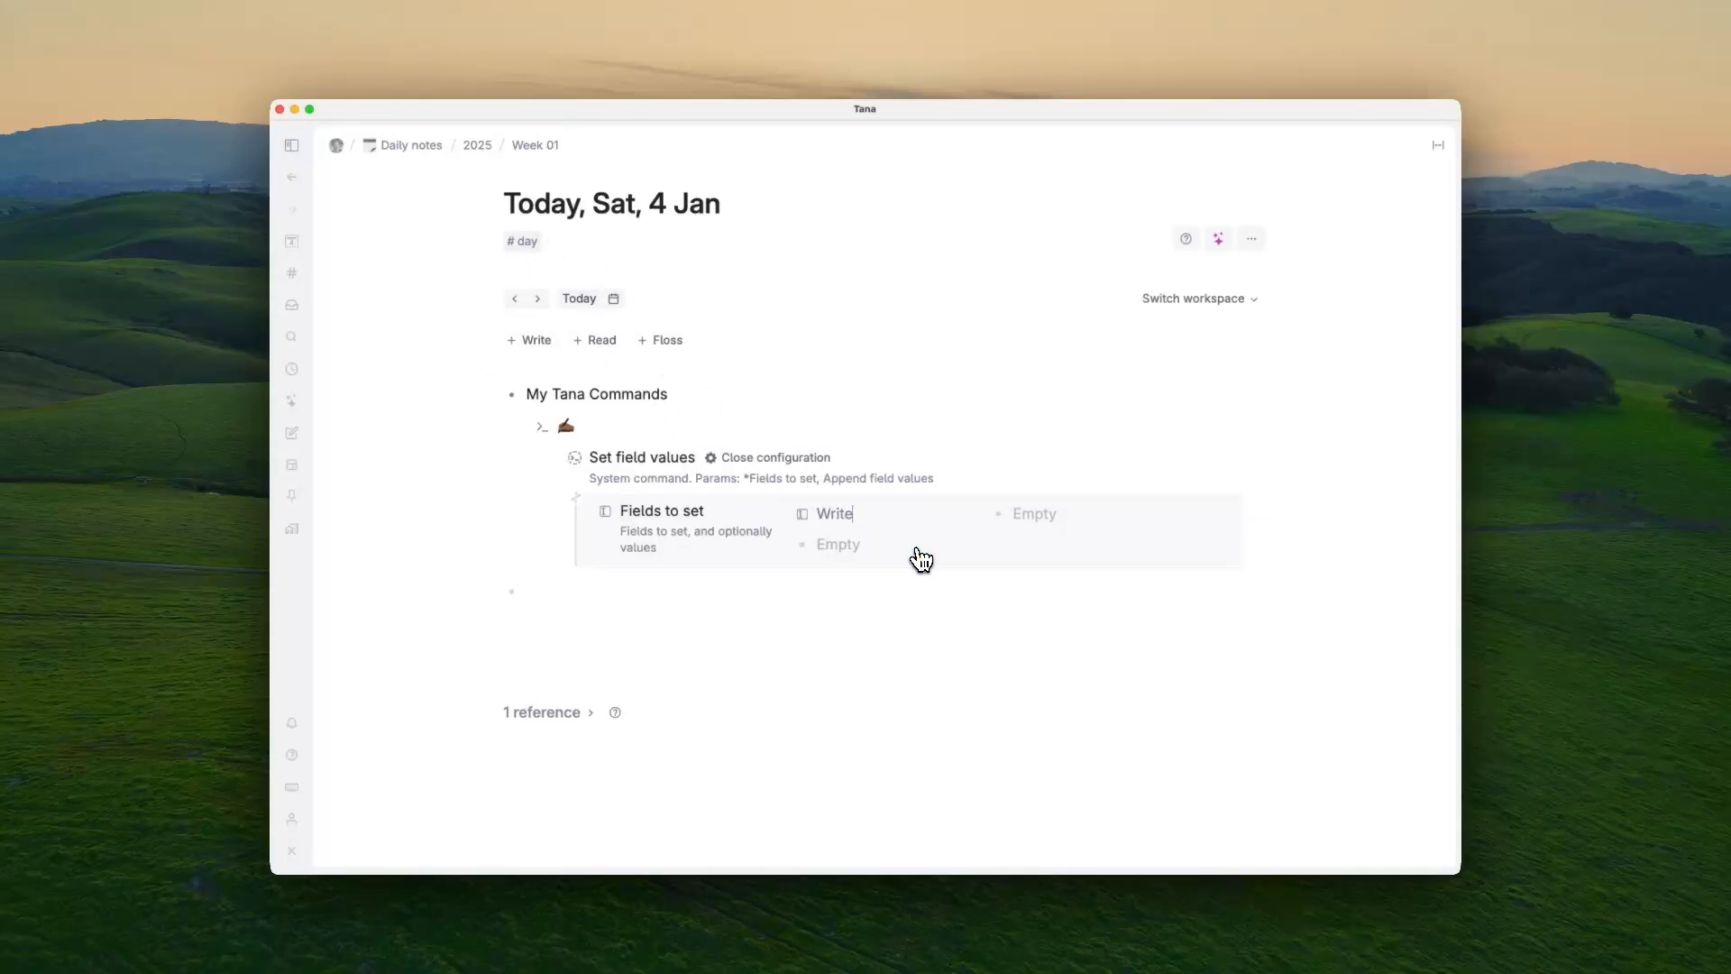
pyautogui.click(1046, 523)
pyautogui.write('1')
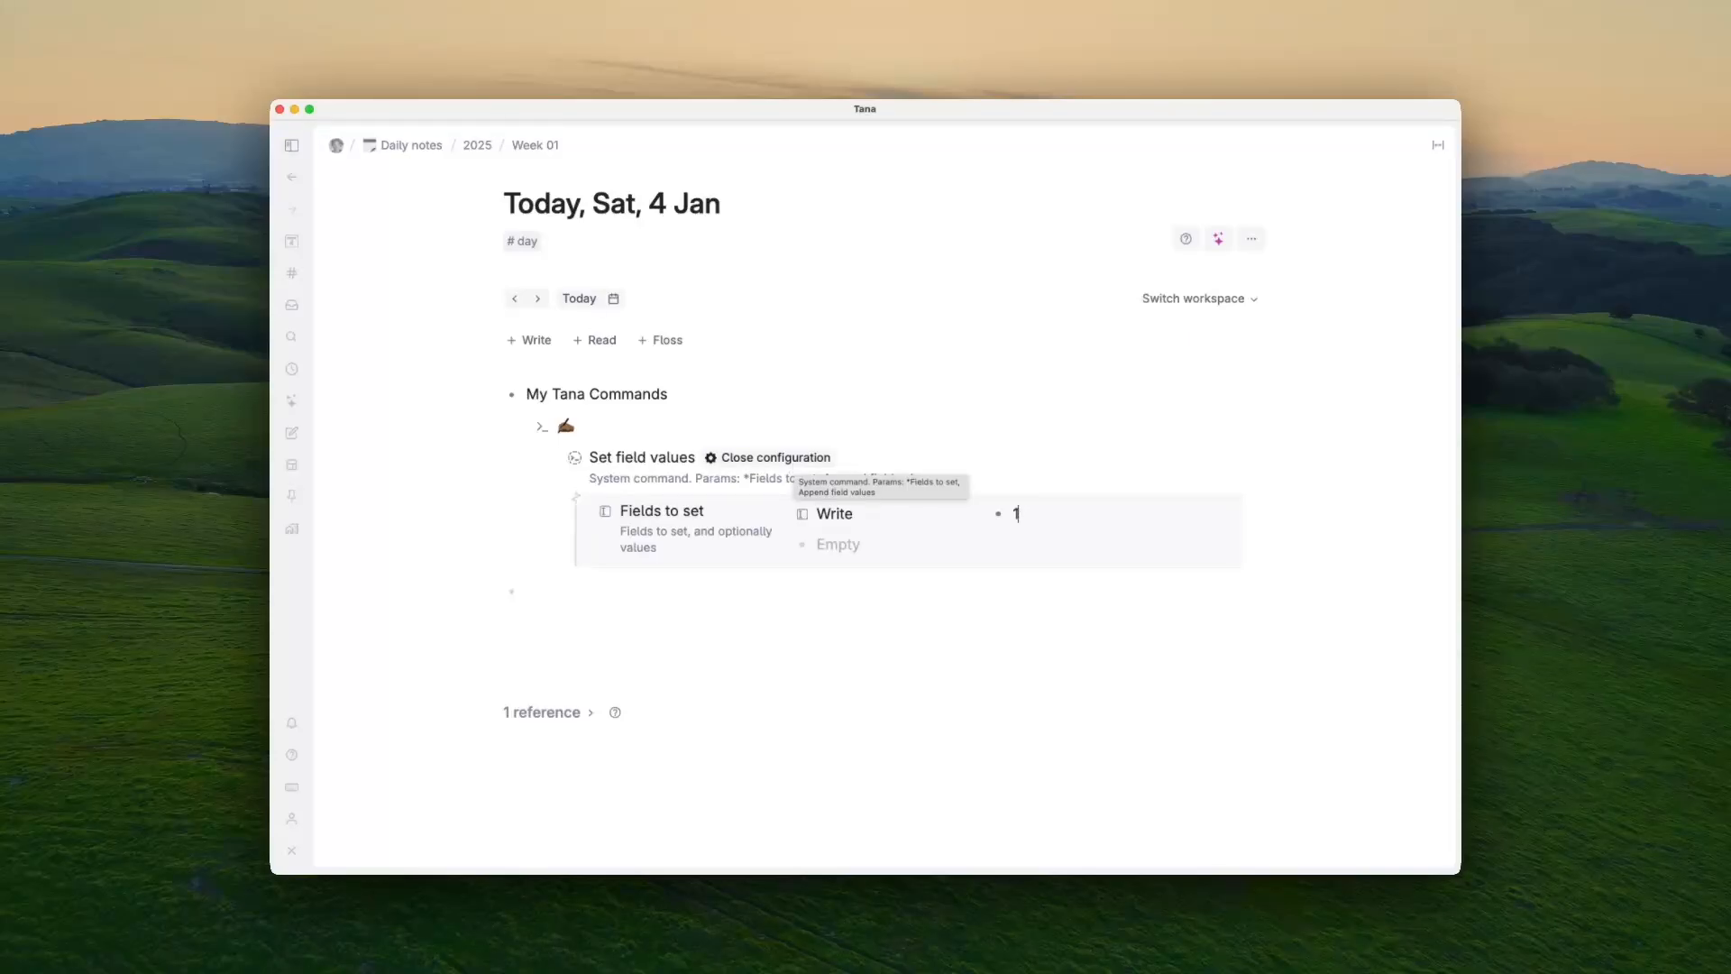
pyautogui.click(776, 458)
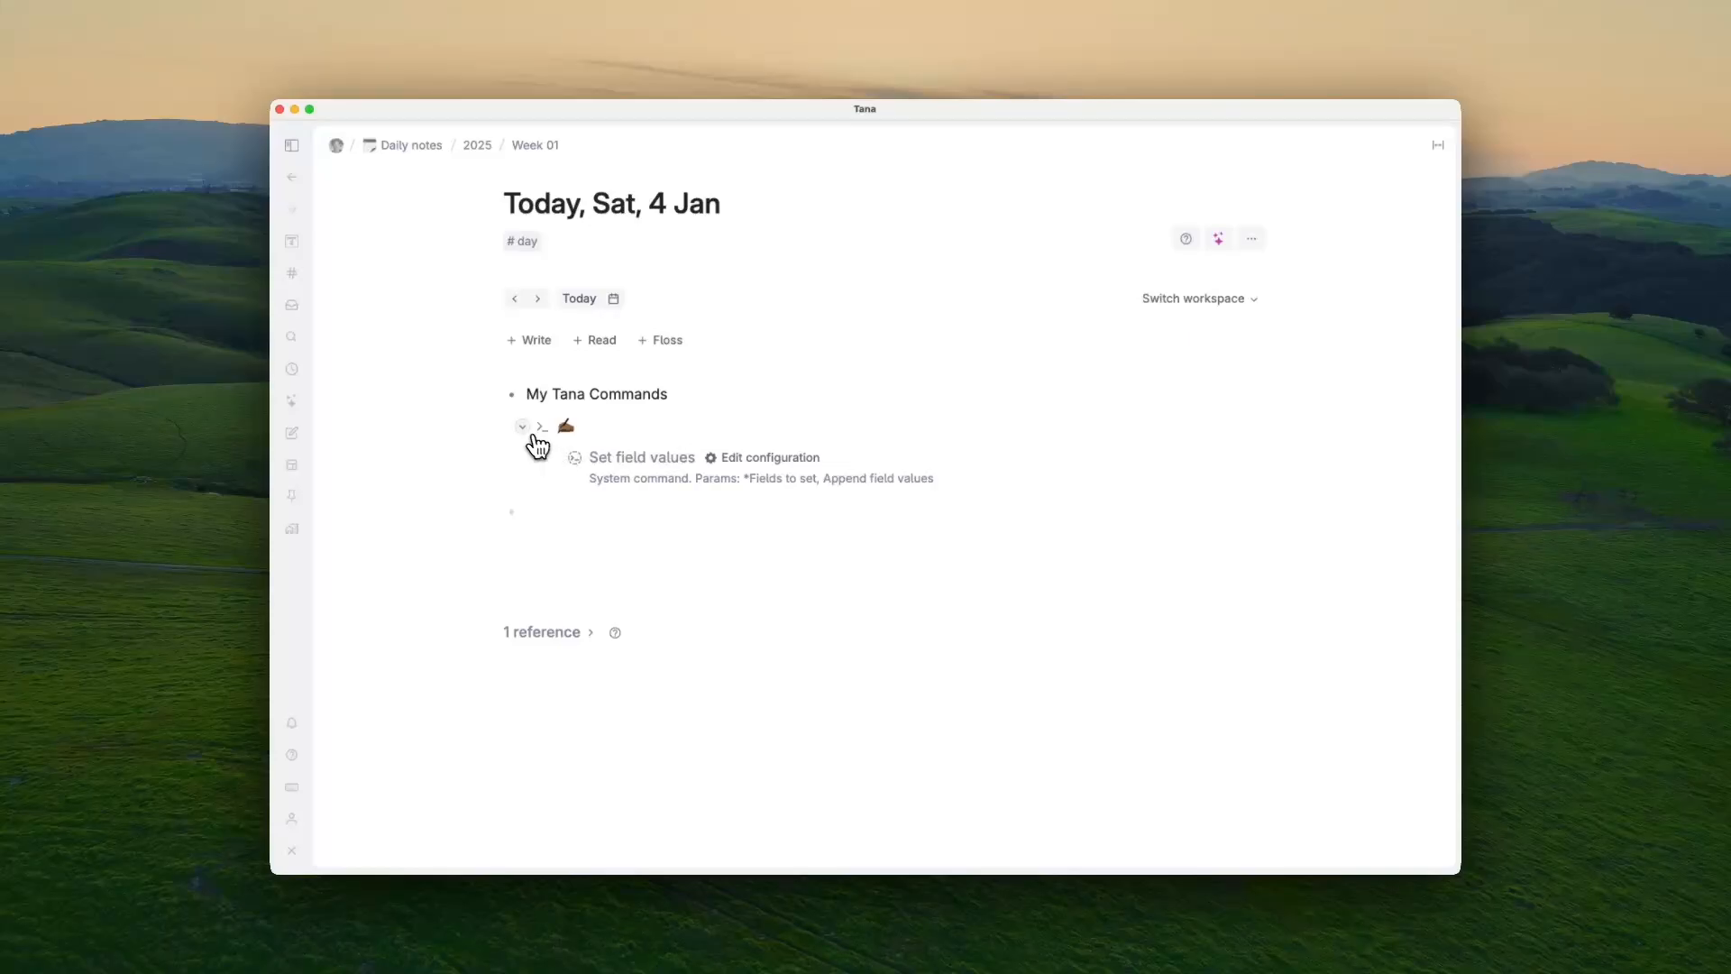
pyautogui.click(523, 428)
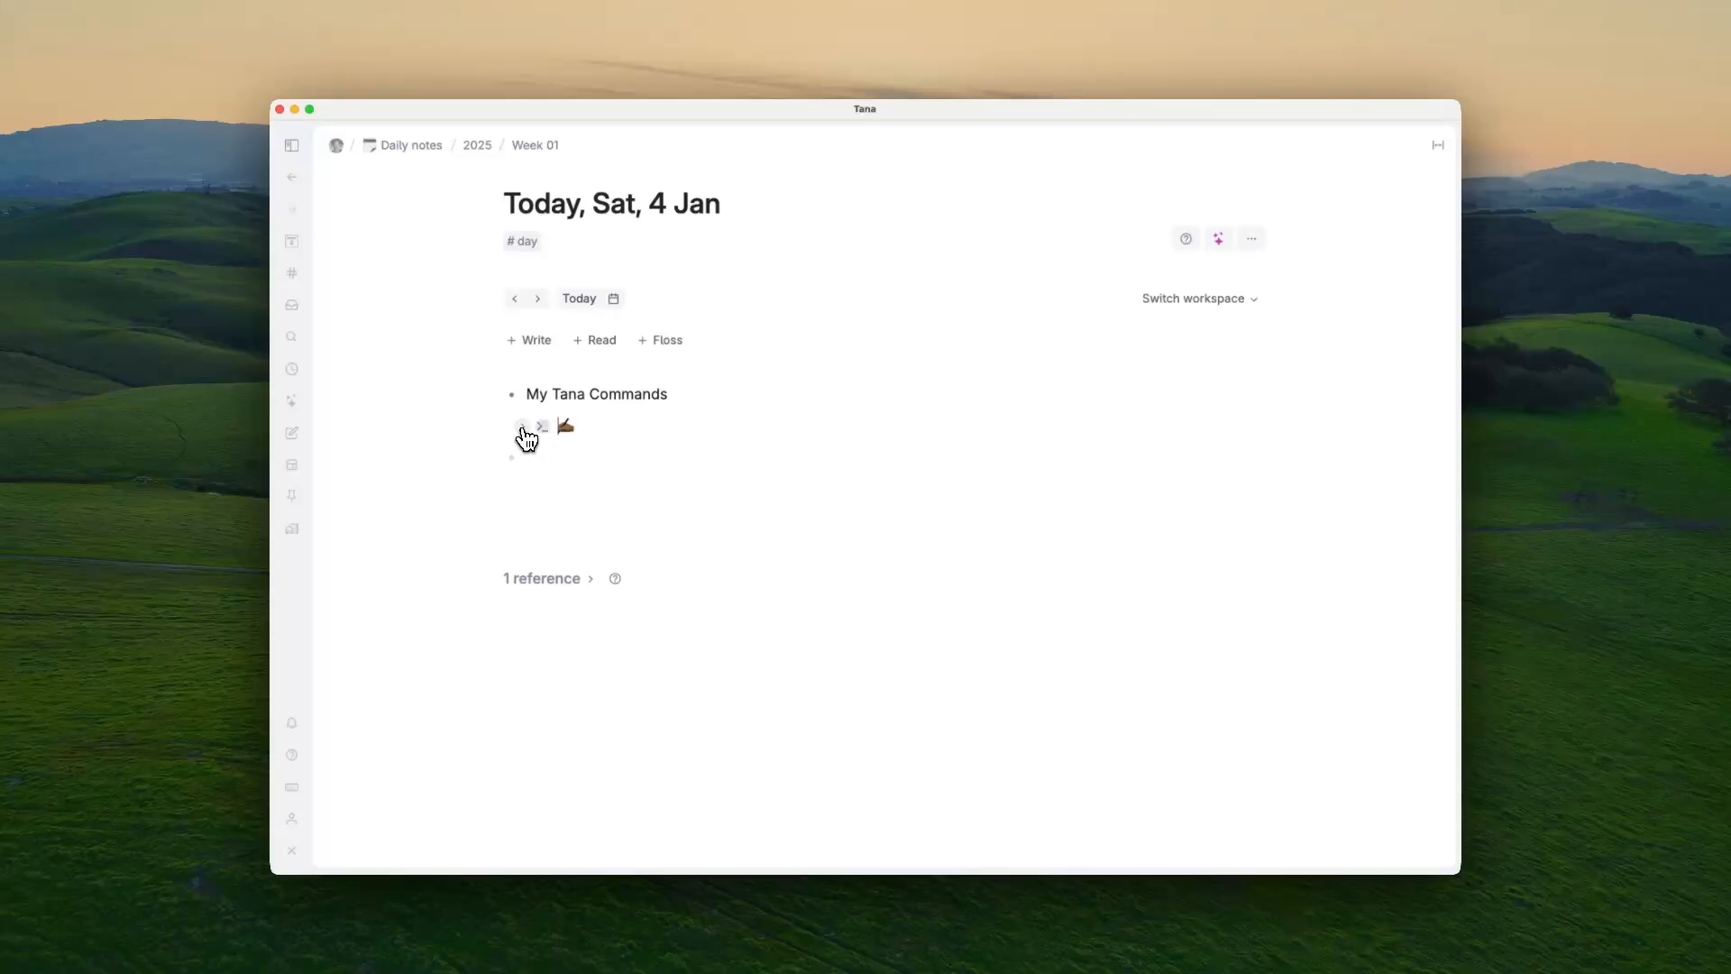
# Step: Create an empty node below the writing hand command and convert it to a command node
pyautogui.click(607, 424)
pyautogui.press('Return')
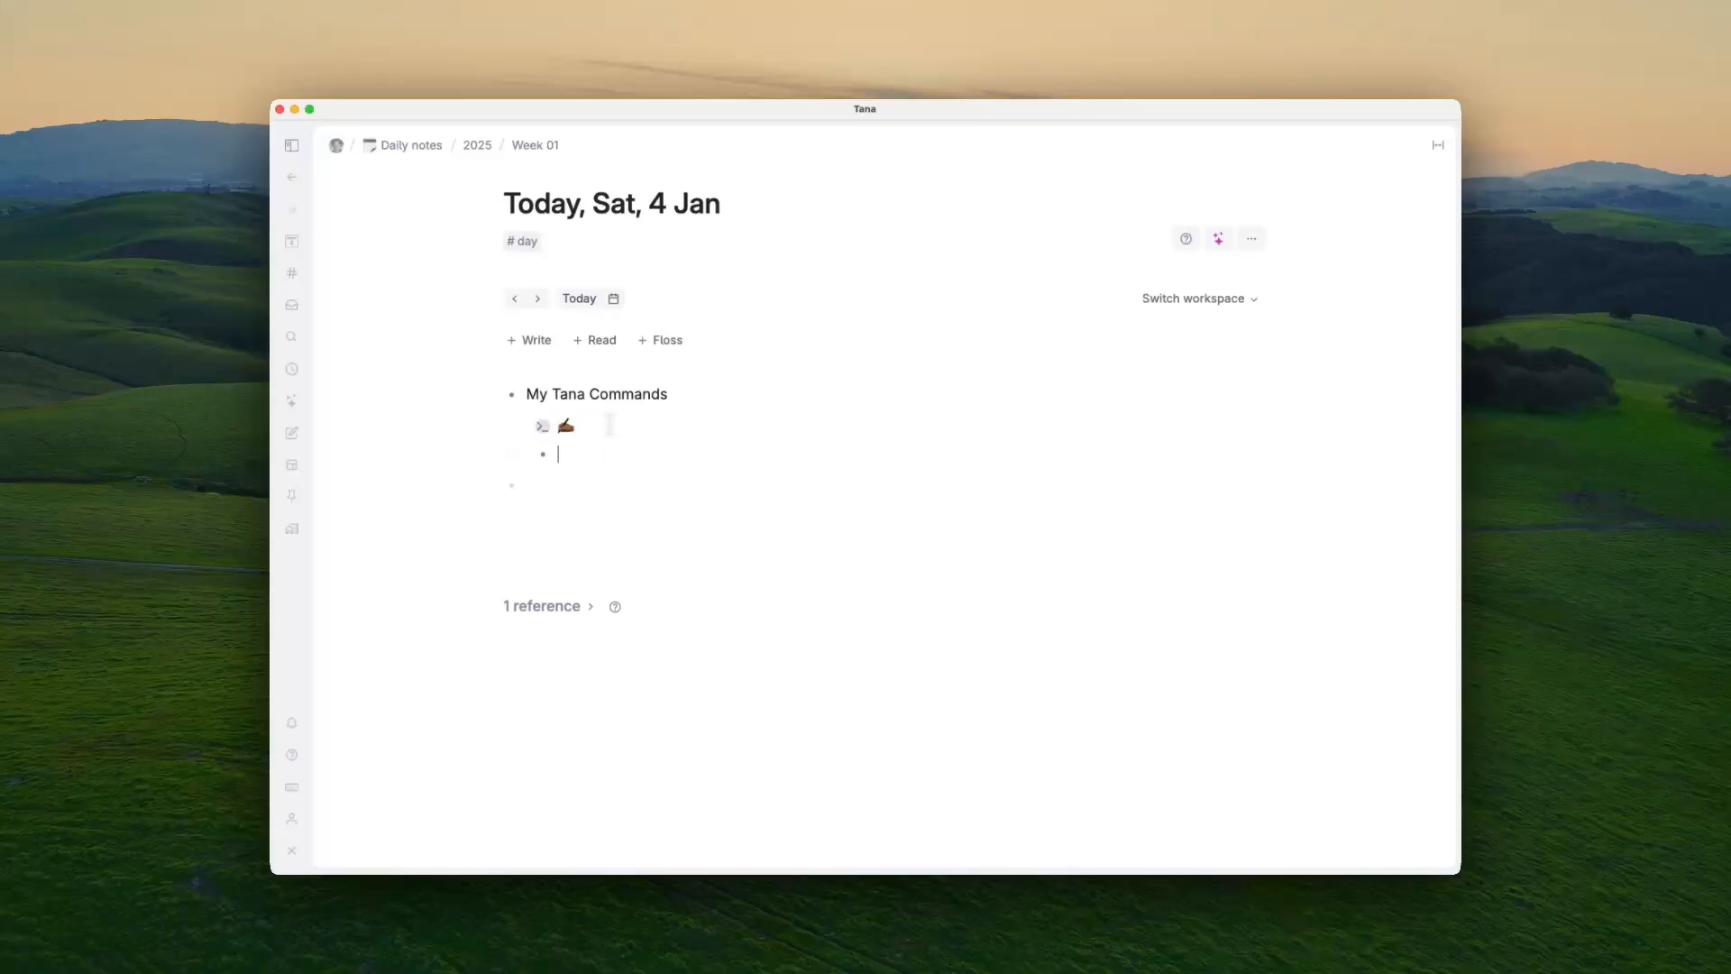
pyautogui.press('BackSpace')
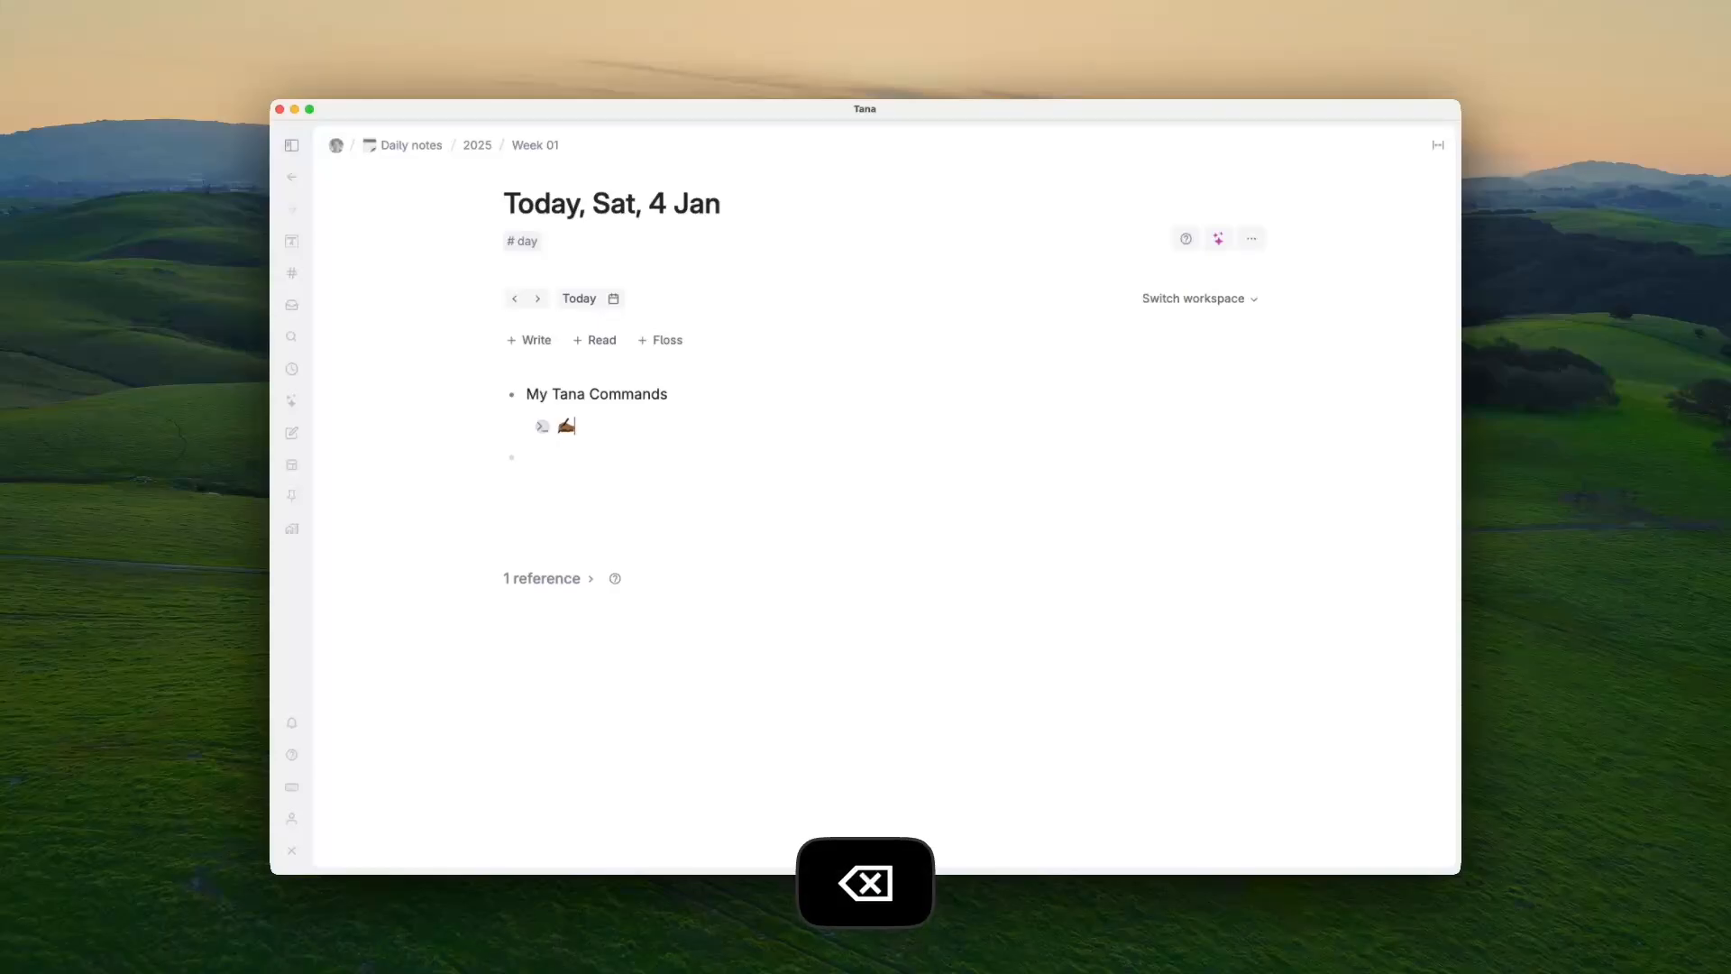
pyautogui.press('Return')
pyautogui.press('super+k')
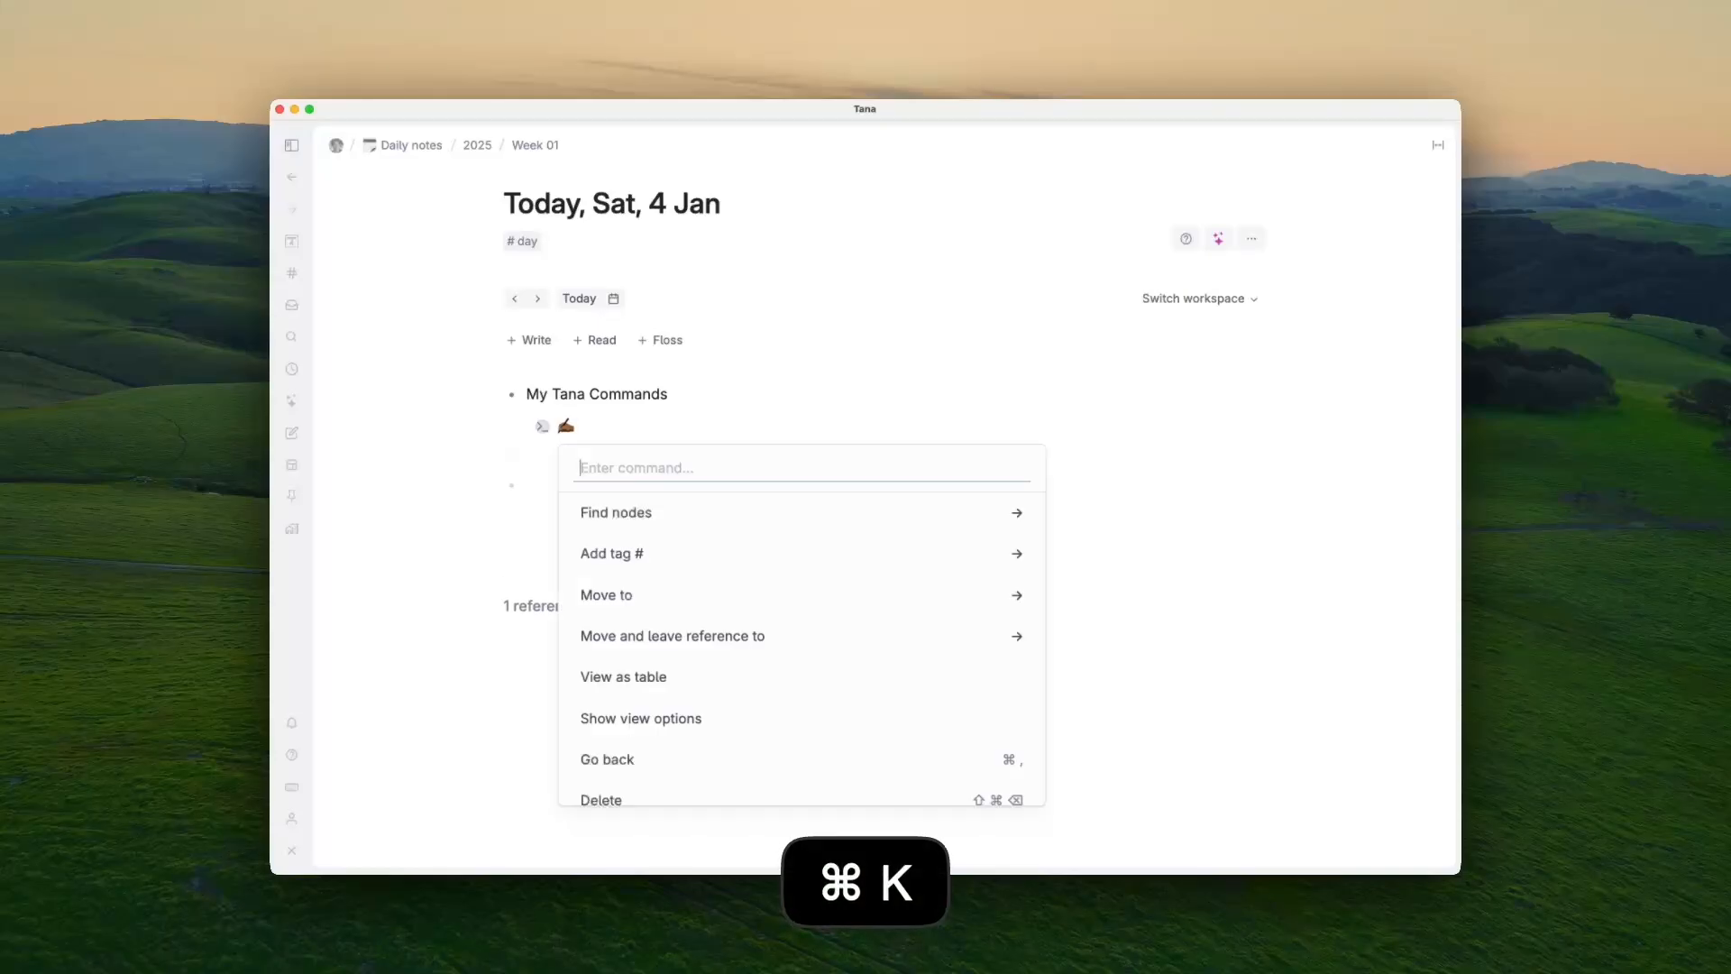
pyautogui.write('camm')
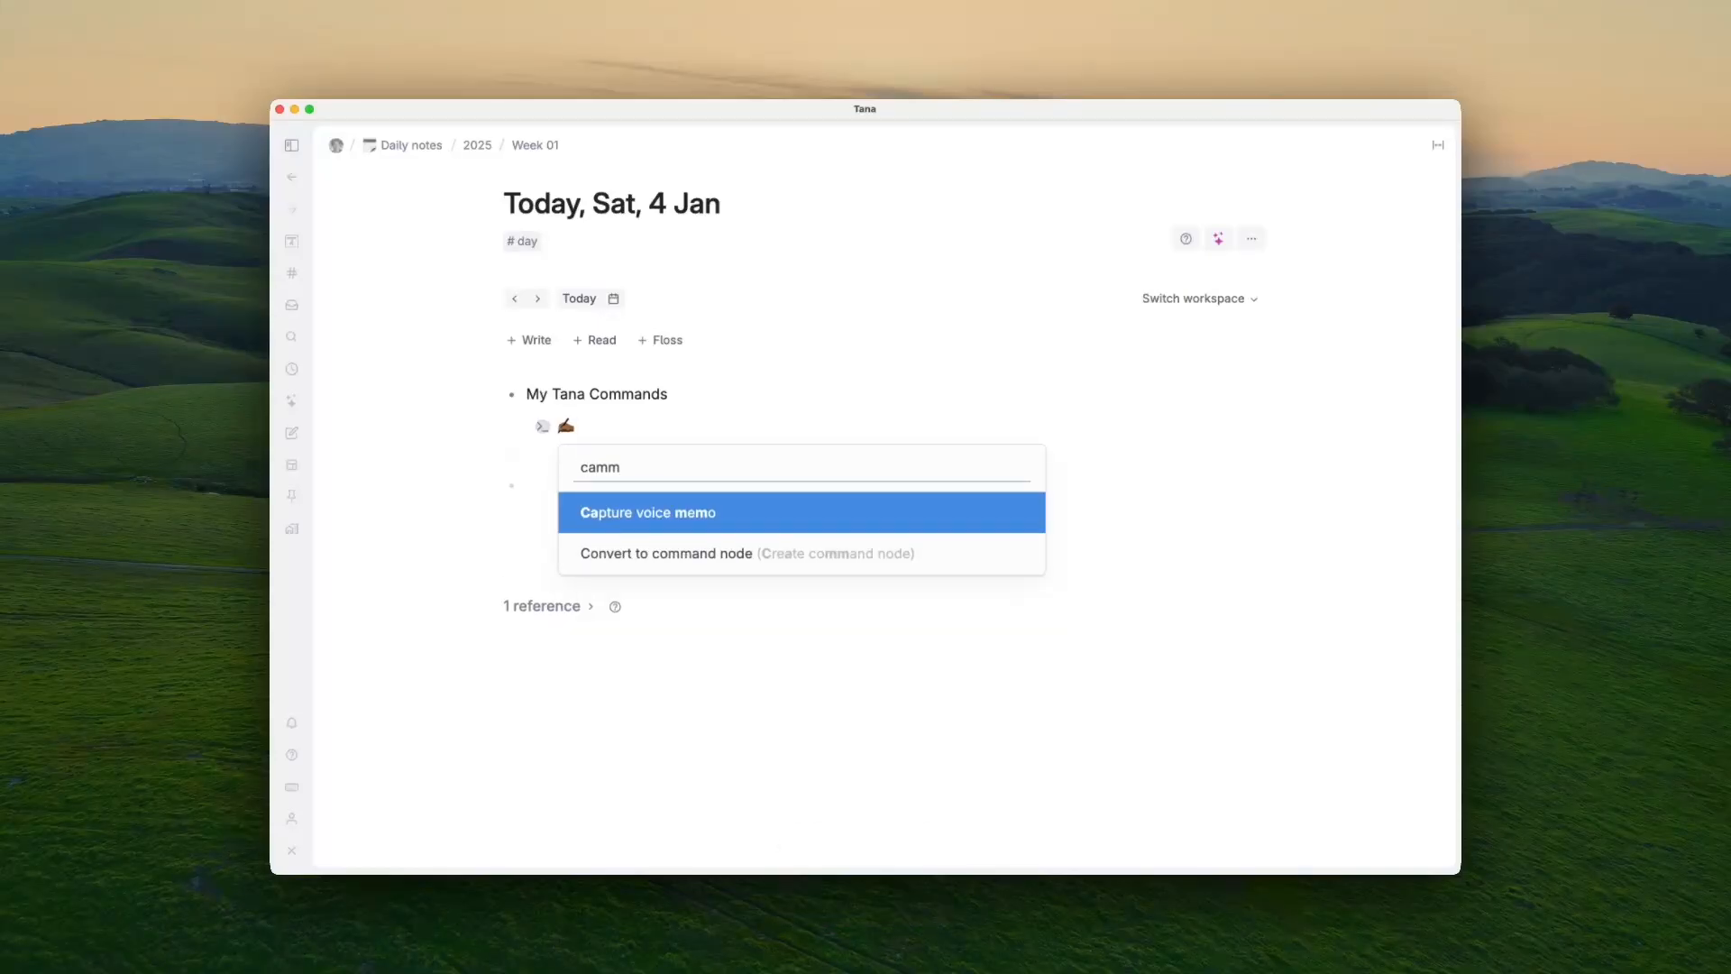
pyautogui.press('Down')
pyautogui.press('Return')
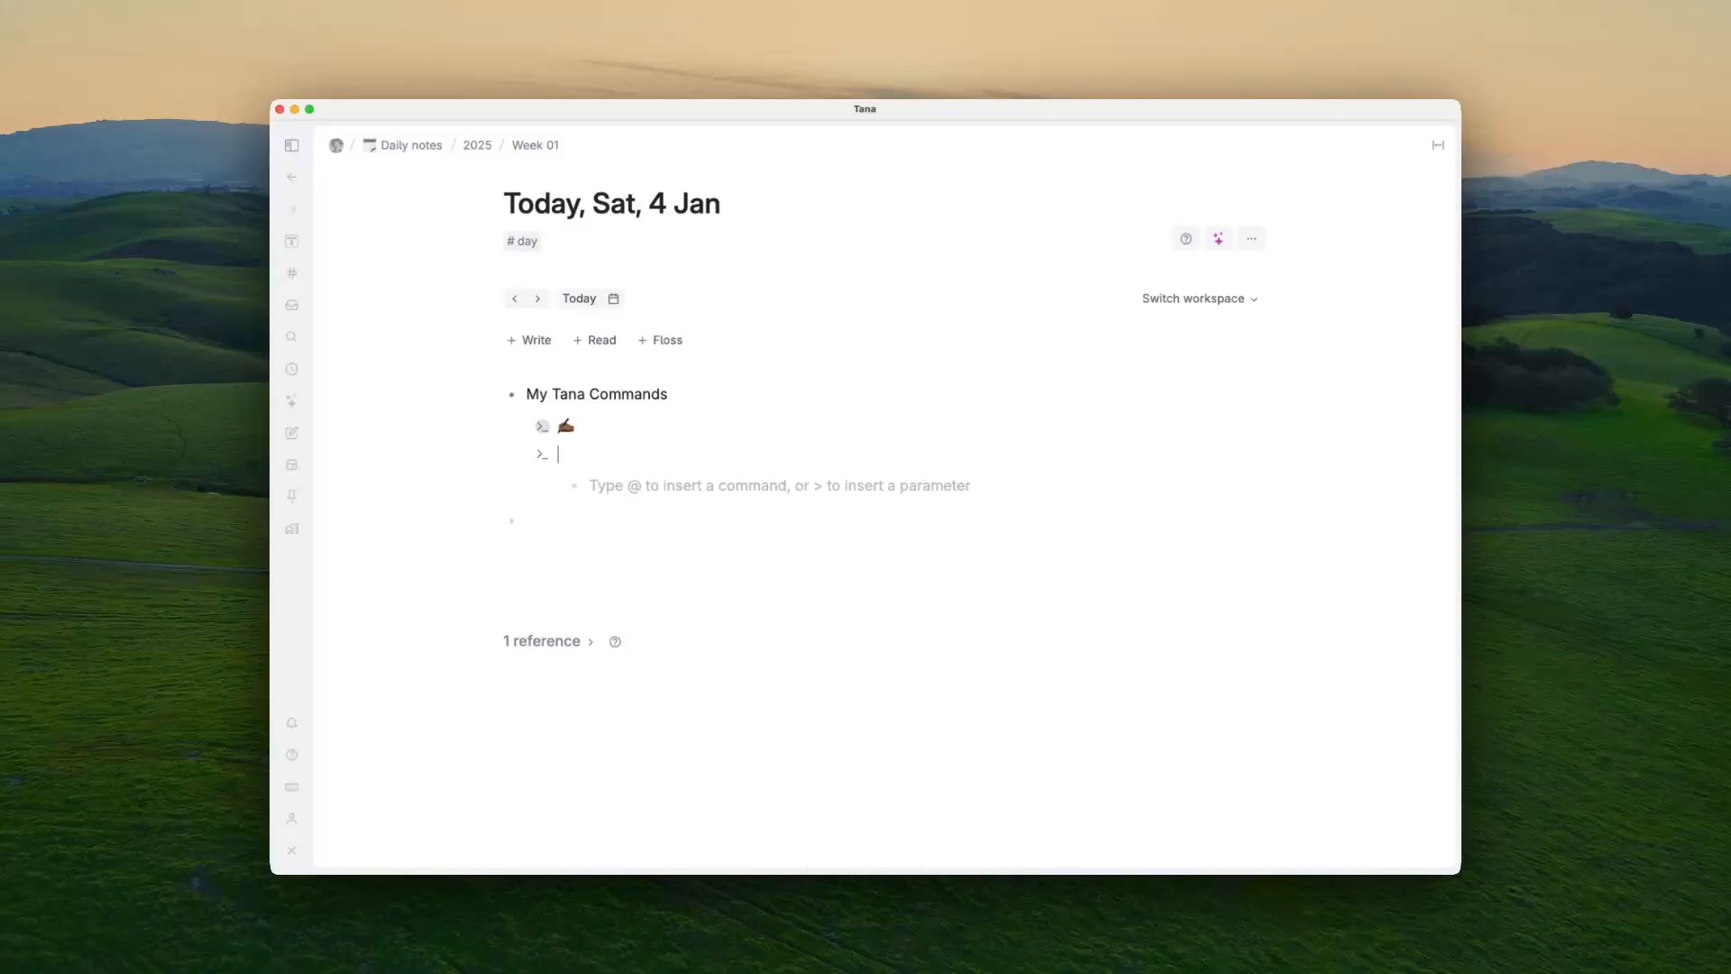
# Step: Insert the open book emoji as the name of the second command node
pyautogui.press('super+ctrl+space')
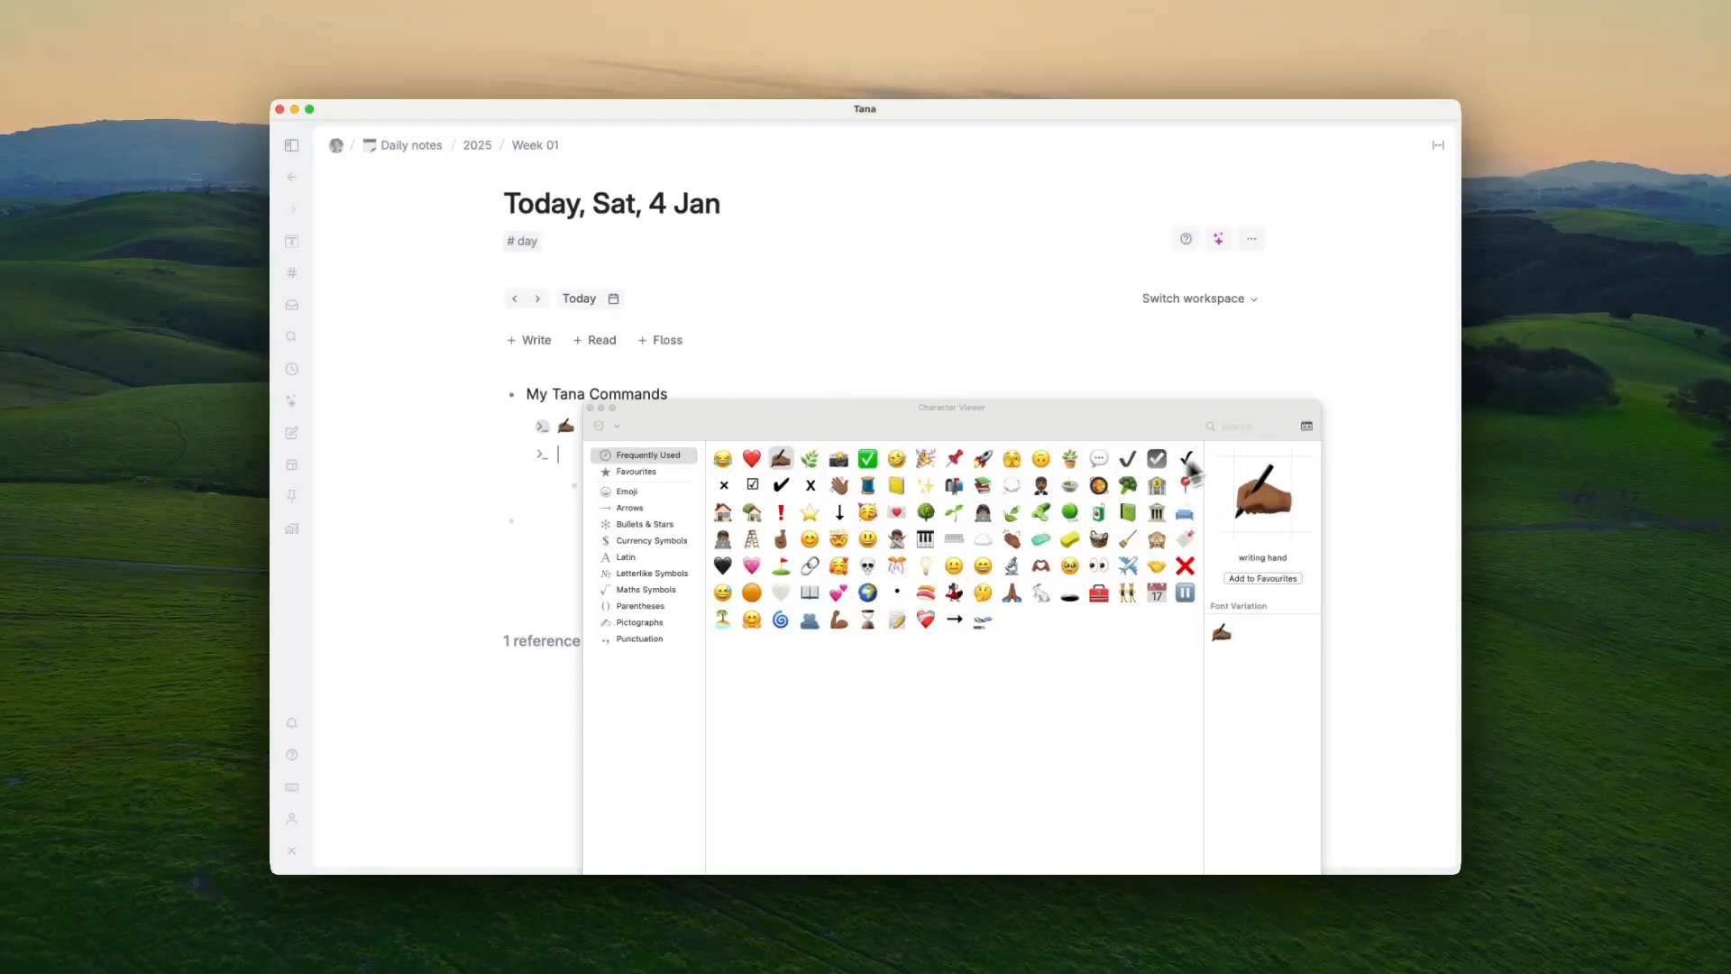
pyautogui.doubleClick(803, 595)
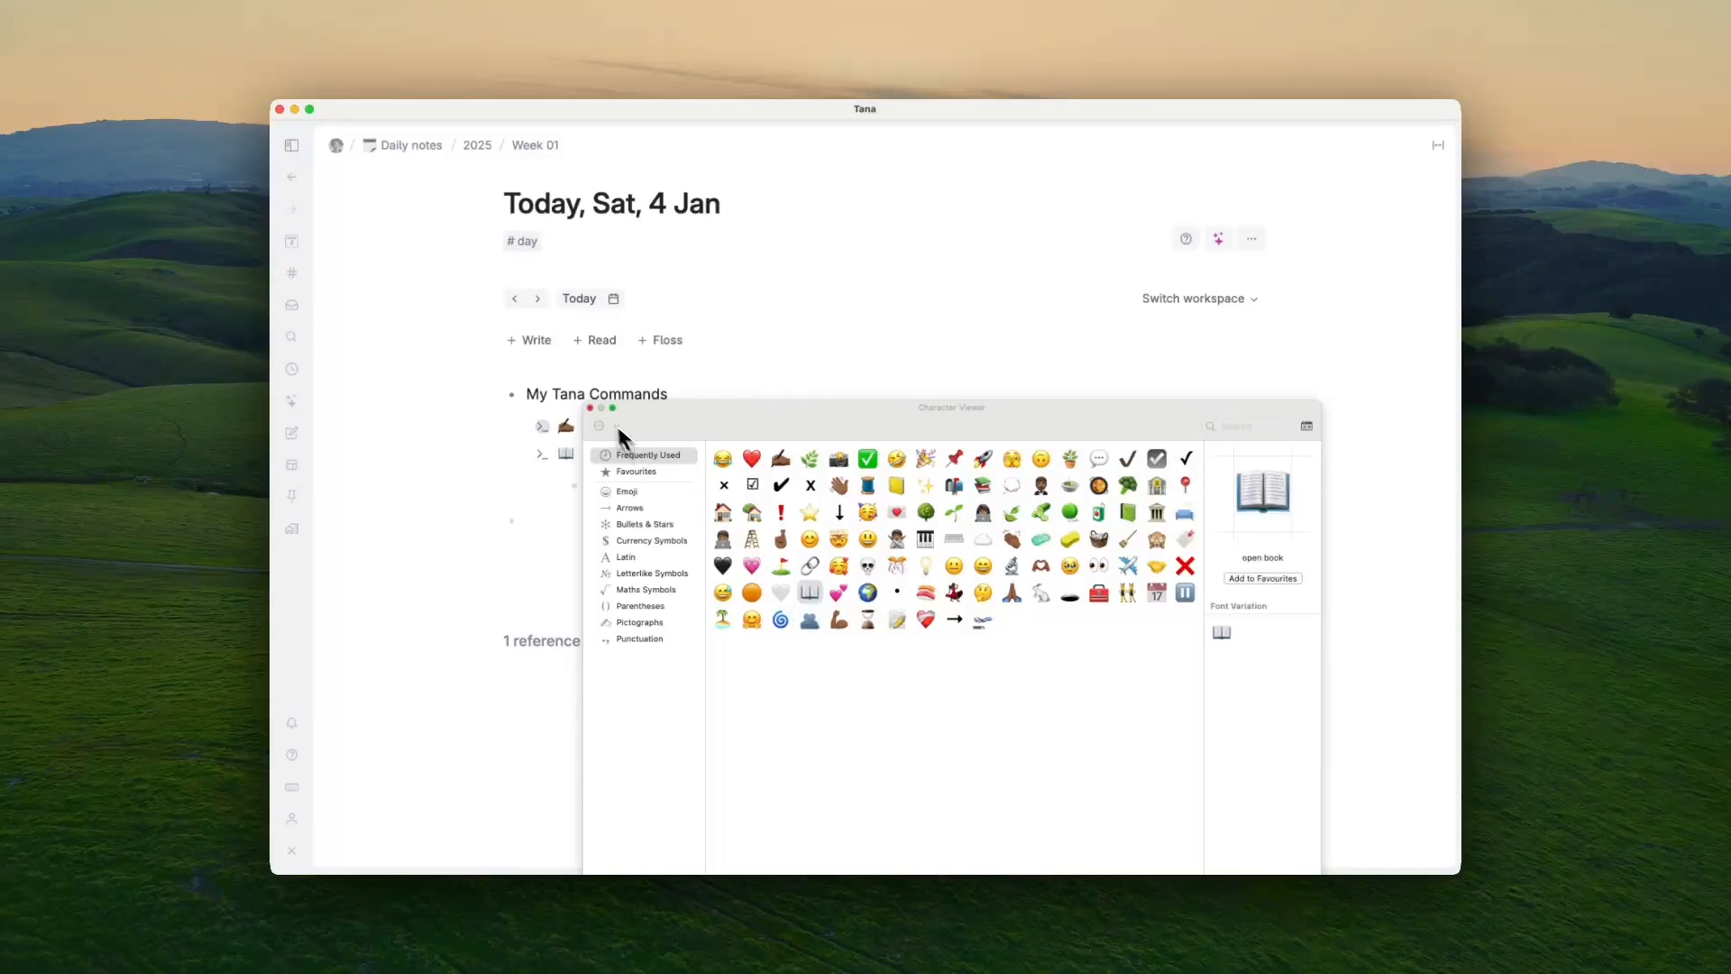
pyautogui.click(590, 408)
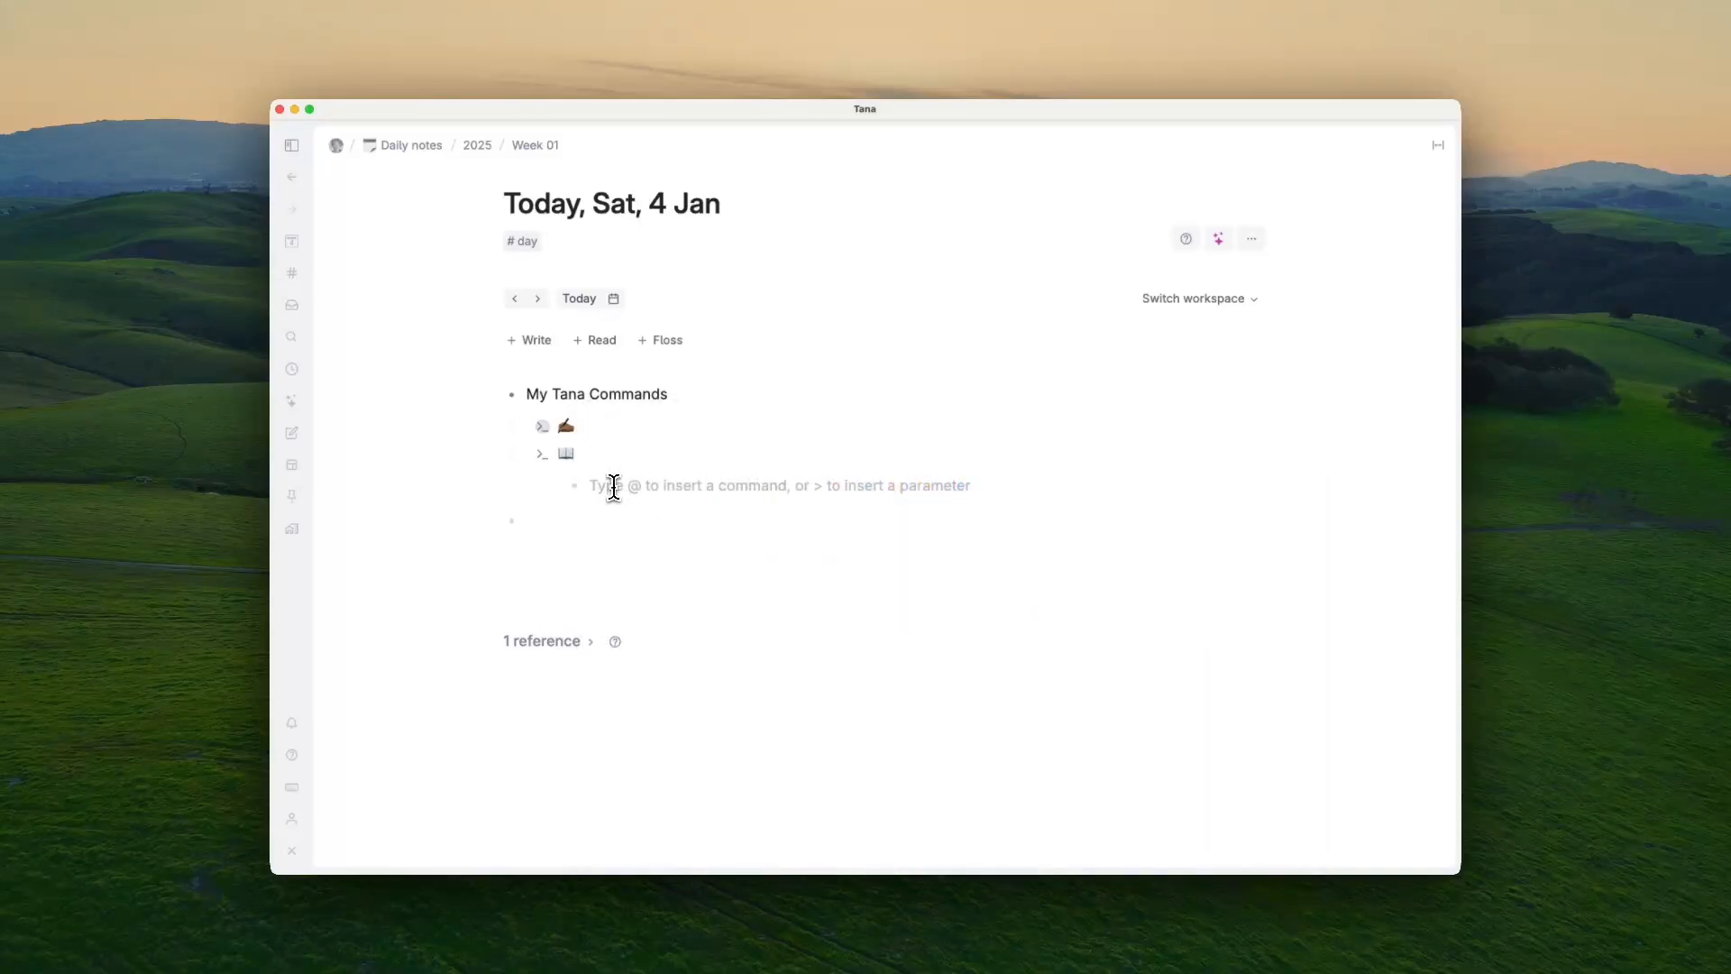
# Step: Add the "Set field values" system command under the open book command node and open its configuration
pyautogui.write('@')
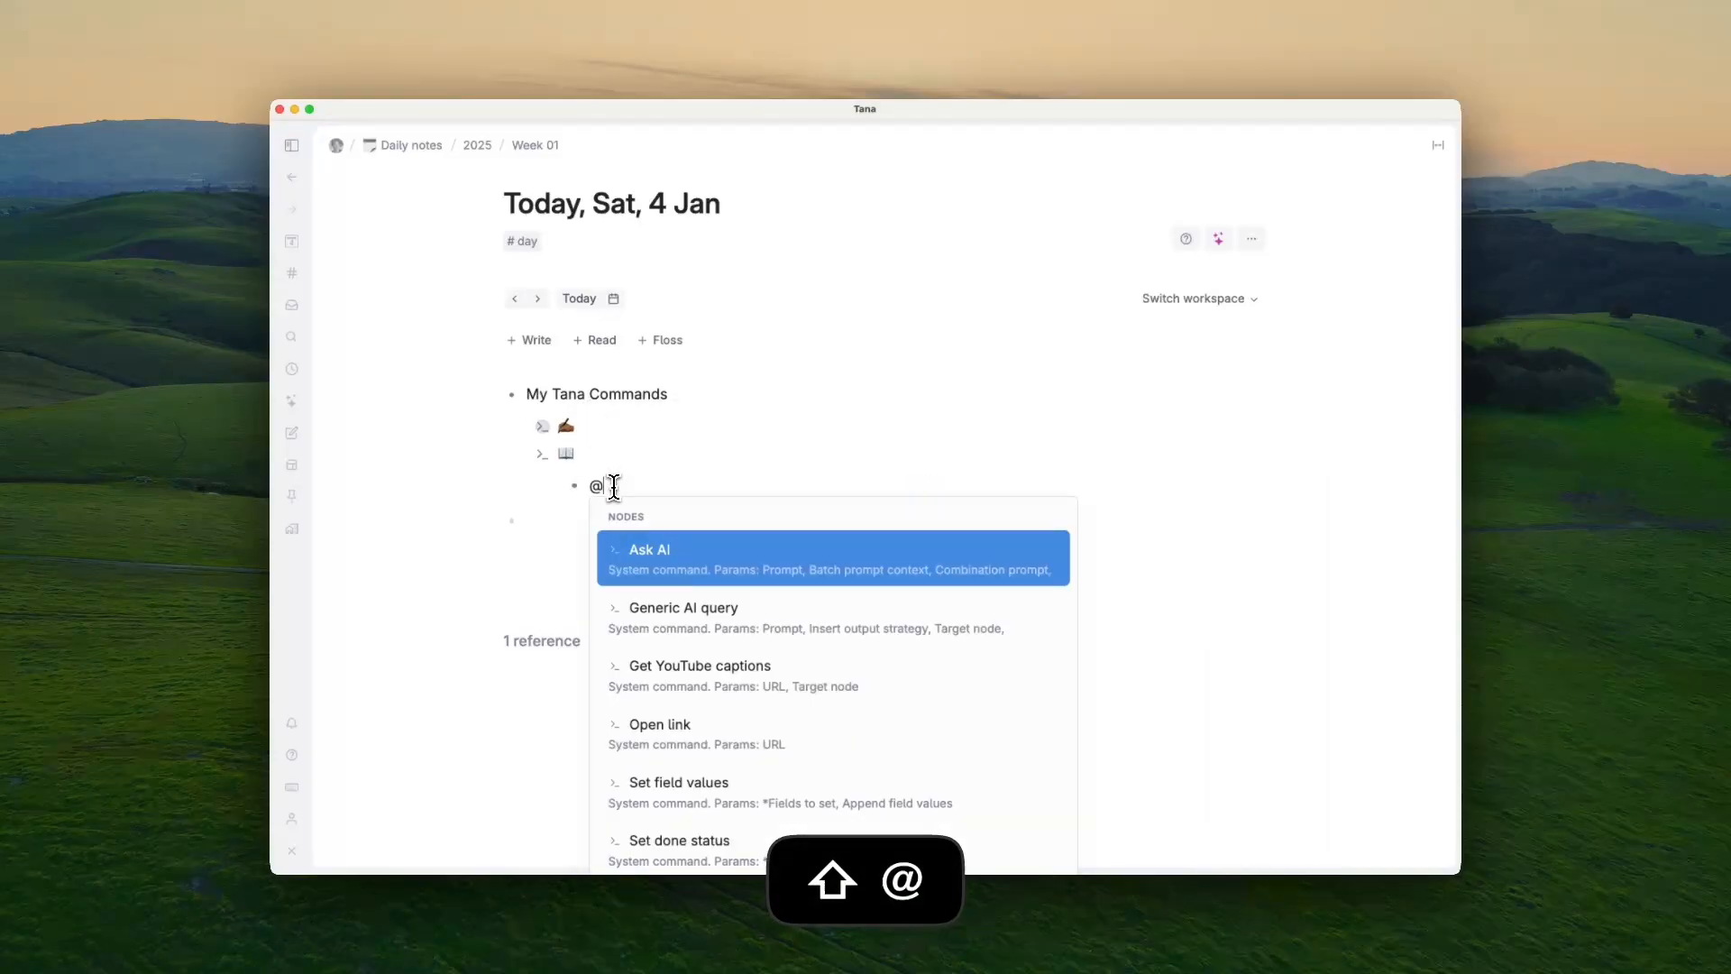
pyautogui.click(697, 797)
pyautogui.click(762, 486)
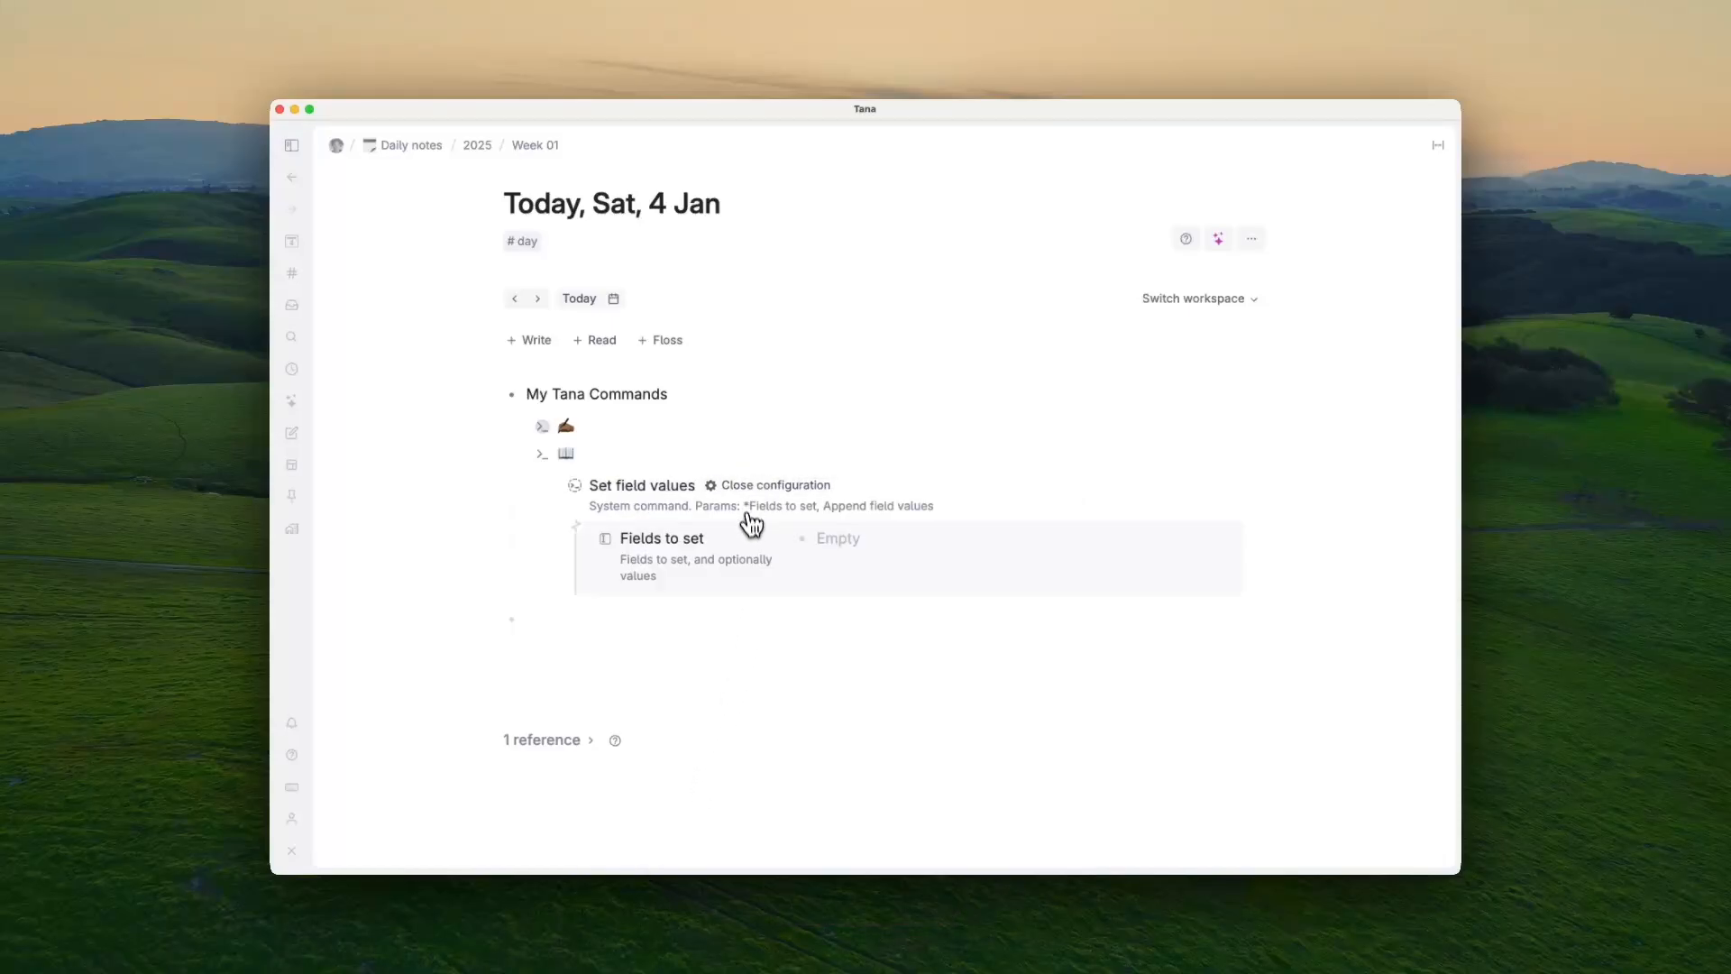
# Step: Add the Read field from the day tag to Fields to set with value 1, and collapse the open book command
pyautogui.click(827, 544)
pyautogui.write('>')
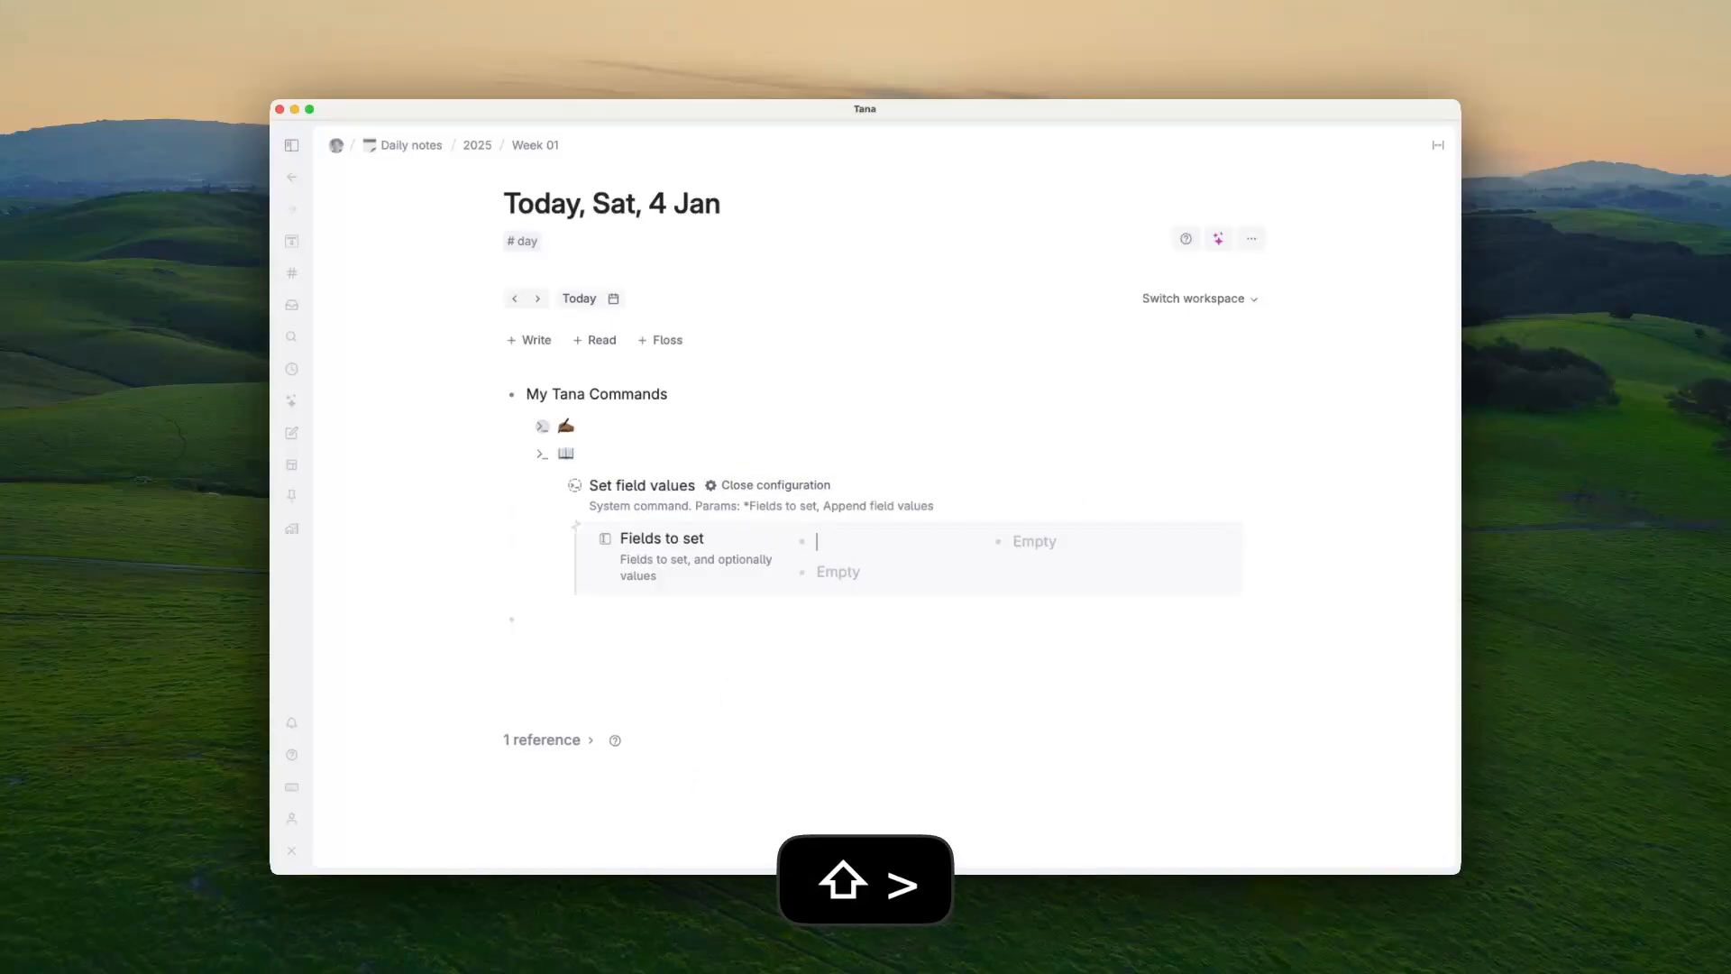
pyautogui.write('Read')
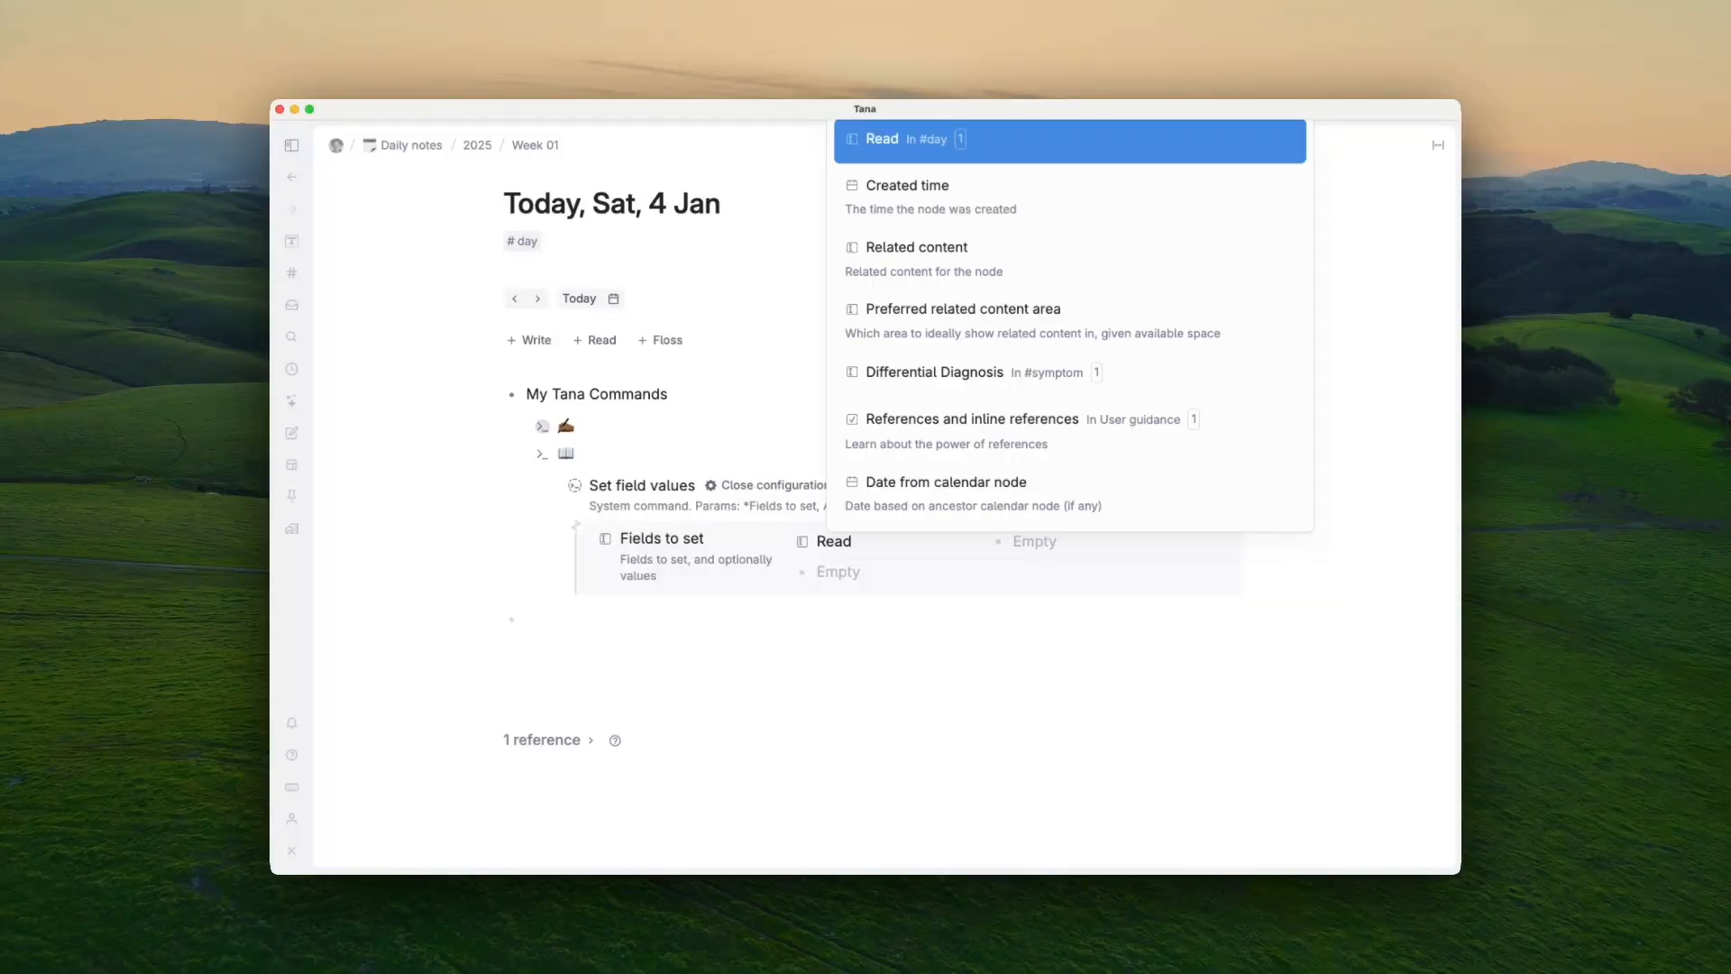
pyautogui.click(916, 158)
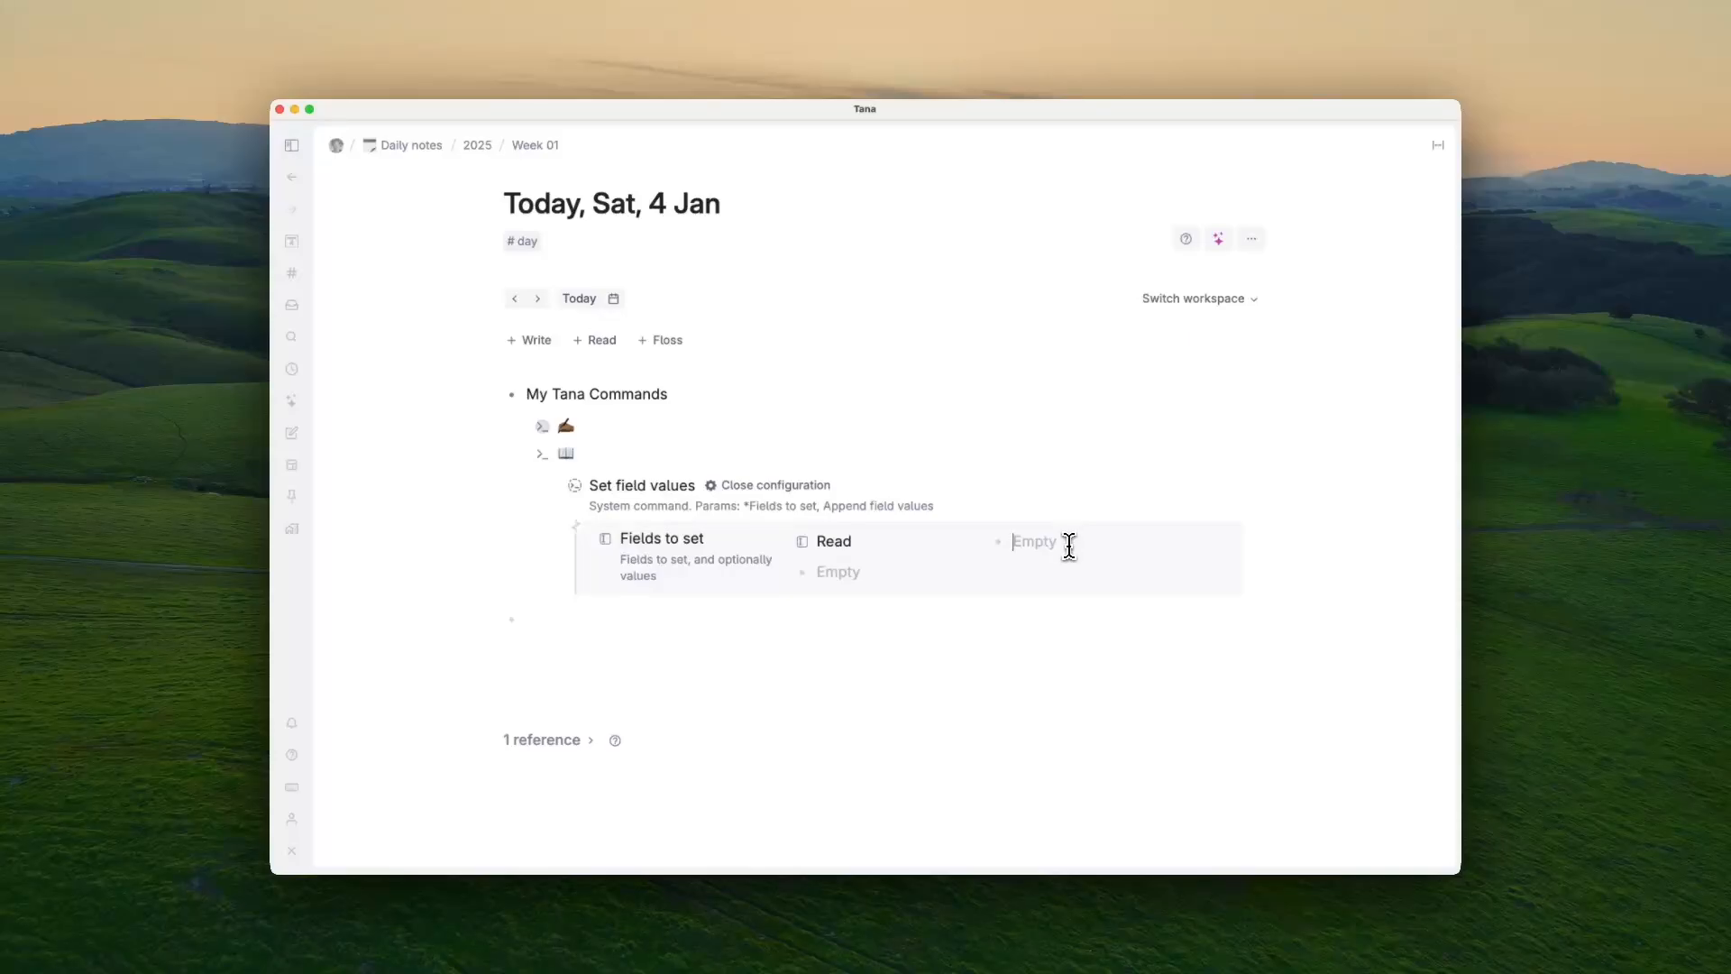
pyautogui.write('1')
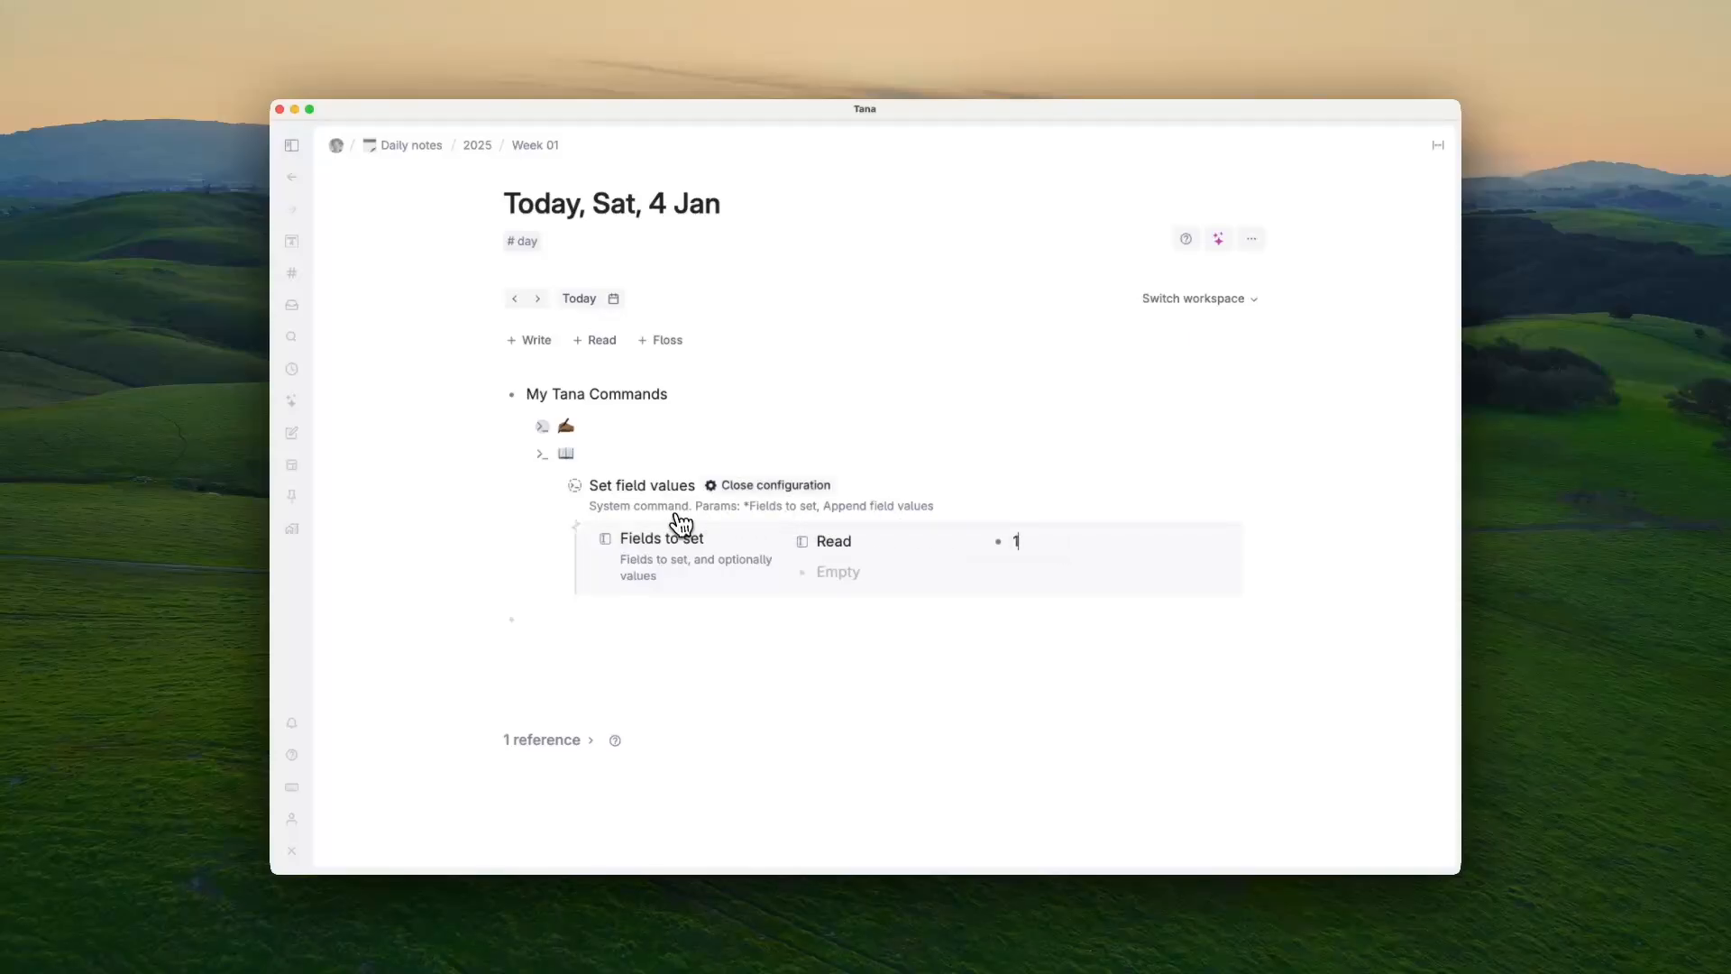
pyautogui.click(736, 485)
pyautogui.click(523, 455)
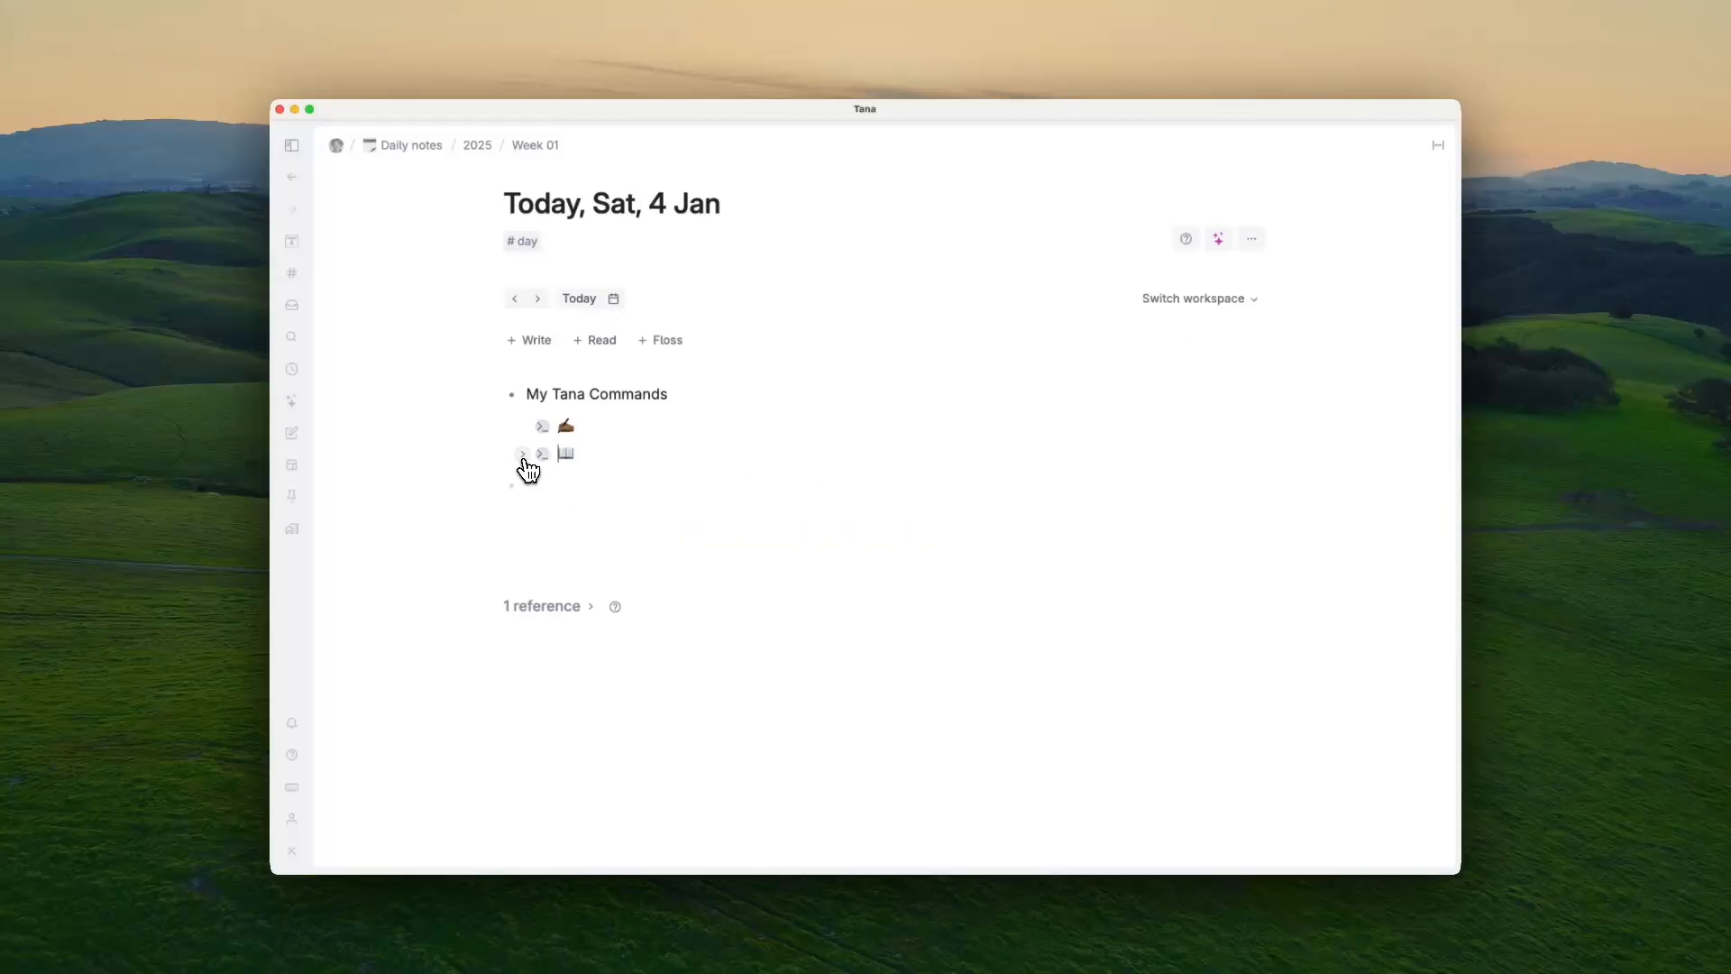
# Step: Create a third command node below the open book command and name it with a single tooth emoji
pyautogui.click(585, 458)
pyautogui.press('Return')
pyautogui.press('ctrl+super+space')
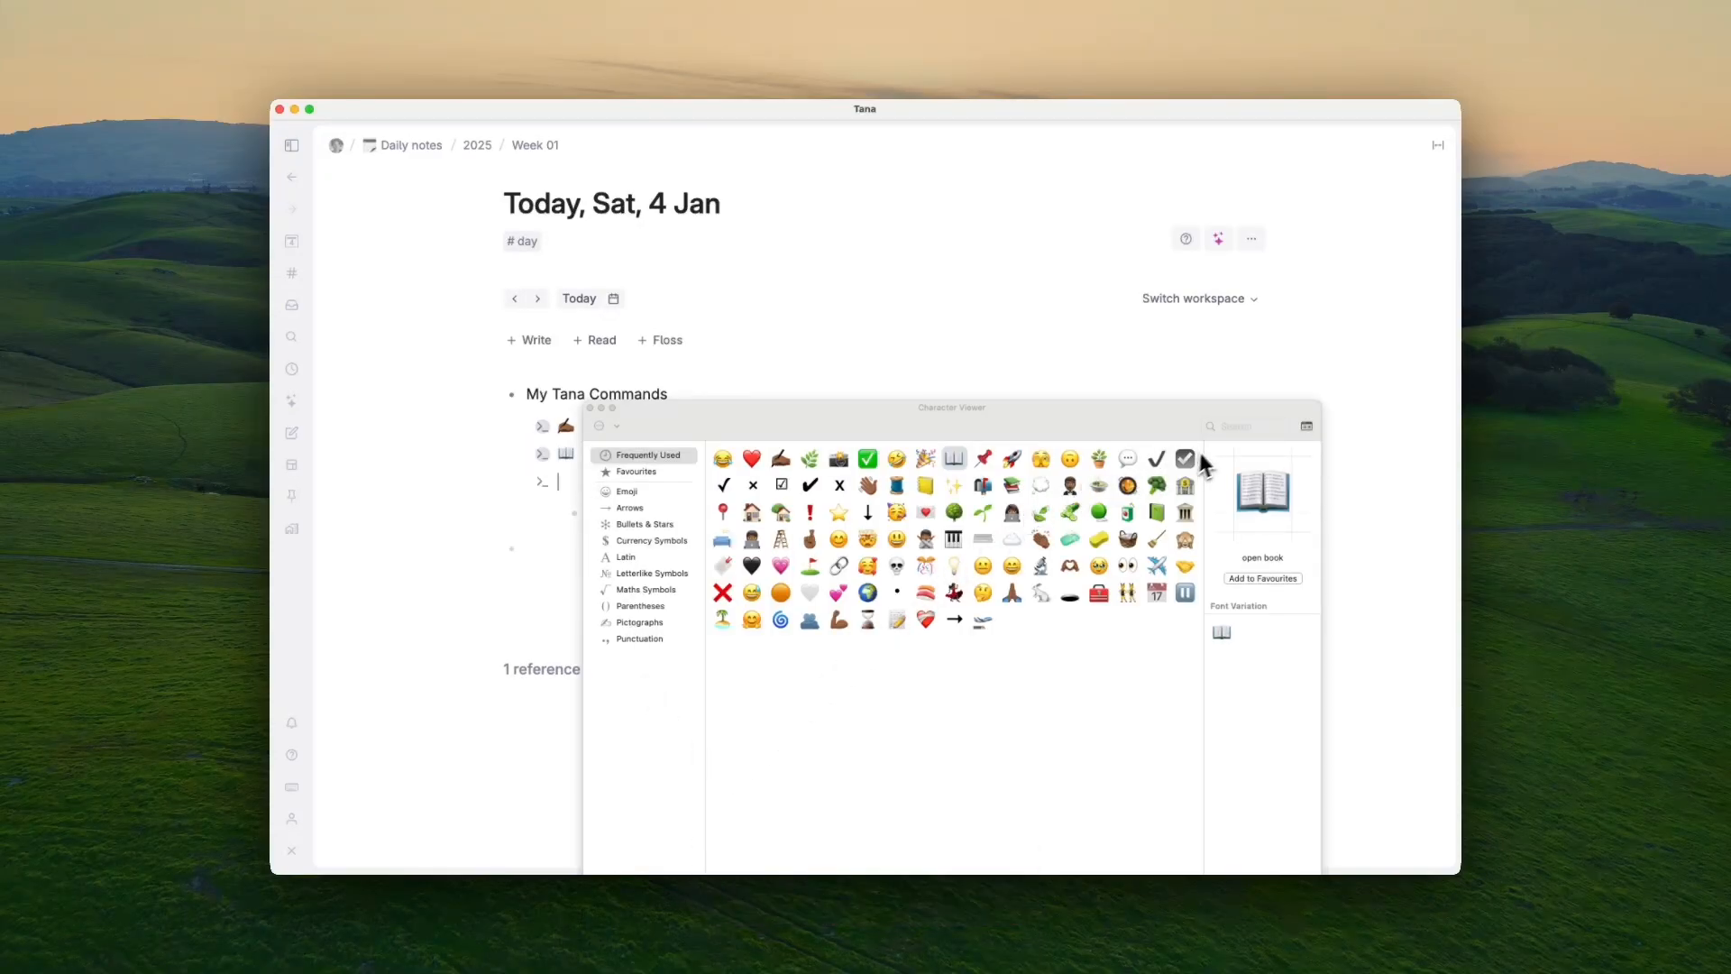
pyautogui.click(1225, 430)
pyautogui.write('toot')
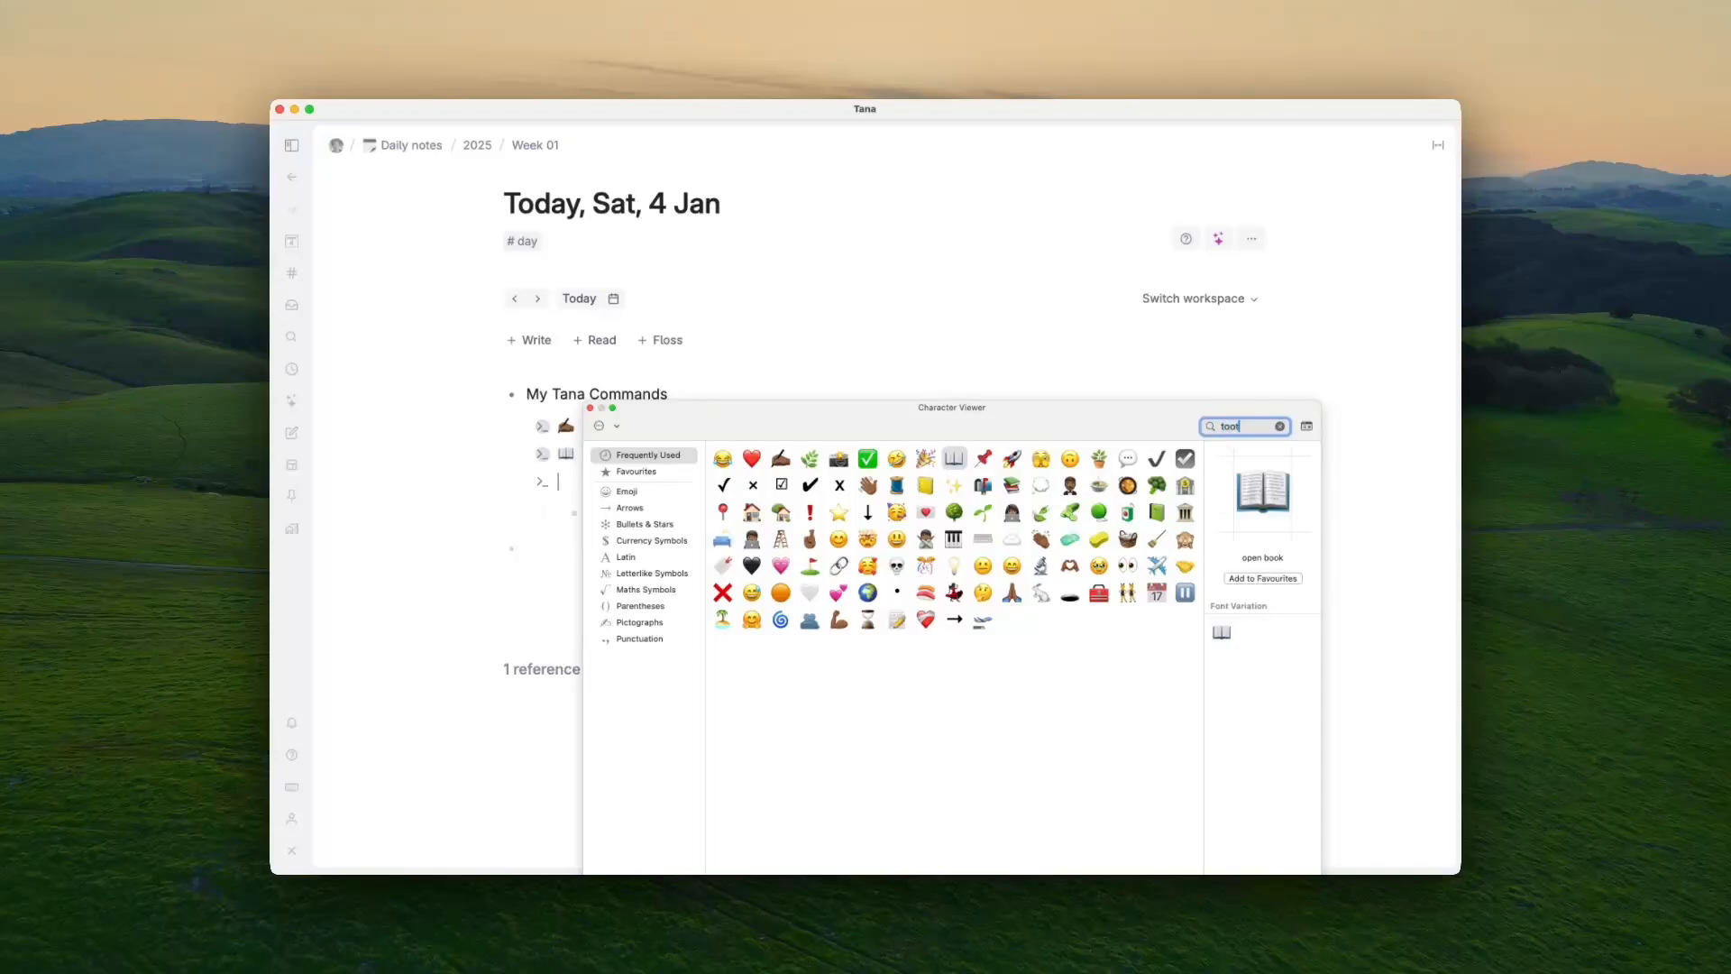
pyautogui.doubleClick(754, 528)
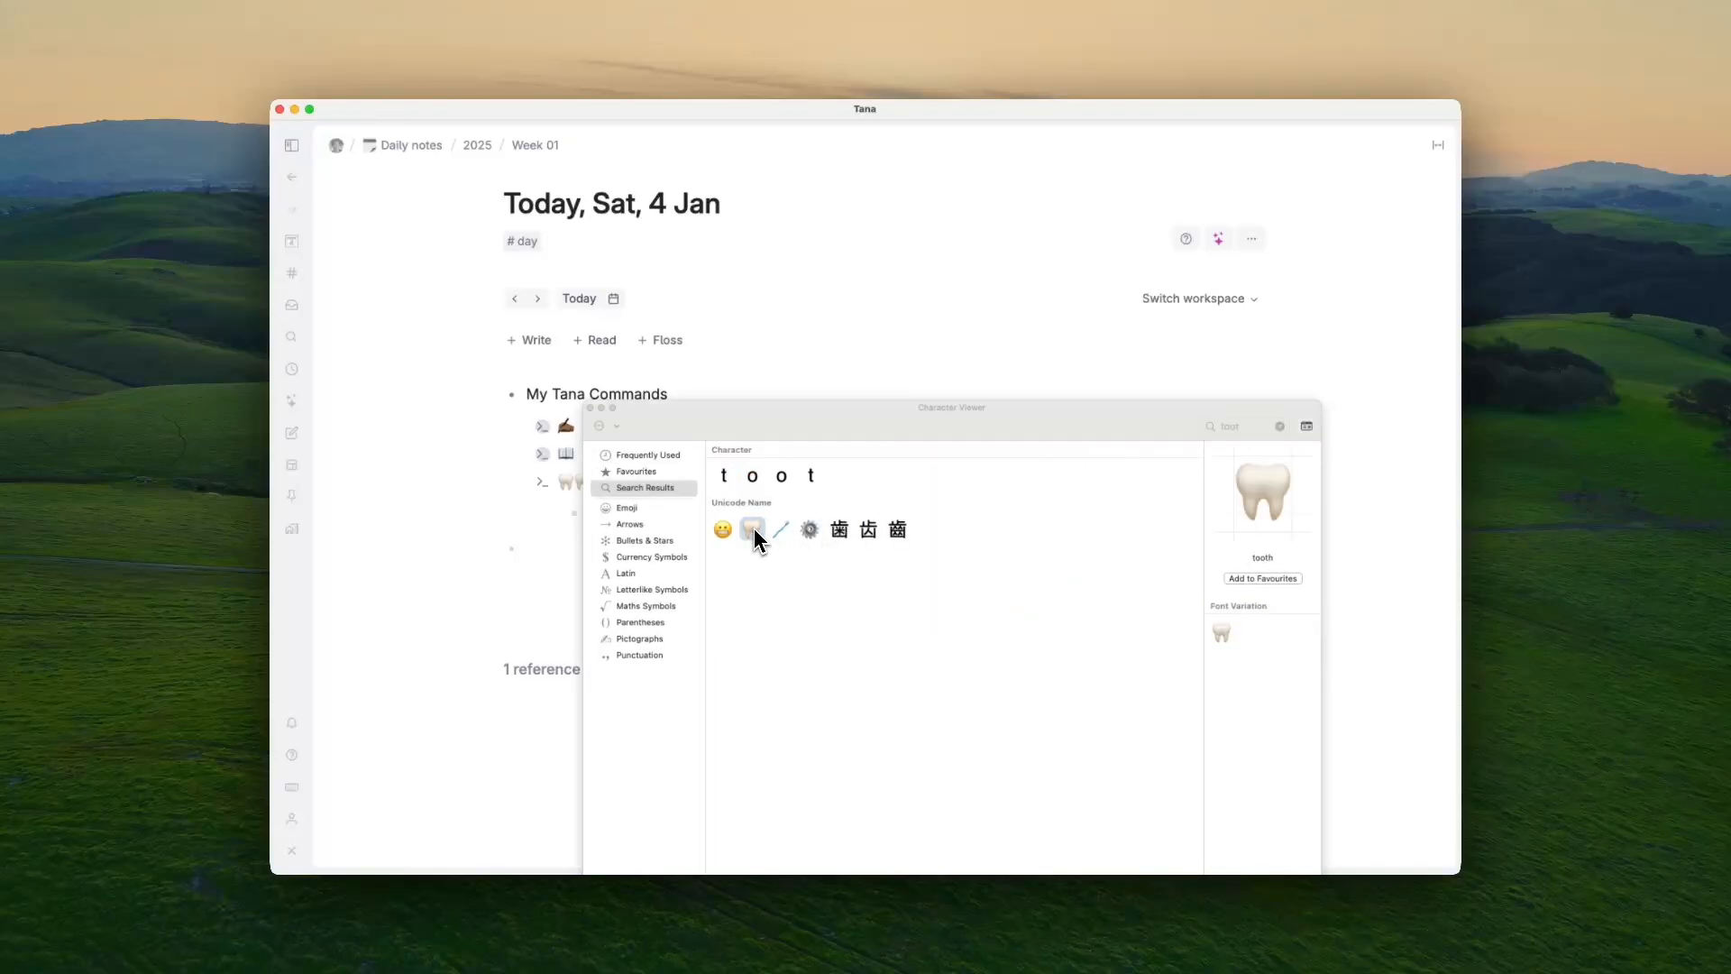
pyautogui.click(591, 409)
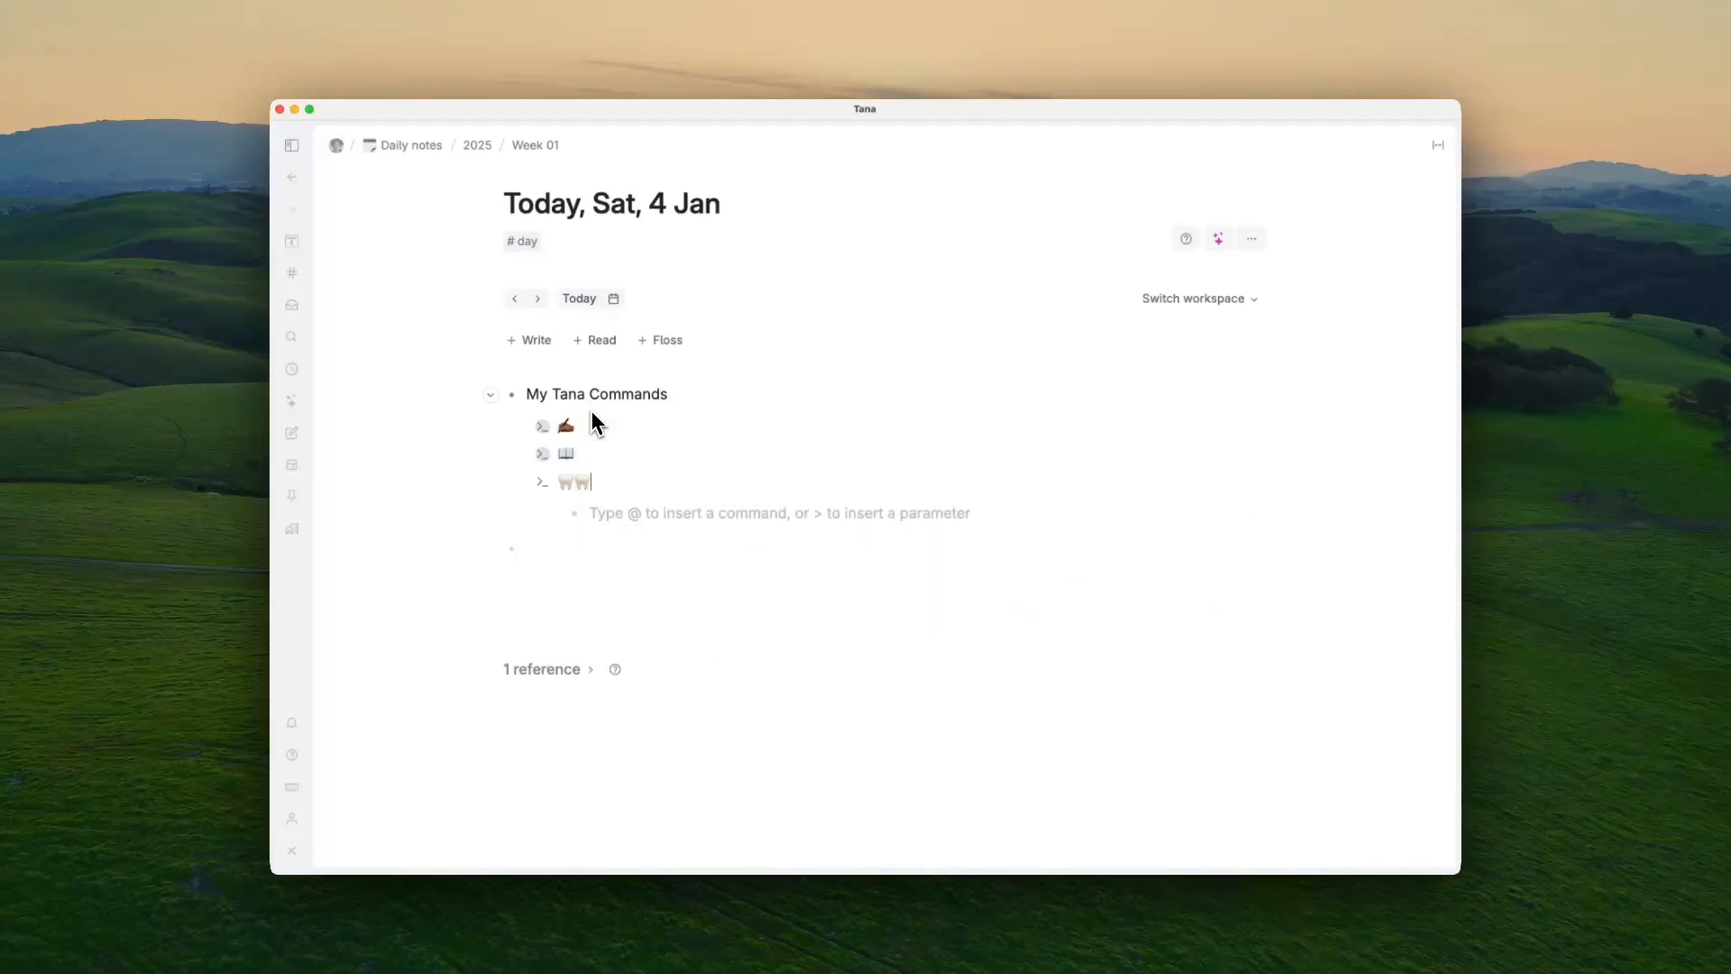
pyautogui.press('BackSpace')
# Step: Add the "Set field values" system command under the tooth command node and open its configuration
pyautogui.press('Down')
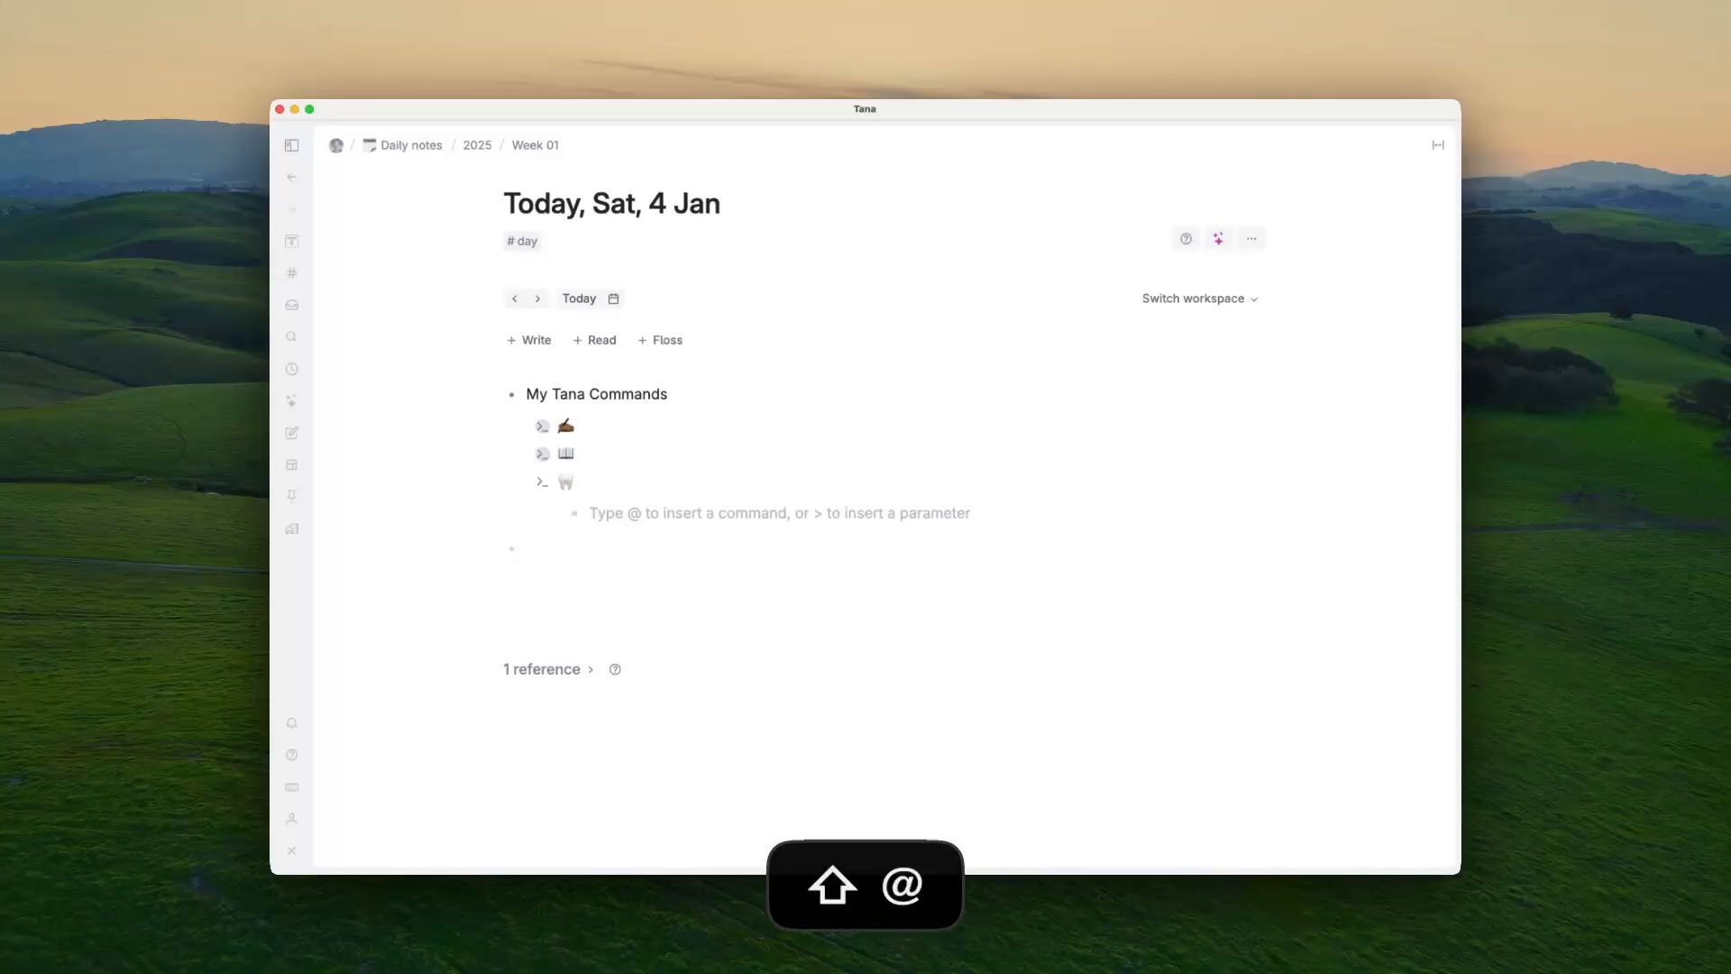
pyautogui.write('@')
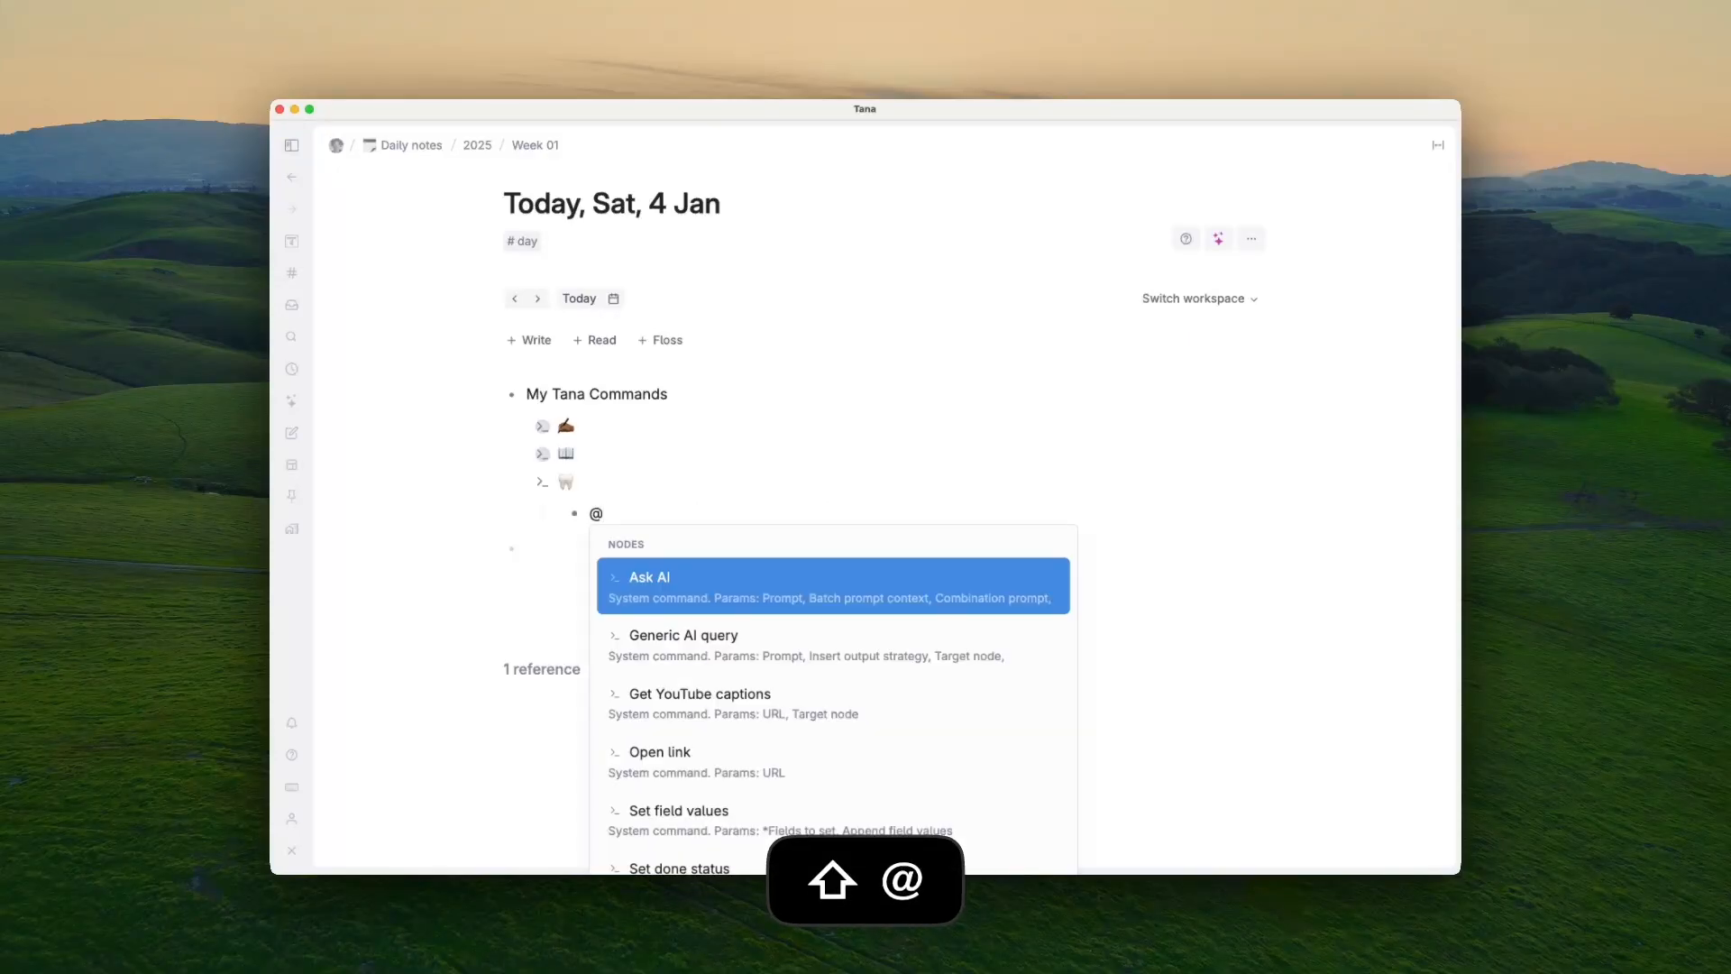
pyautogui.click(702, 810)
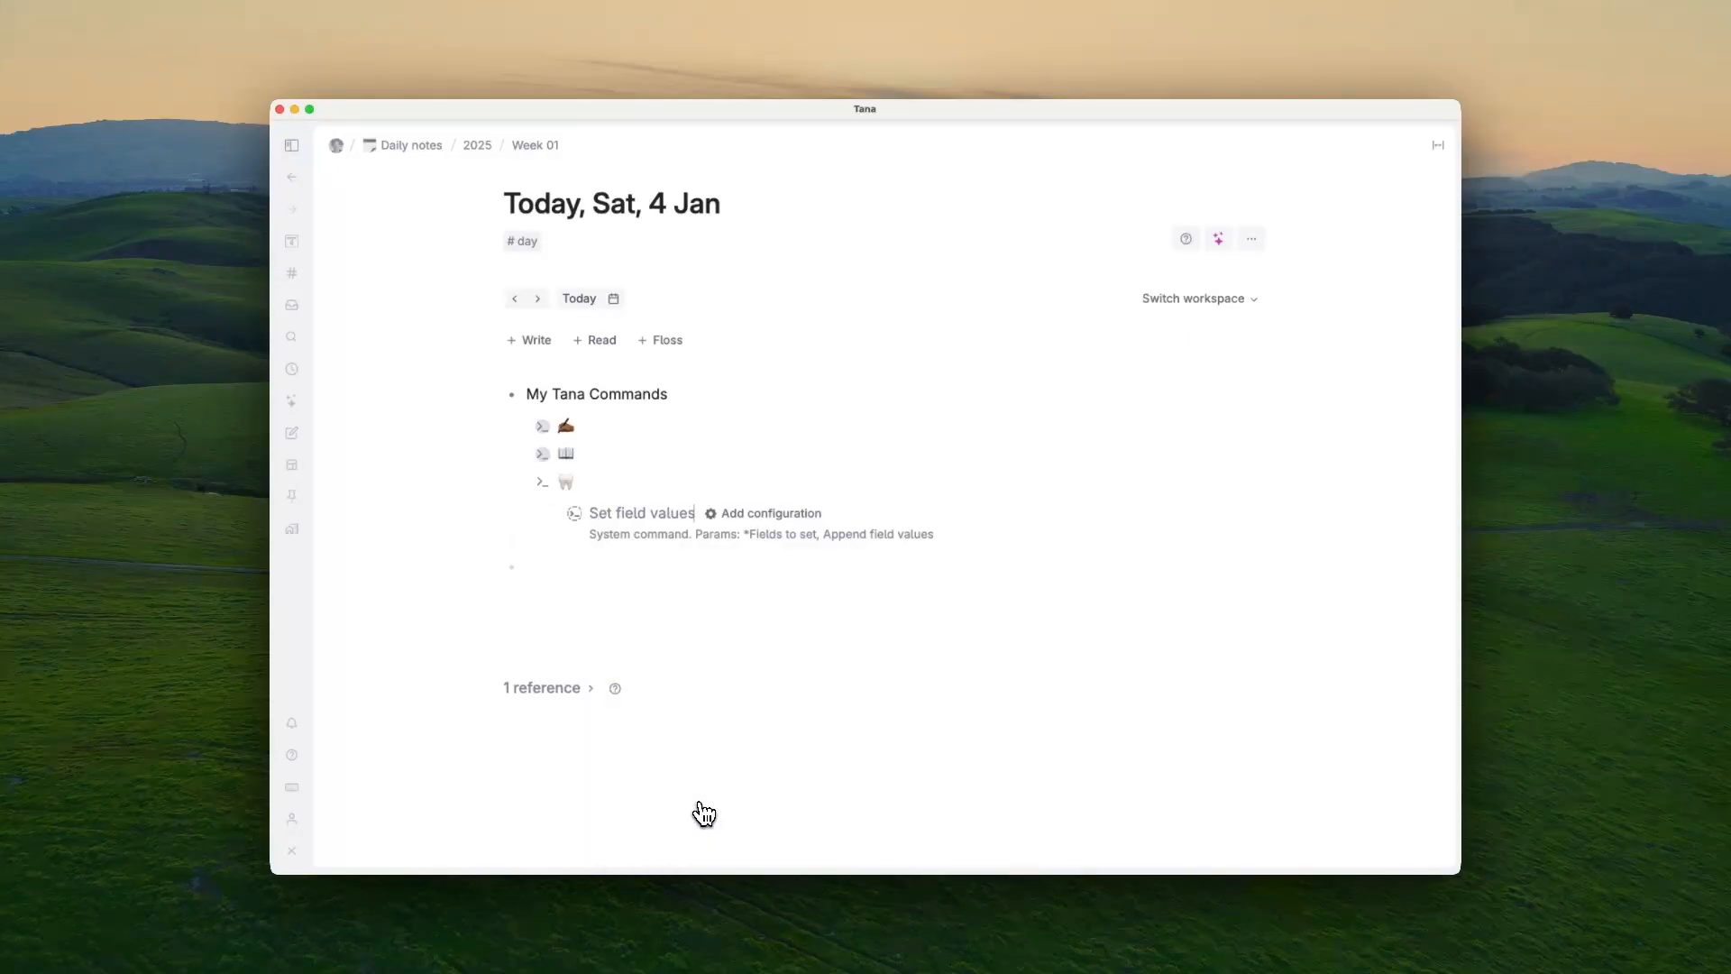
pyautogui.click(790, 518)
# Step: Add the Floss field from the day tag to Fields to set with value 1, and close the command's configuration
pyautogui.click(836, 576)
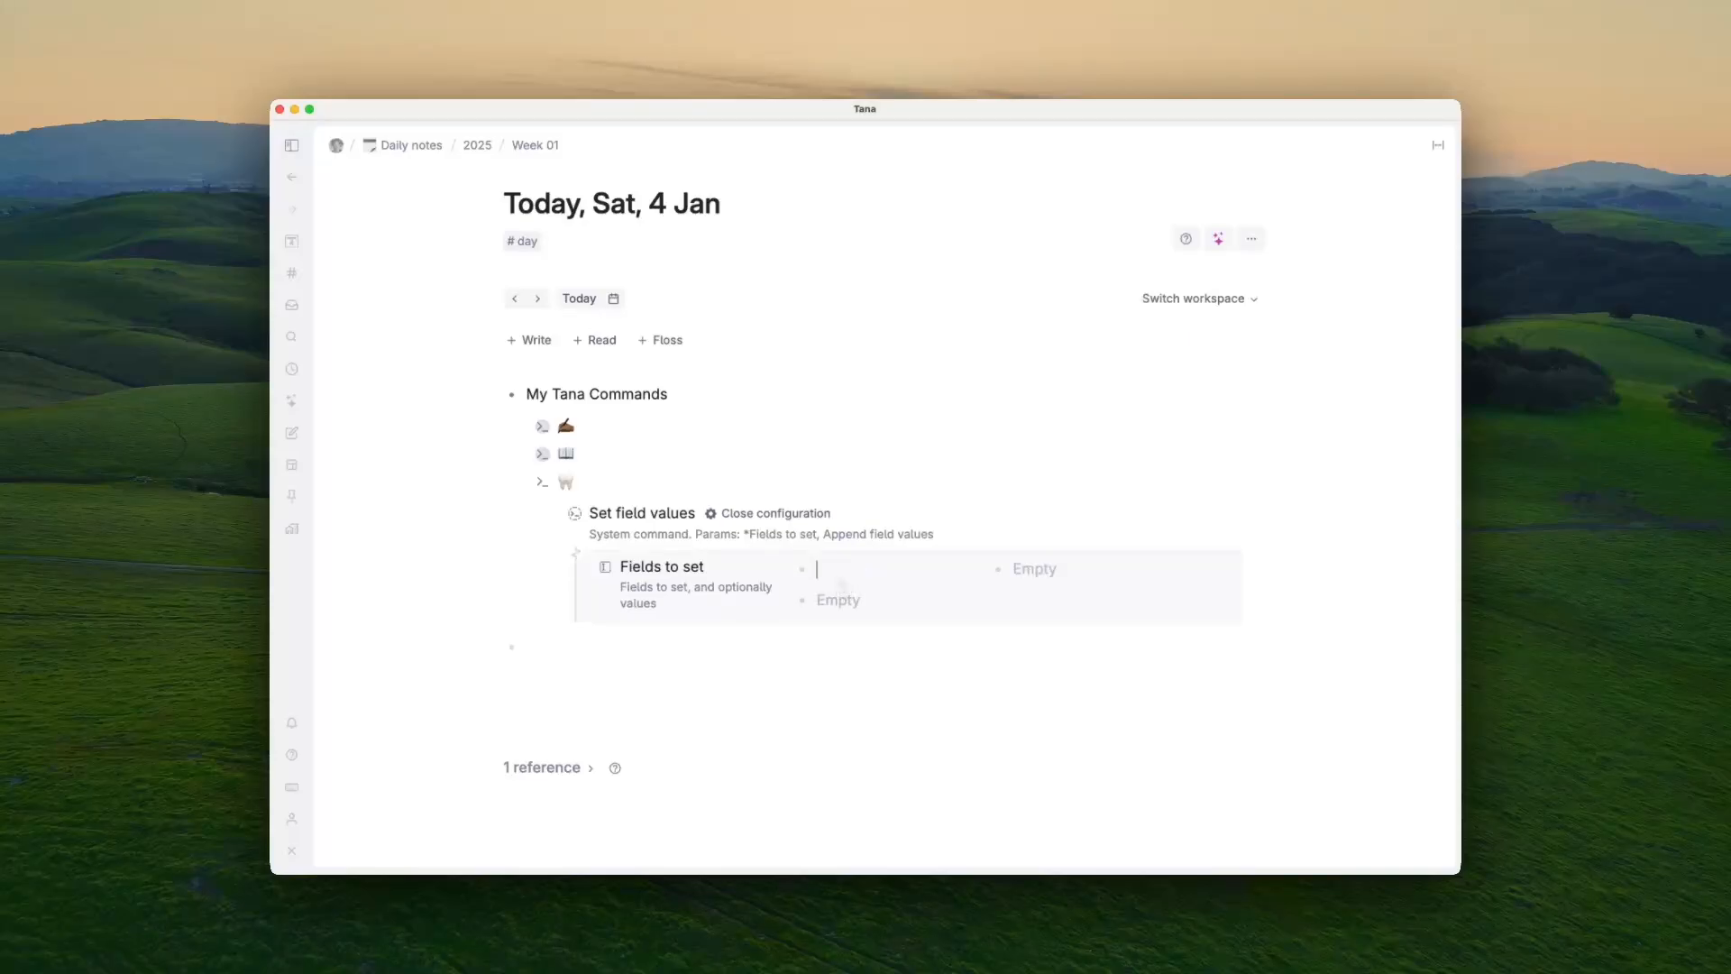
pyautogui.write('floss')
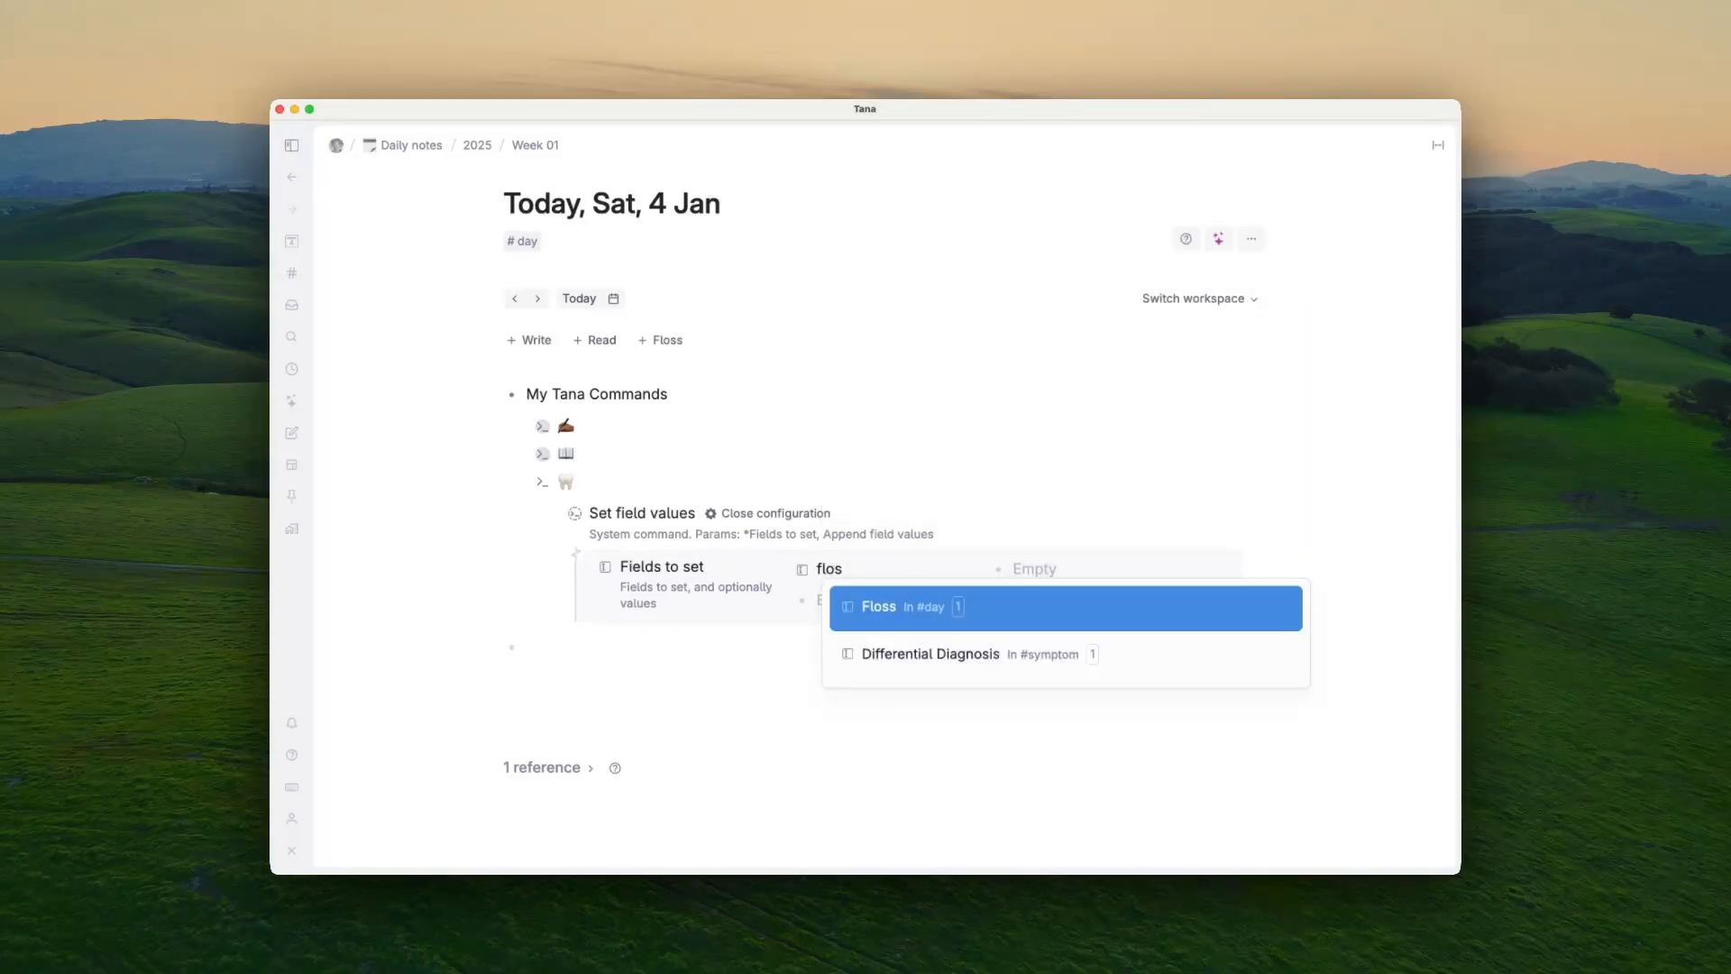
pyautogui.press('Return')
pyautogui.press('Right')
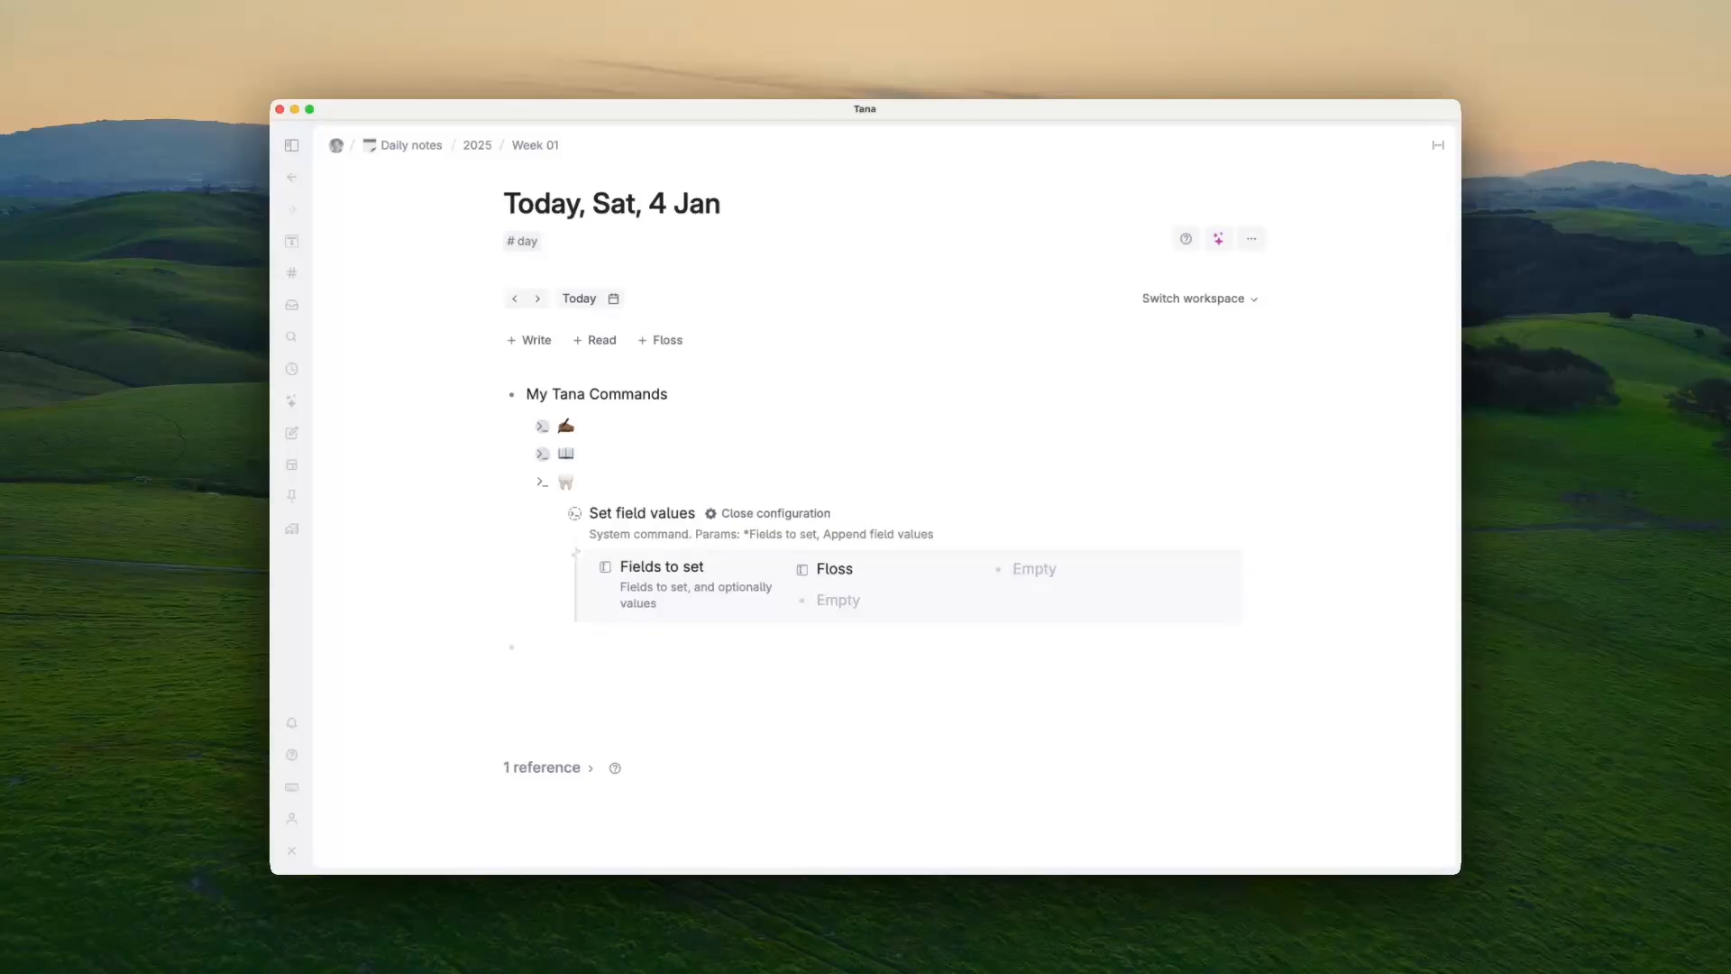
pyautogui.write('1')
pyautogui.click(739, 516)
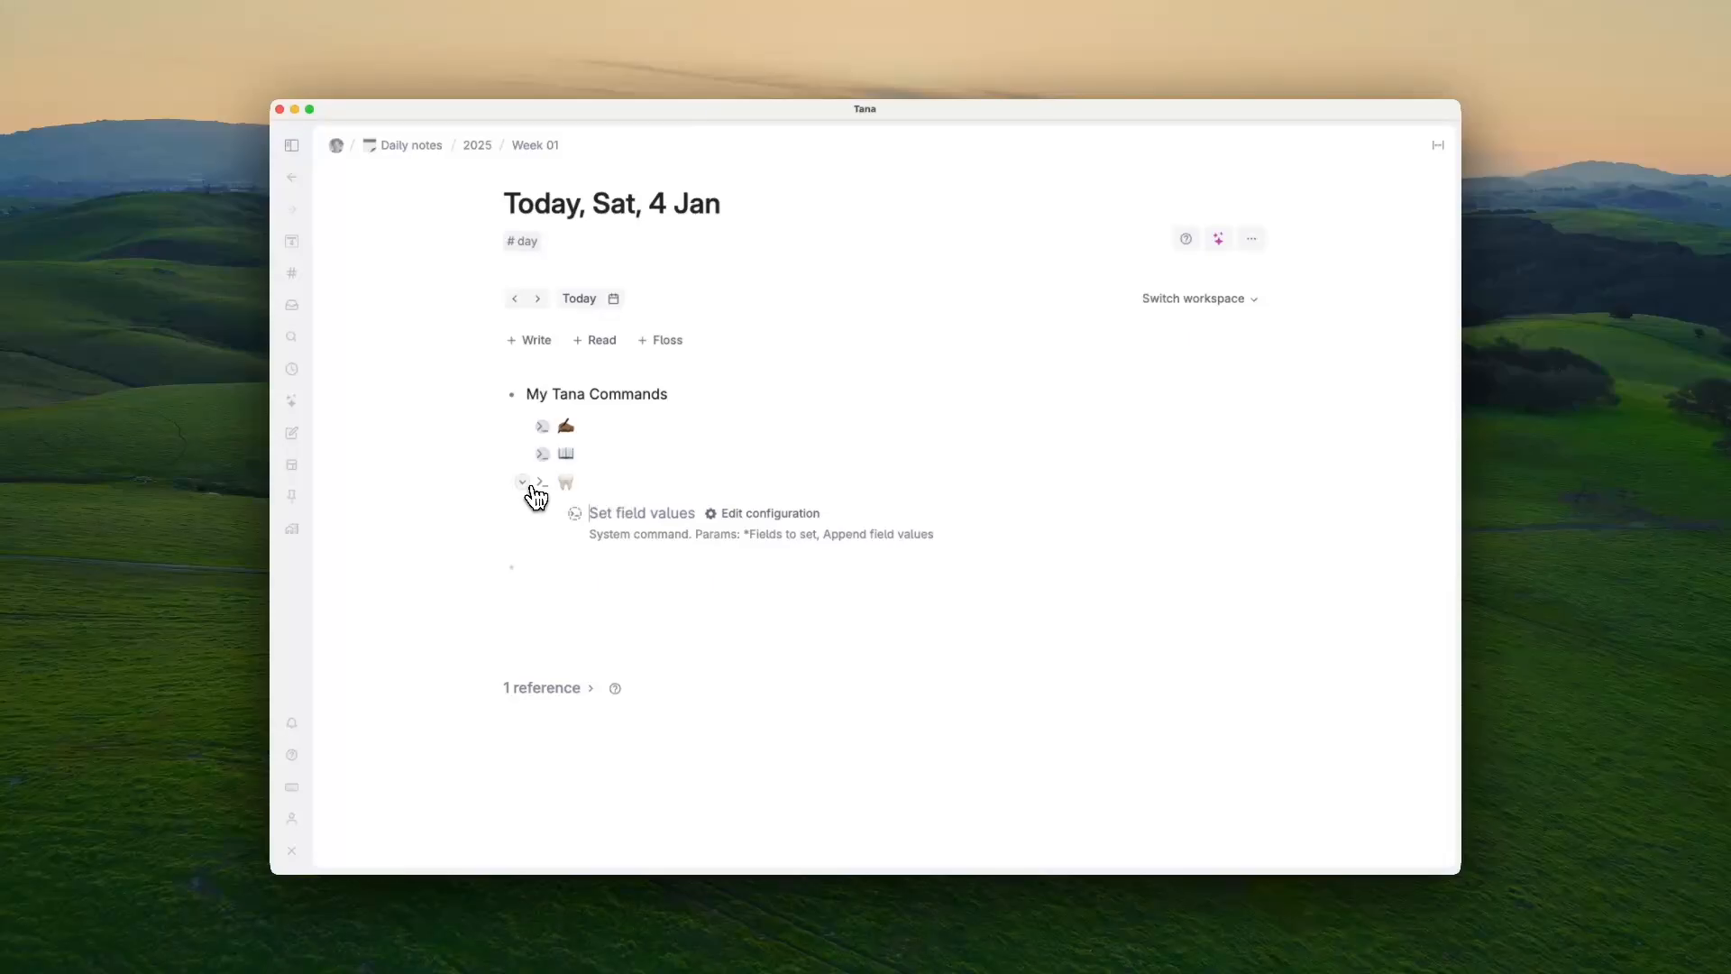
# Step: Open the day tag's AI and Commands settings and remove the writing hand entry from the Command palette
pyautogui.click(523, 483)
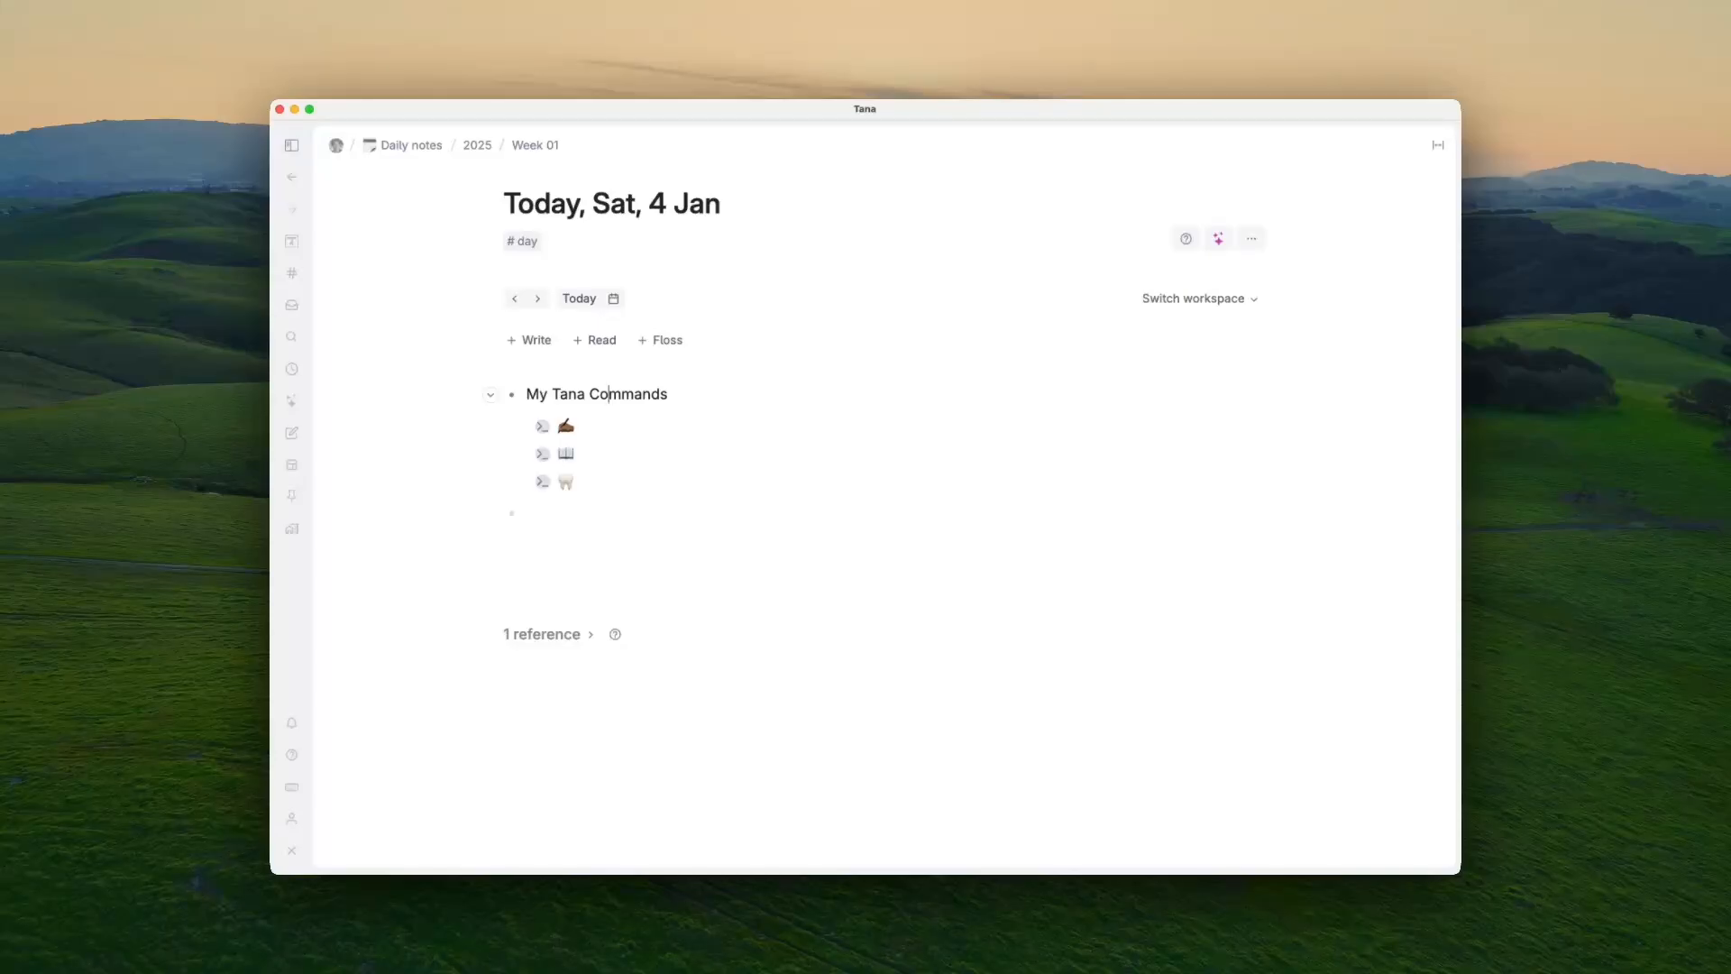
pyautogui.click(529, 244)
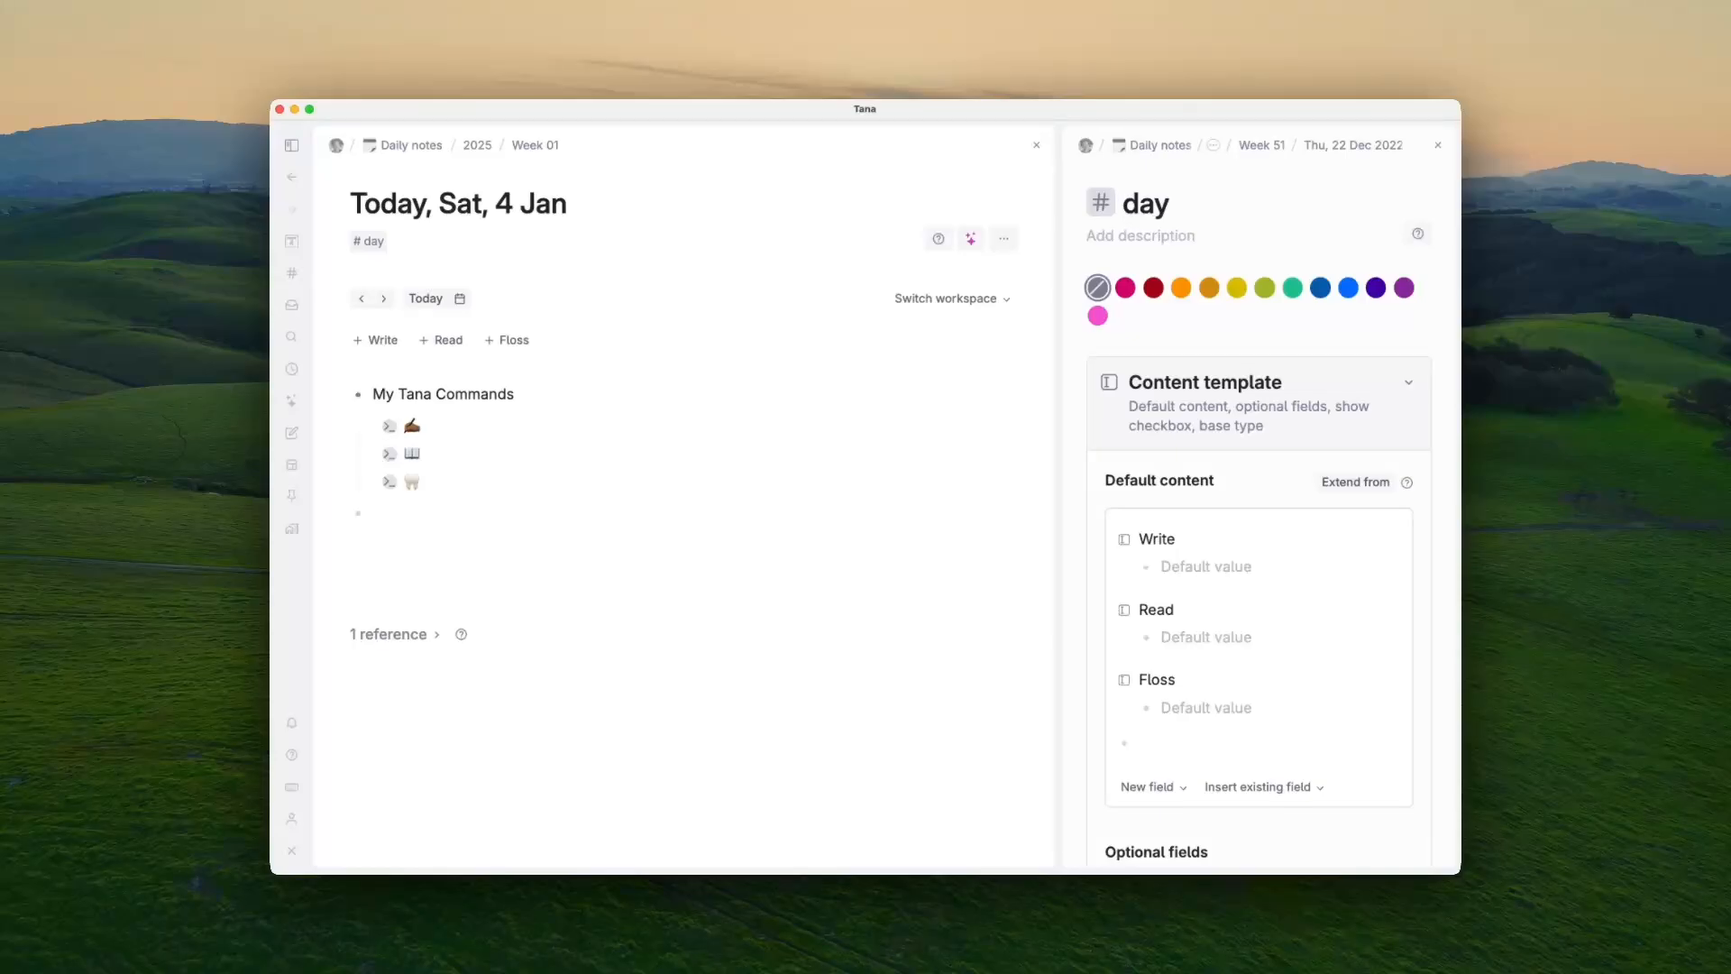
pyautogui.scroll(-10, 1269, 522)
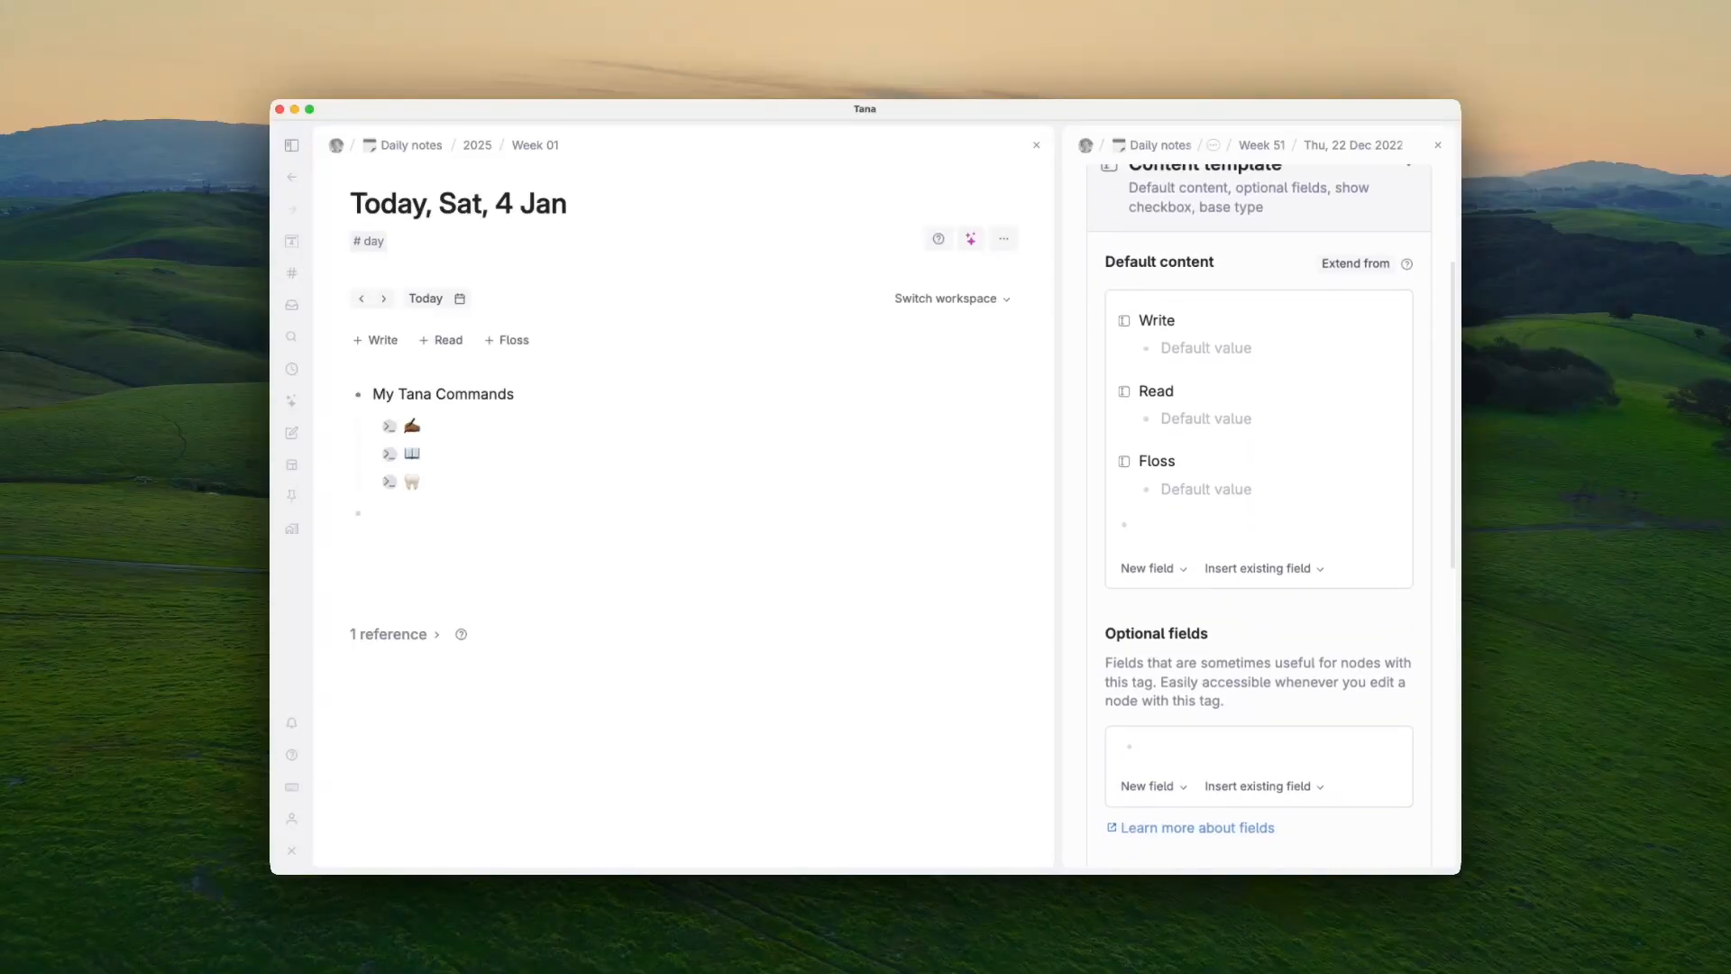
pyautogui.scroll(-2, 1269, 523)
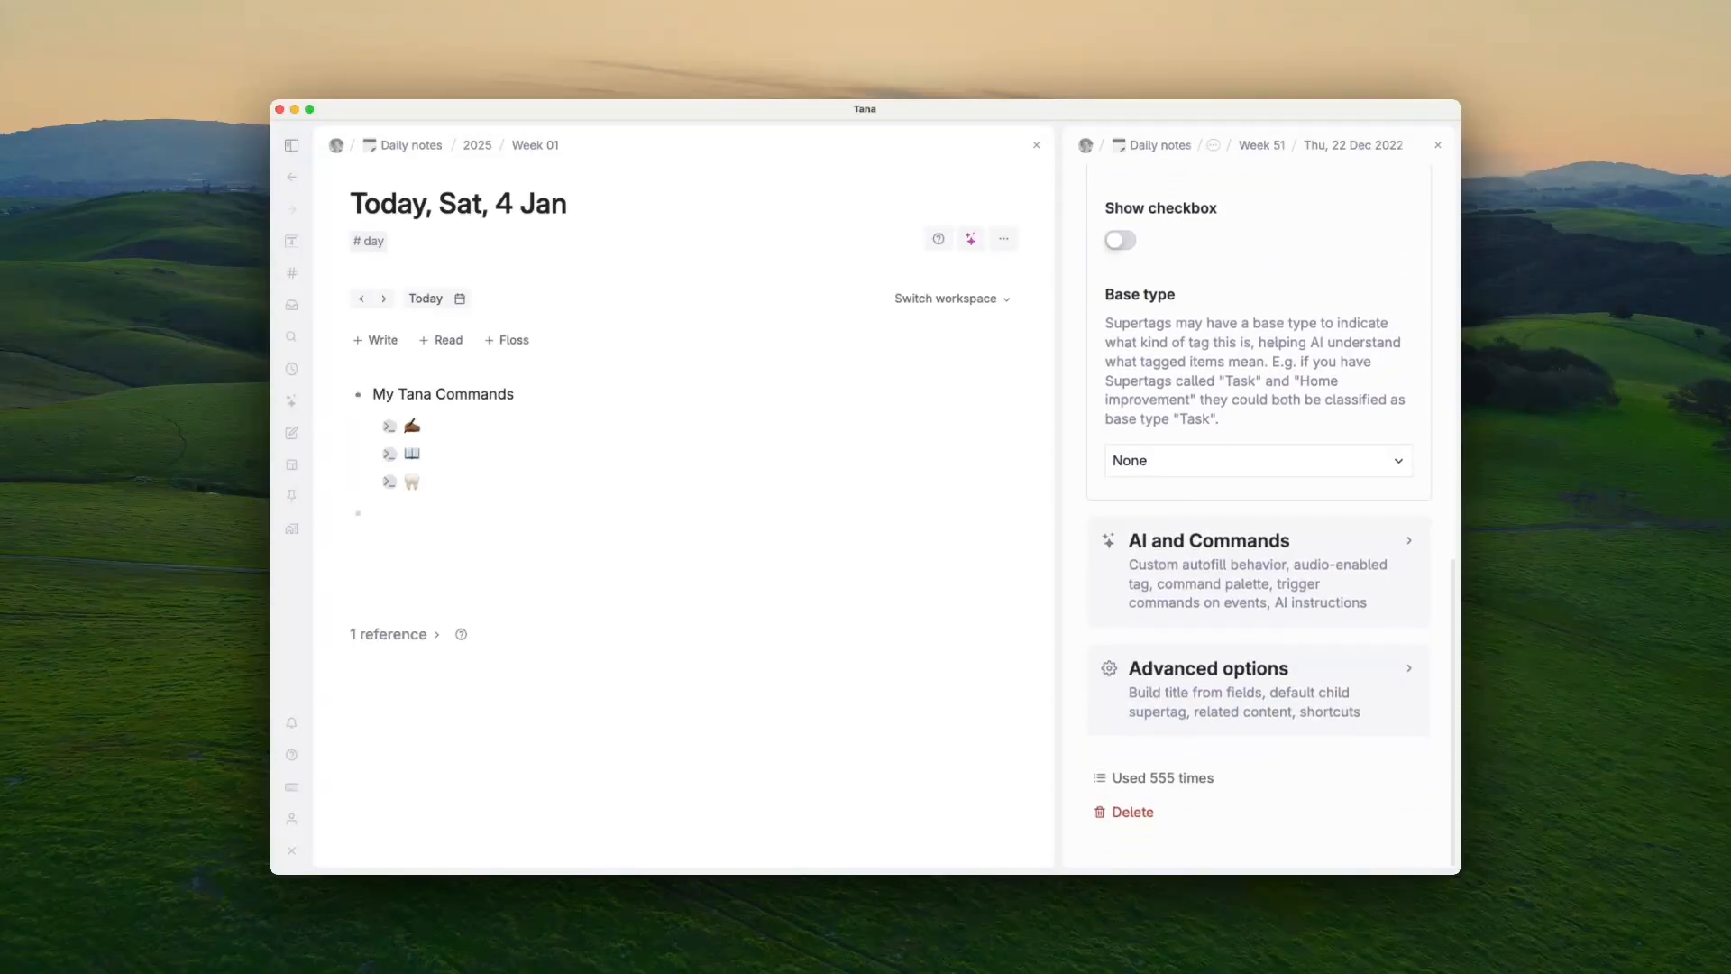
pyautogui.click(1204, 586)
pyautogui.scroll(-6, 1204, 588)
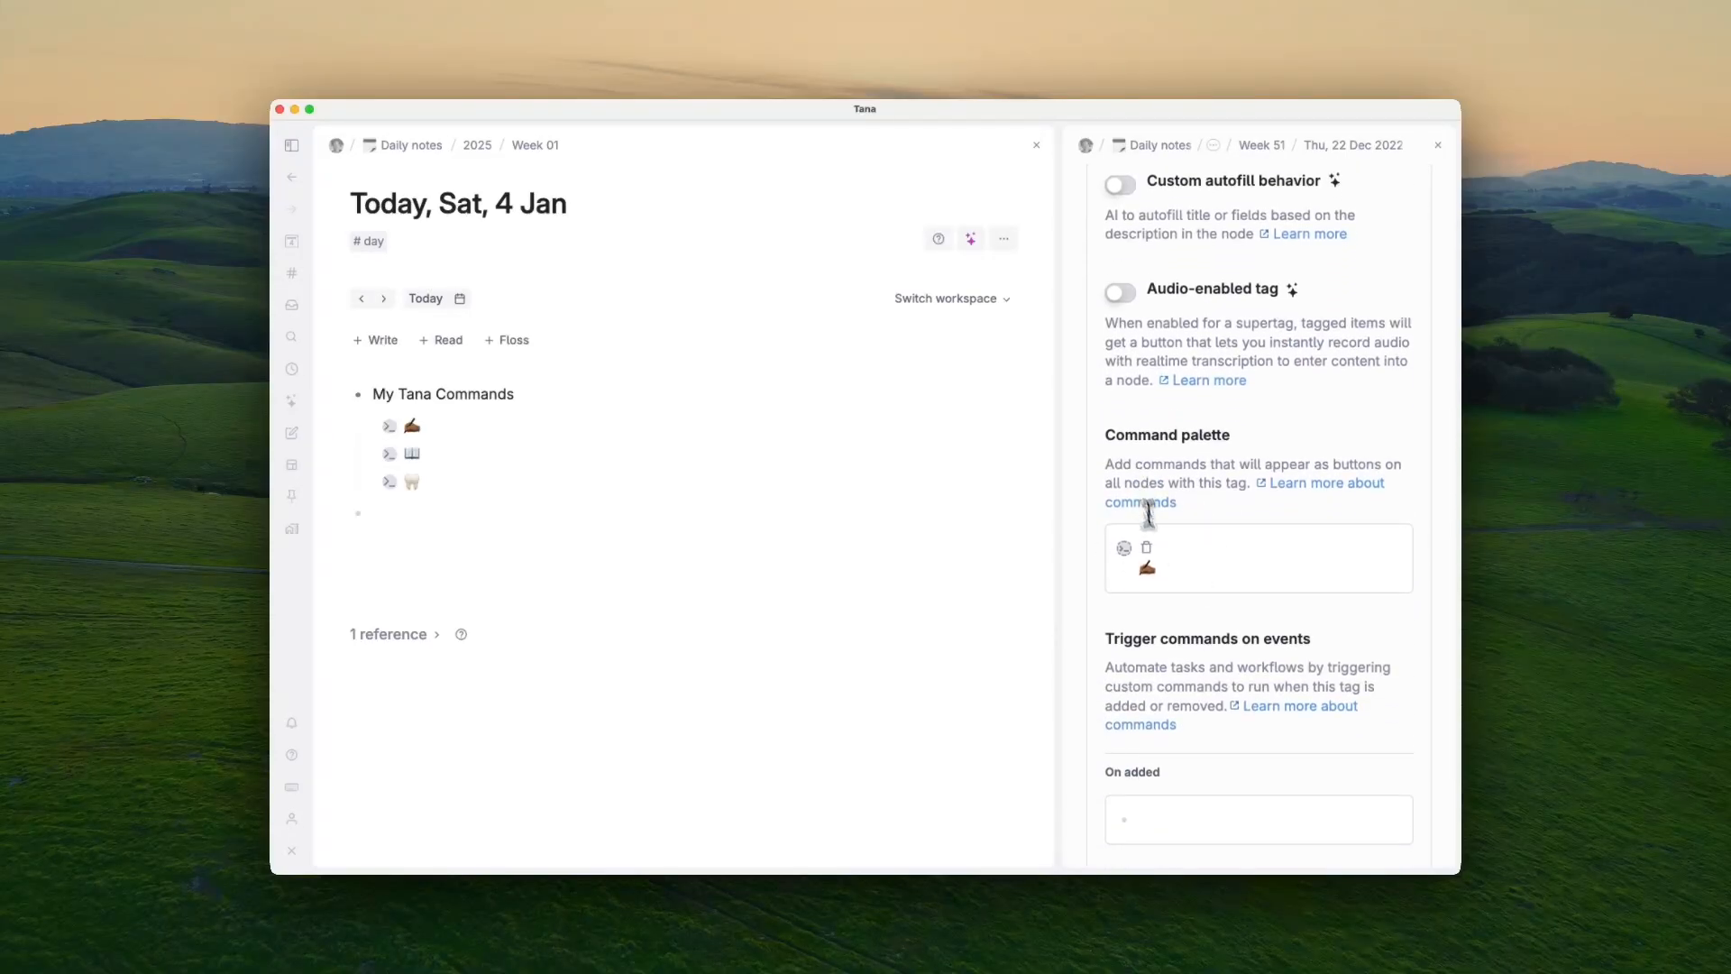
pyautogui.click(1178, 566)
pyautogui.press('BackSpace')
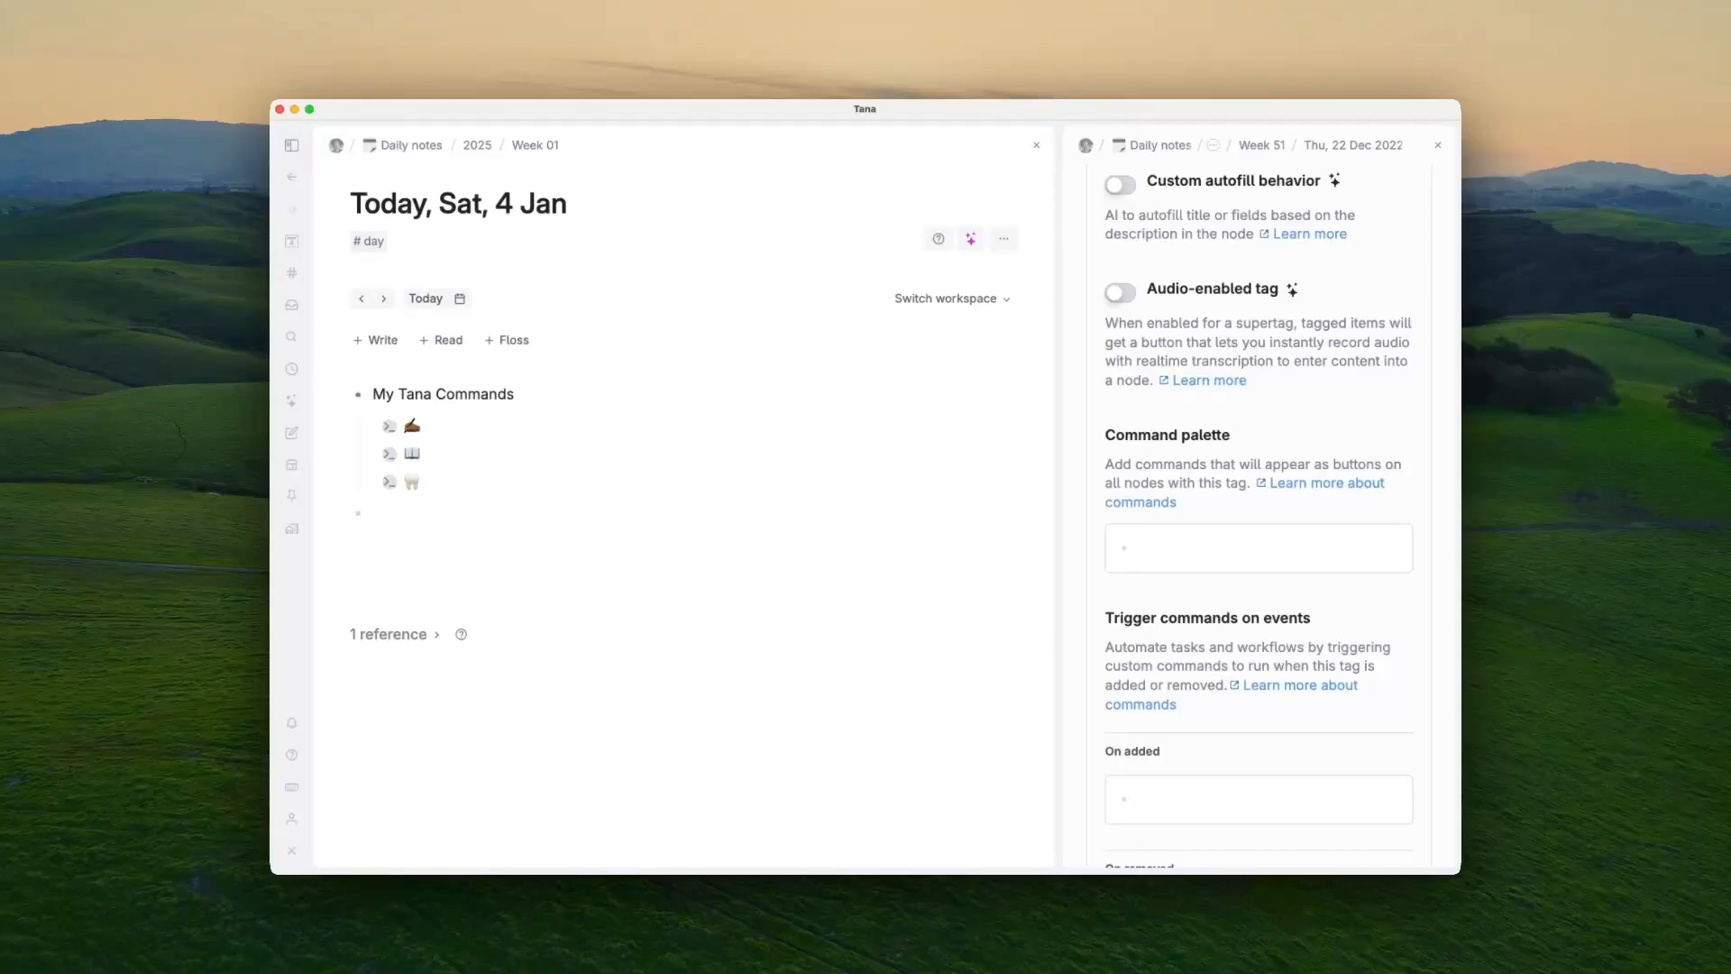
pyautogui.moveTo(417, 481); pyautogui.dragTo(1144, 539)
pyautogui.write('@')
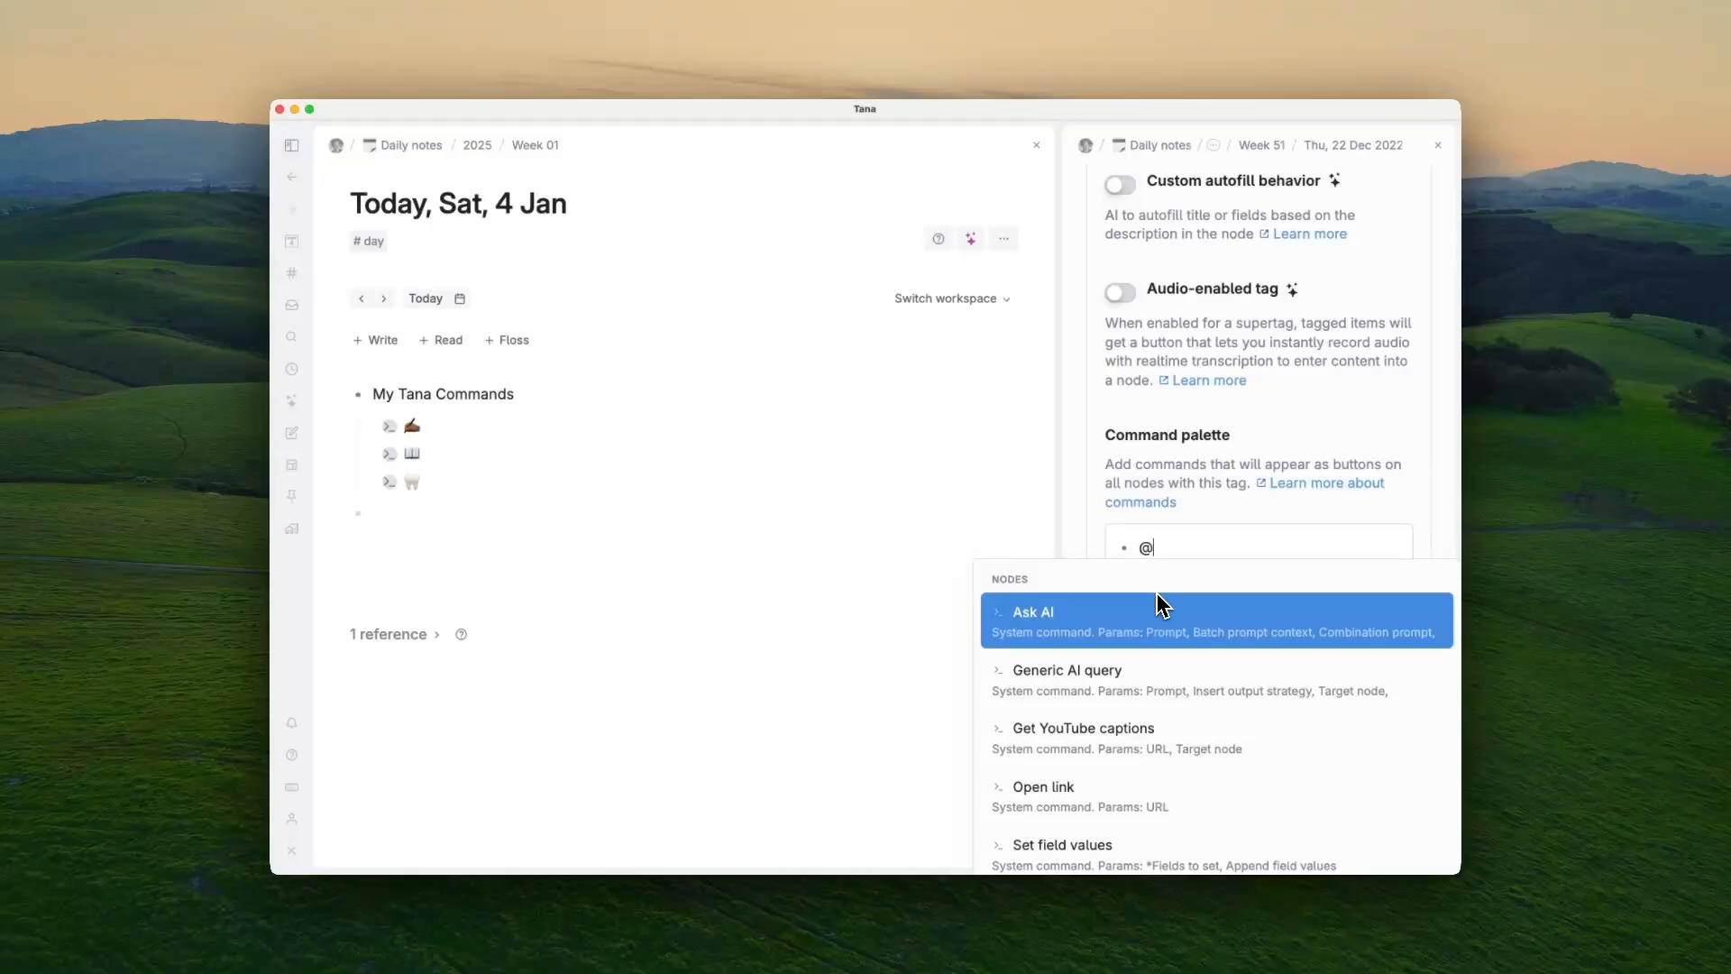
pyautogui.scroll(-10, 1160, 606)
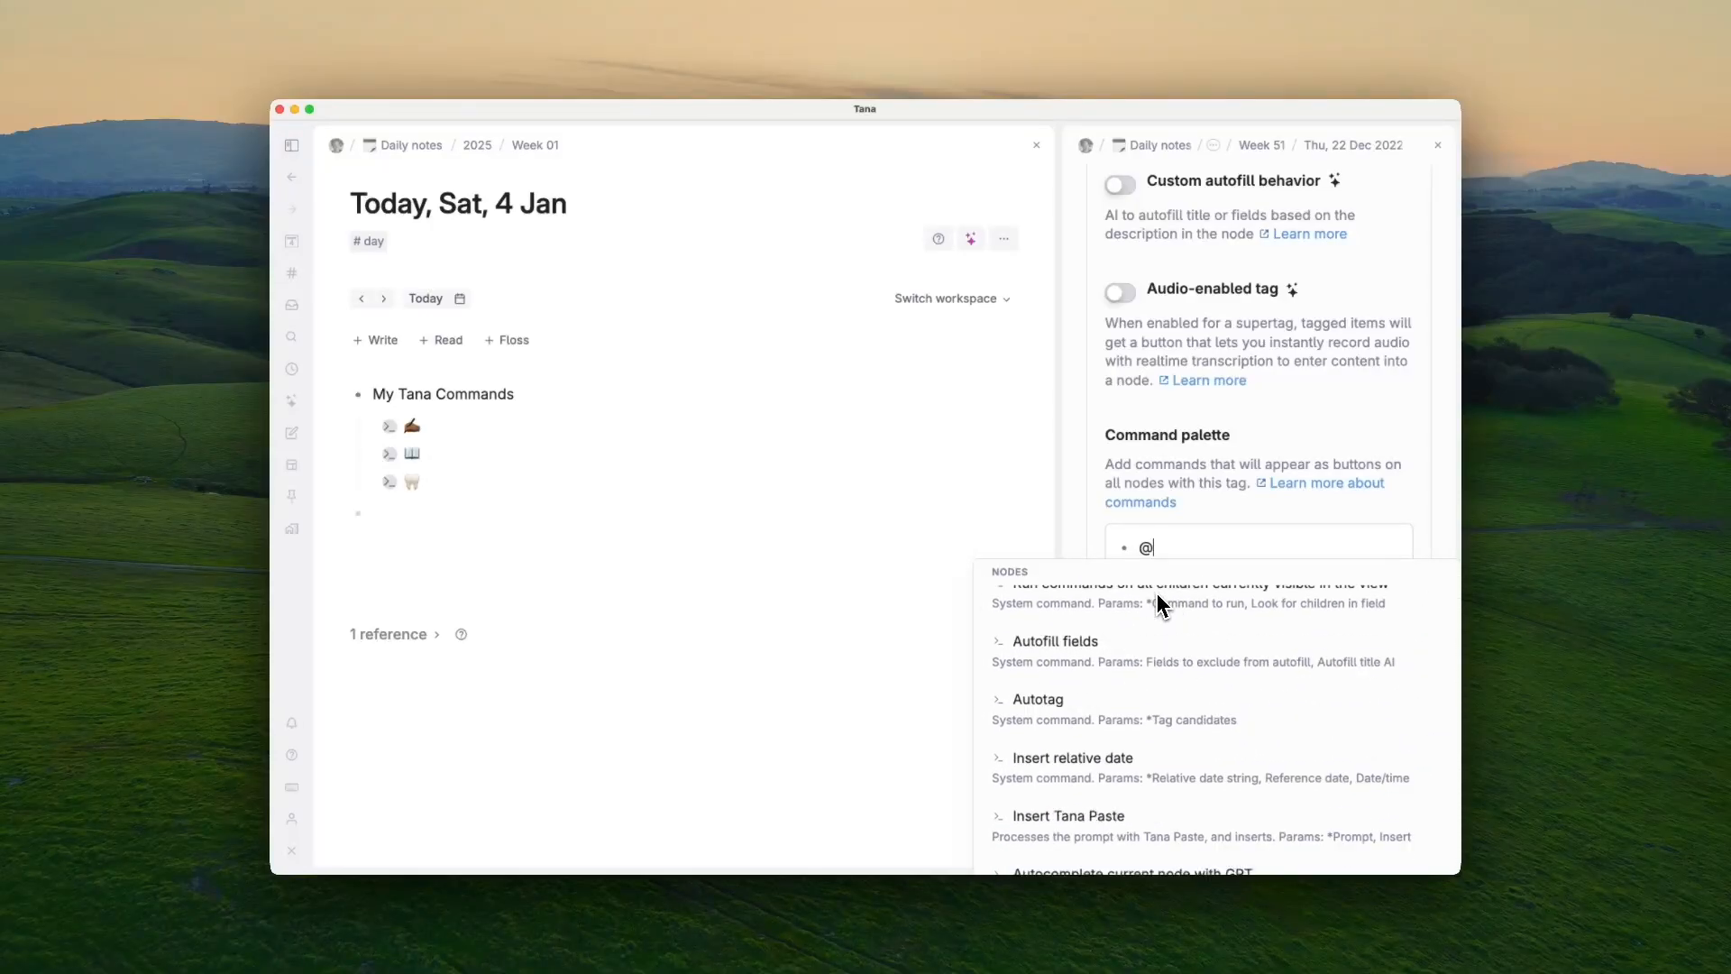
pyautogui.click(1183, 542)
pyautogui.press('BackSpace')
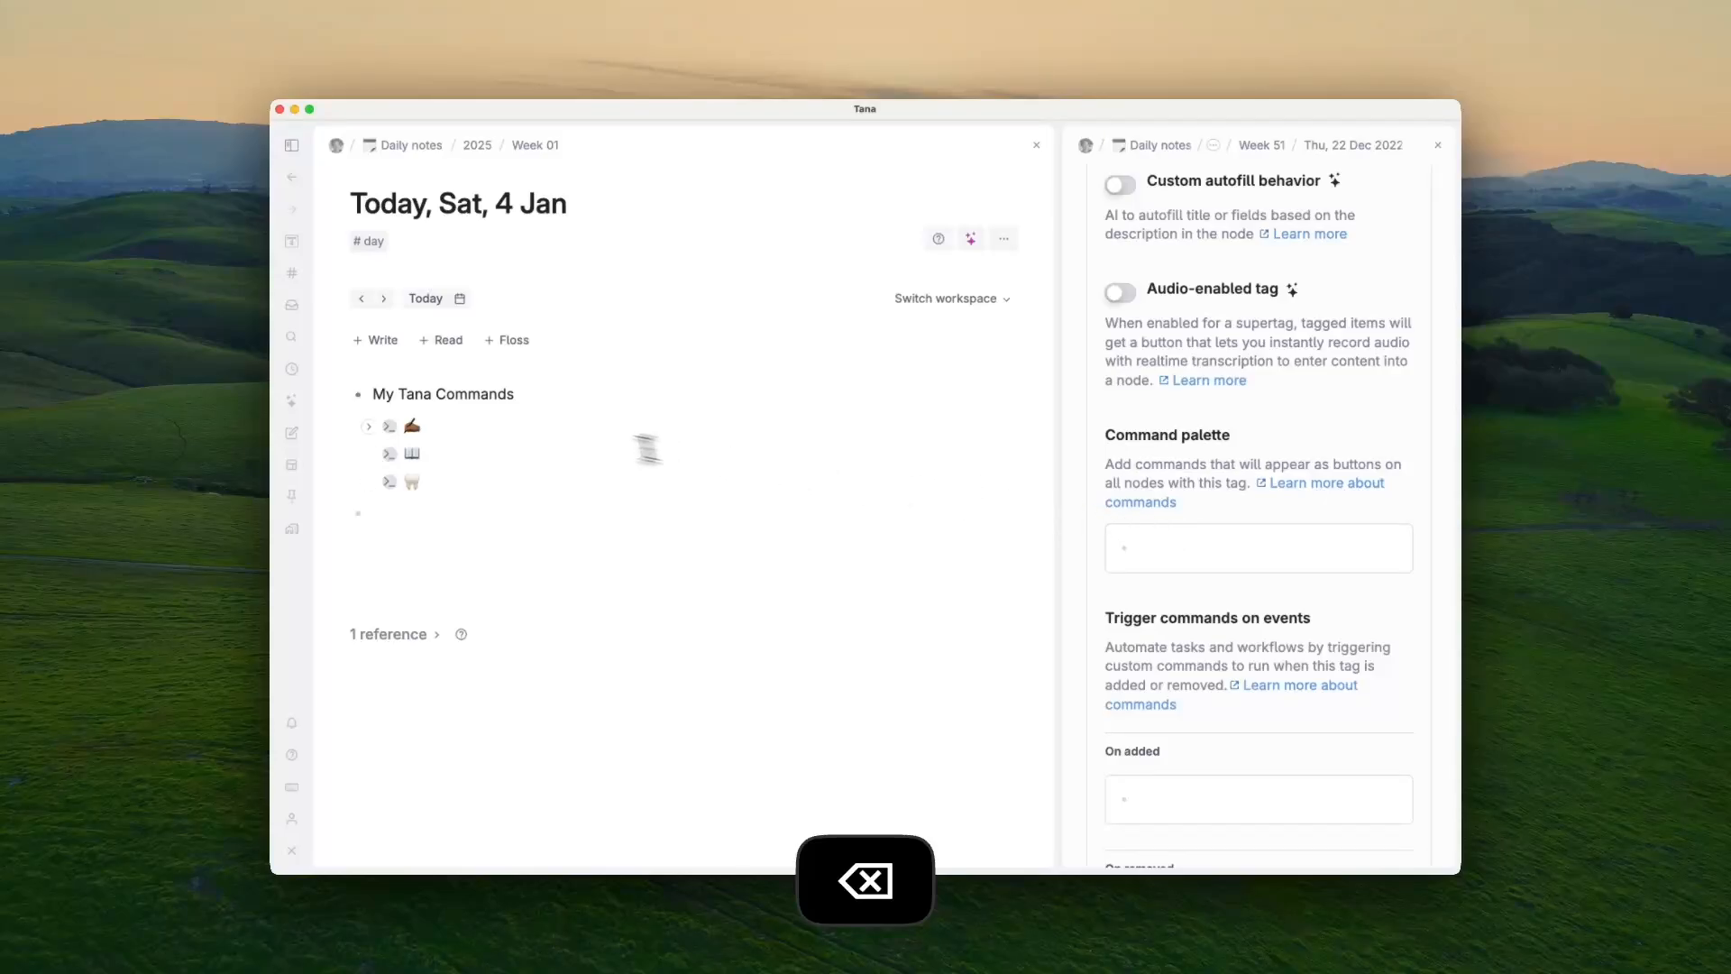
# Step: Copy the writing hand, open book and tooth commands from My Tana Commands into the day tag's Command palette
pyautogui.moveTo(425, 422); pyautogui.dragTo(398, 483)
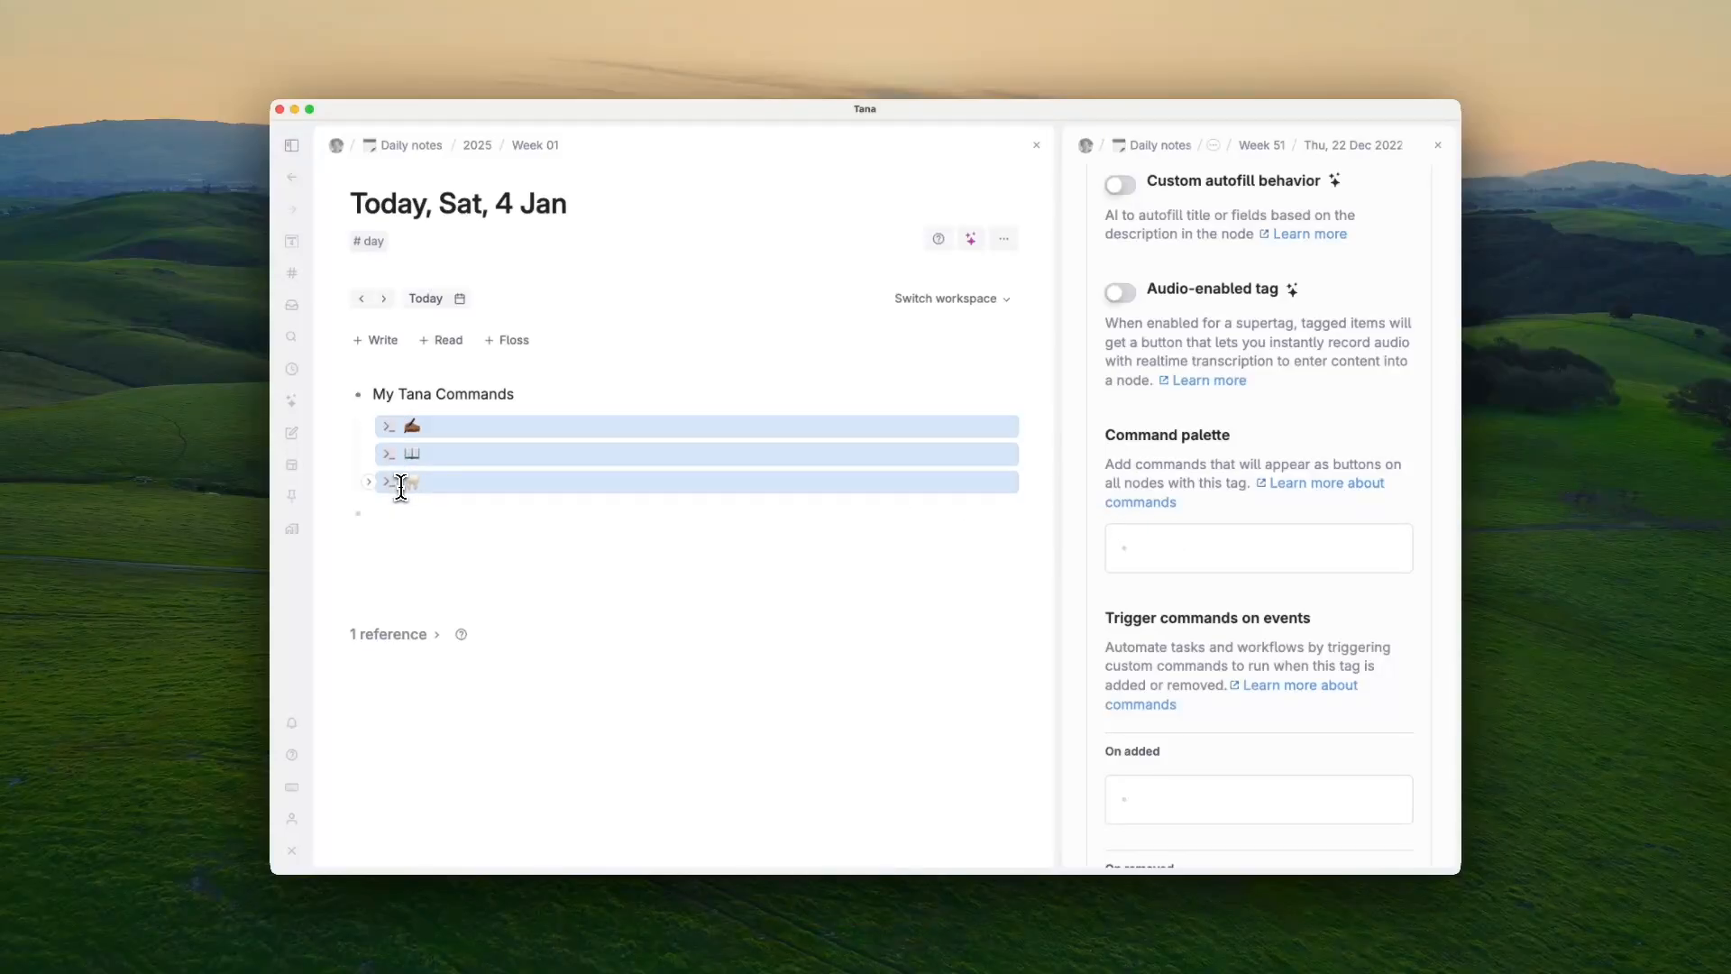
pyautogui.press('super+c')
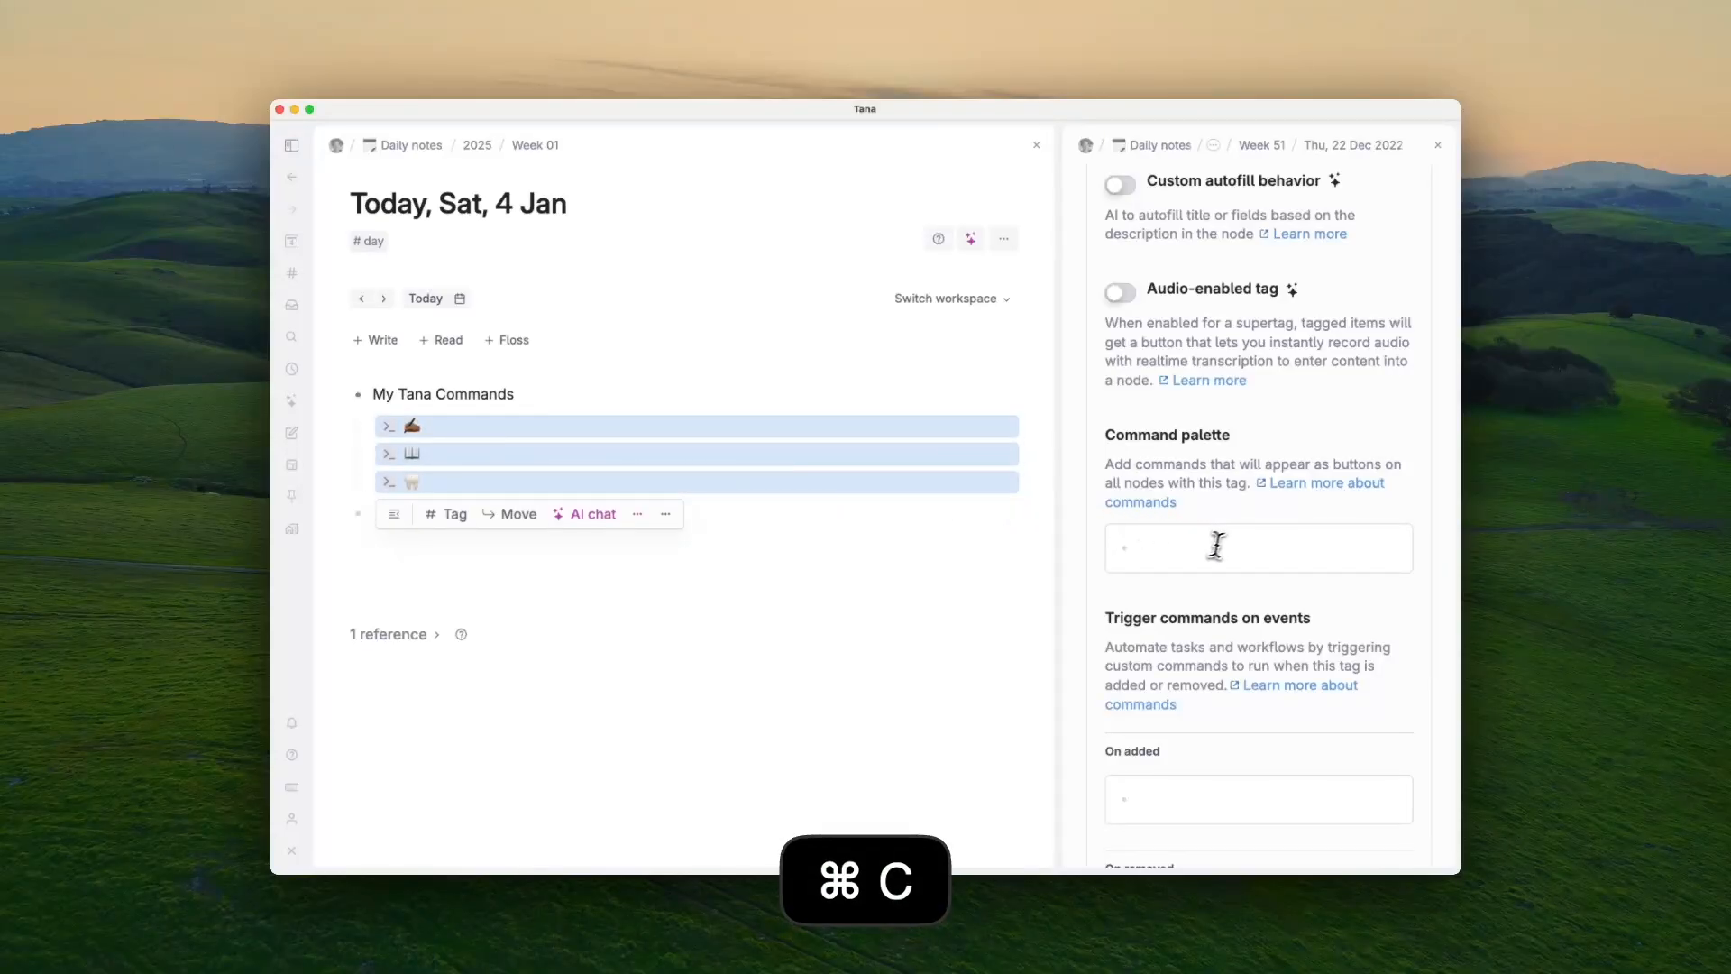
pyautogui.click(1176, 550)
pyautogui.press('super+v')
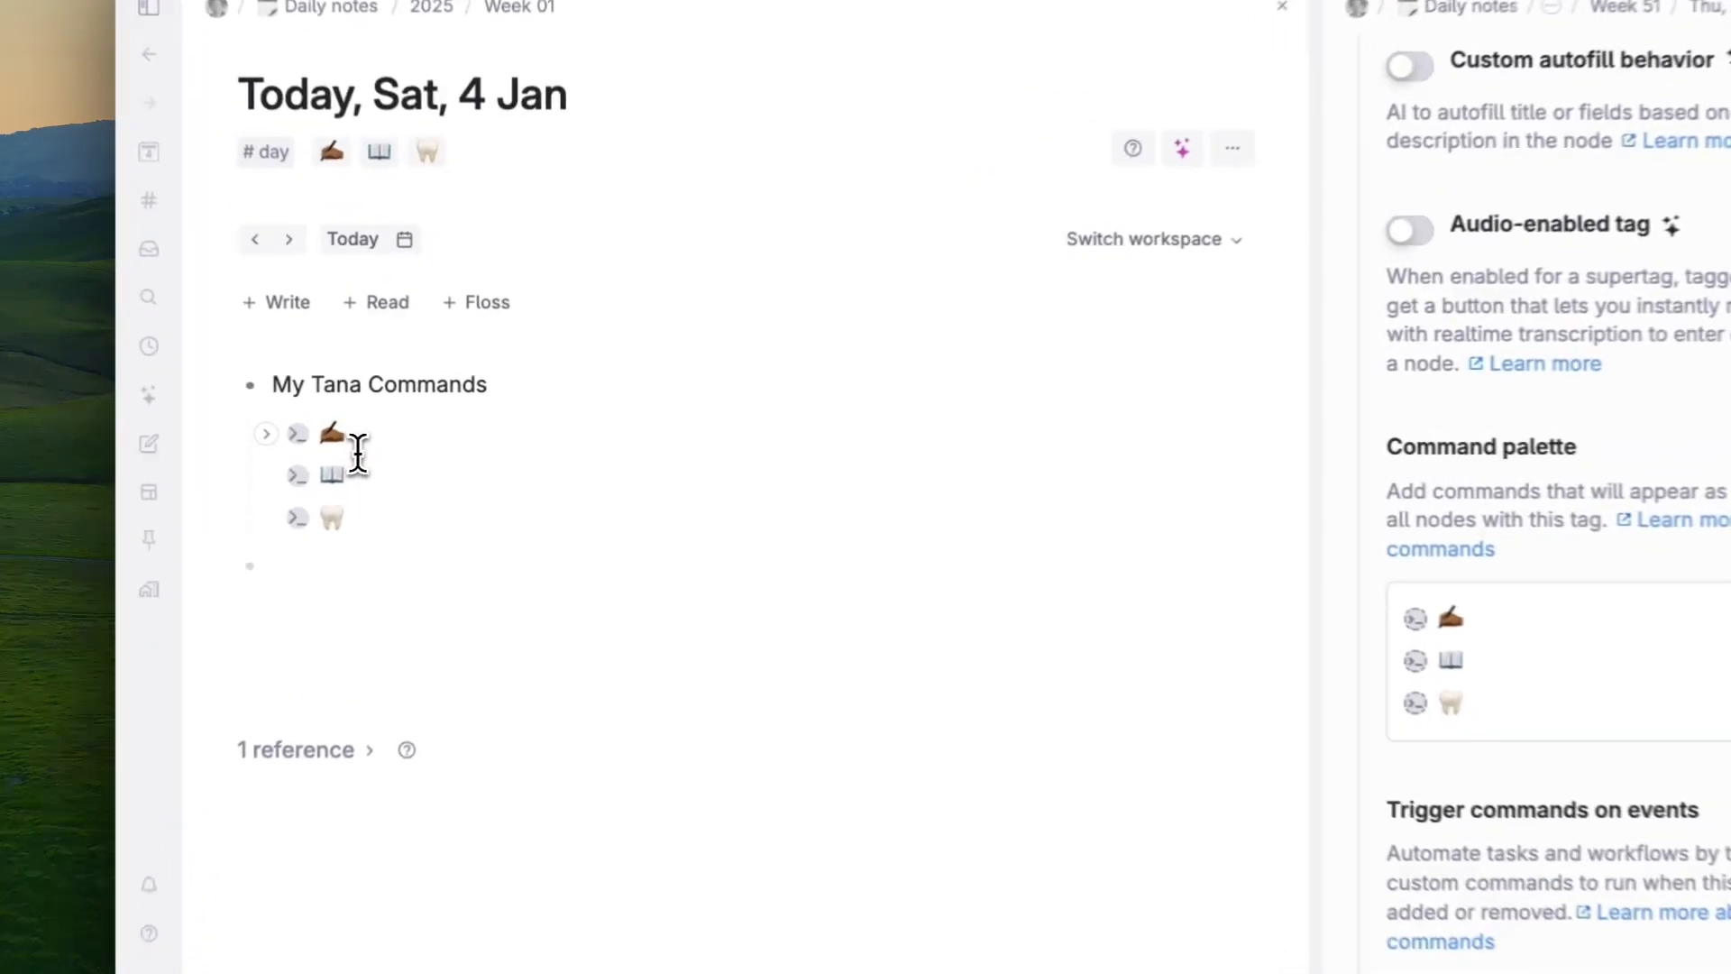
pyautogui.moveTo(358, 452); pyautogui.dragTo(364, 511)
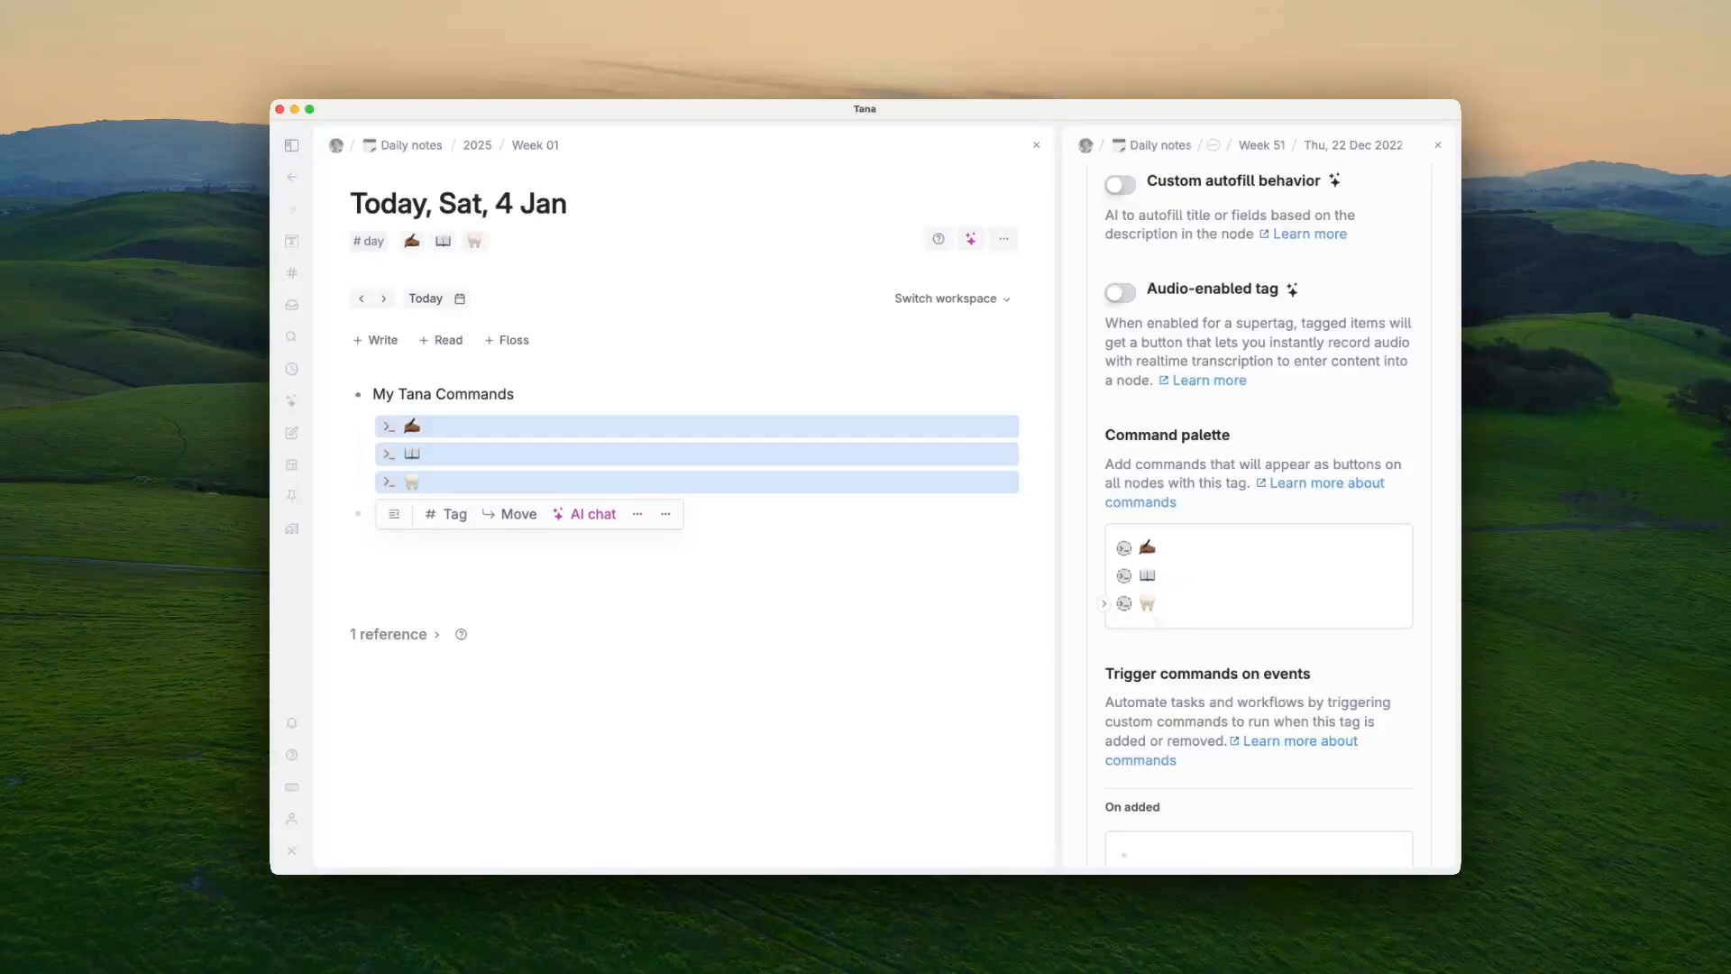
pyautogui.click(873, 458)
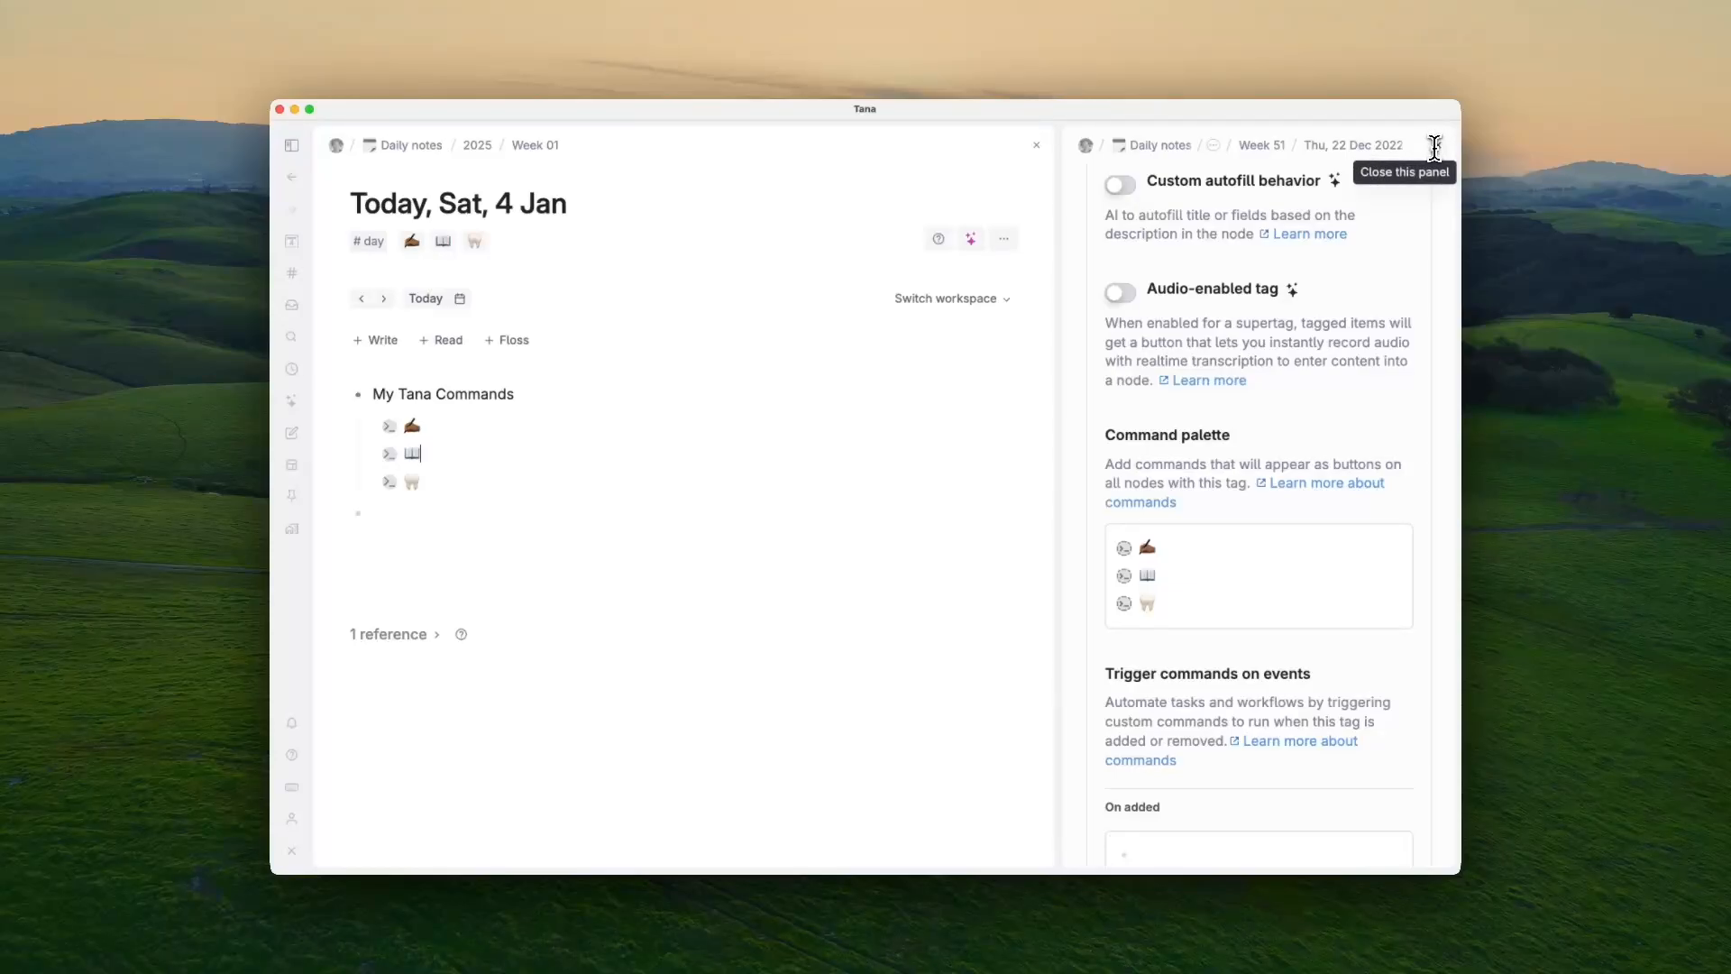
# Step: Close the day tag's configuration and collapse the My Tana Commands node
pyautogui.scroll(10, 1384, 239)
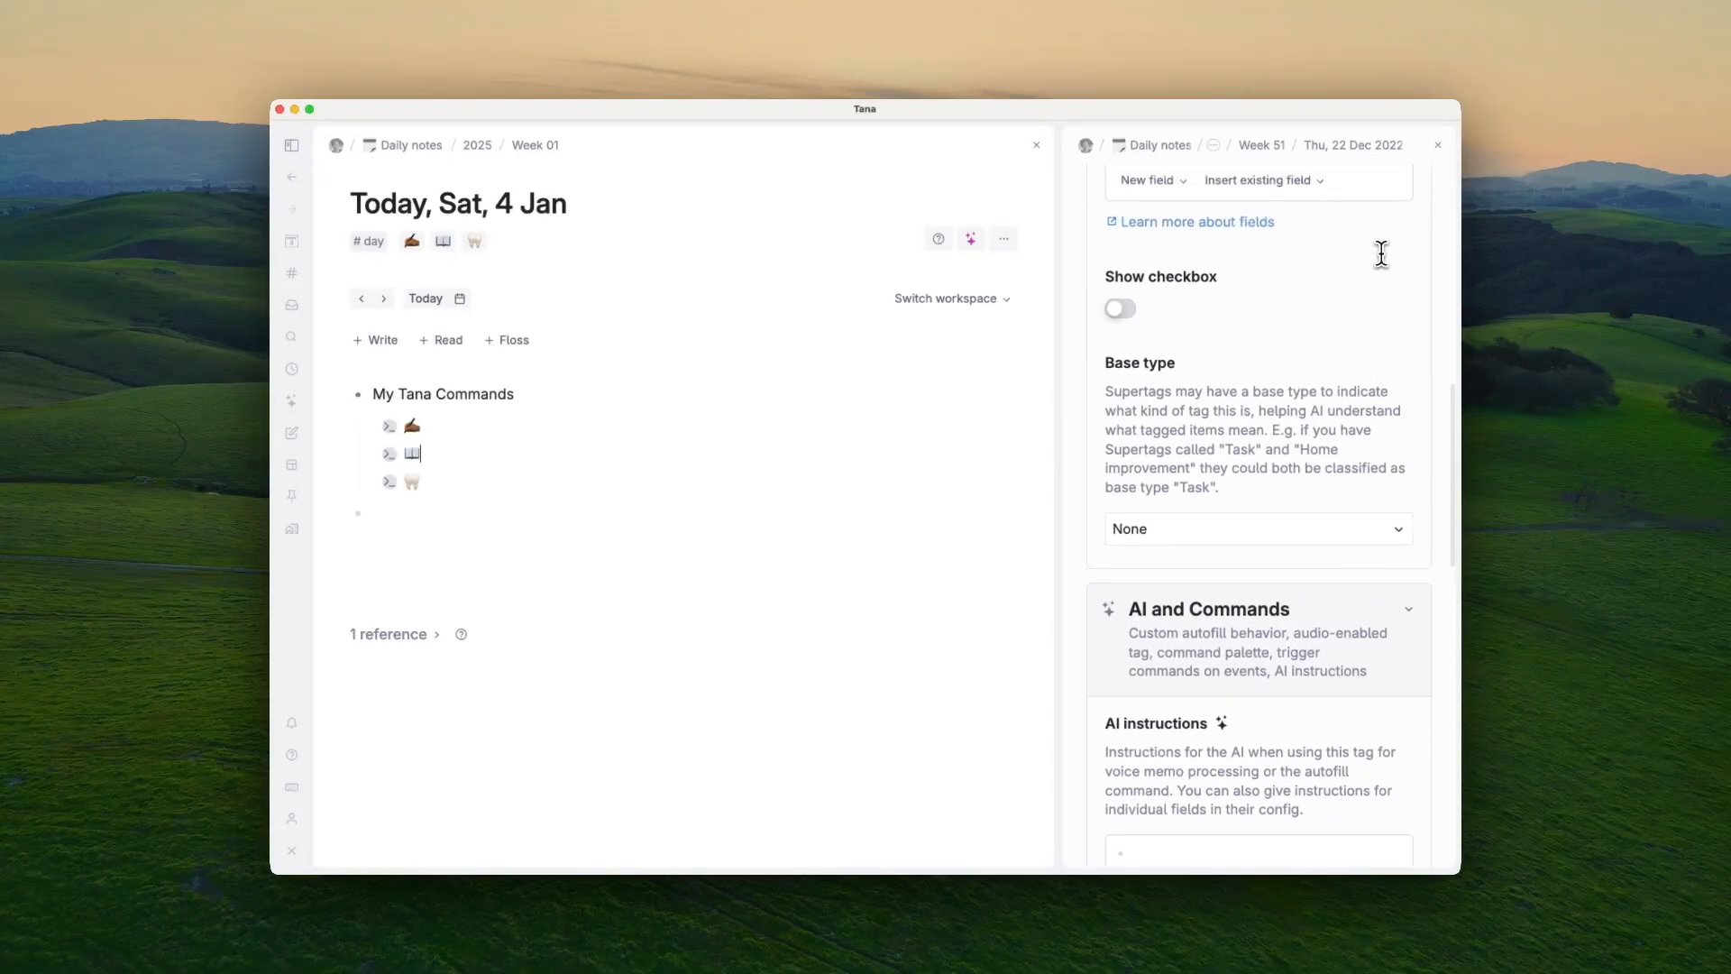
pyautogui.click(1307, 622)
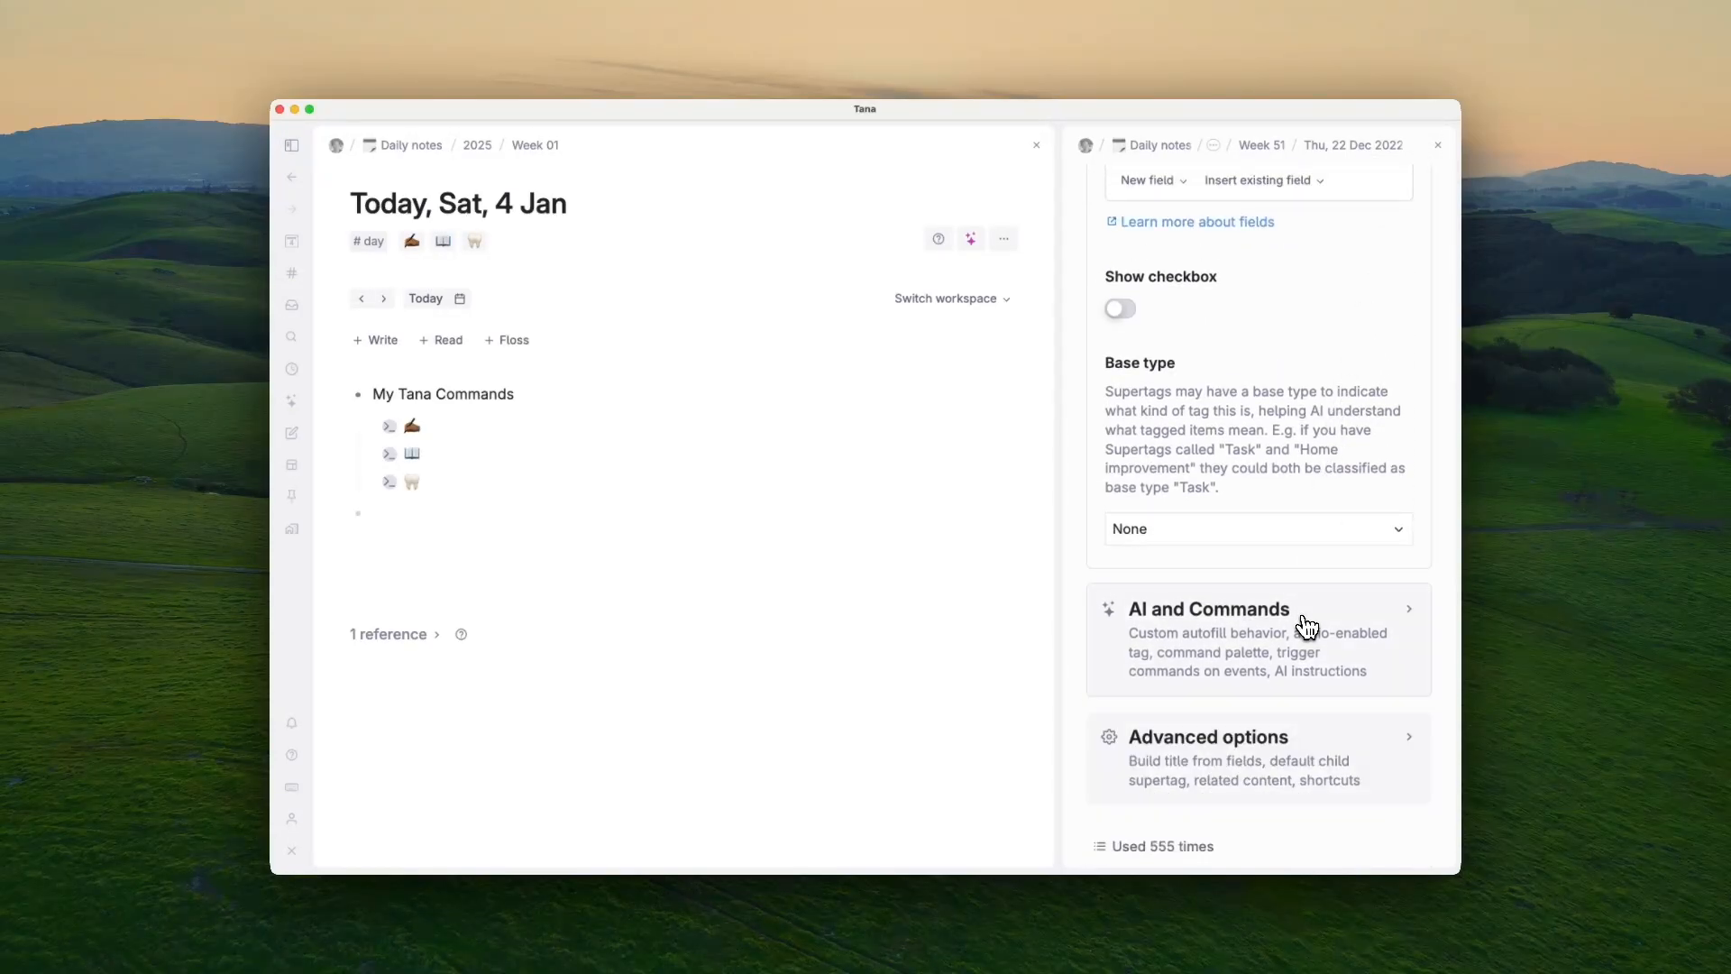
pyautogui.click(1438, 148)
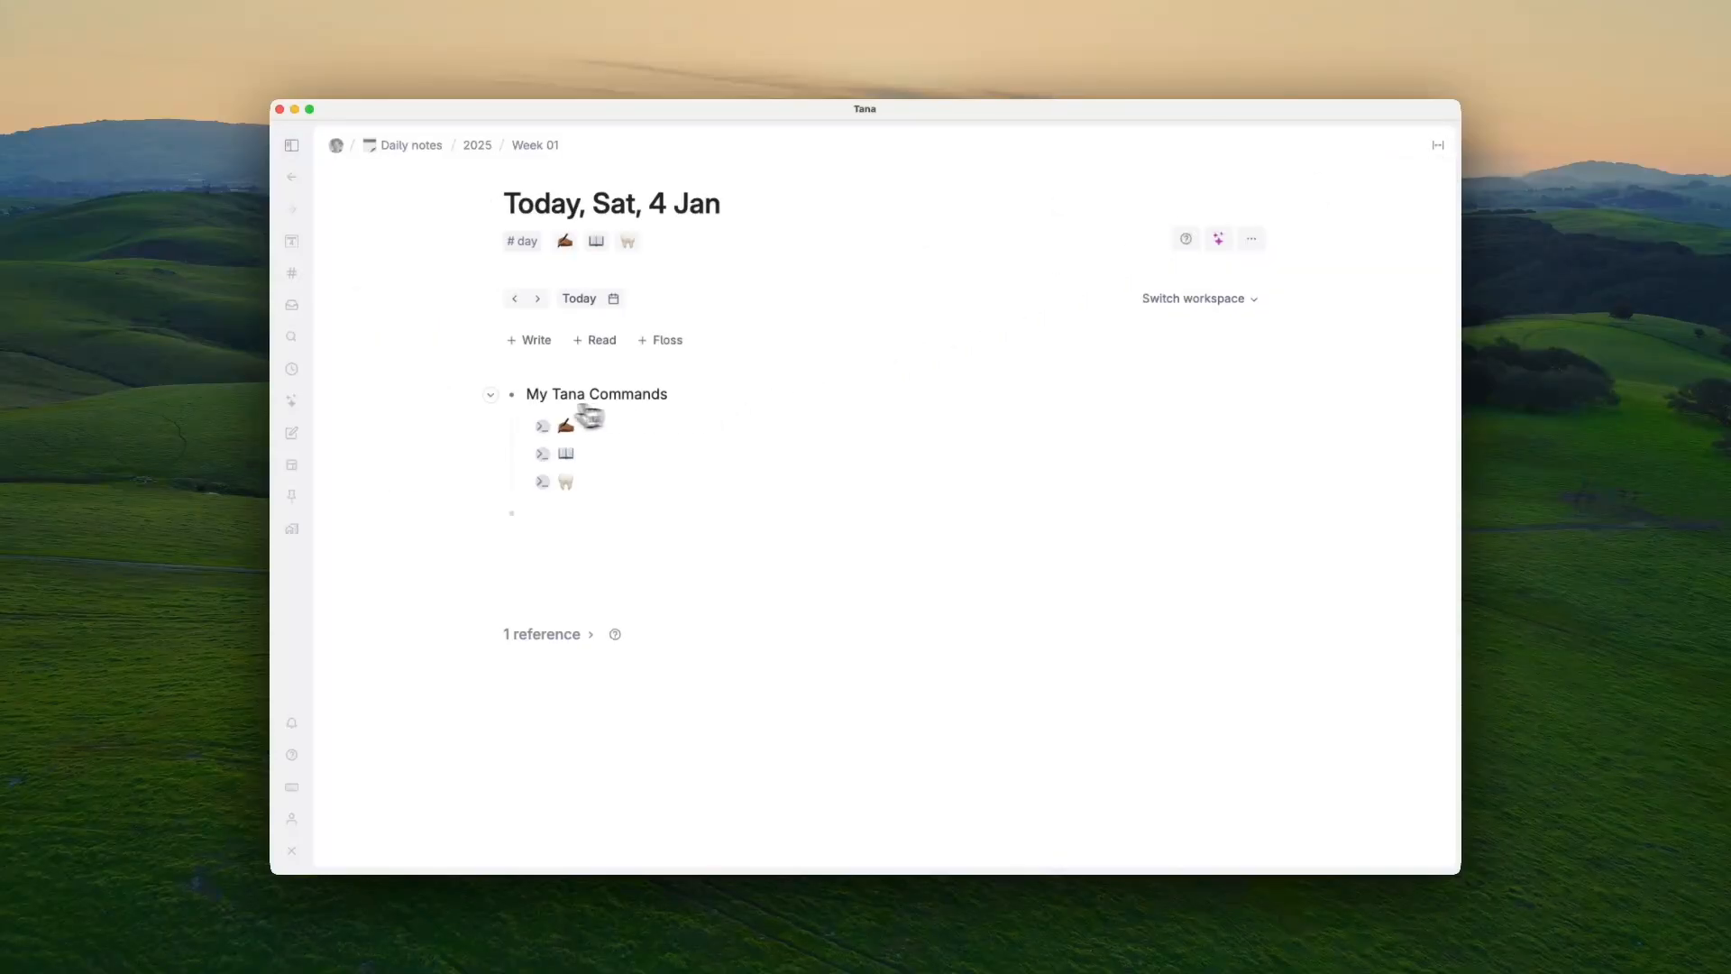
pyautogui.click(491, 395)
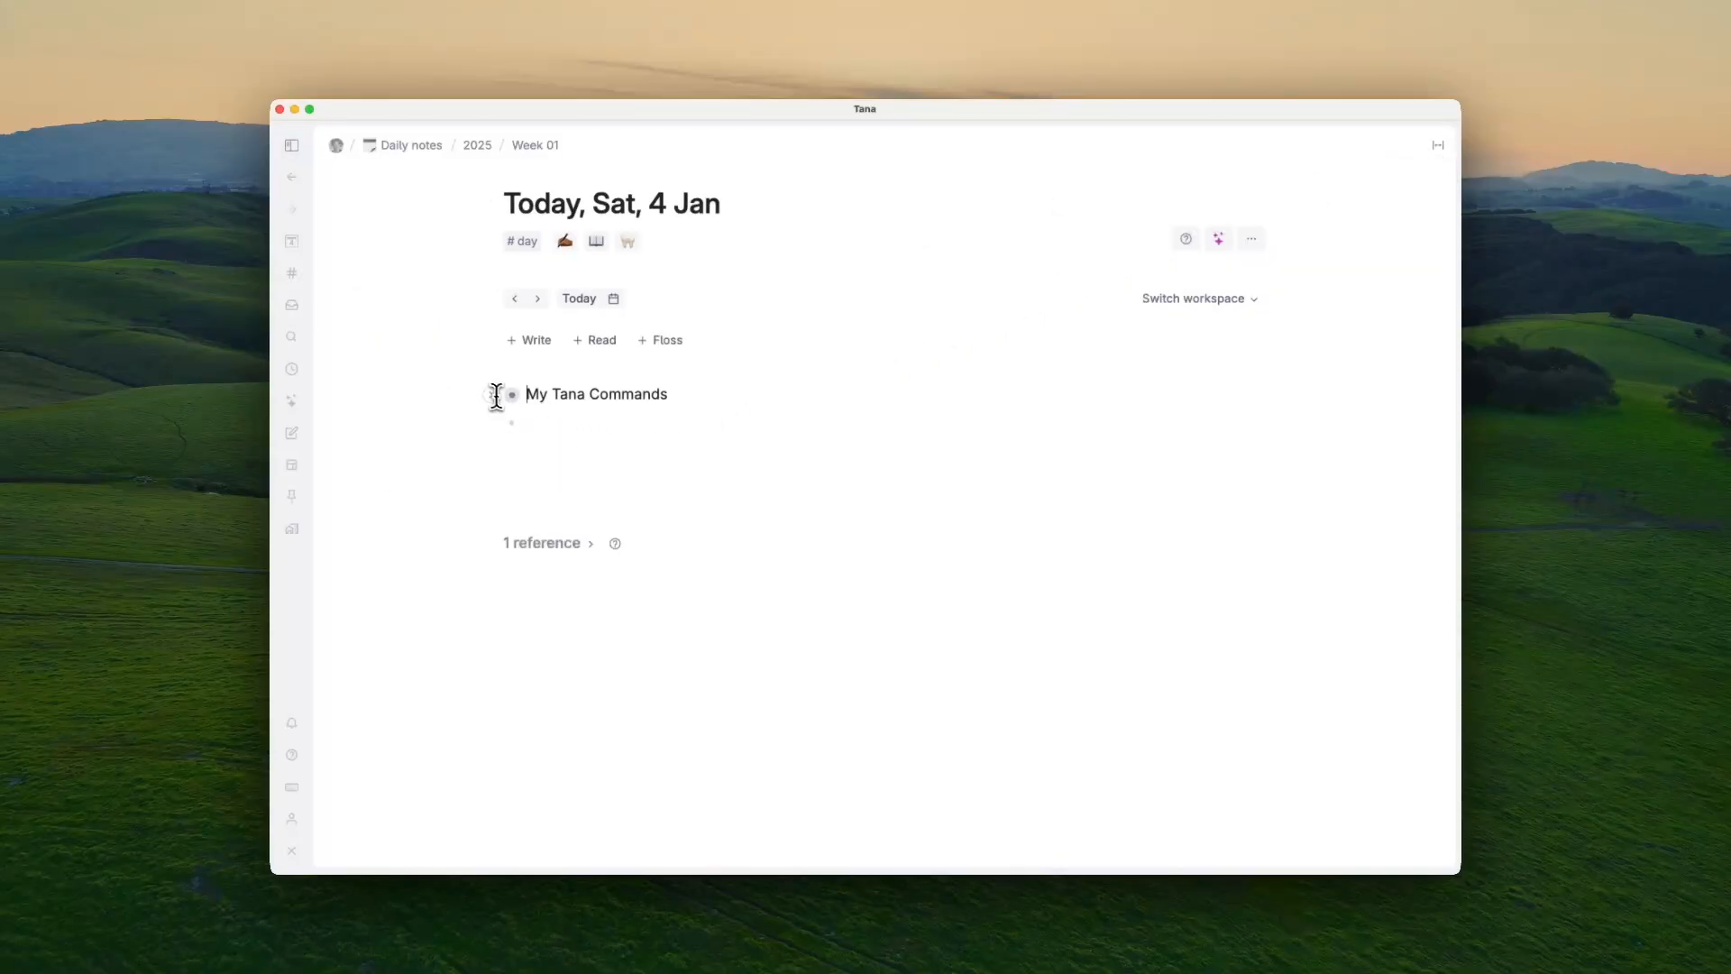
# Step: Create a node named "Monthly Habit Tracker" below My Tana Commands, give it the spiral calendar emoji as icon, and return to today's note
pyautogui.click(537, 420)
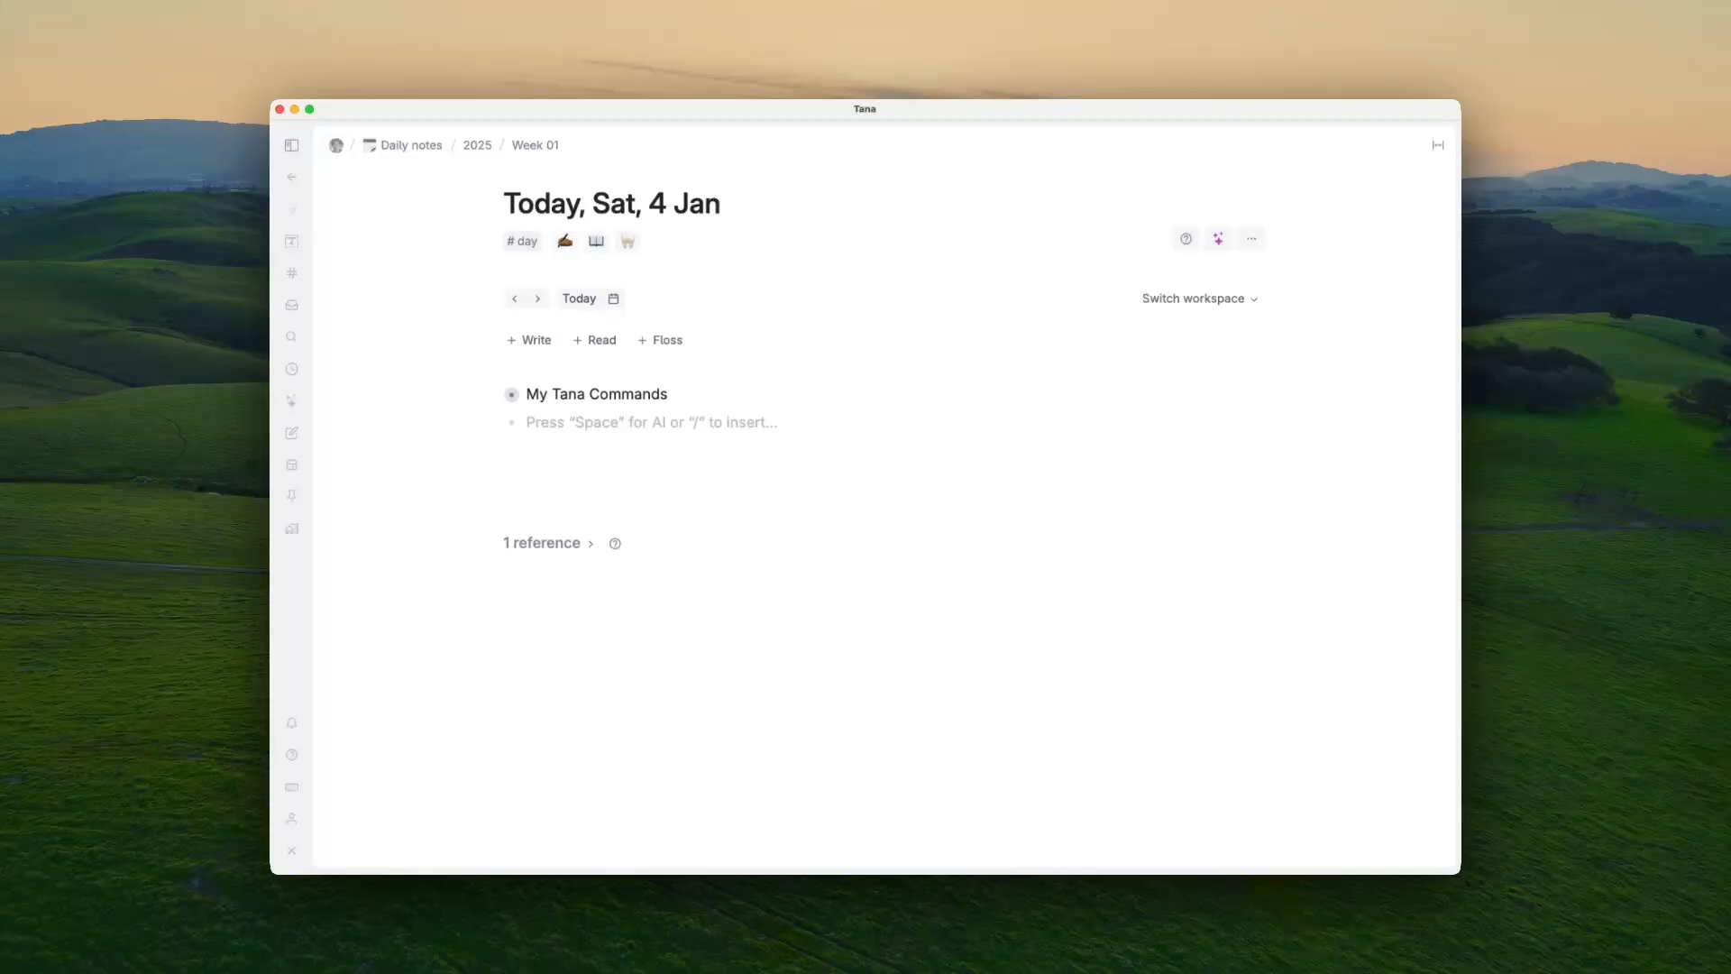
pyautogui.write('Monthly H')
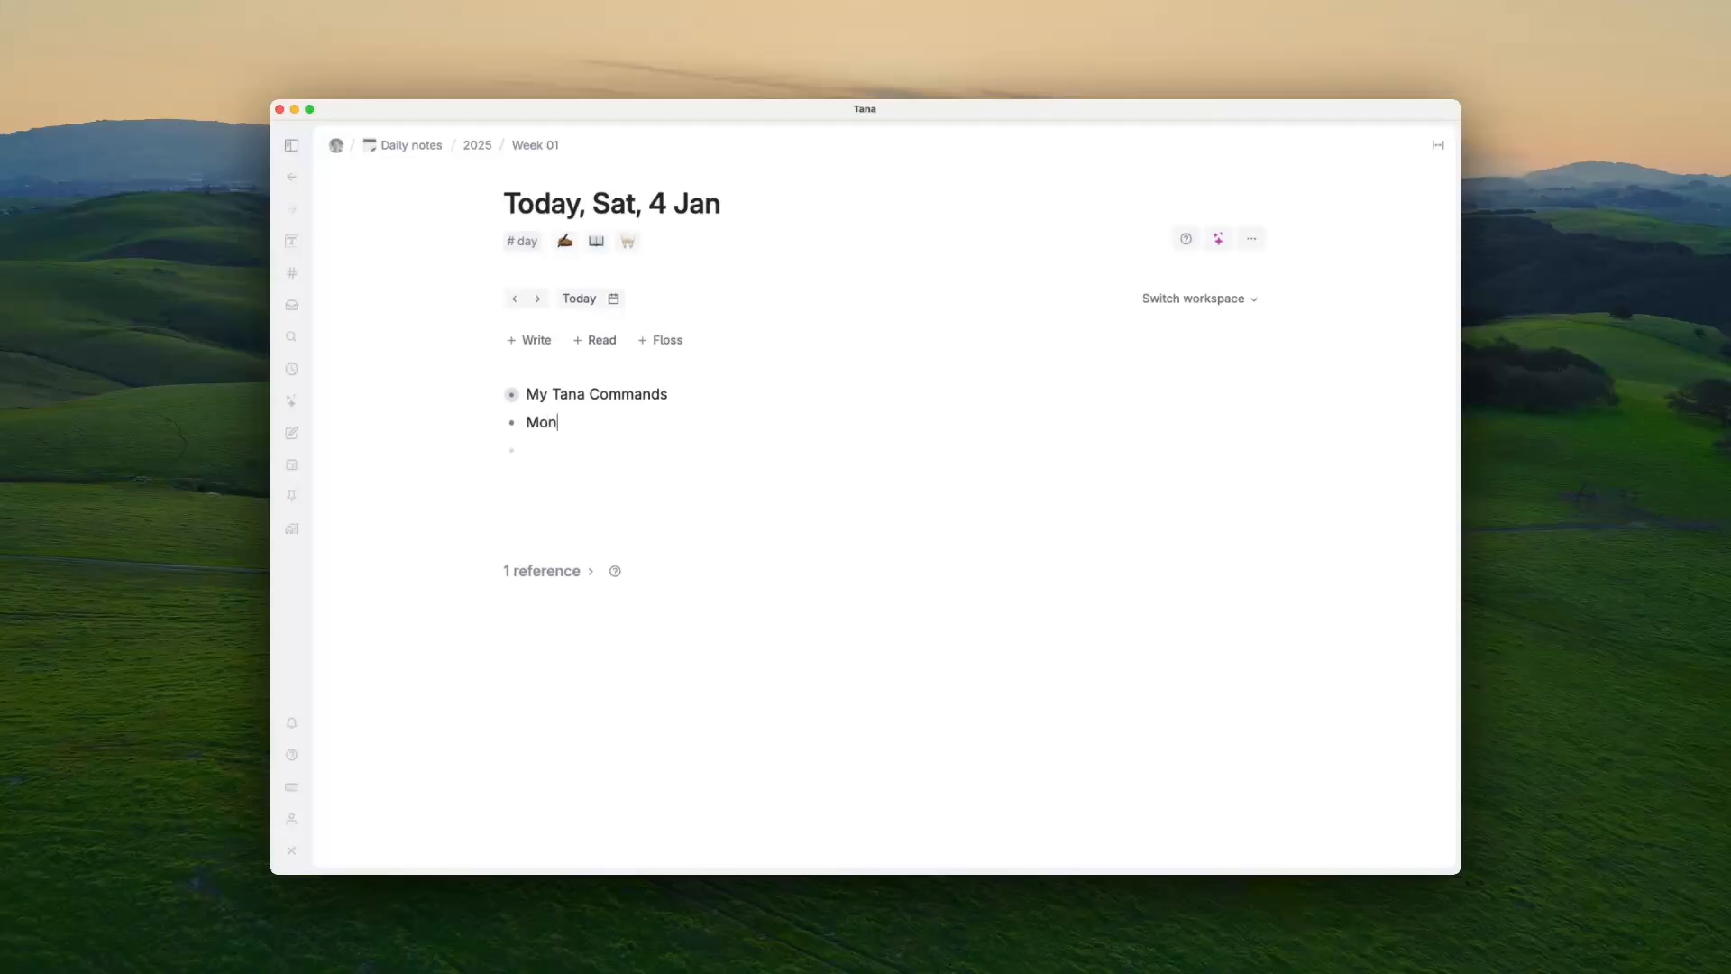
pyautogui.write('abit Tracker')
pyautogui.click(516, 424)
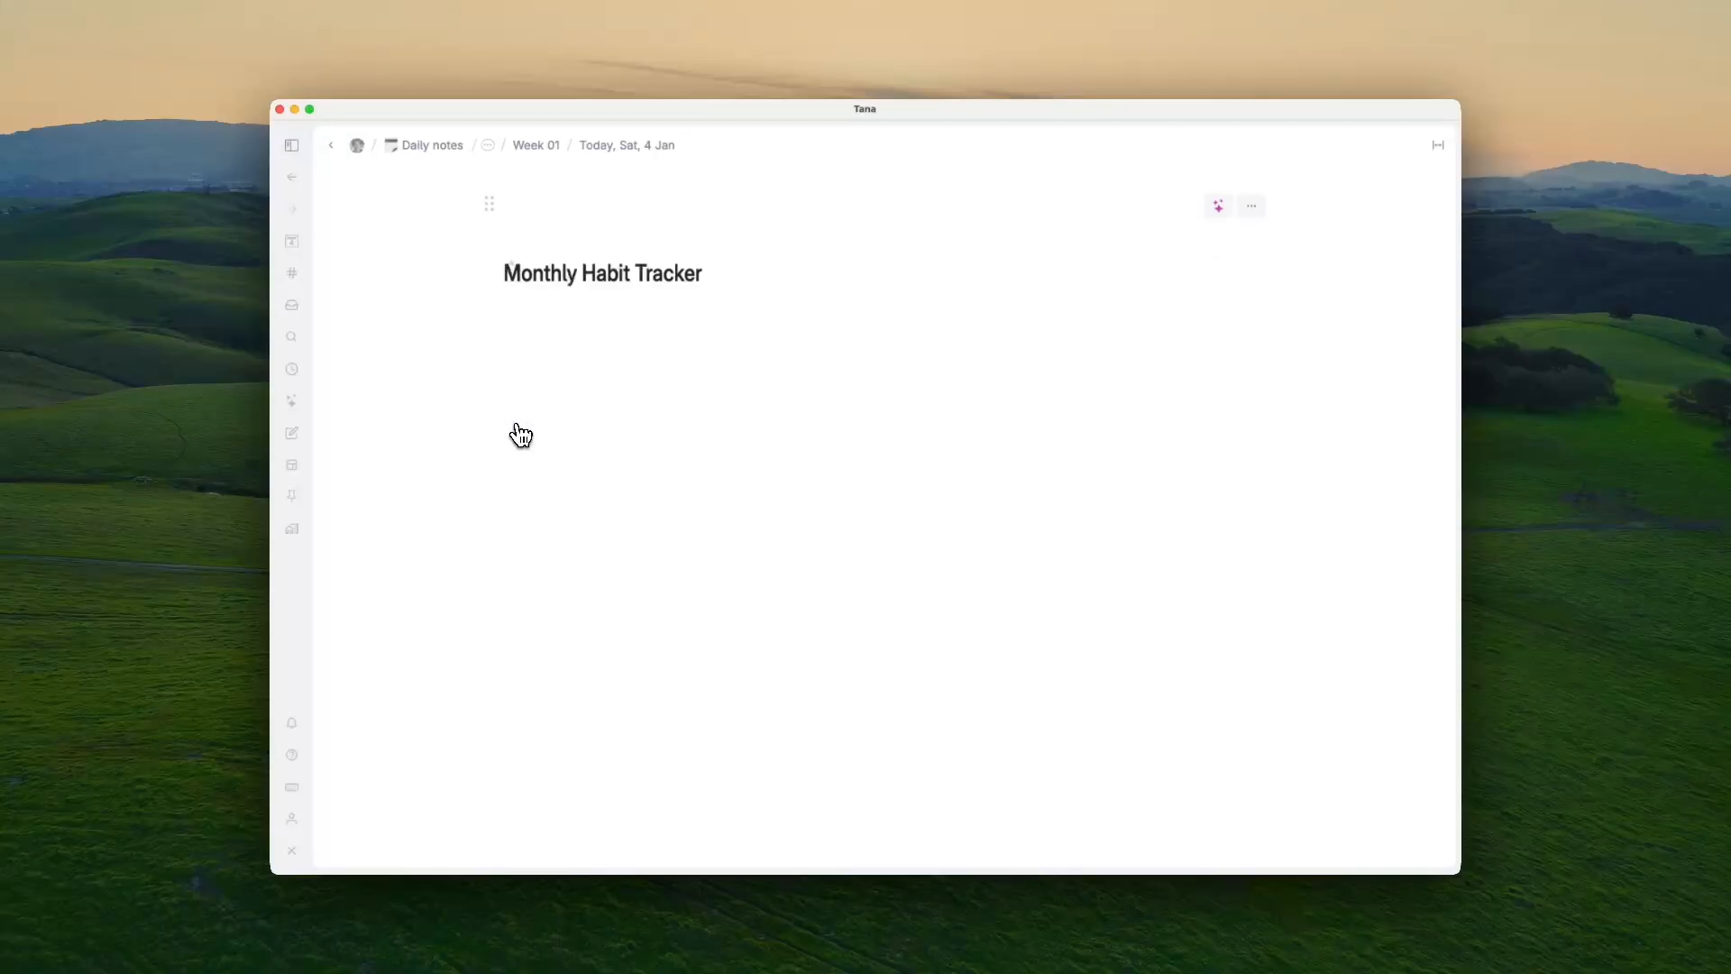
pyautogui.click(532, 173)
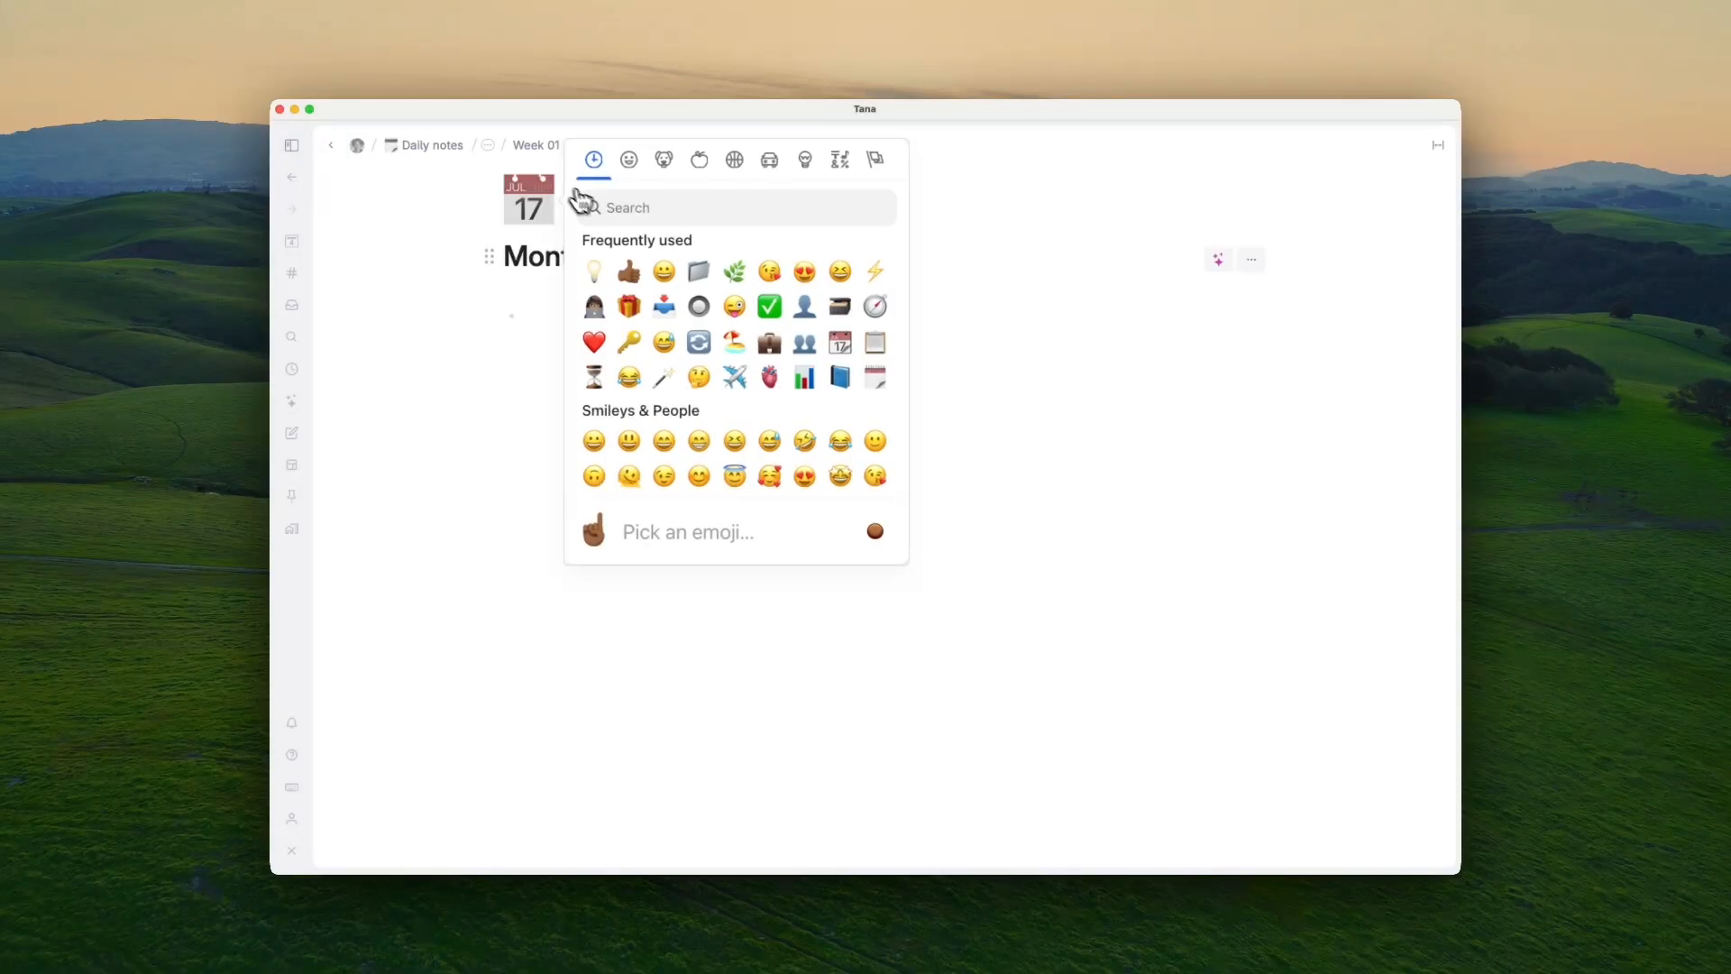
pyautogui.click(877, 381)
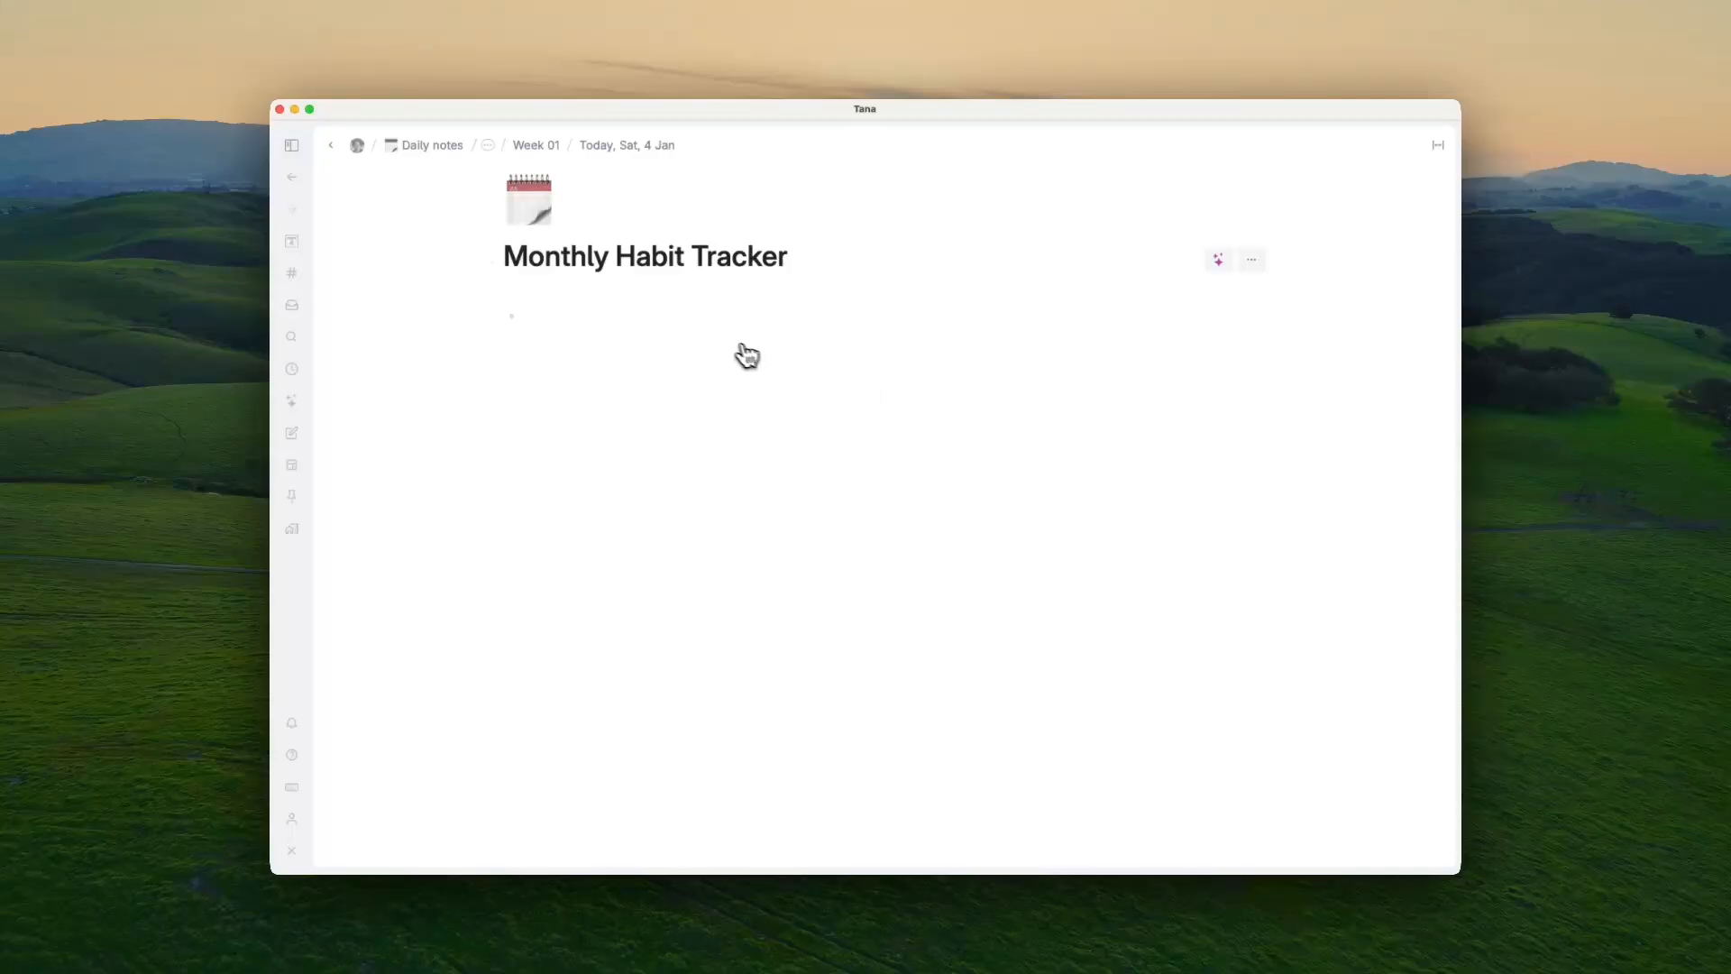
pyautogui.click(332, 147)
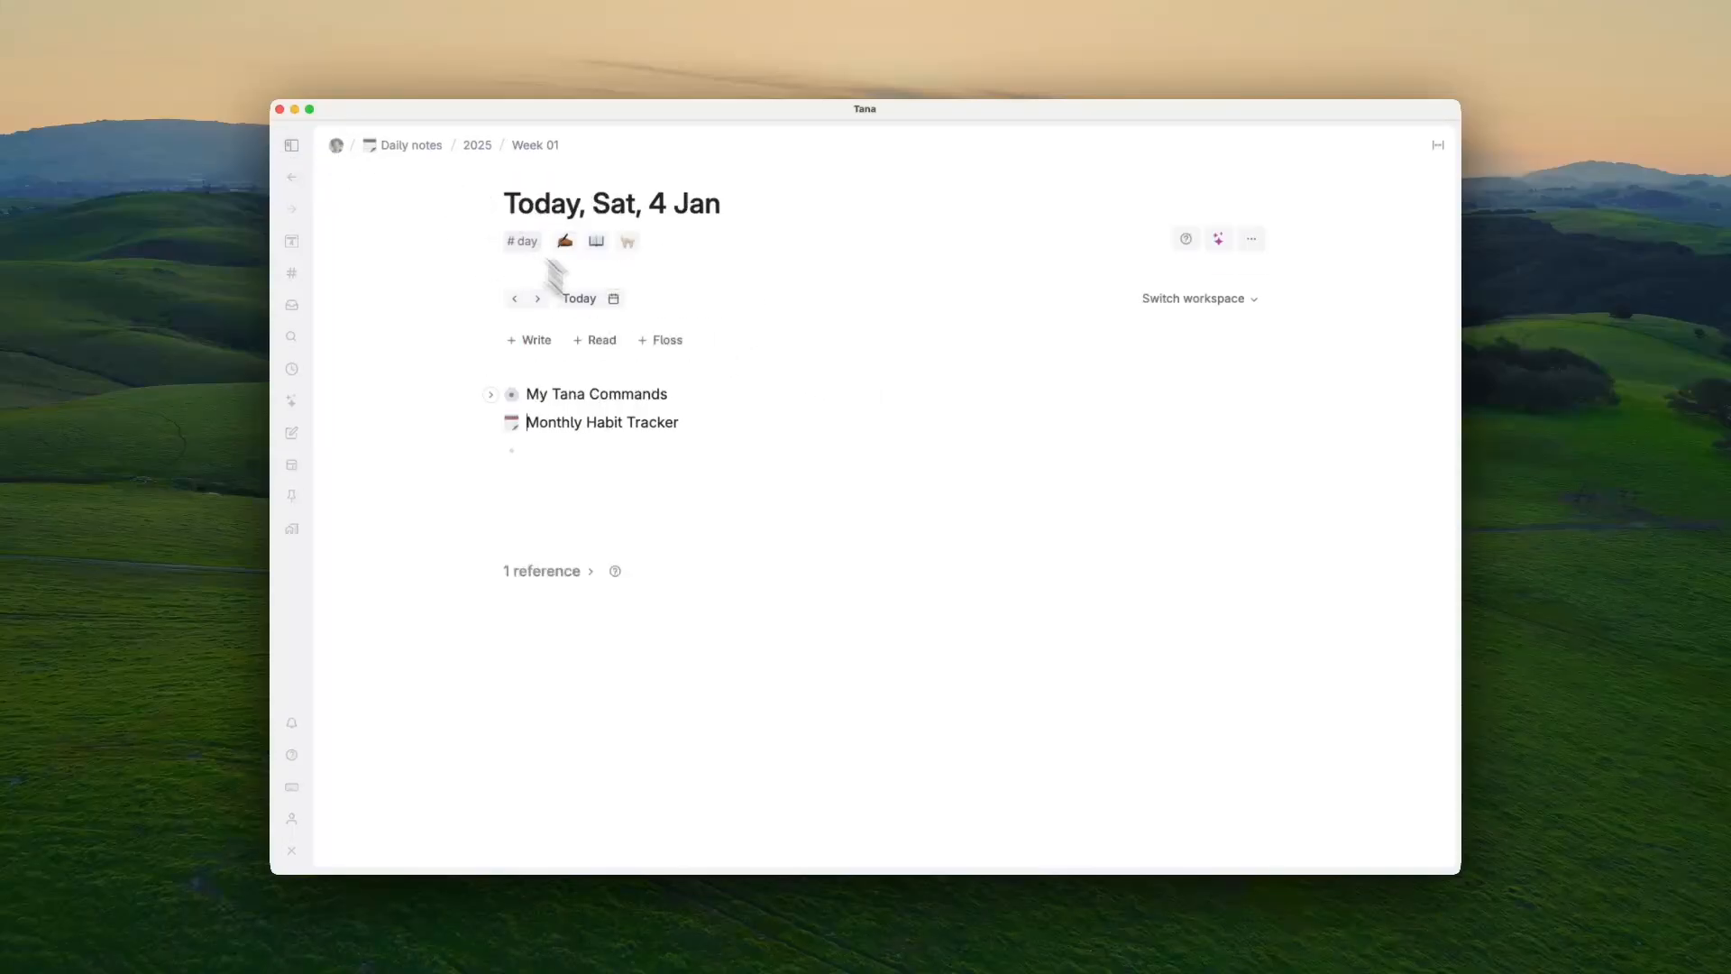
# Step: Add child nodes under Monthly Habit Tracker named "January 2025" and February through December, one per month
pyautogui.click(575, 449)
pyautogui.press('Tab')
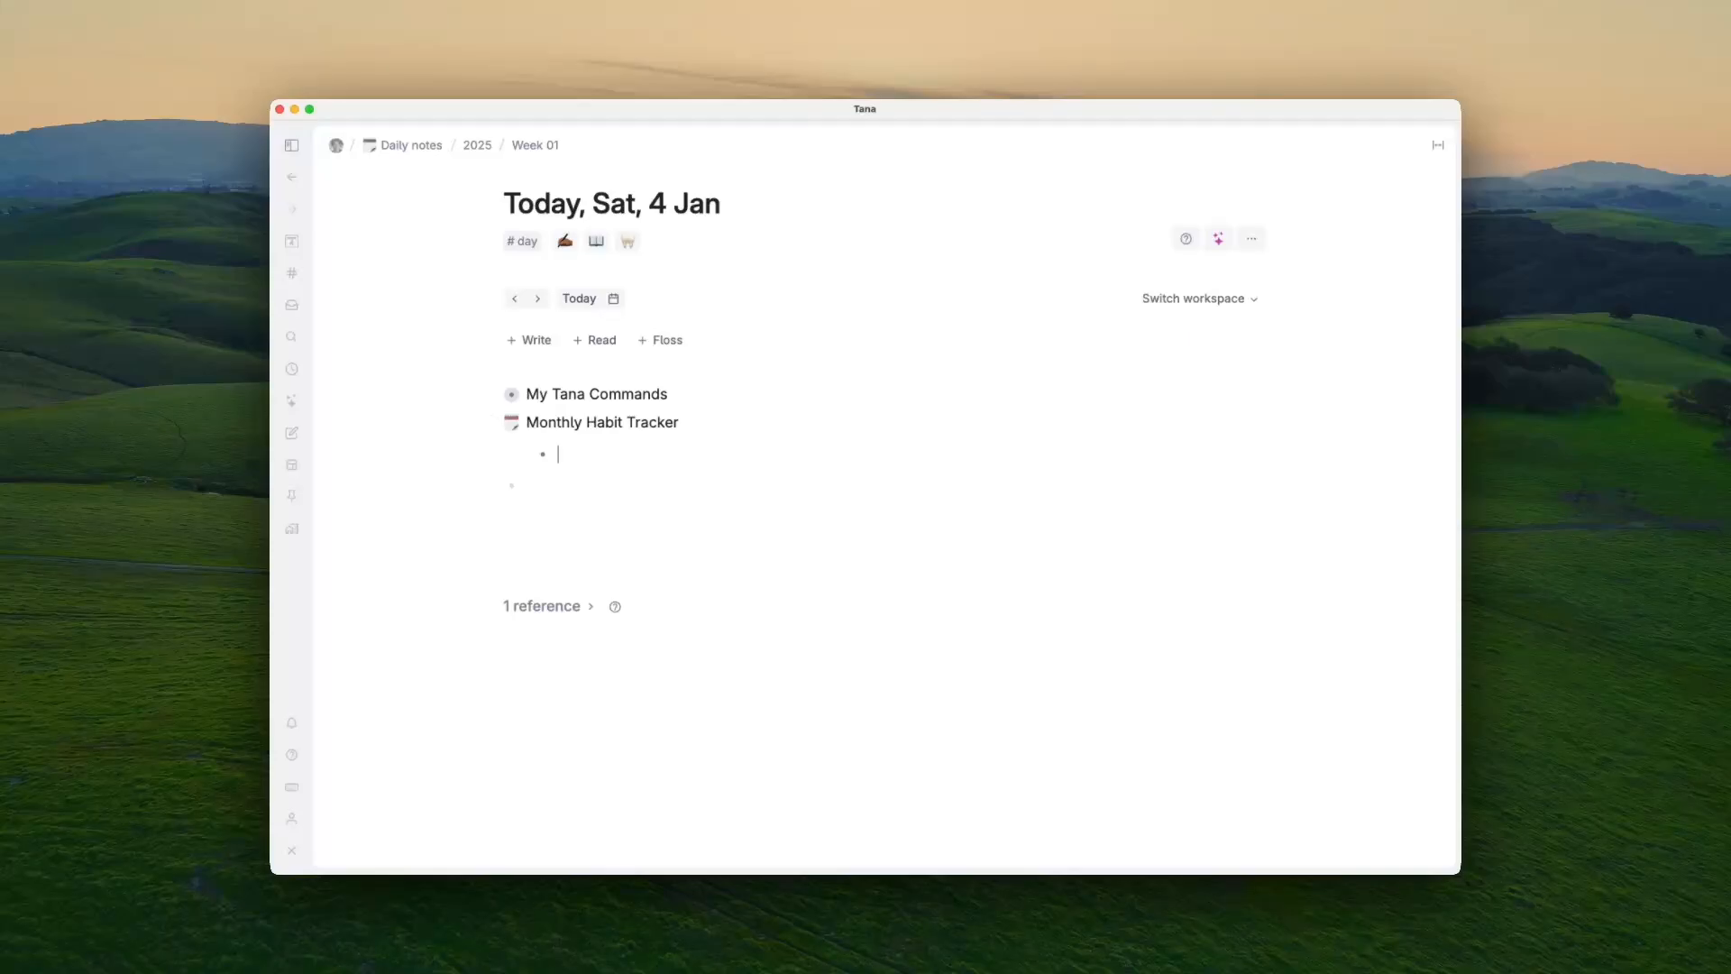
pyautogui.write('January 202')
pyautogui.write('5')
pyautogui.press('Return')
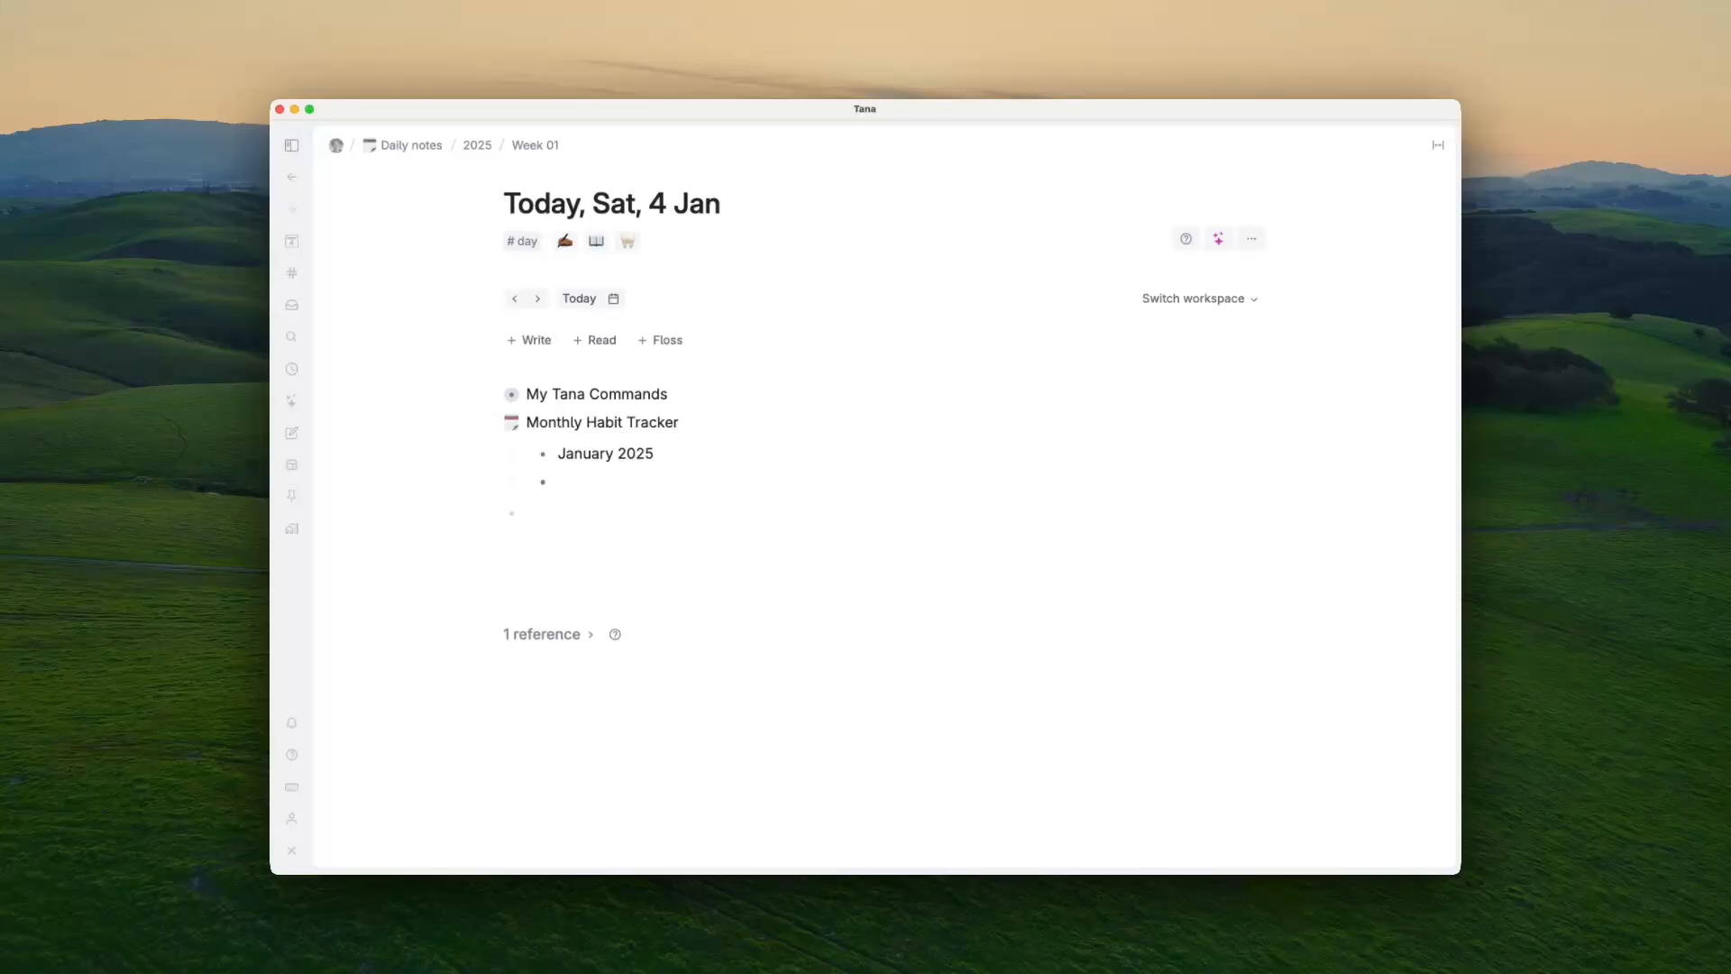
pyautogui.write('February March April May June July August September October November December')
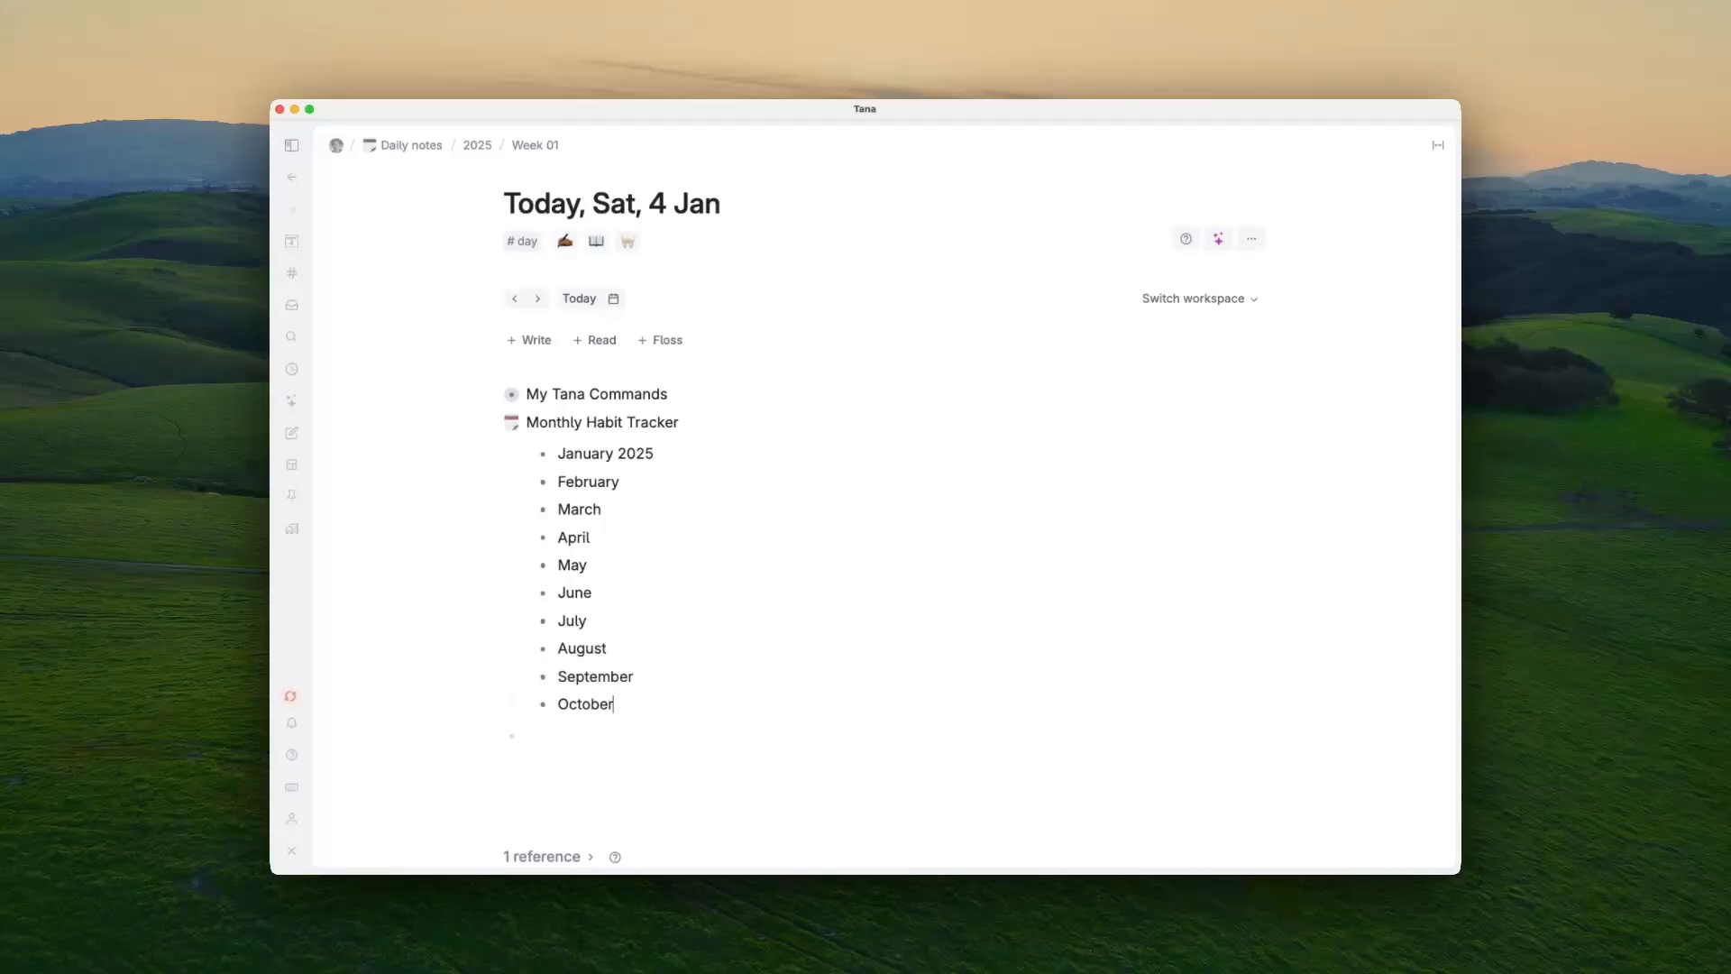
# Step: Append "2025" to each month node from February through December
pyautogui.press('Down')
pyautogui.write('2025')
pyautogui.press('Down')
pyautogui.press('super+v')
pyautogui.press('Down')
pyautogui.press('super+v')
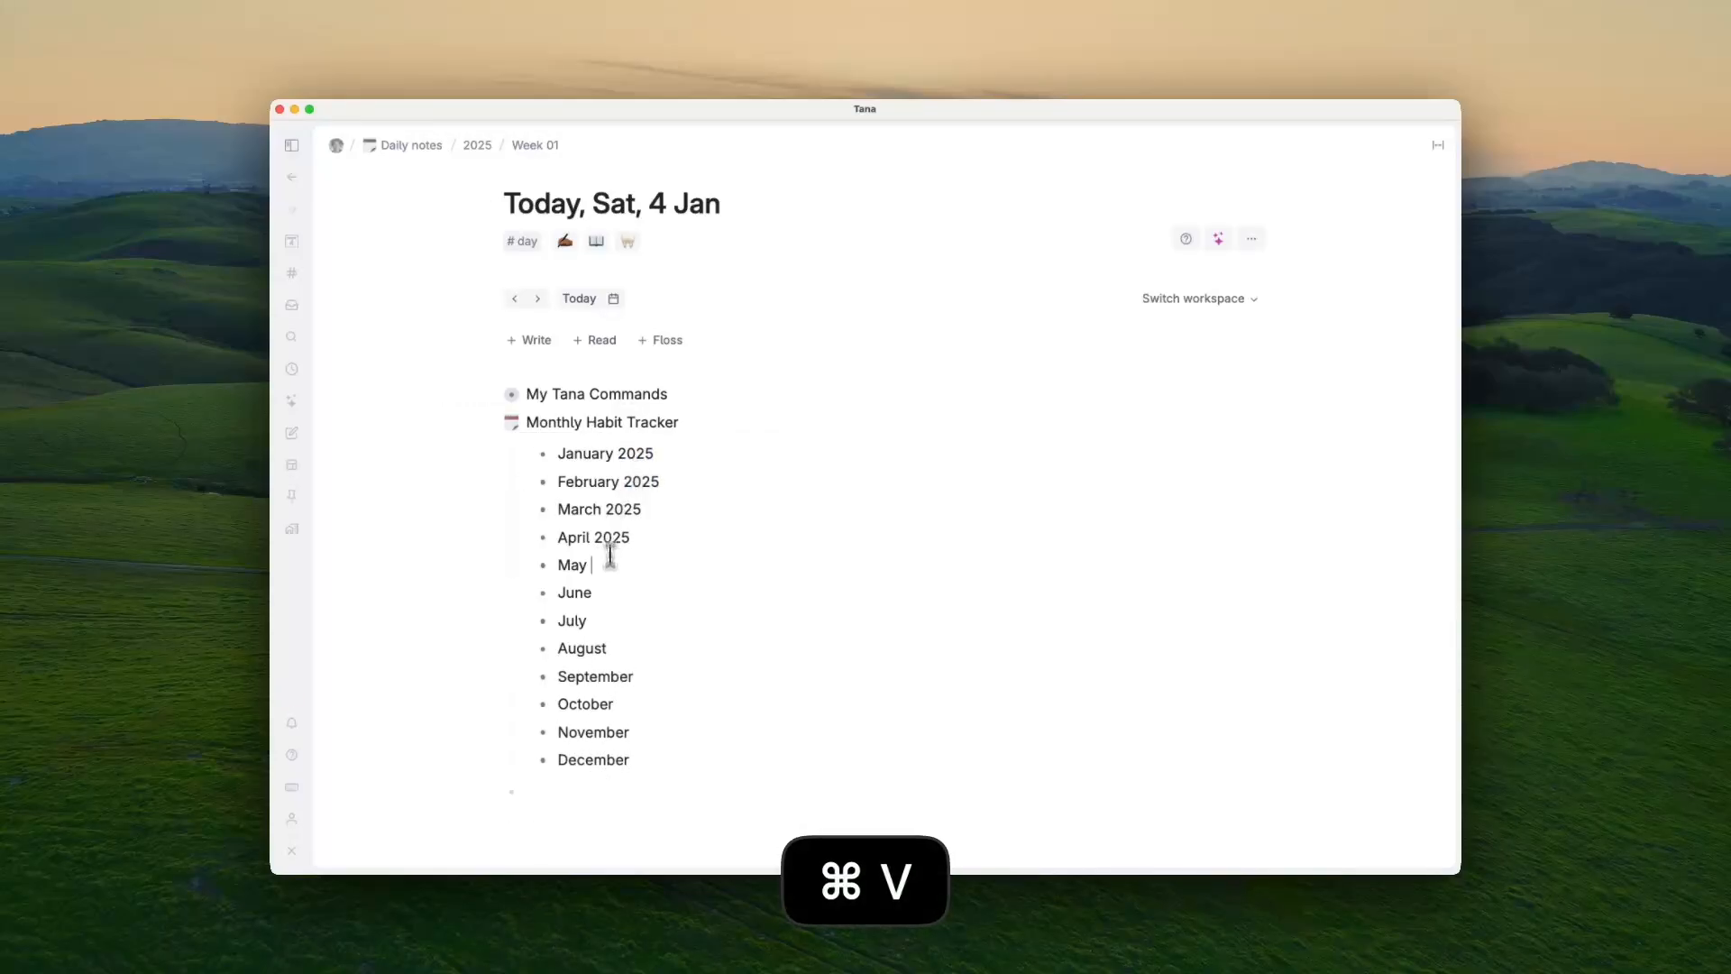
pyautogui.press('Down')
pyautogui.press('super+v')
pyautogui.press('Down')
pyautogui.press('super+v')
pyautogui.press('Down')
pyautogui.press('super+v')
pyautogui.press('Down')
pyautogui.press('super+v')
pyautogui.press('Down')
pyautogui.press('super+v')
pyautogui.press('Down')
pyautogui.press('super+v')
pyautogui.press('Down')
pyautogui.press('super+v')
pyautogui.press('Down')
pyautogui.write('2025')
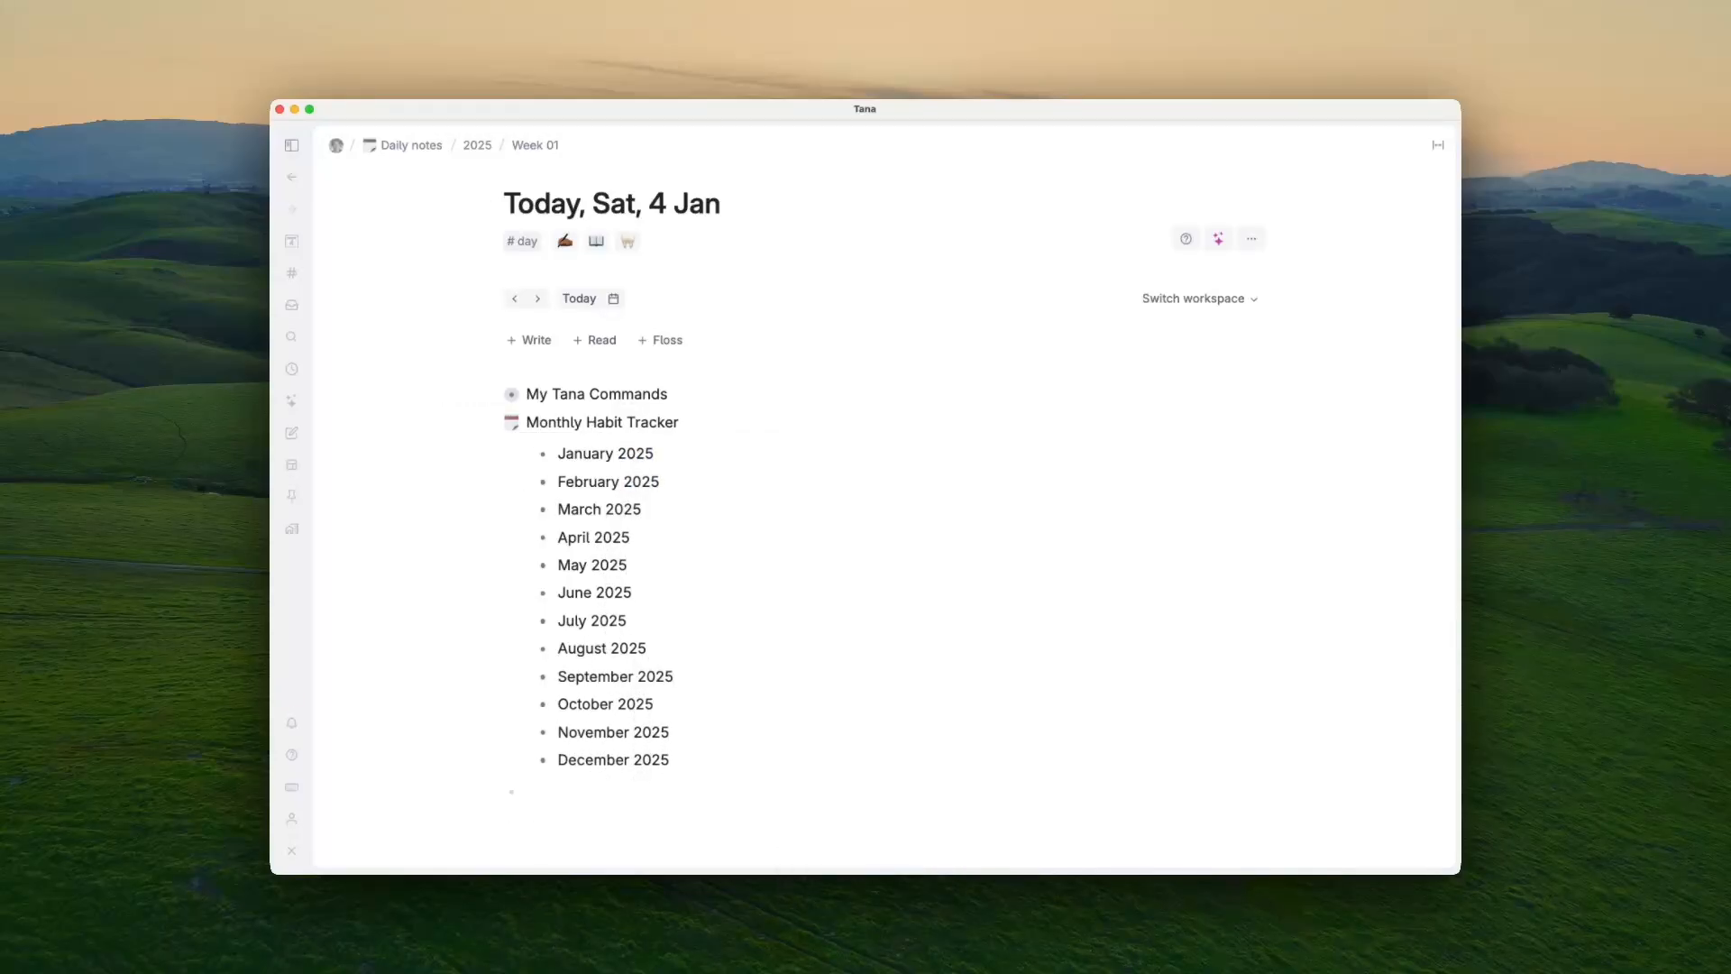
# Step: Turn the January 2025 node into a search that finds nodes with tag #day as a list
pyautogui.click(616, 454)
pyautogui.press('super+k')
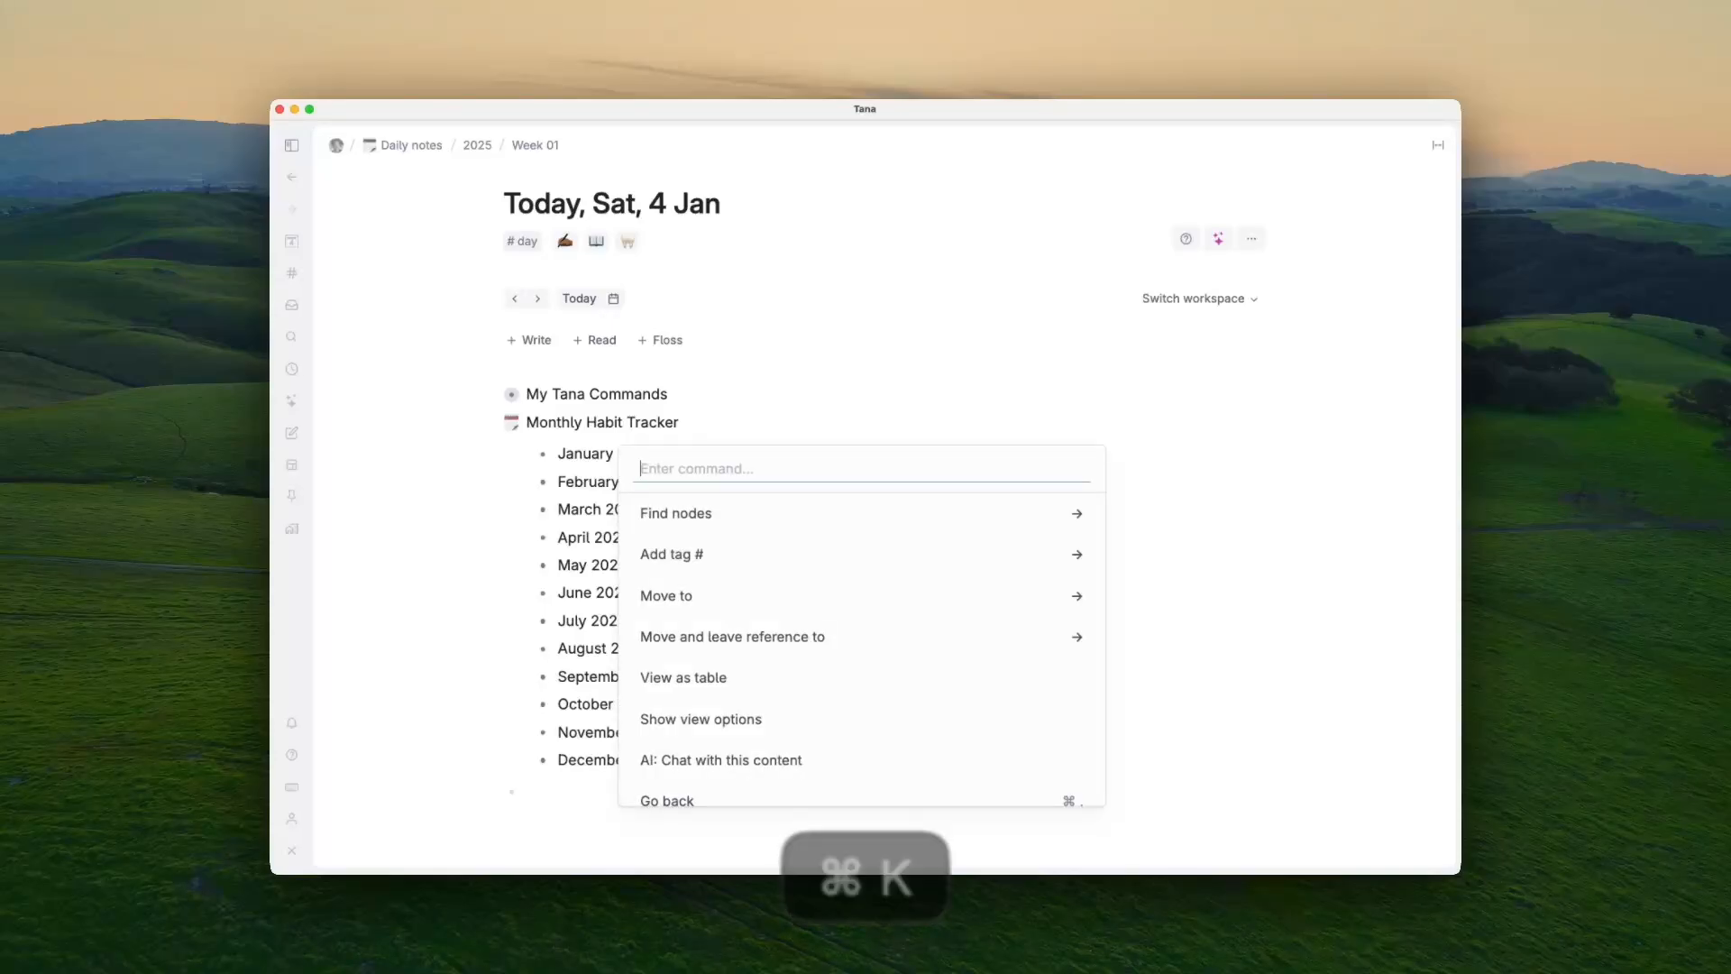
pyautogui.press('Down')
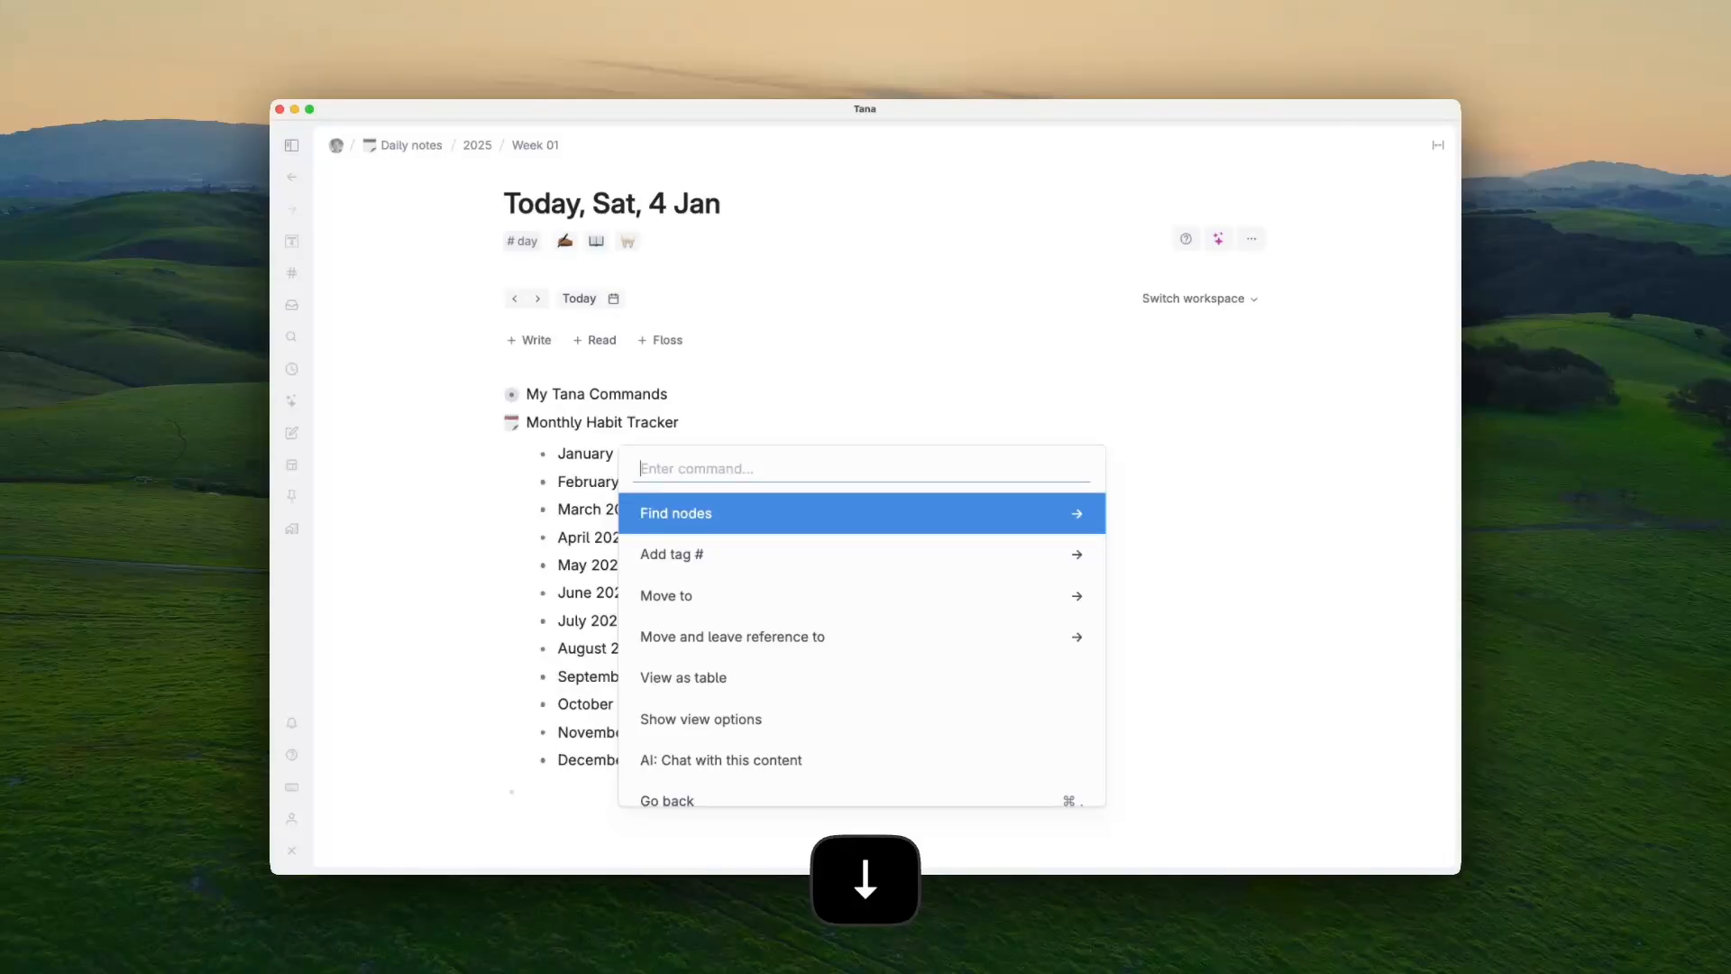
pyautogui.press('Return')
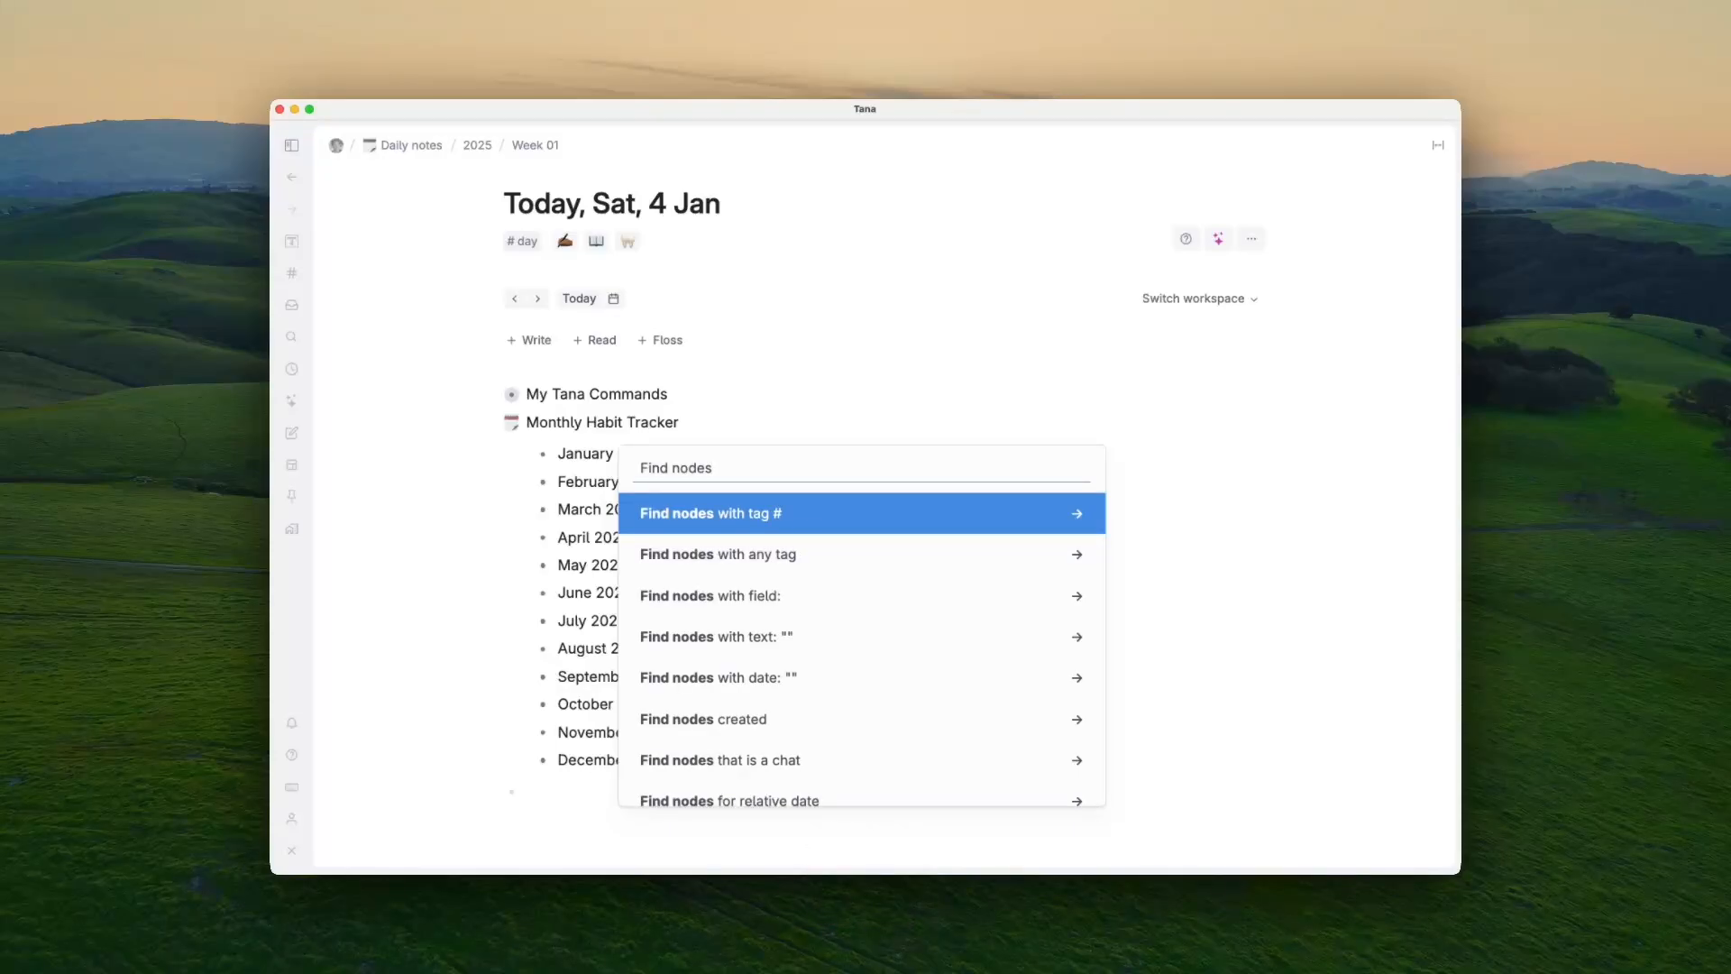
pyautogui.press('Return')
pyautogui.press('Down')
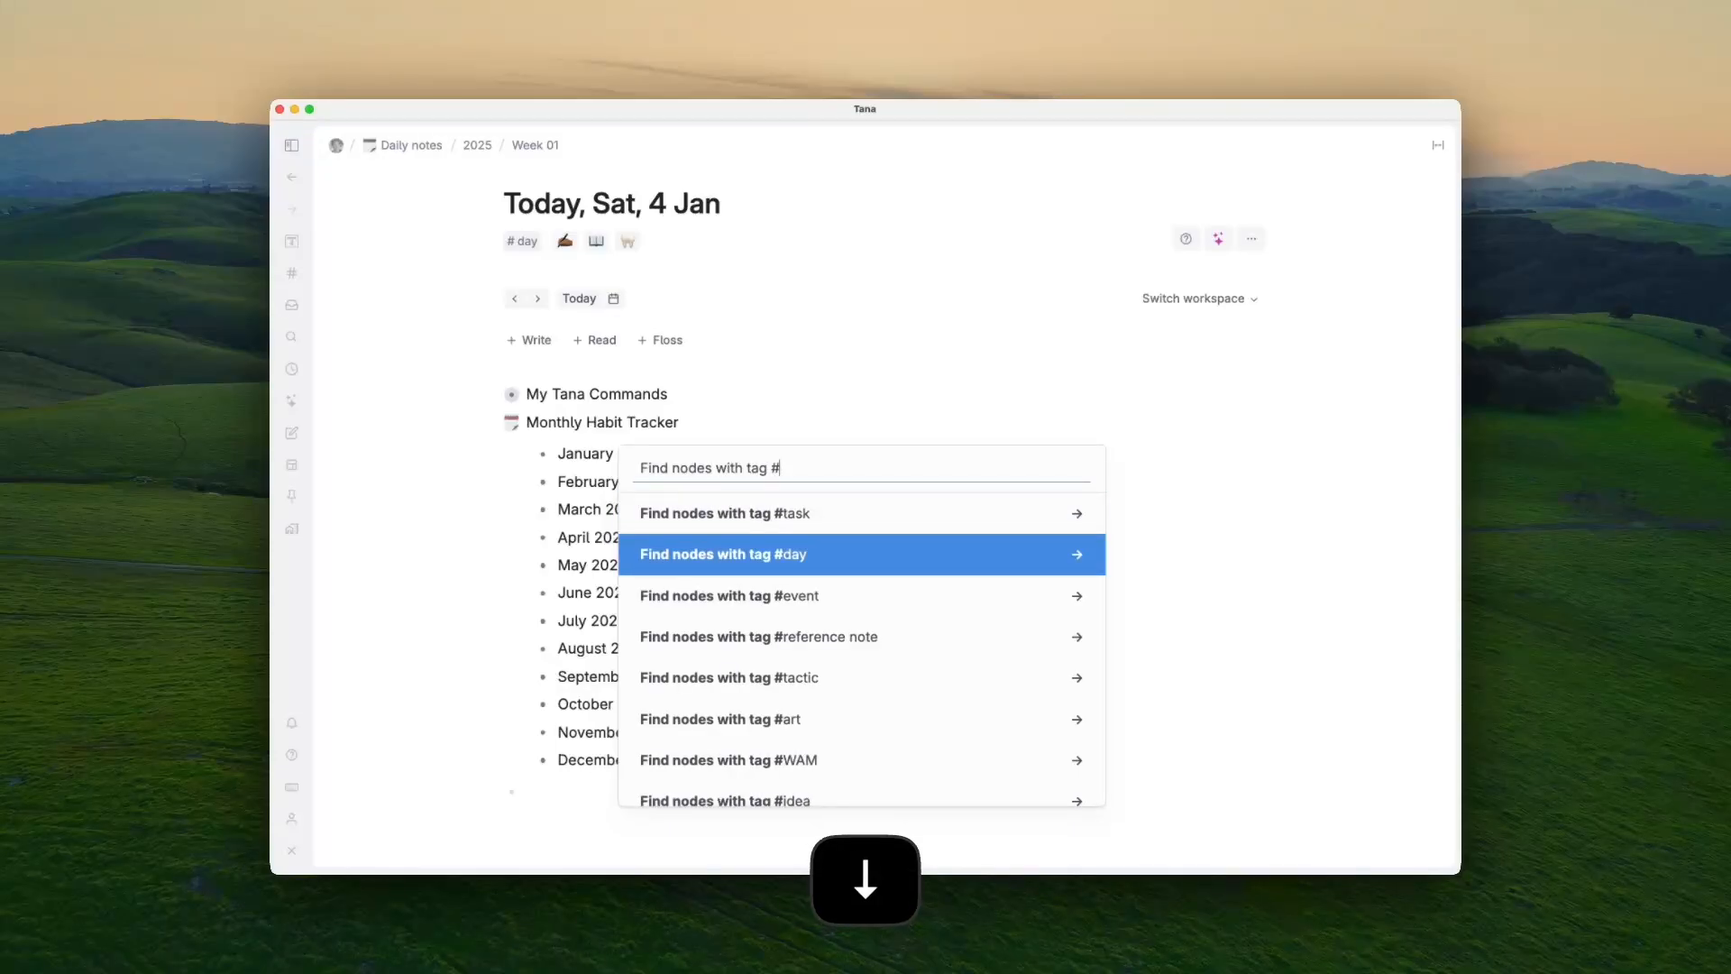
pyautogui.press('Return')
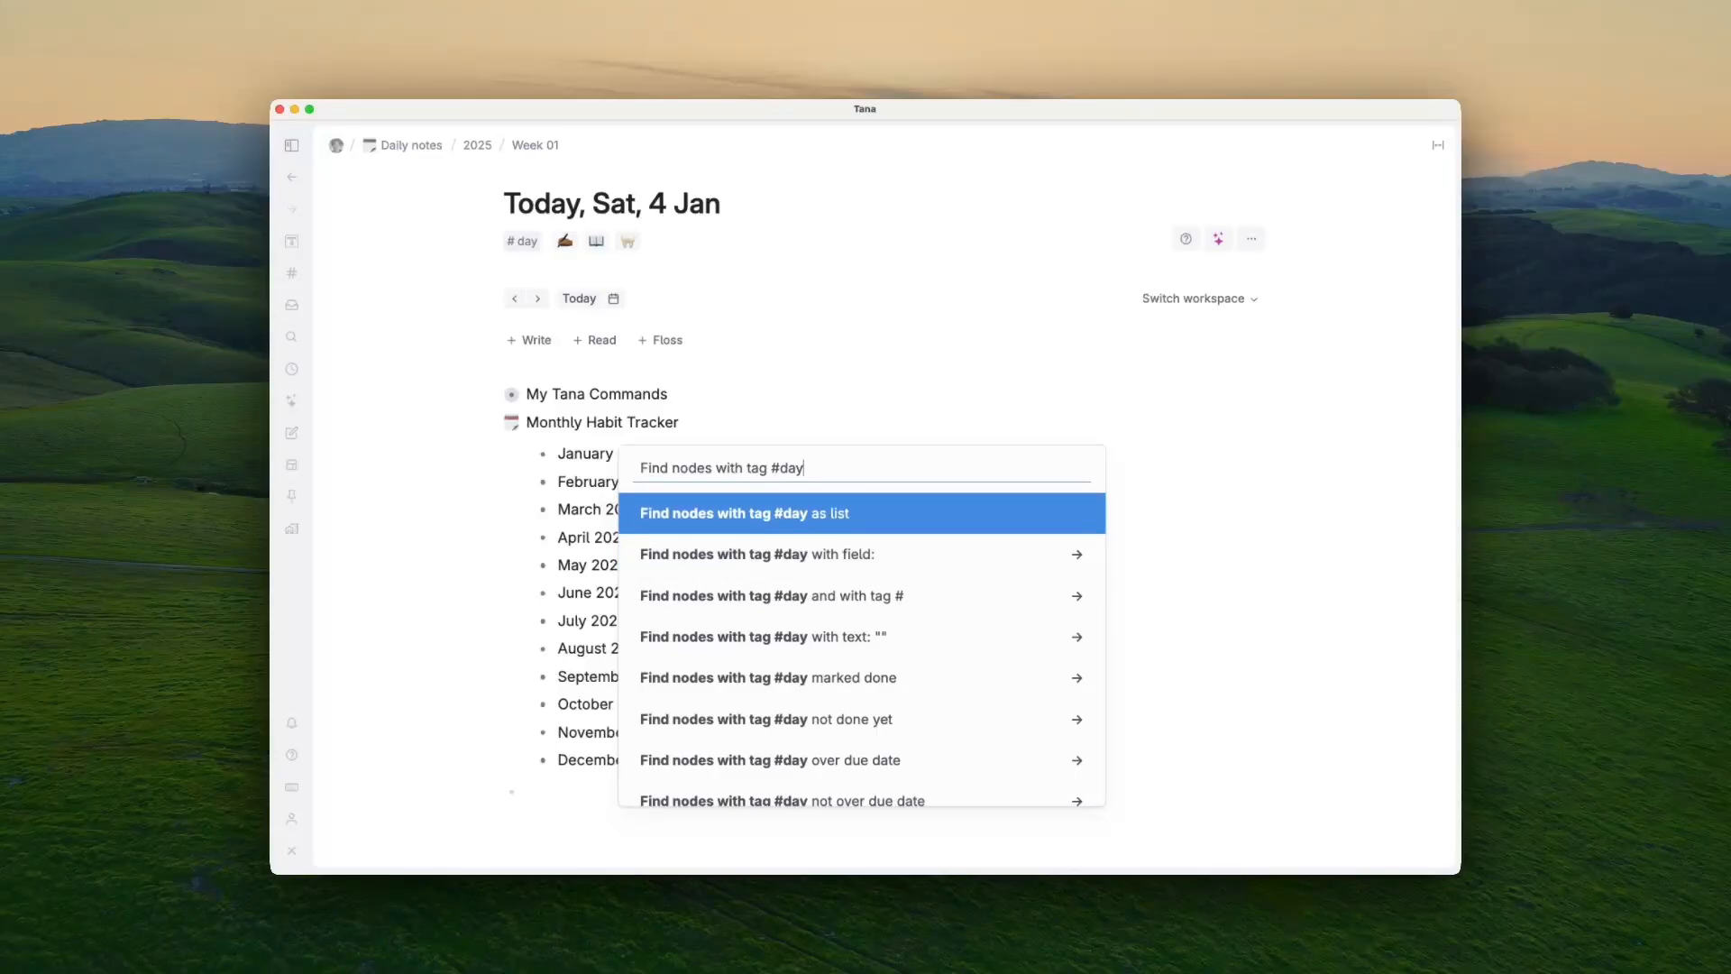
pyautogui.press('Return')
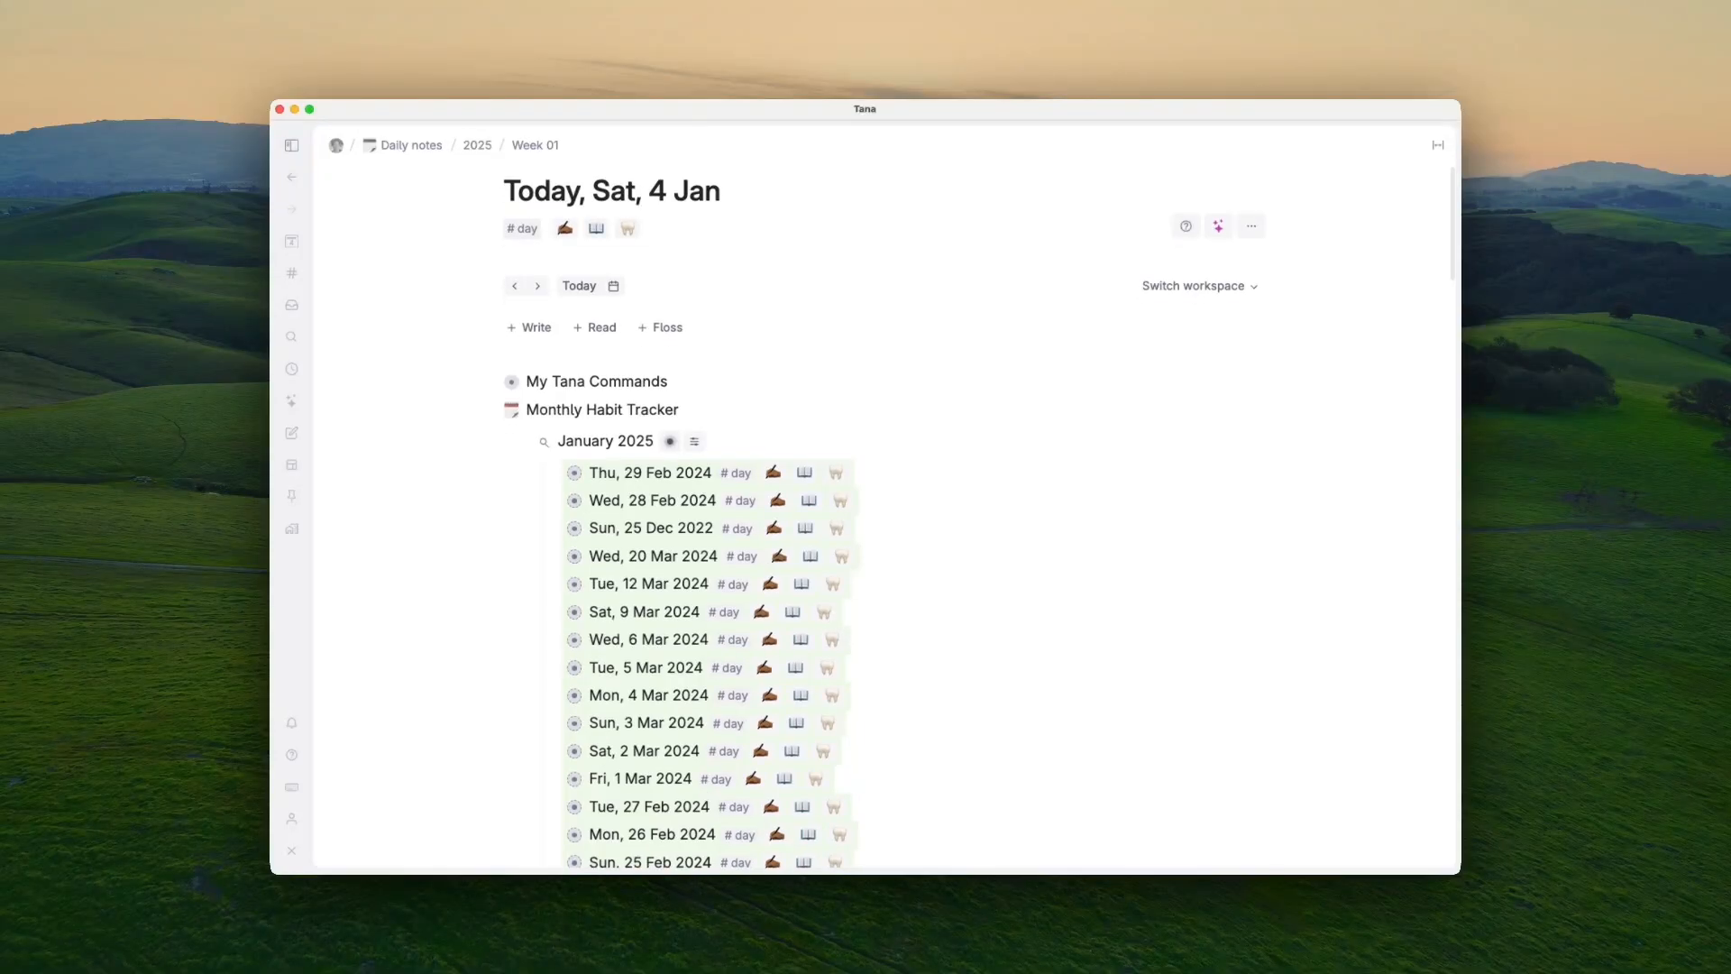
# Step: Look through the day nodes listed by the January 2025 search
pyautogui.scroll(-5, 619, 457)
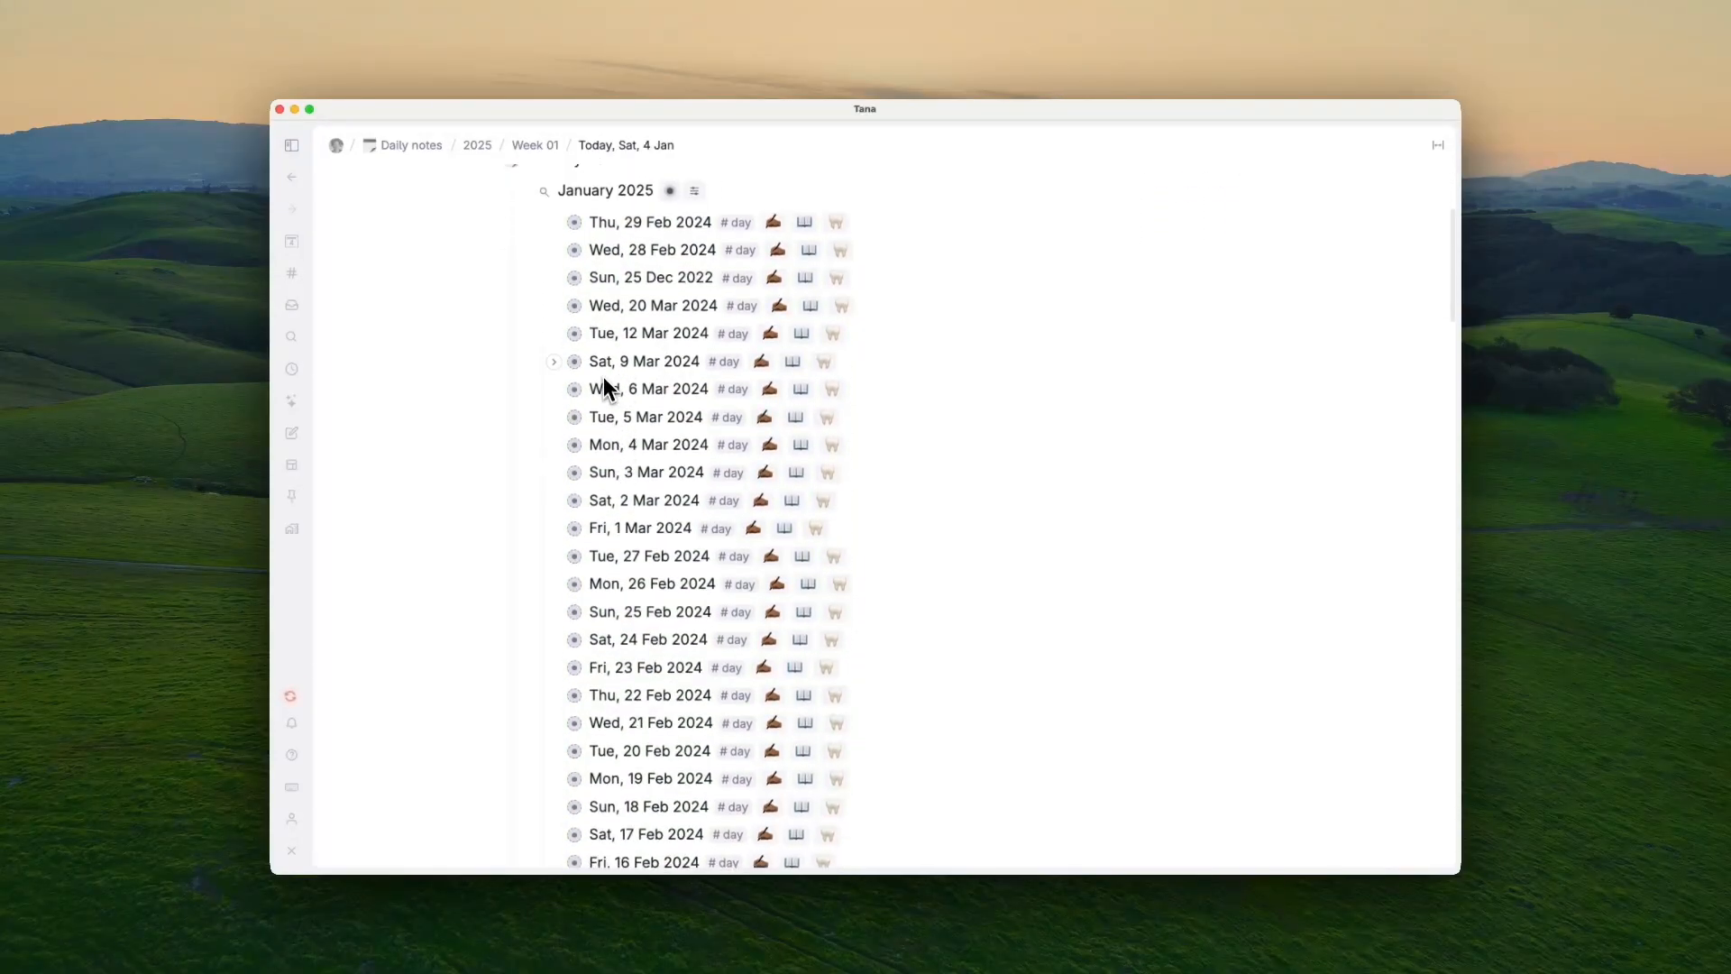
pyautogui.scroll(-15, 631, 560)
pyautogui.scroll(-20, 634, 567)
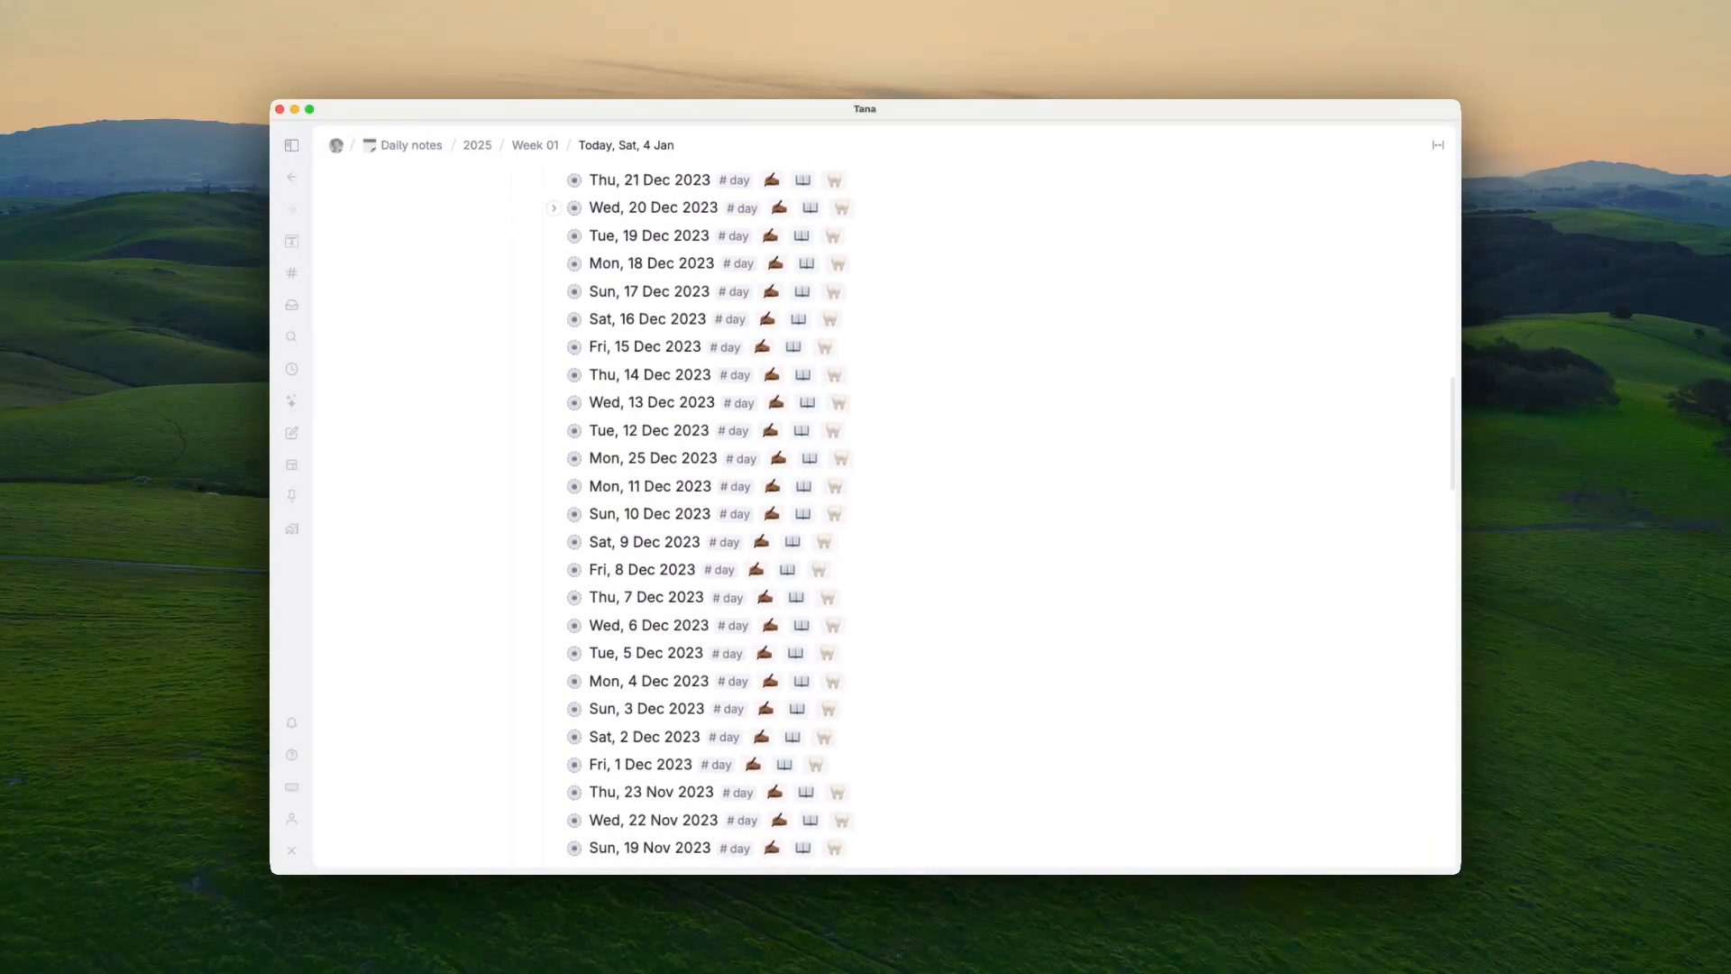
pyautogui.scroll(18, 634, 567)
pyautogui.scroll(20, 633, 559)
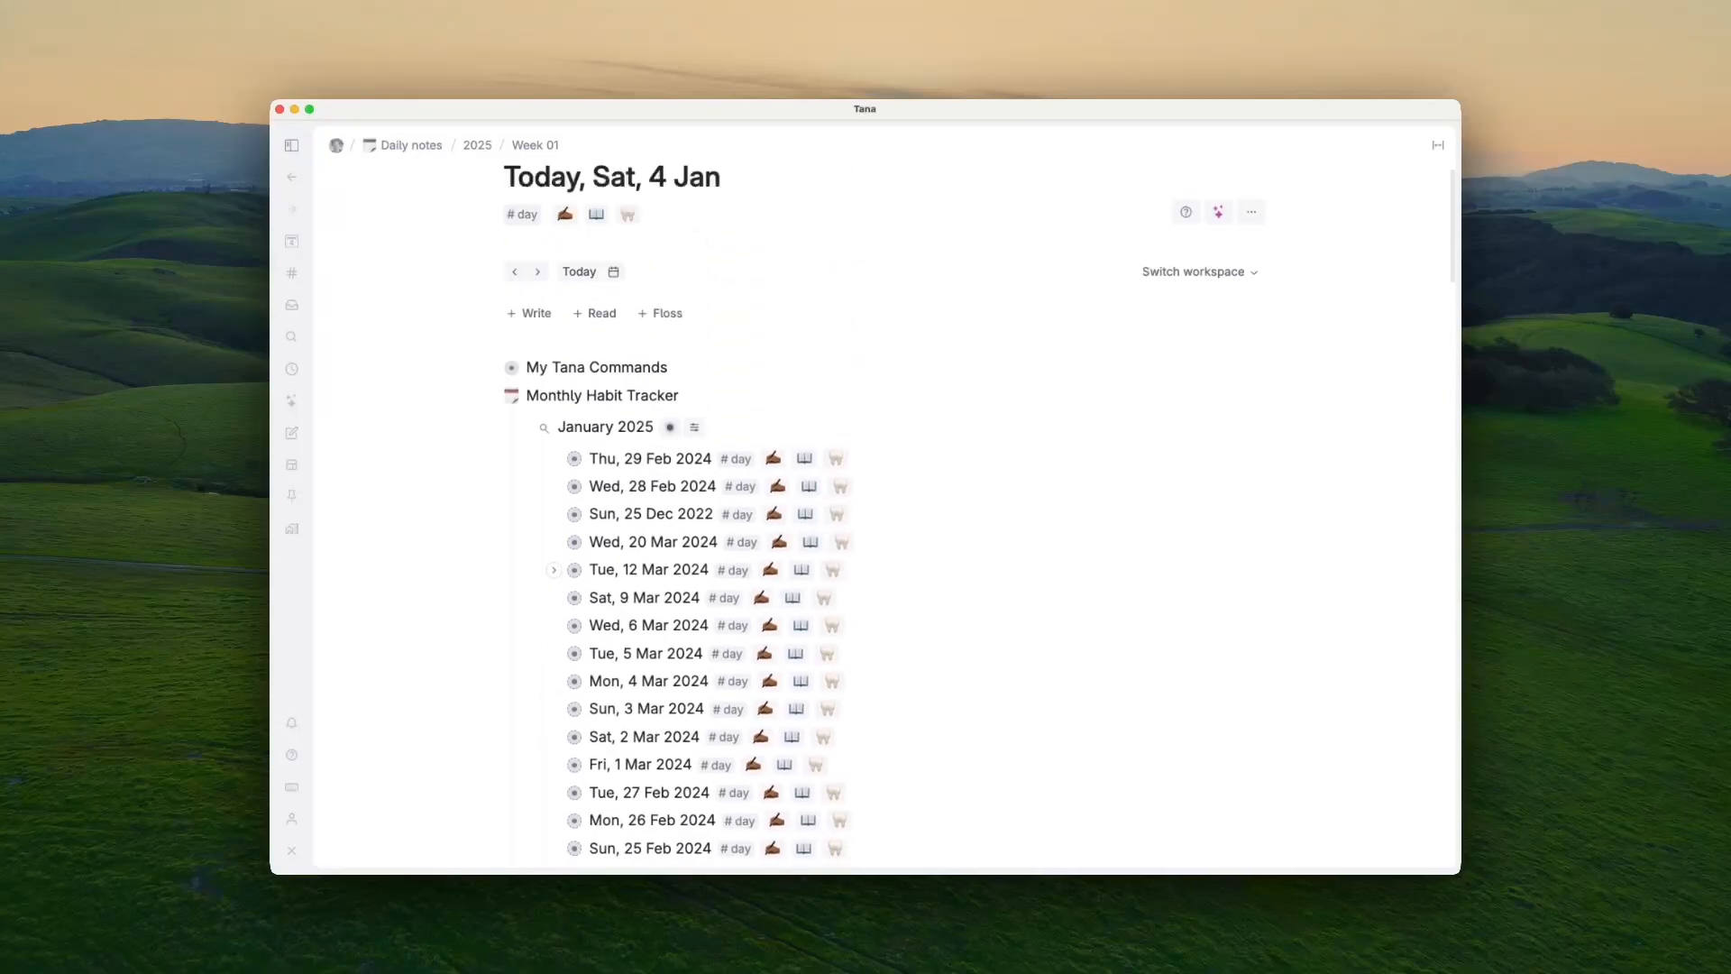
pyautogui.scroll(-5, 633, 559)
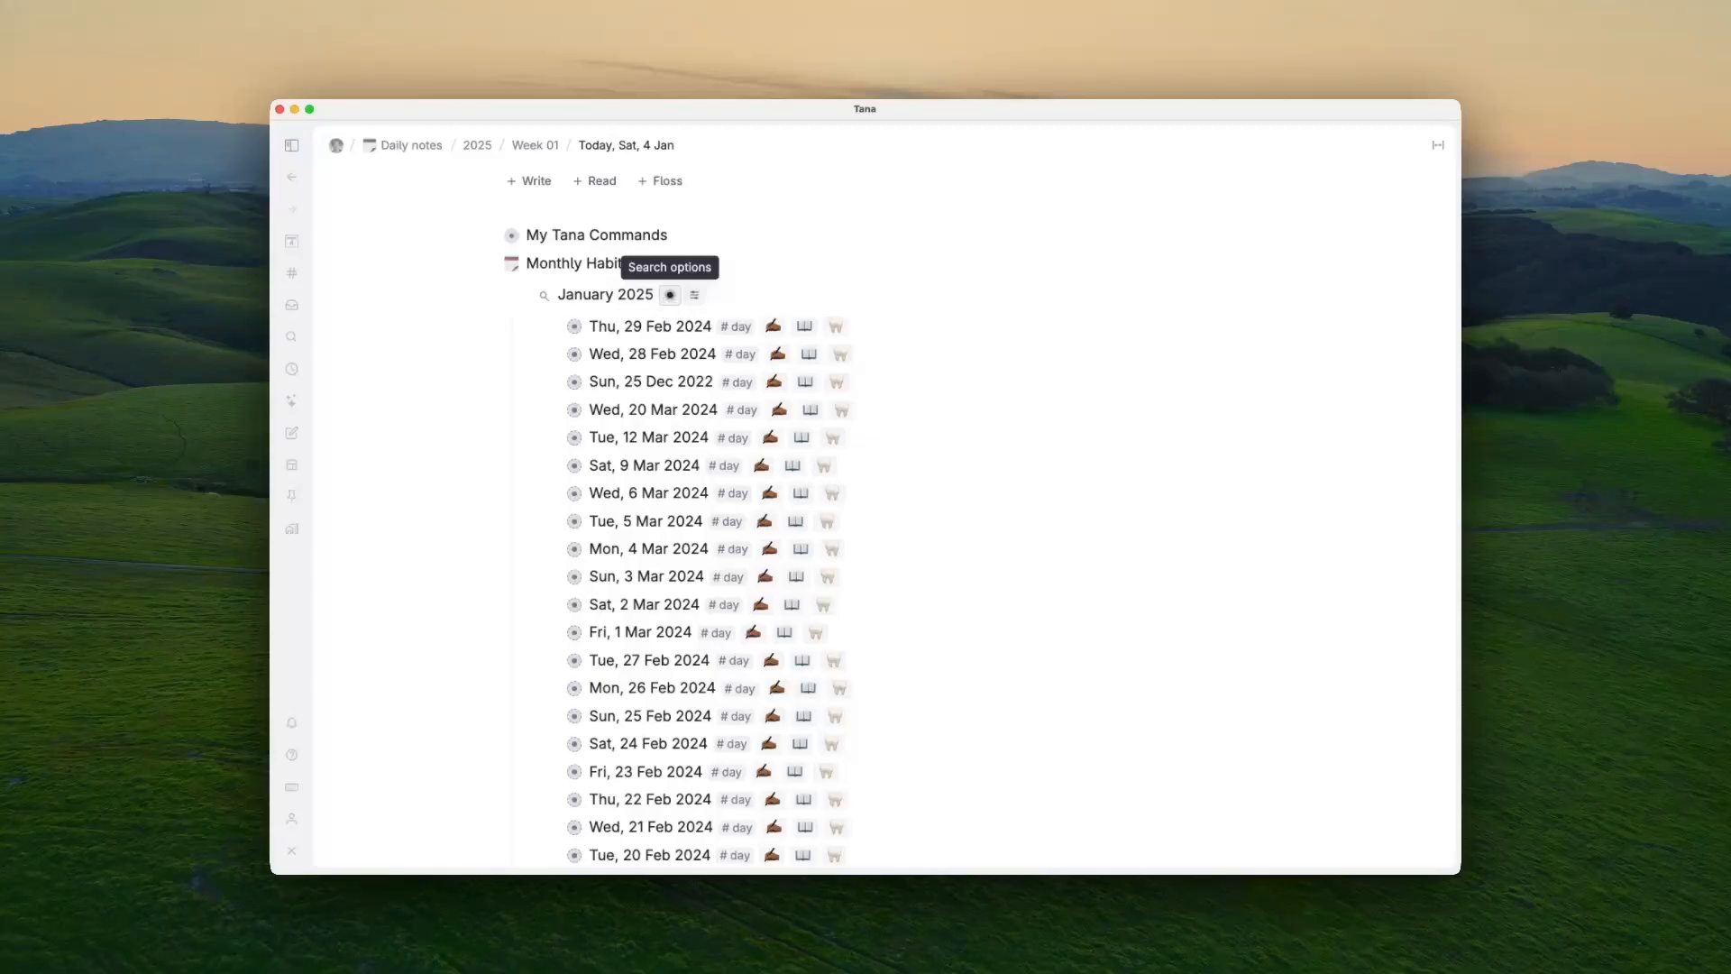
# Step: Open the query editor of the January 2025 search
pyautogui.click(670, 297)
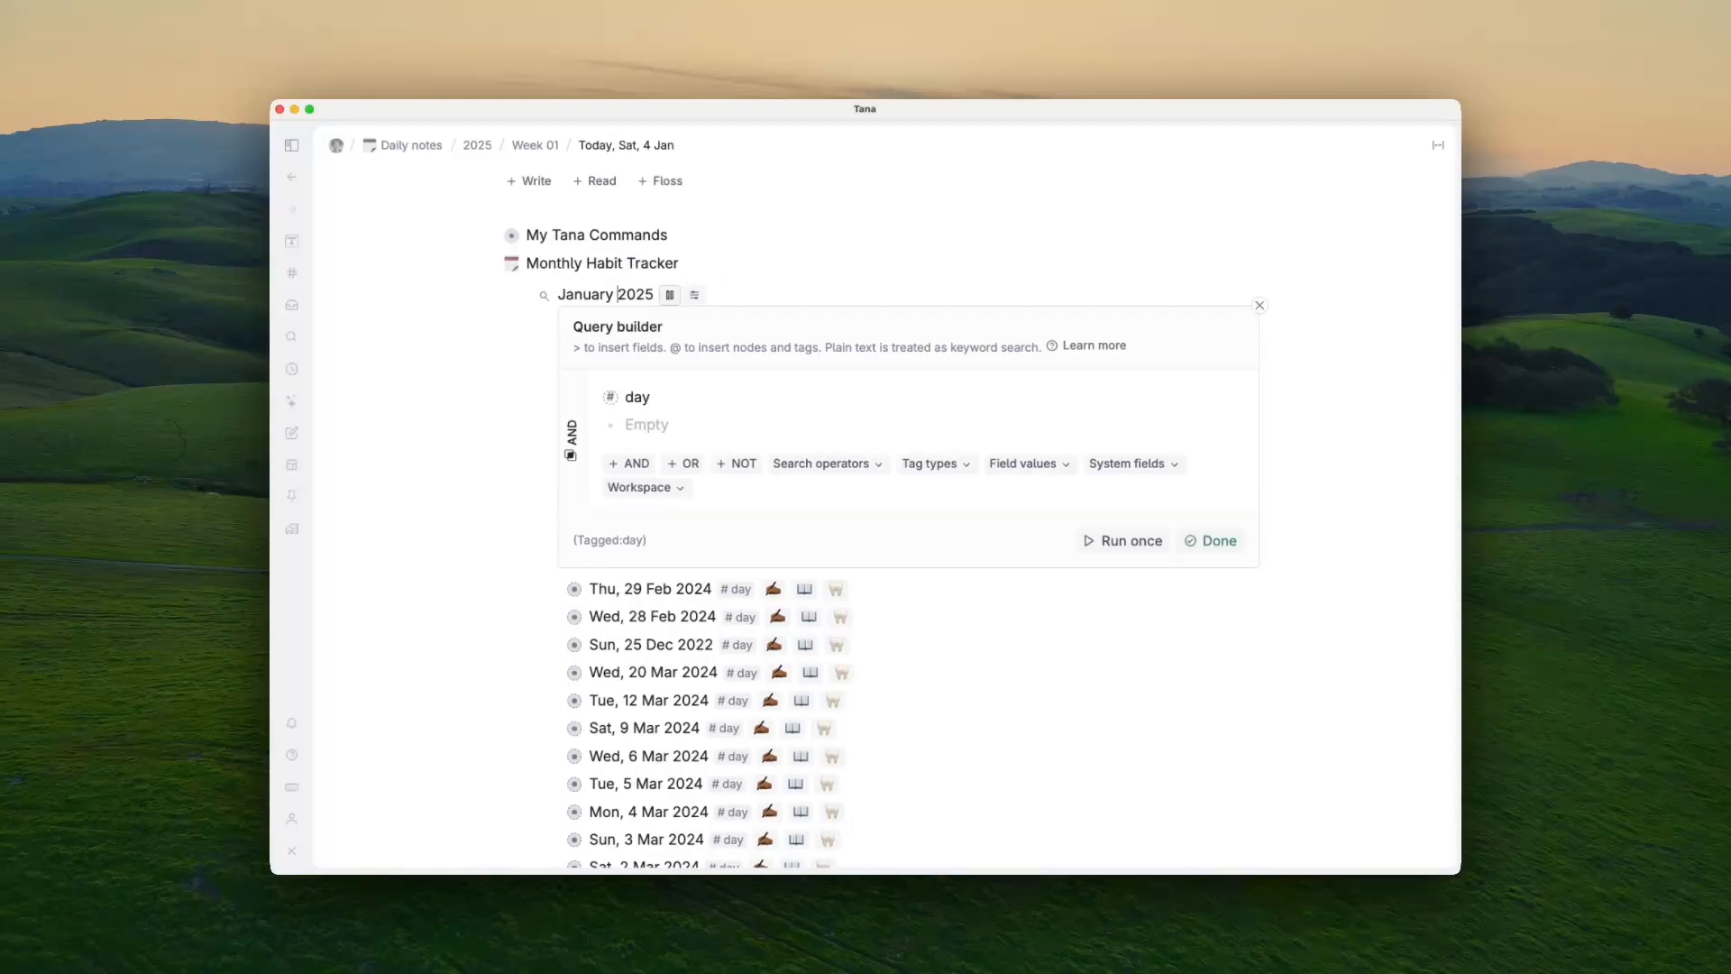
pyautogui.click(670, 296)
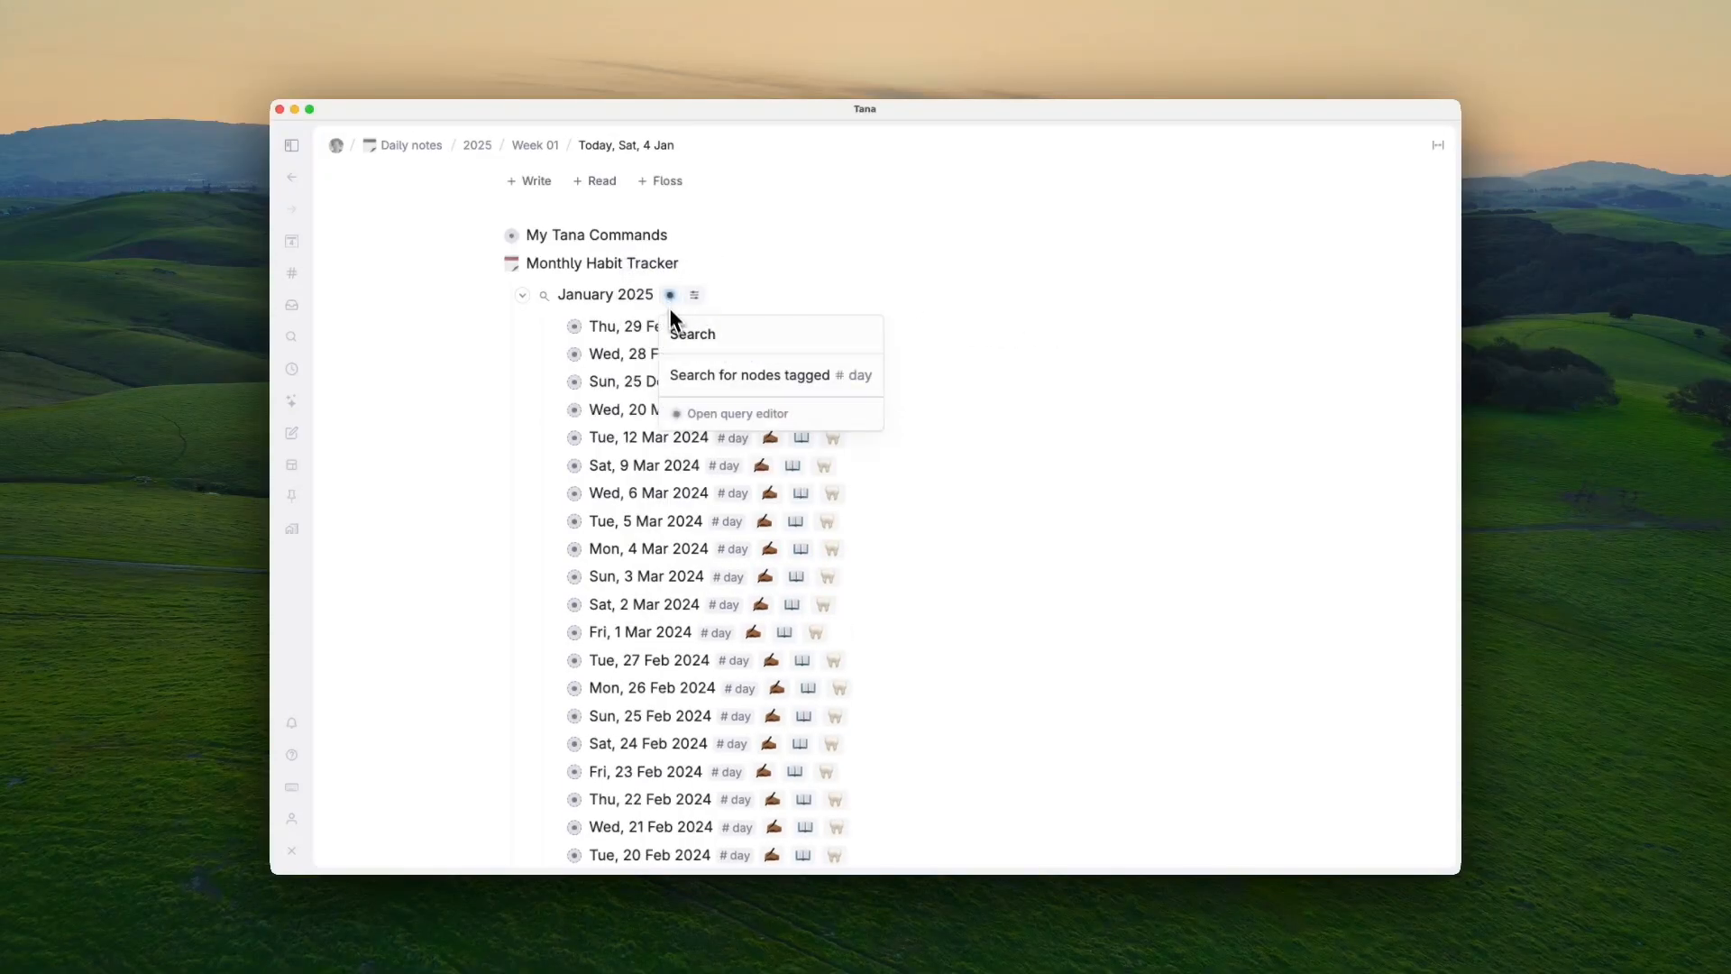
pyautogui.click(700, 416)
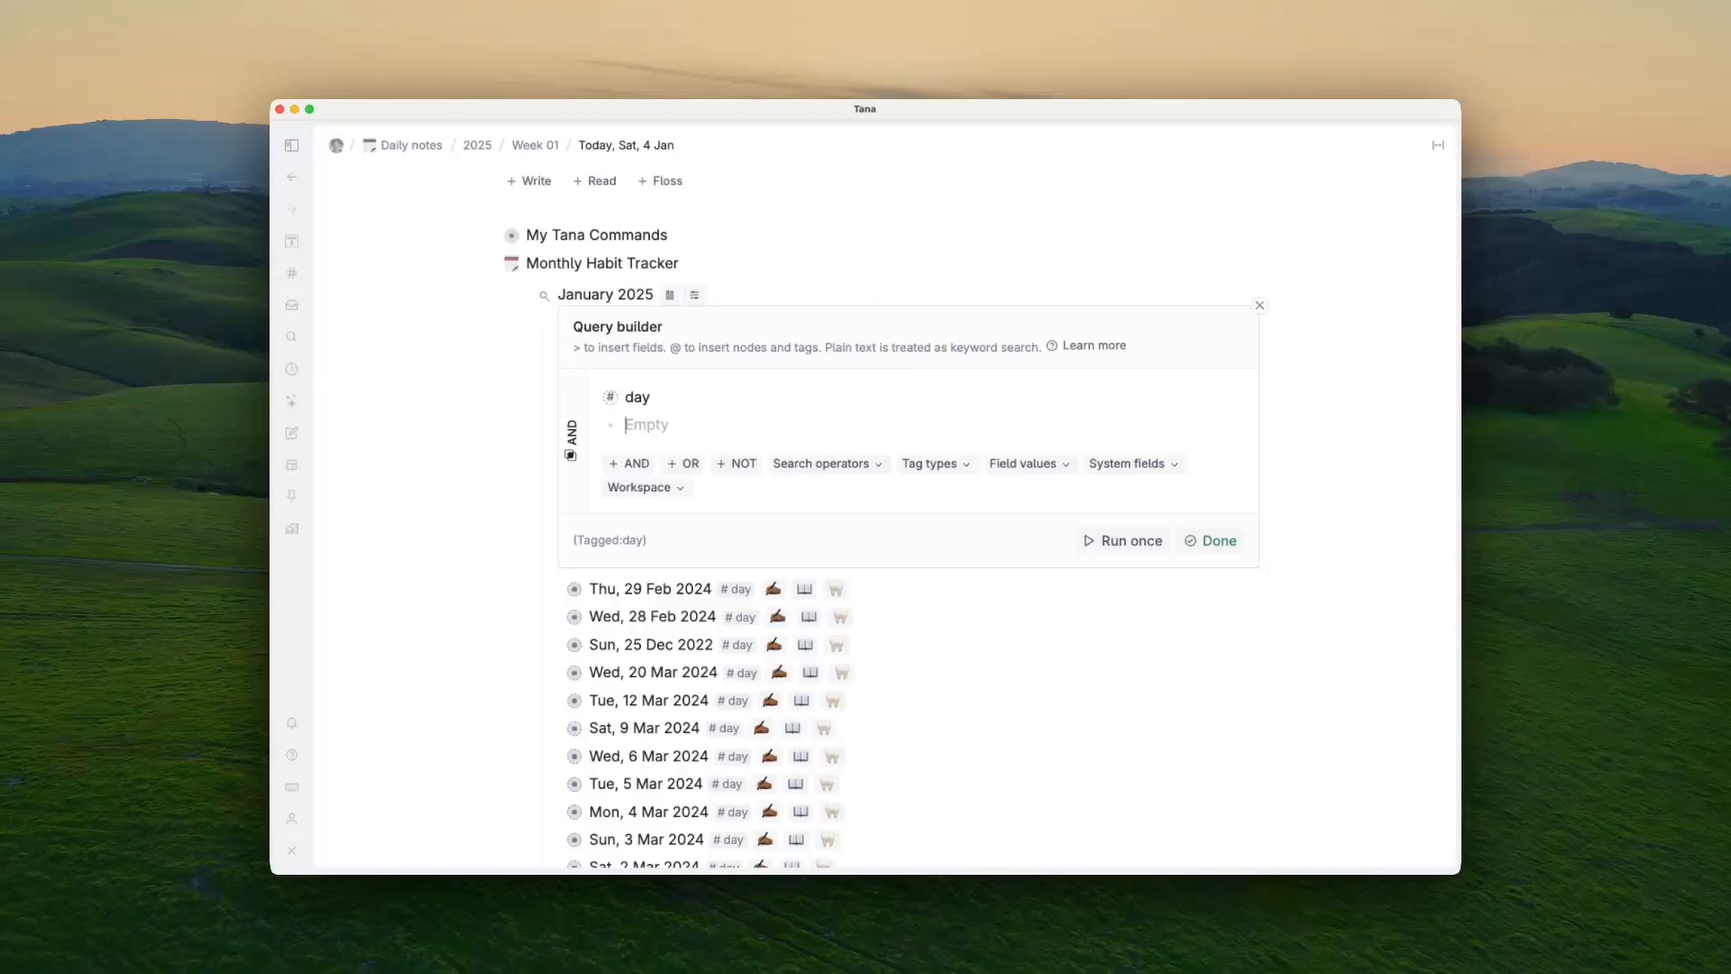
pyautogui.scroll(-3, 695, 631)
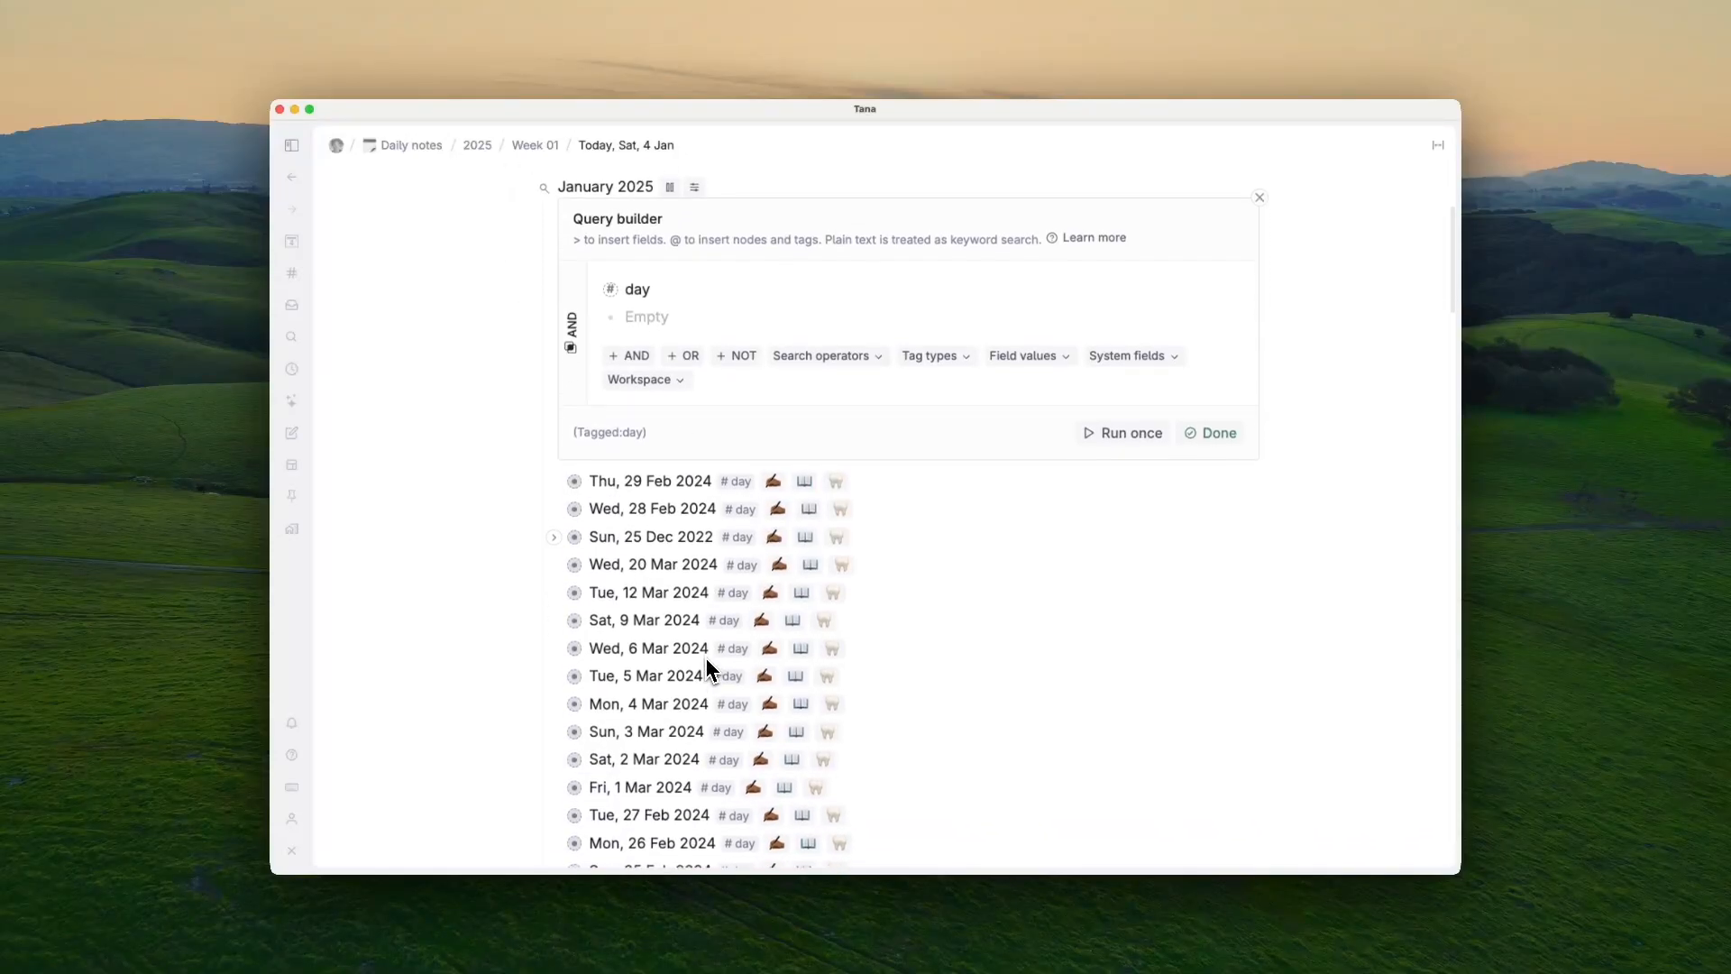
pyautogui.scroll(1, 705, 658)
pyautogui.scroll(1, 707, 663)
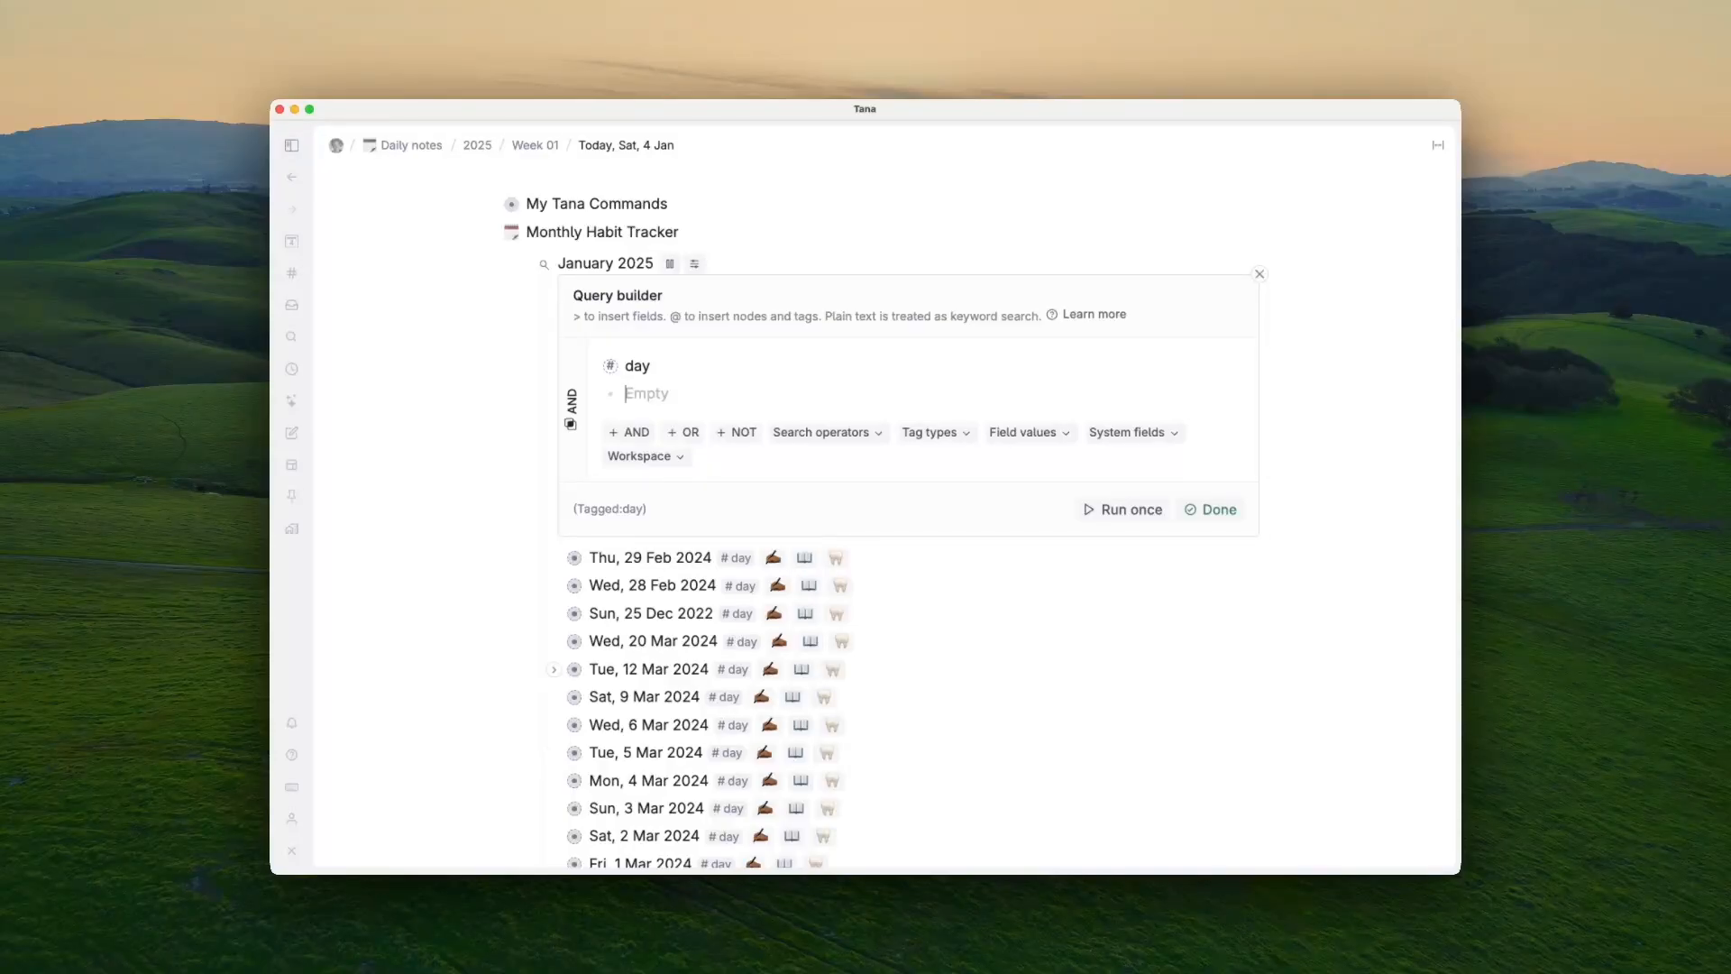
# Step: Try adding the Date from calendar node field to the January 2025 query and remove that field line again
pyautogui.write('>')
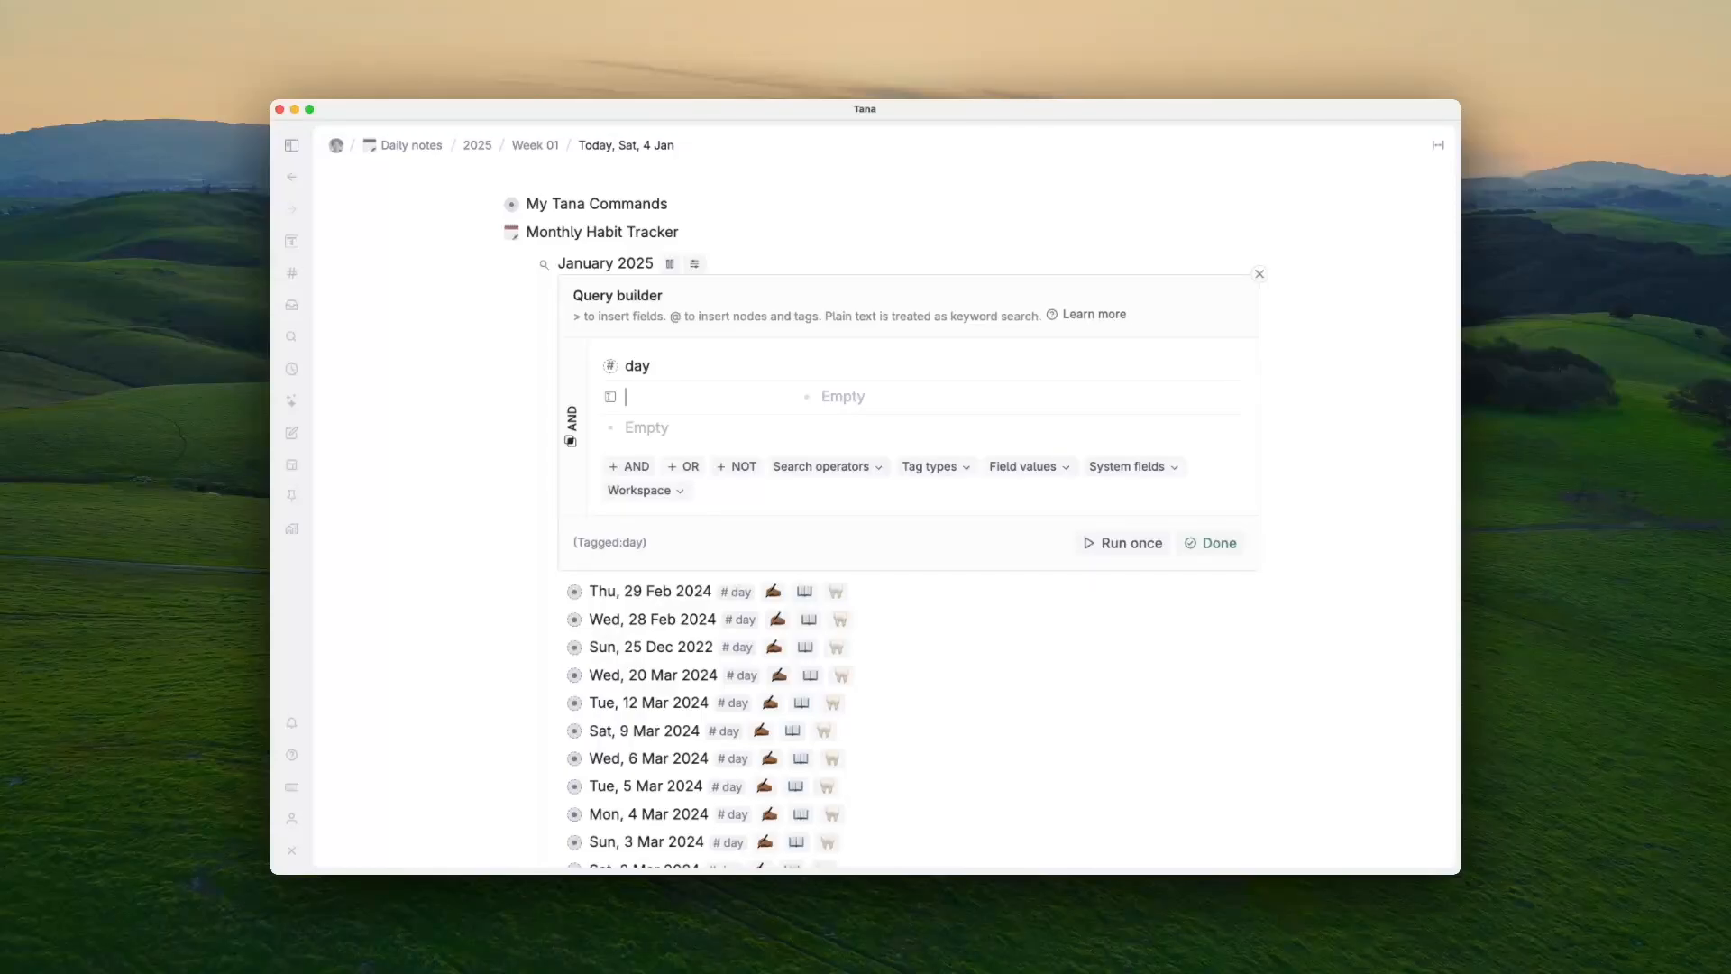
pyautogui.write('dat')
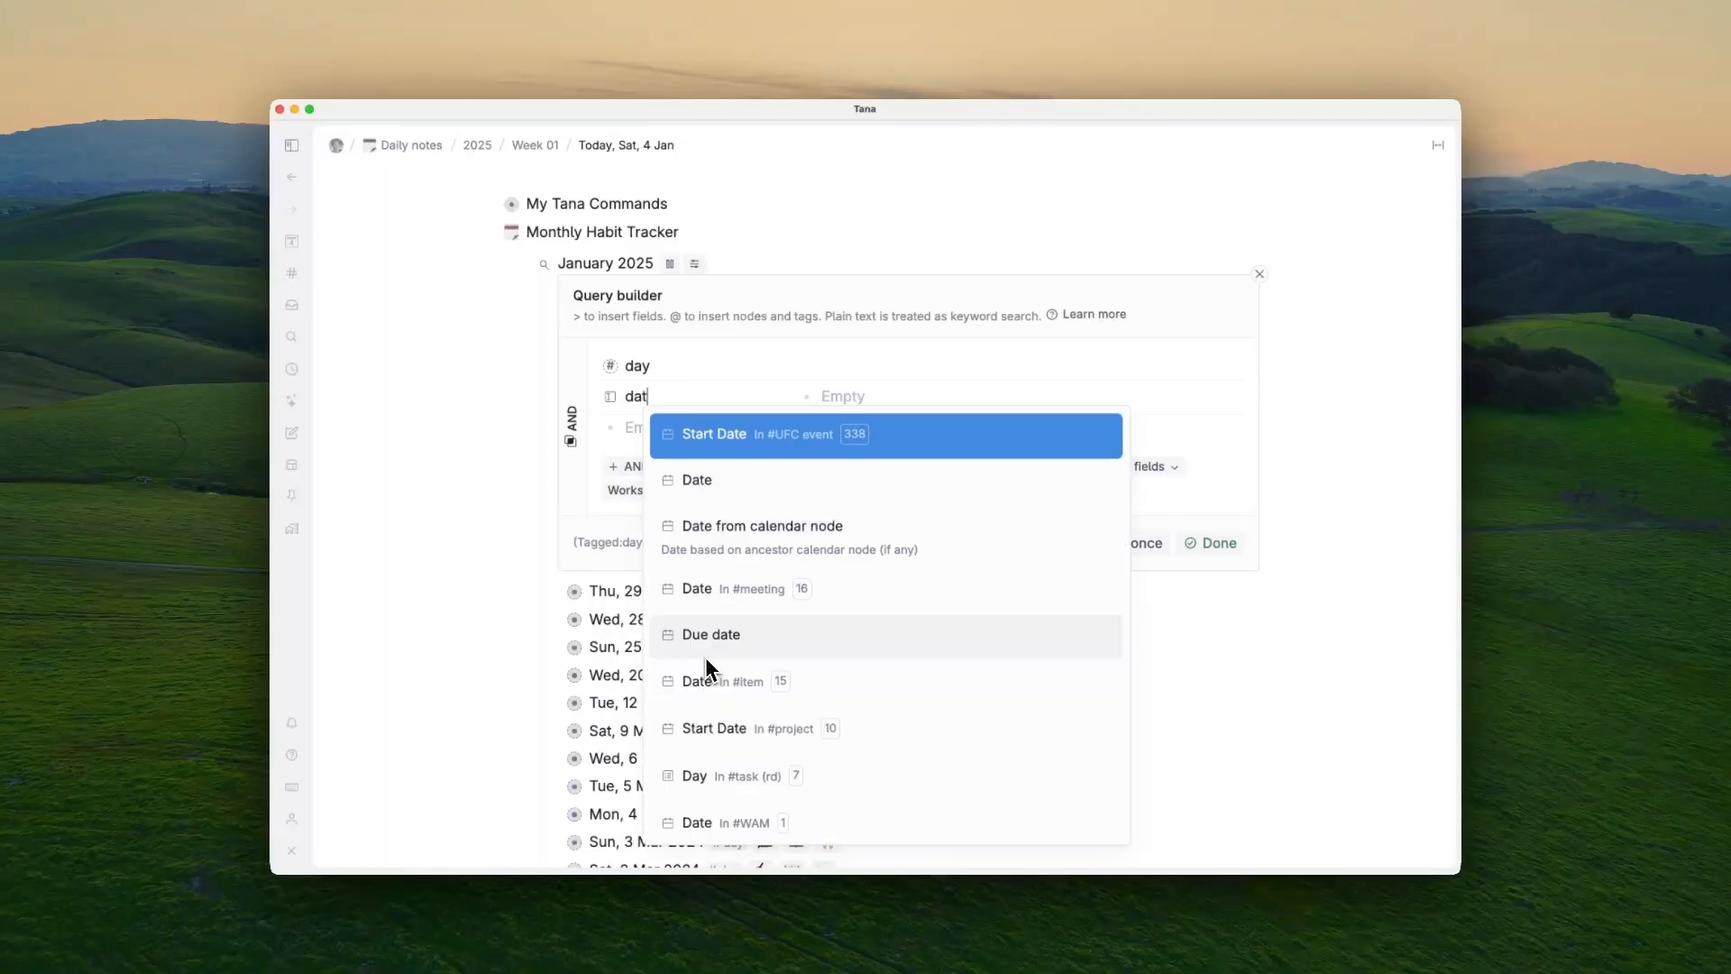
pyautogui.click(809, 552)
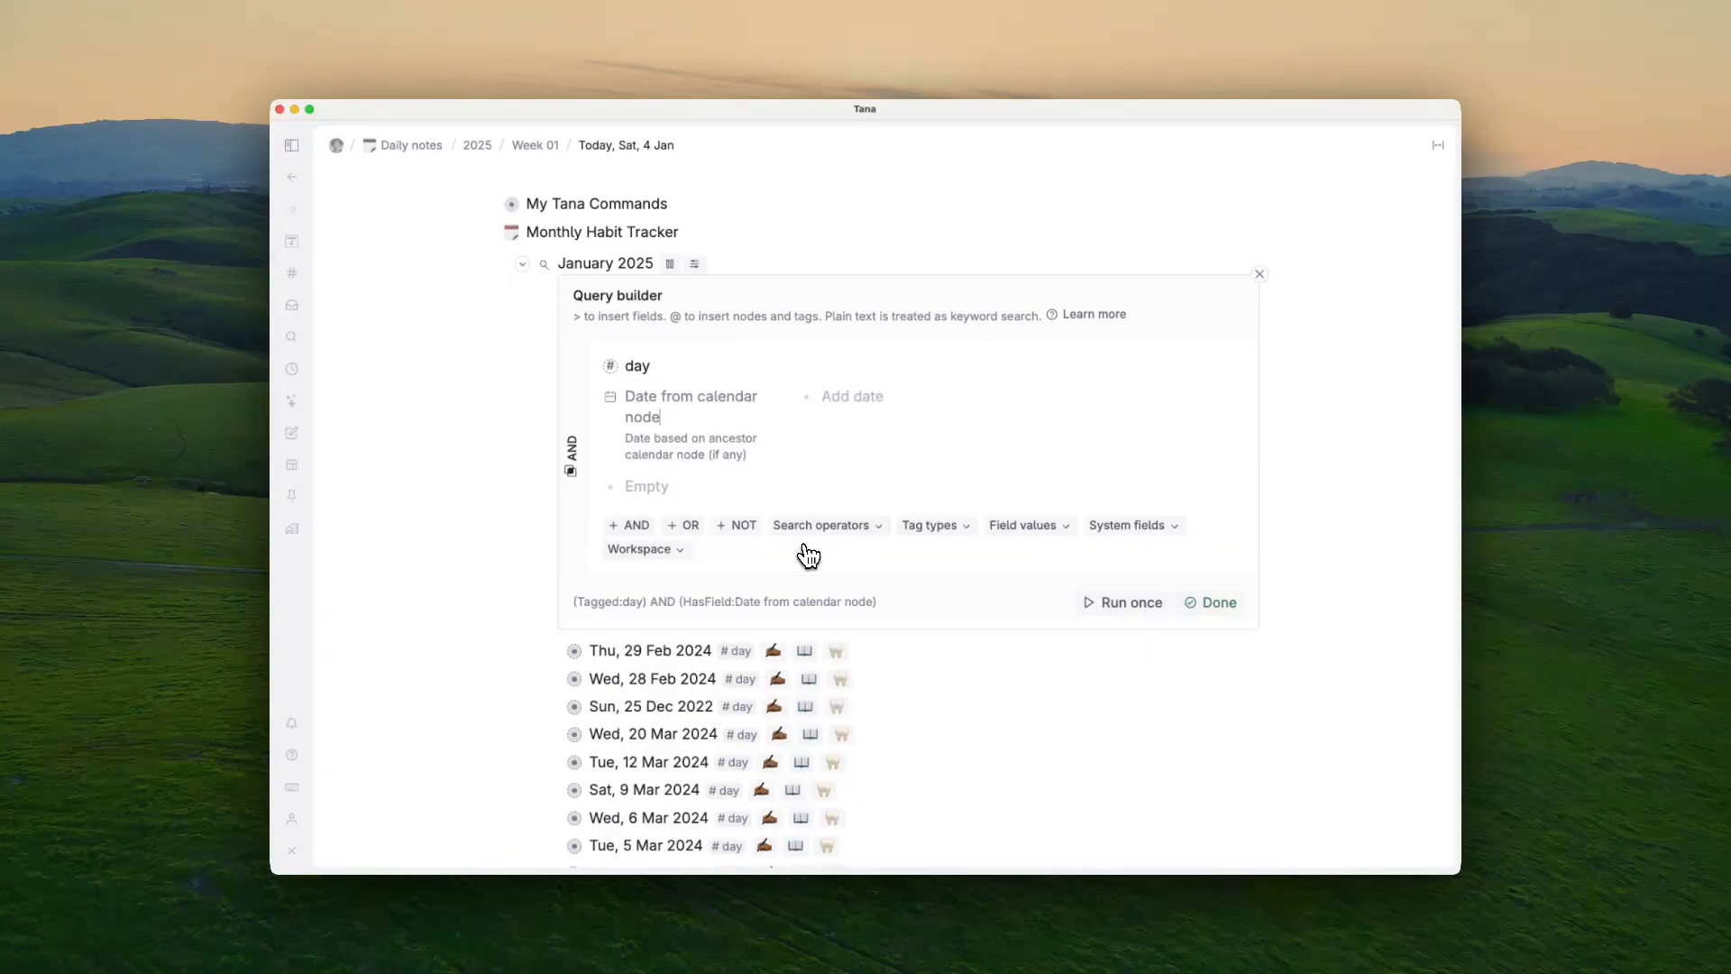
pyautogui.click(624, 471)
pyautogui.press('super+z')
pyautogui.press('super+z')
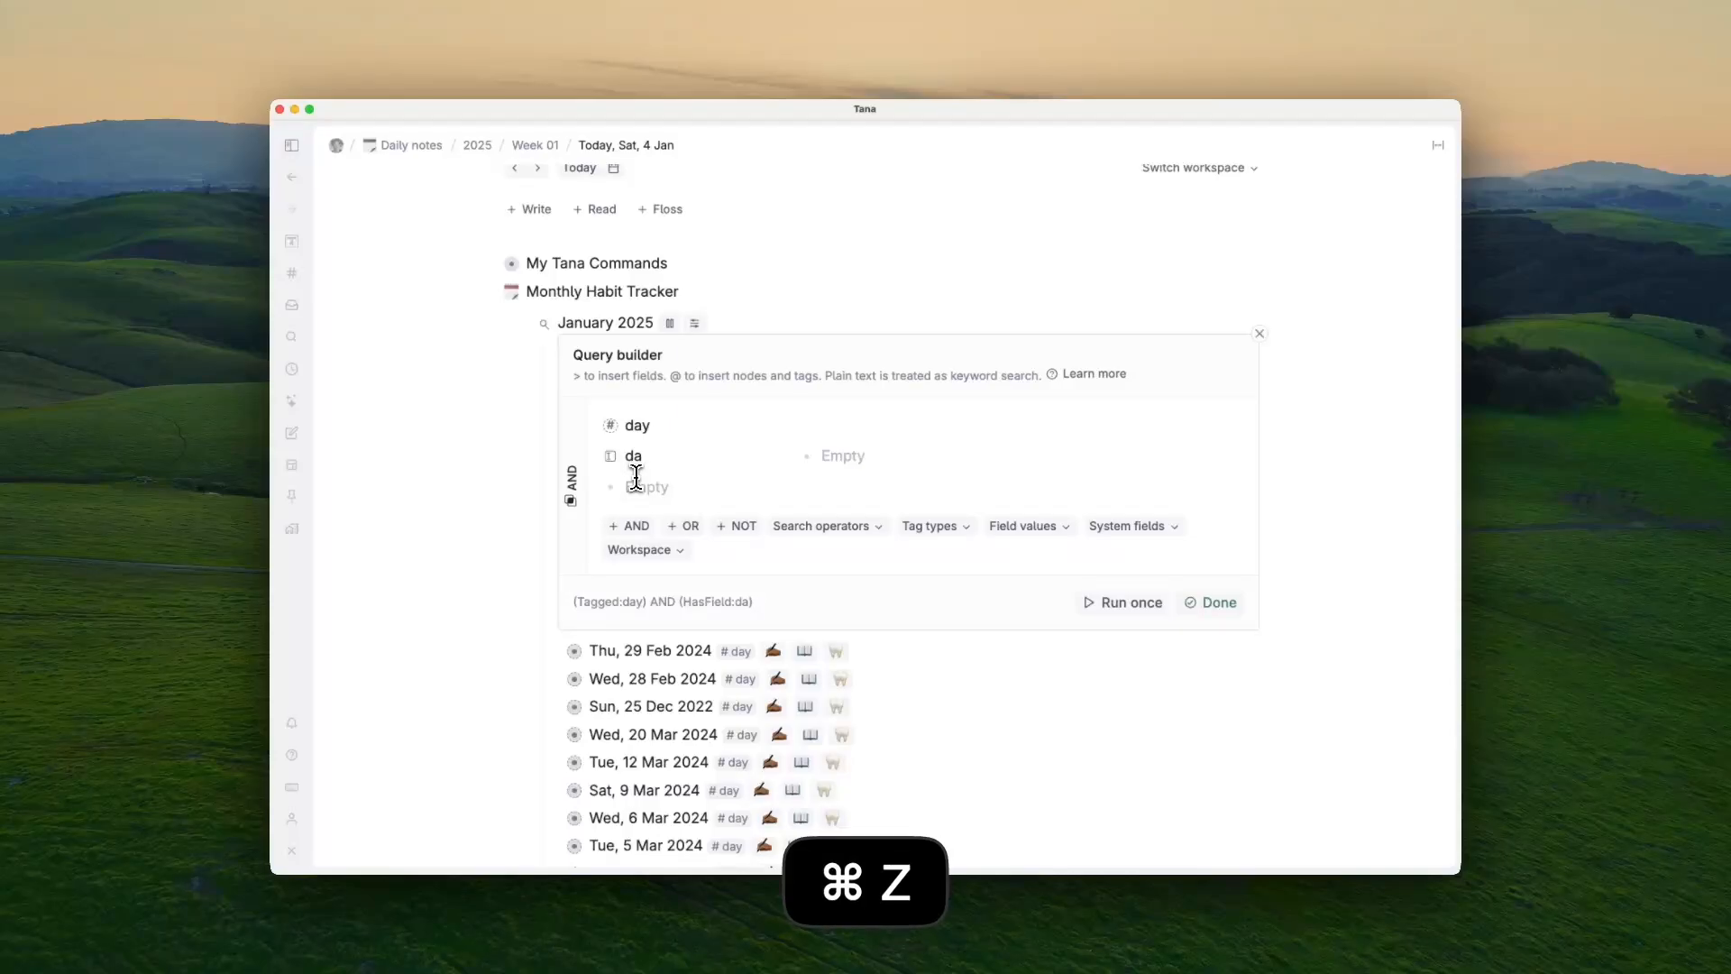
pyautogui.click(611, 455)
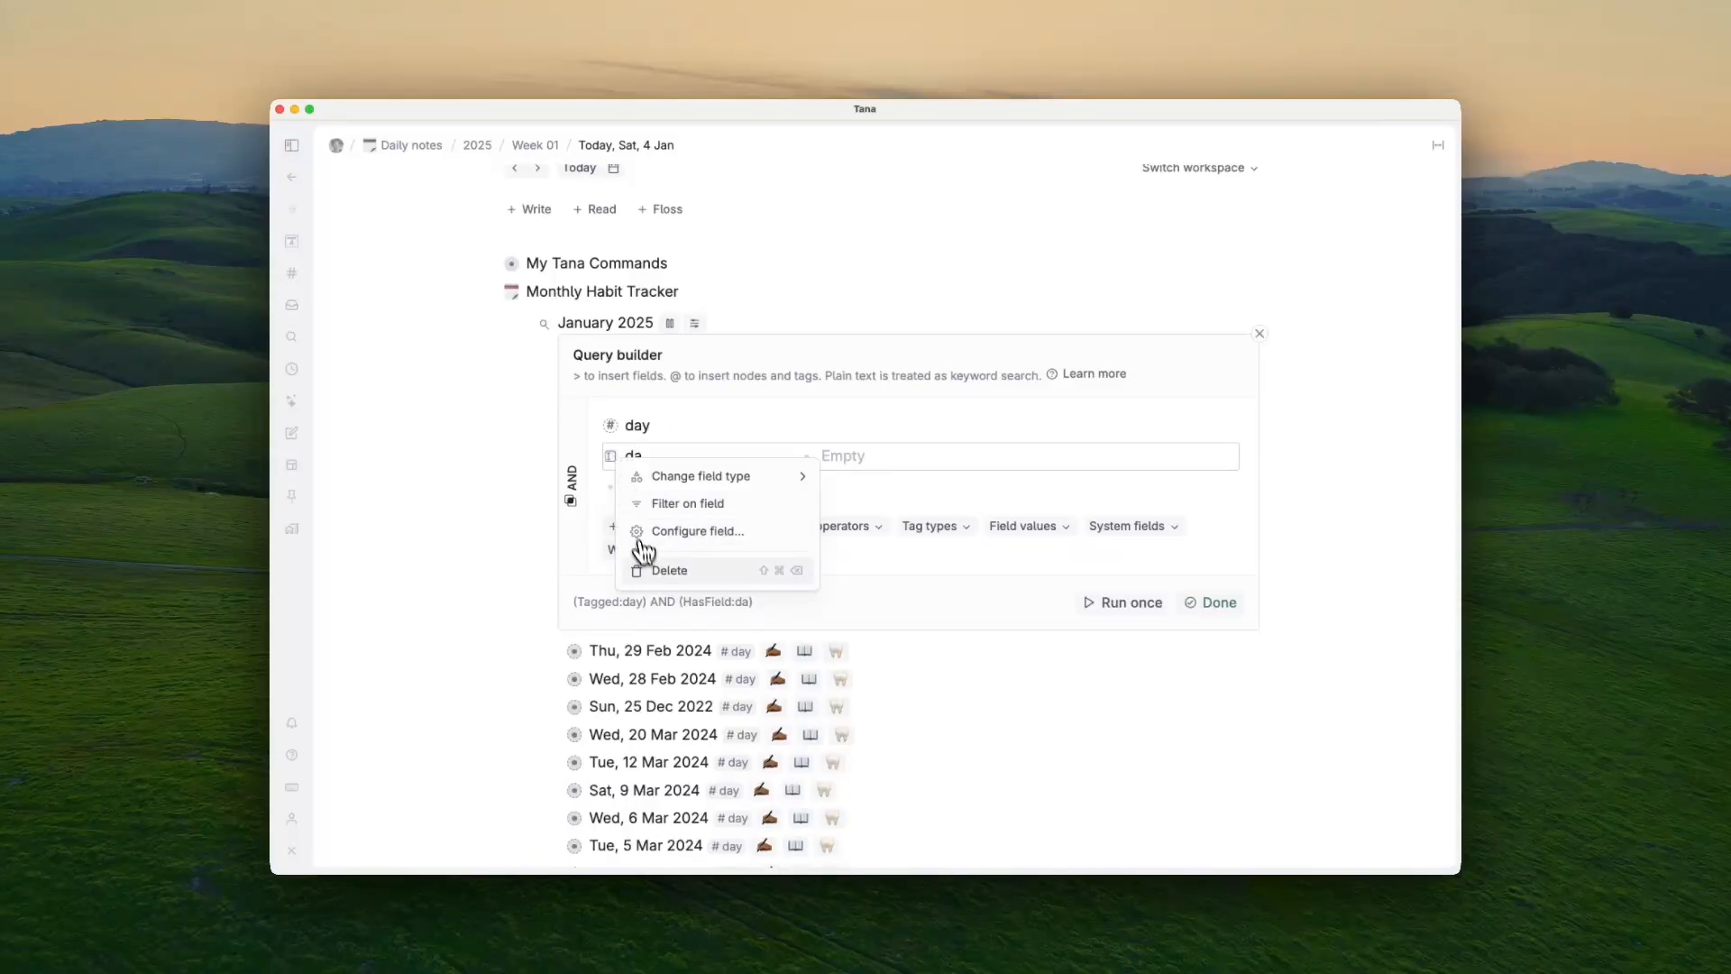
pyautogui.click(650, 570)
pyautogui.click(642, 453)
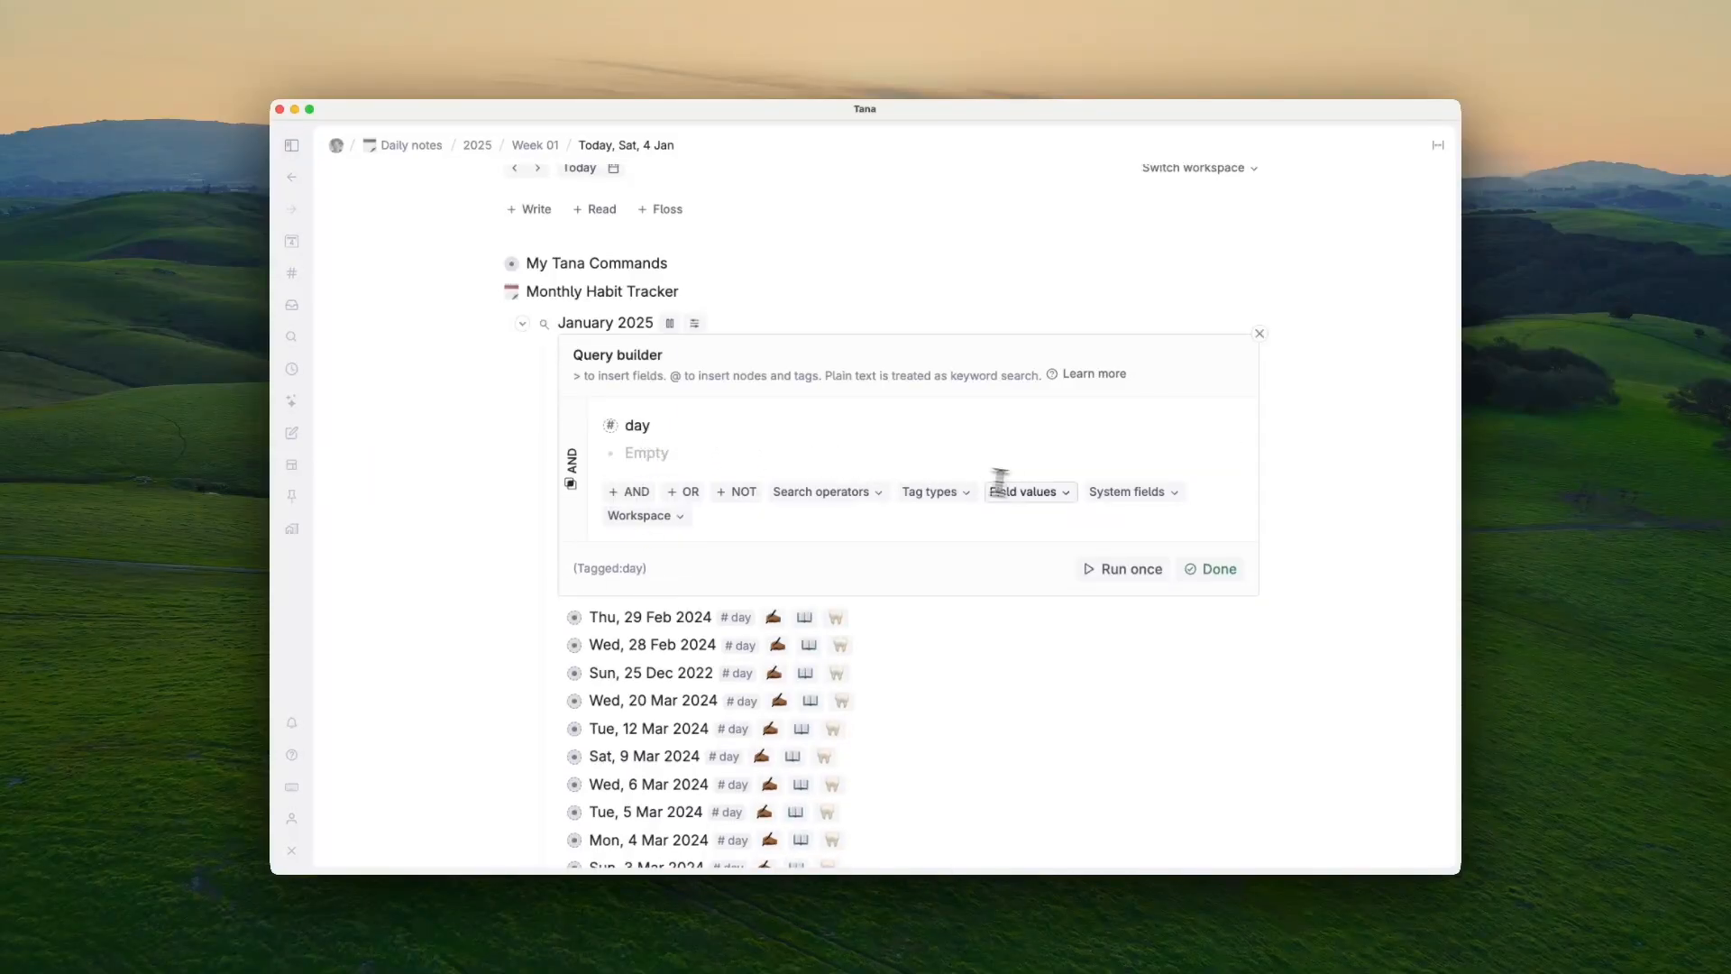
# Step: Add the system field Date from calendar node to the January 2025 query, set it to the whole month of January 2025, and finish the query
pyautogui.click(1114, 496)
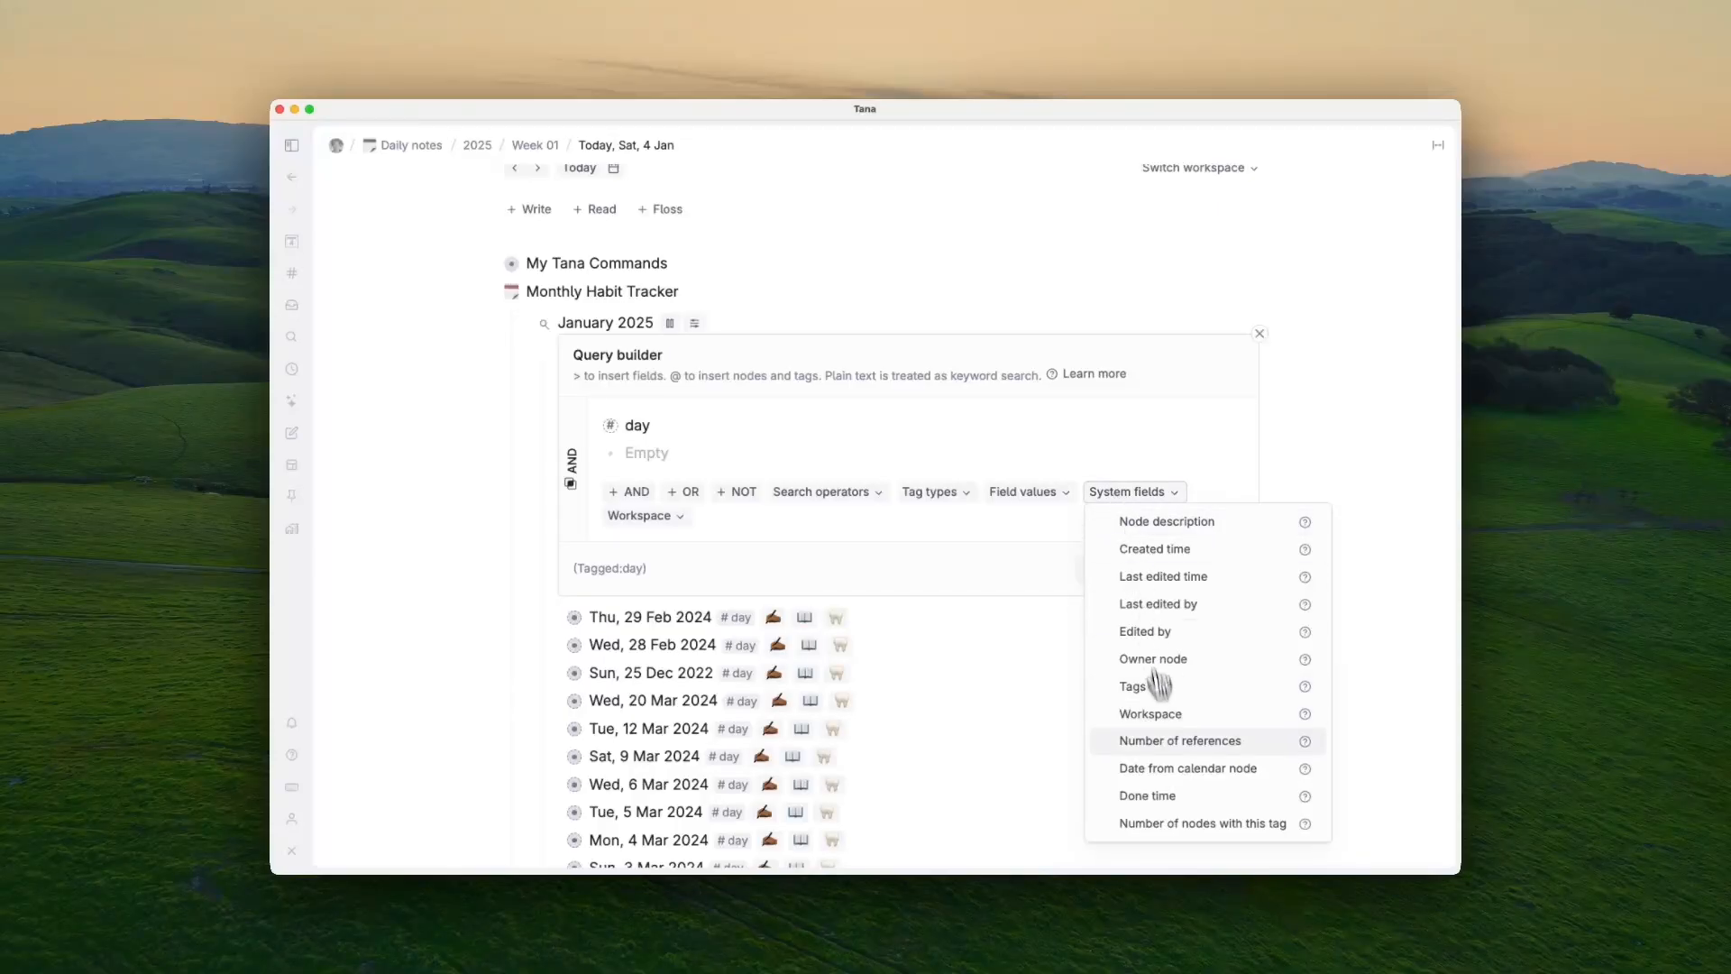
pyautogui.click(1164, 772)
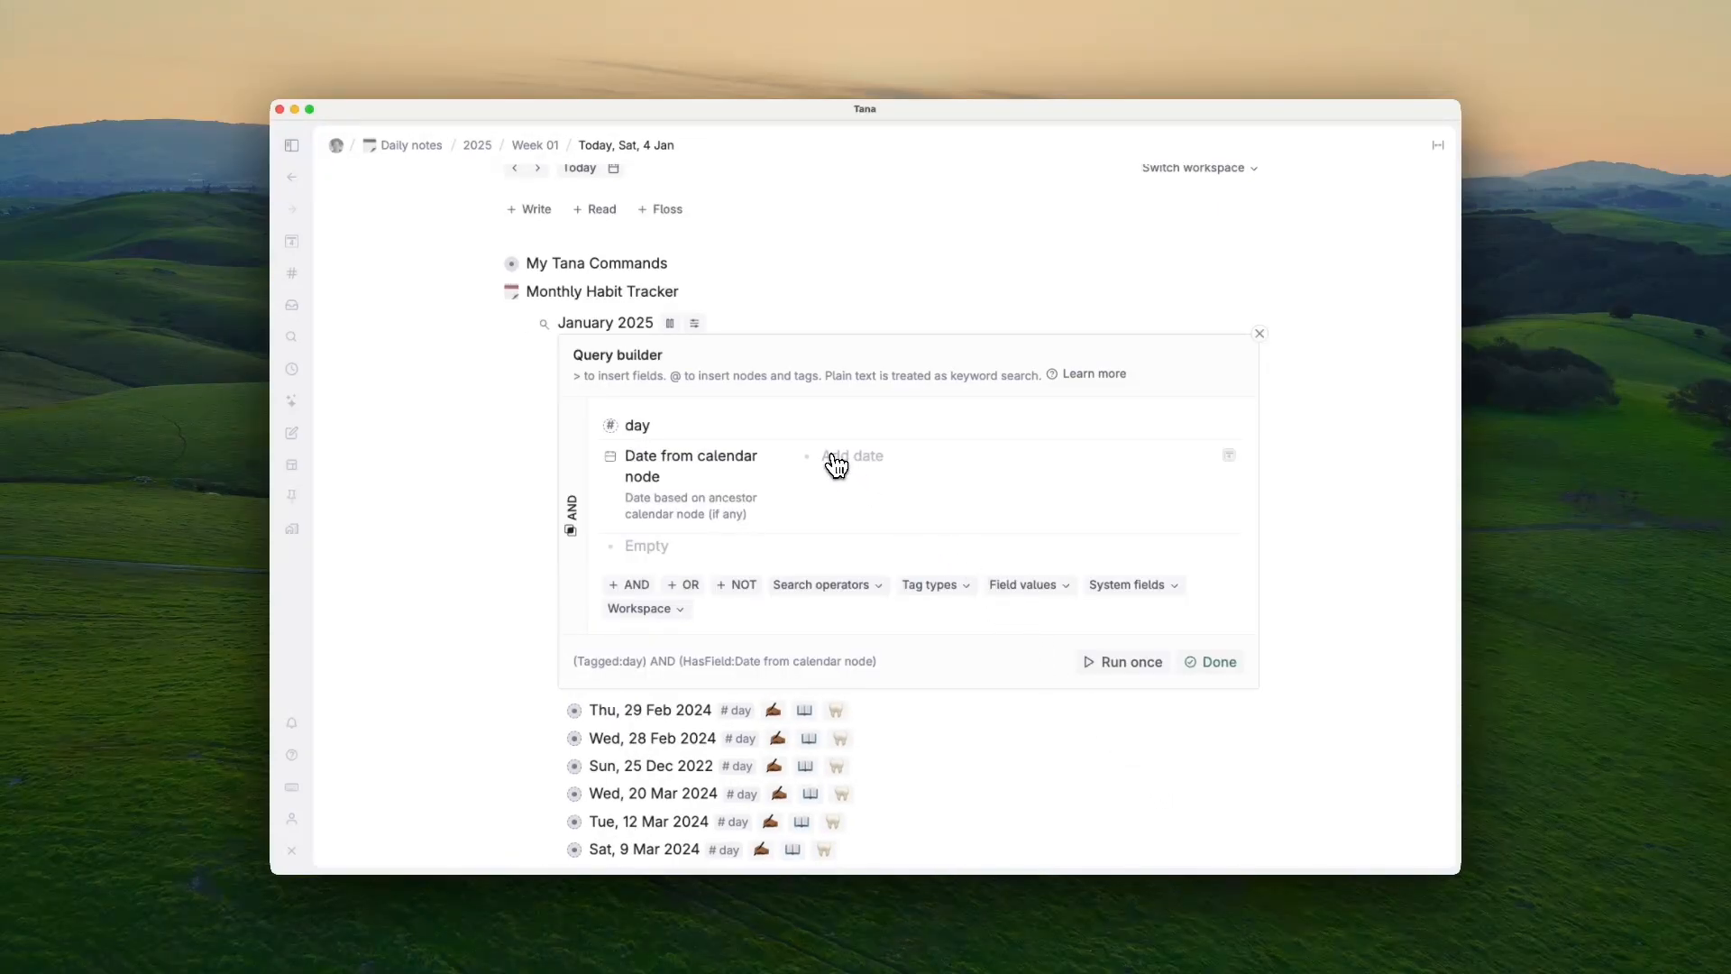
pyautogui.click(1229, 458)
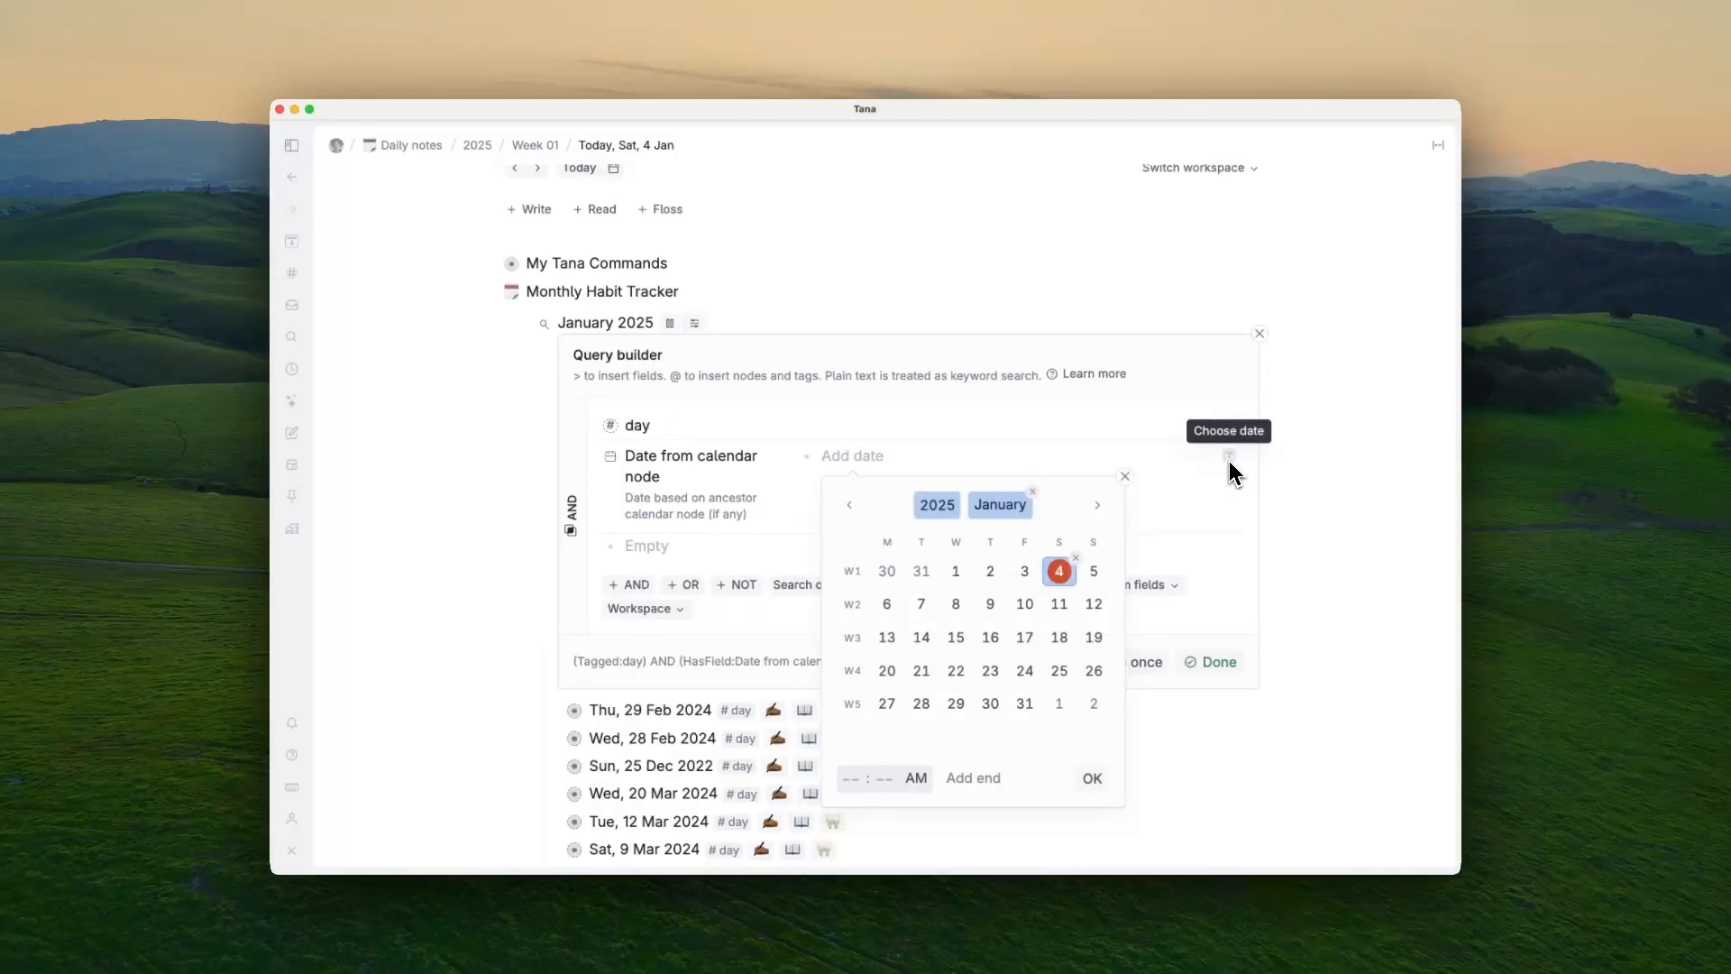
pyautogui.click(1076, 558)
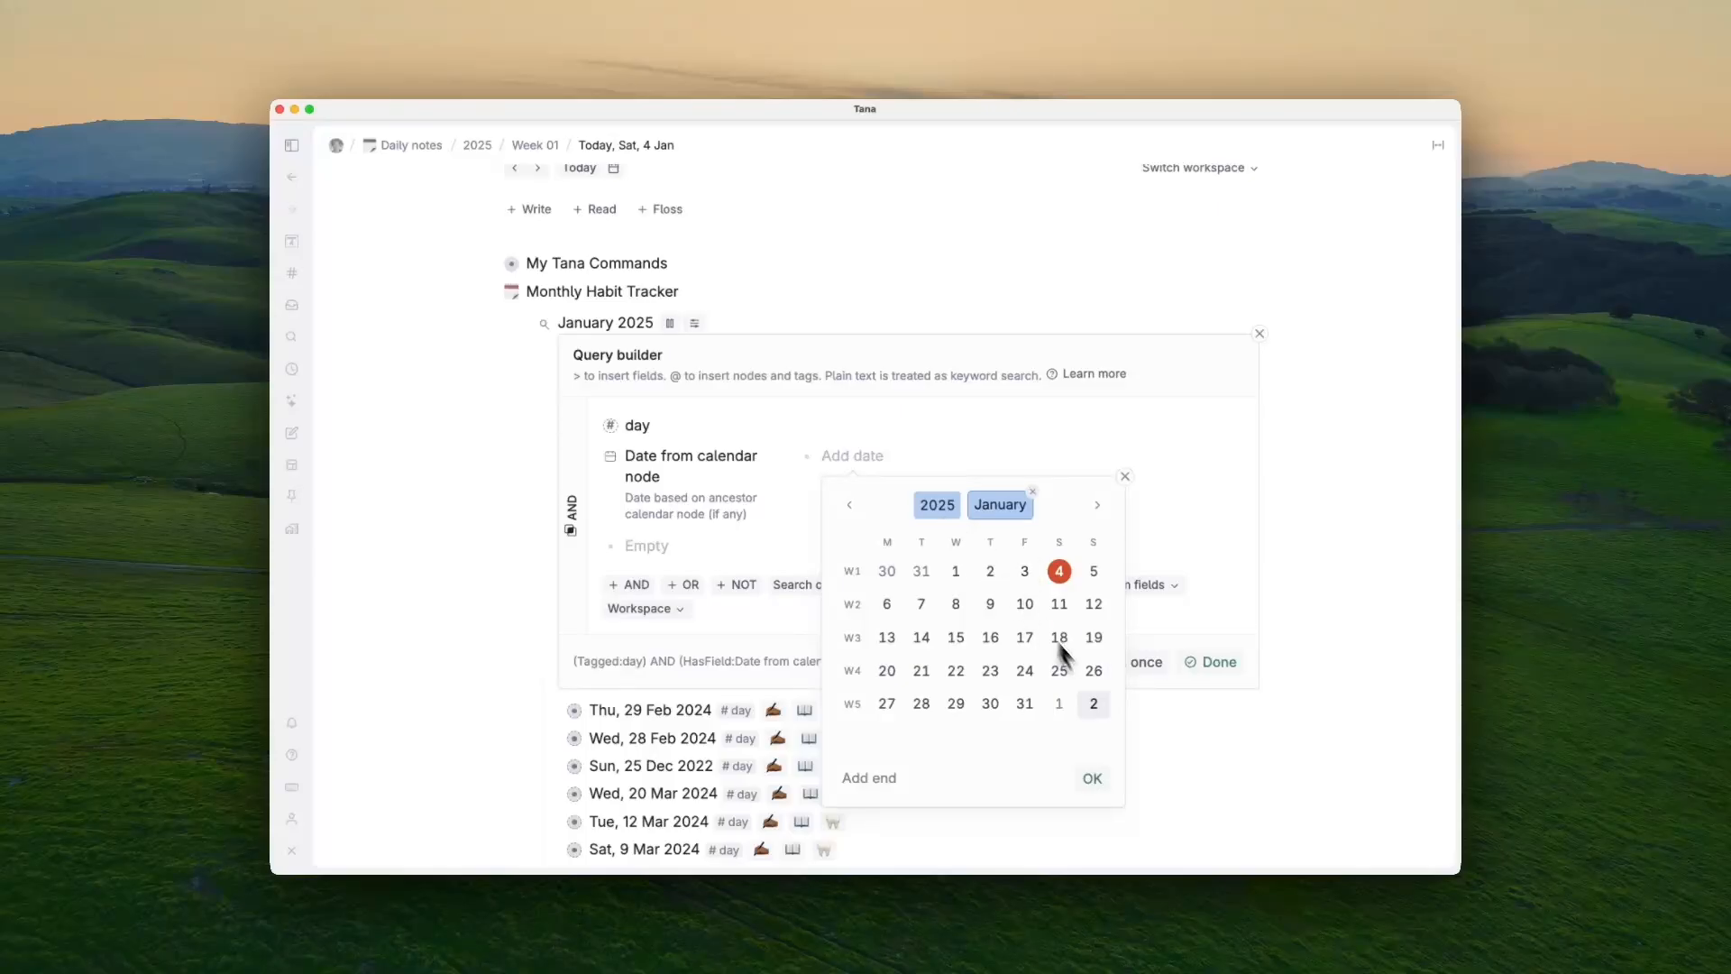
pyautogui.click(1093, 774)
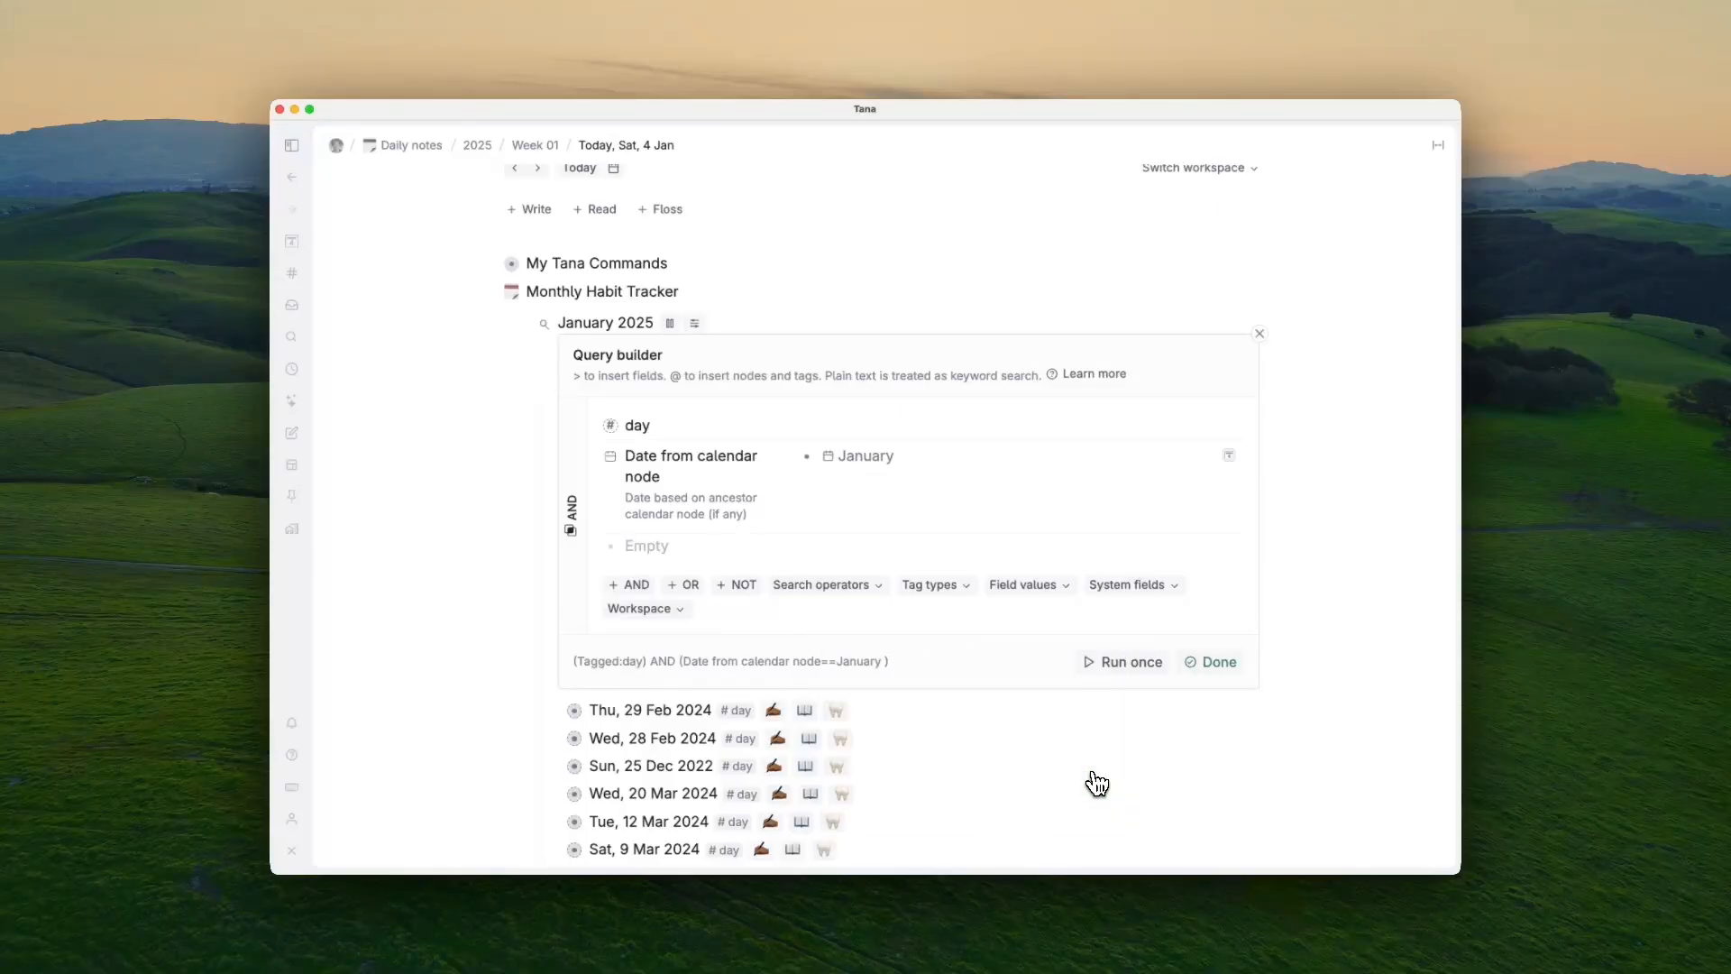
pyautogui.click(1195, 665)
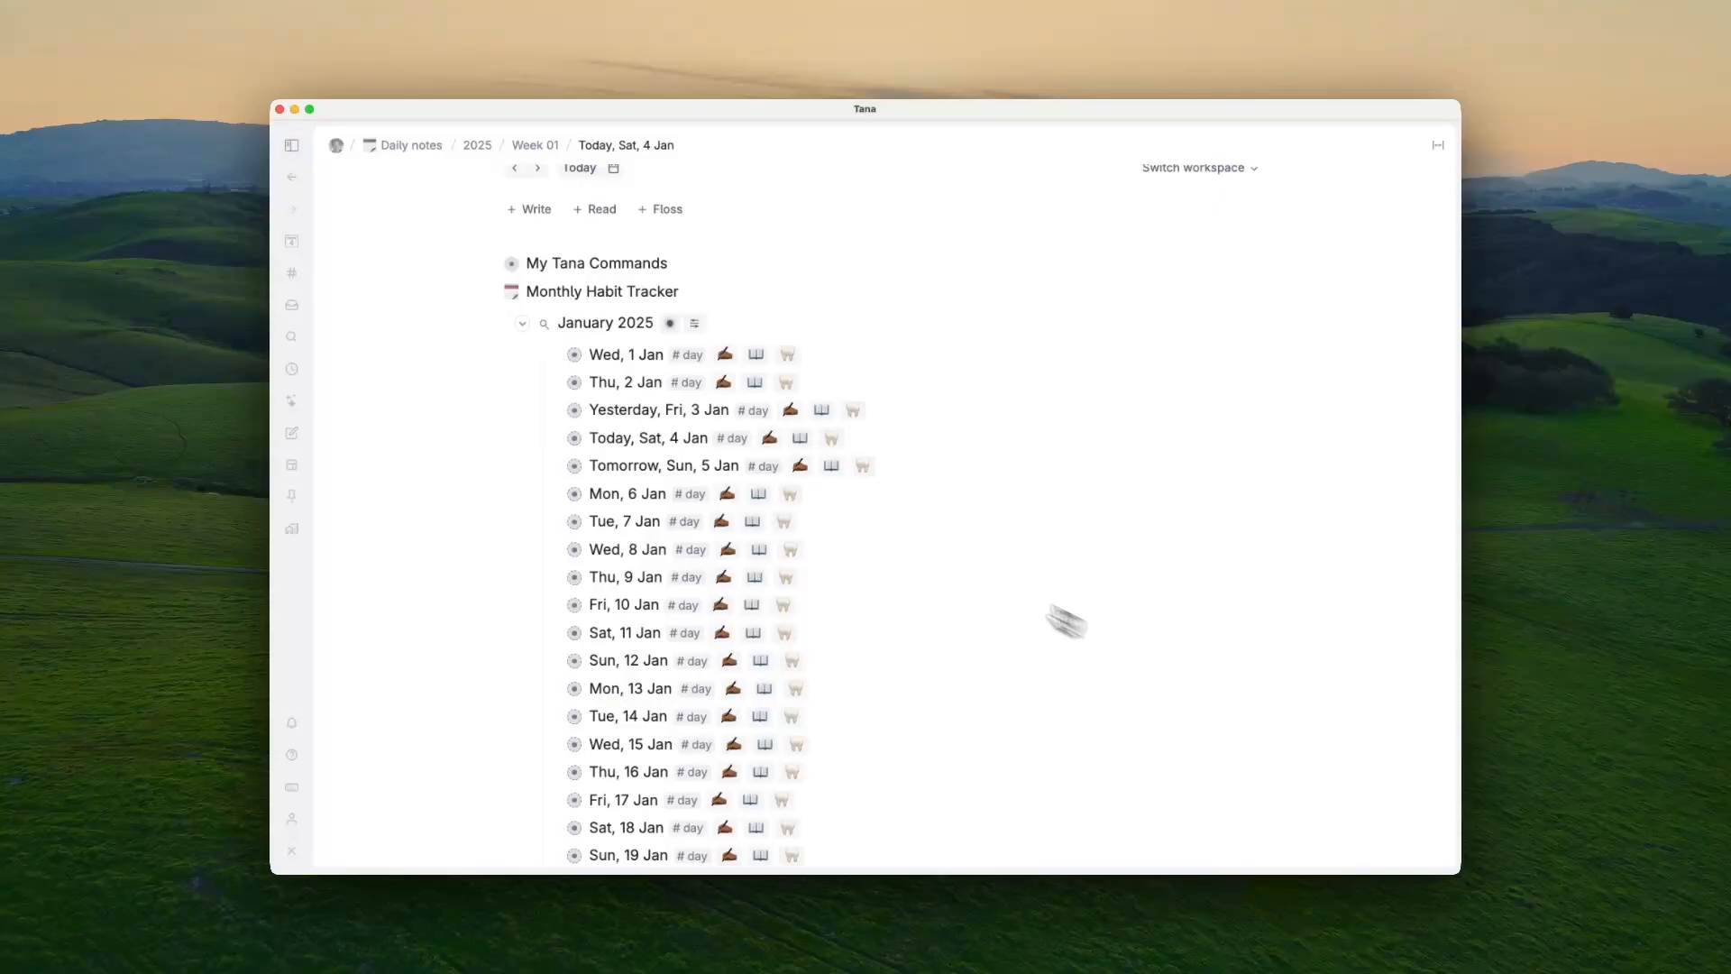
# Step: Check the January 2025 search results through the end of the month and display them as a table
pyautogui.scroll(-5, 689, 371)
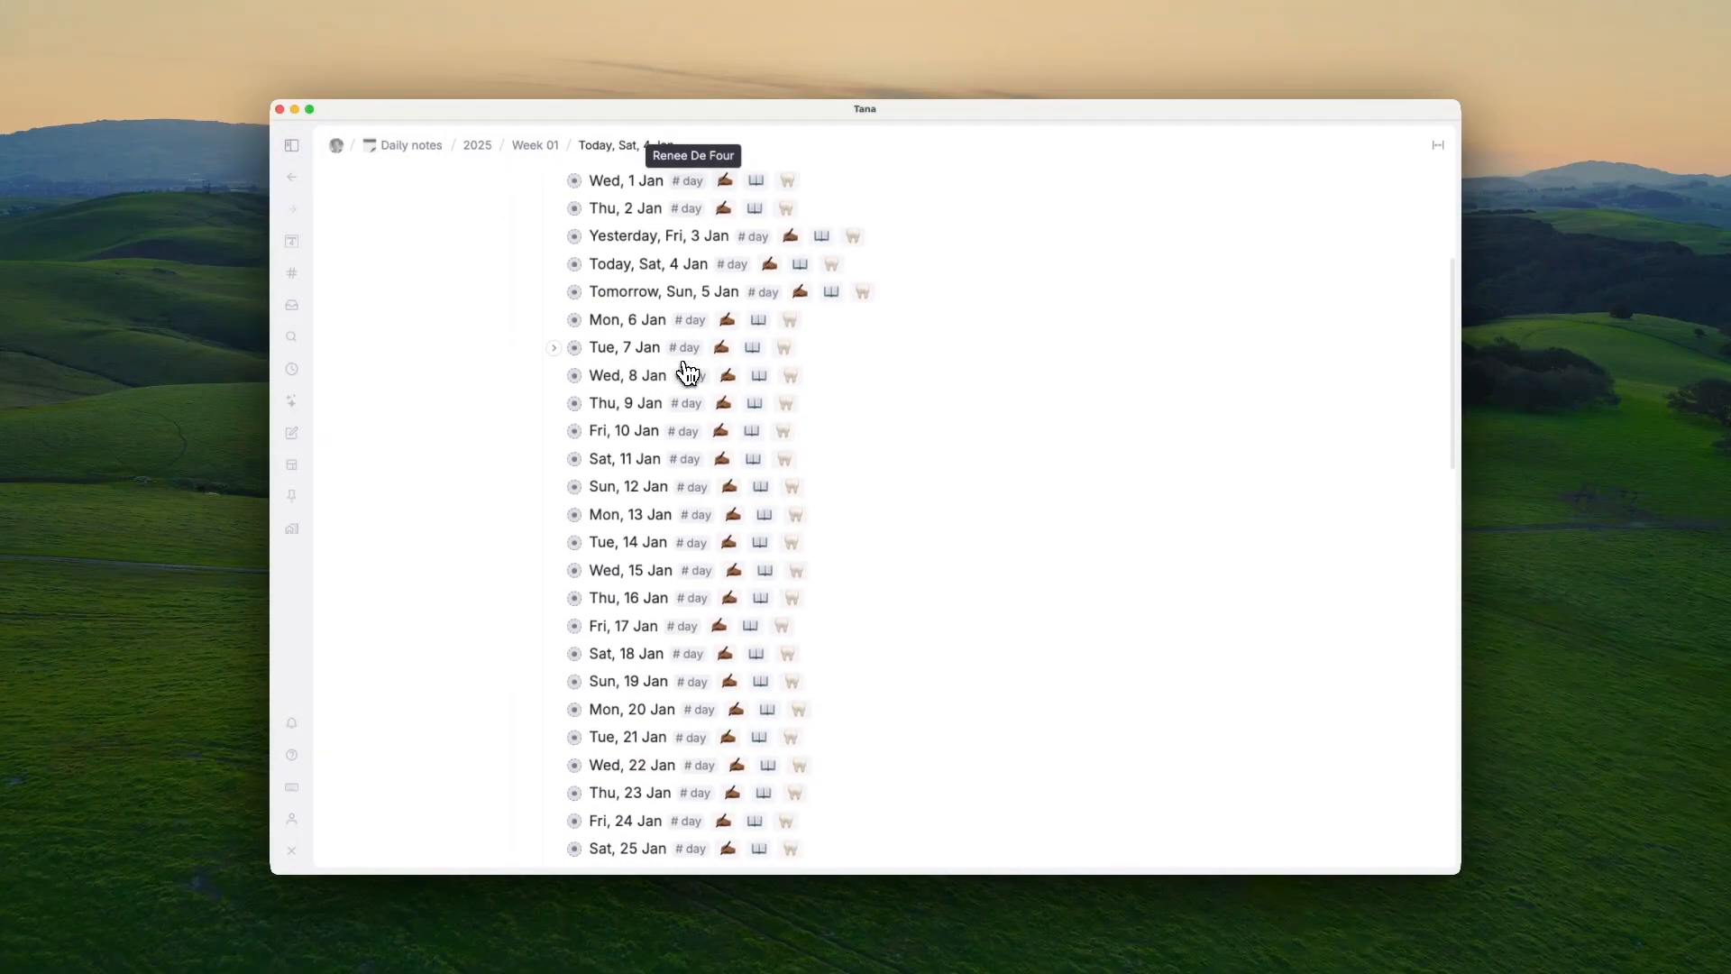
pyautogui.scroll(-7, 688, 372)
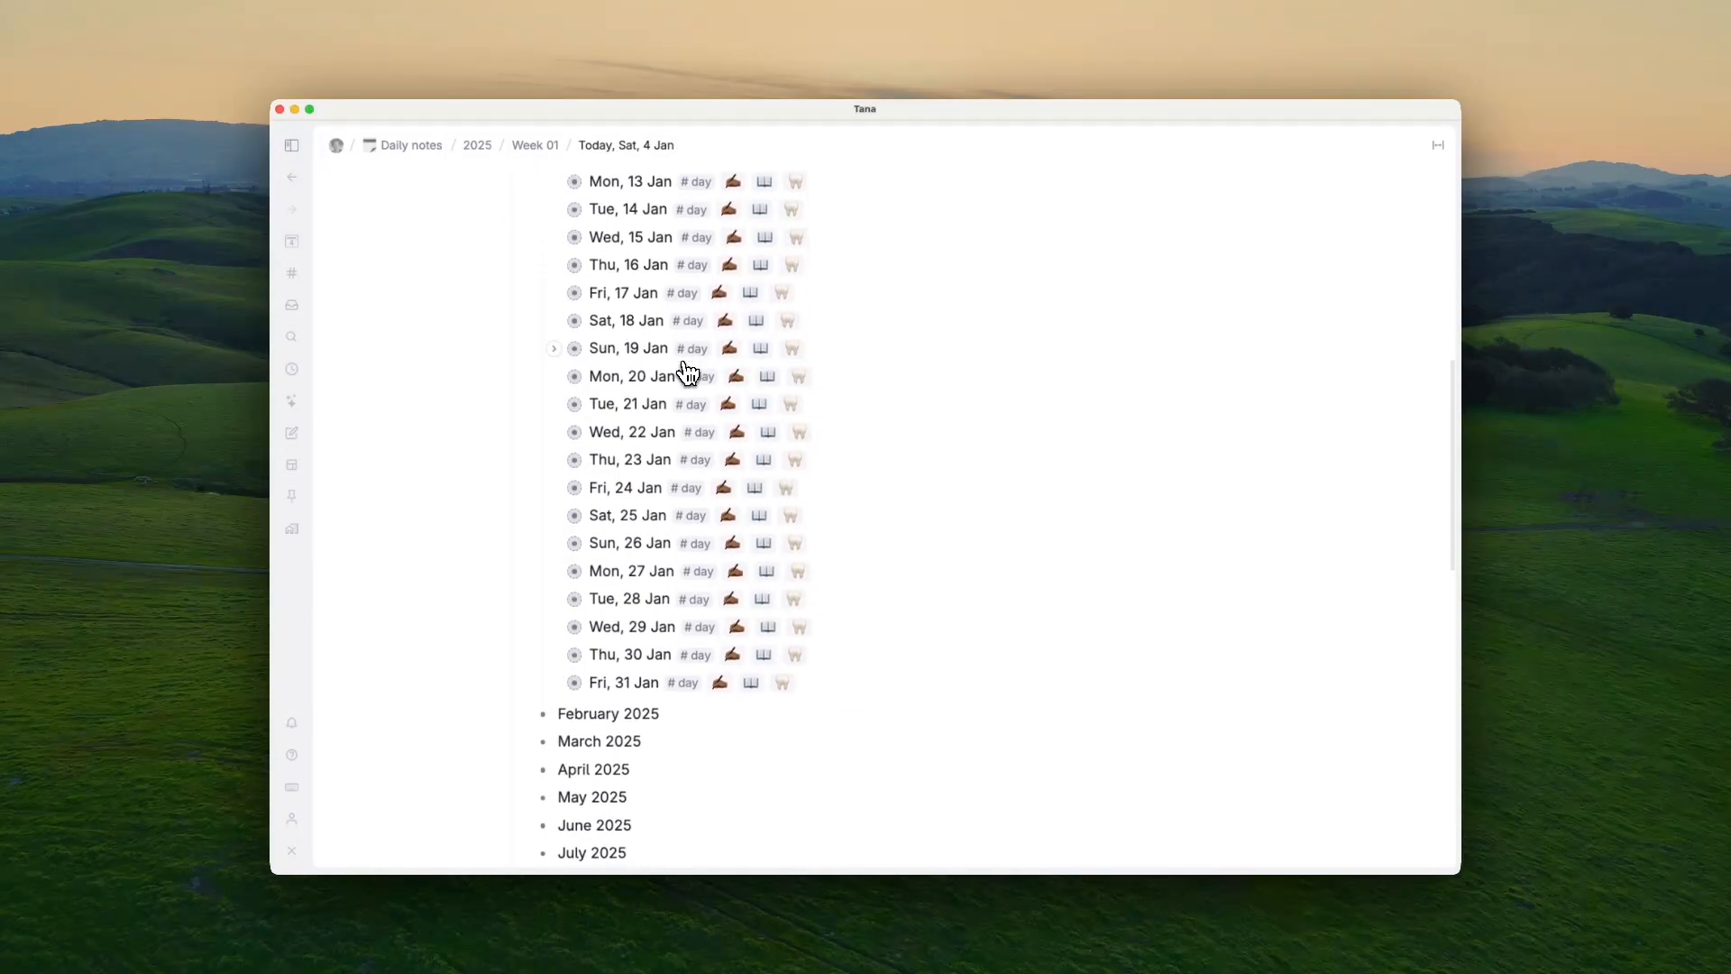
pyautogui.scroll(9, 688, 371)
pyautogui.scroll(3, 688, 372)
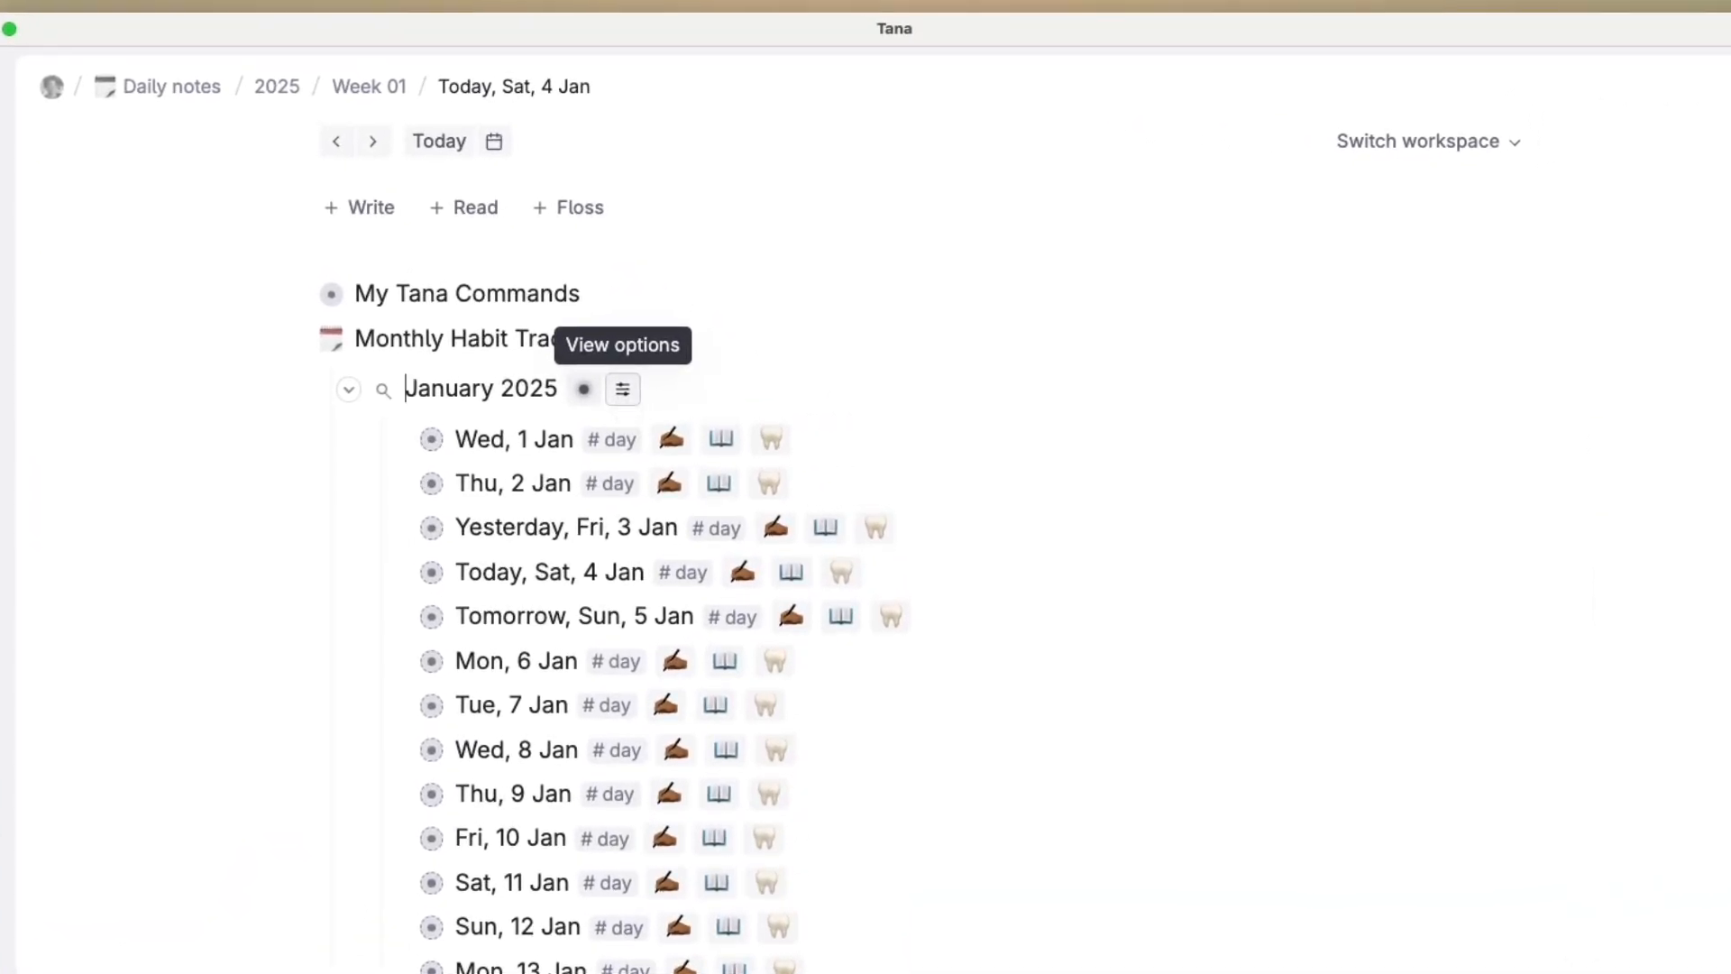
pyautogui.click(623, 389)
pyautogui.moveTo(667, 448)
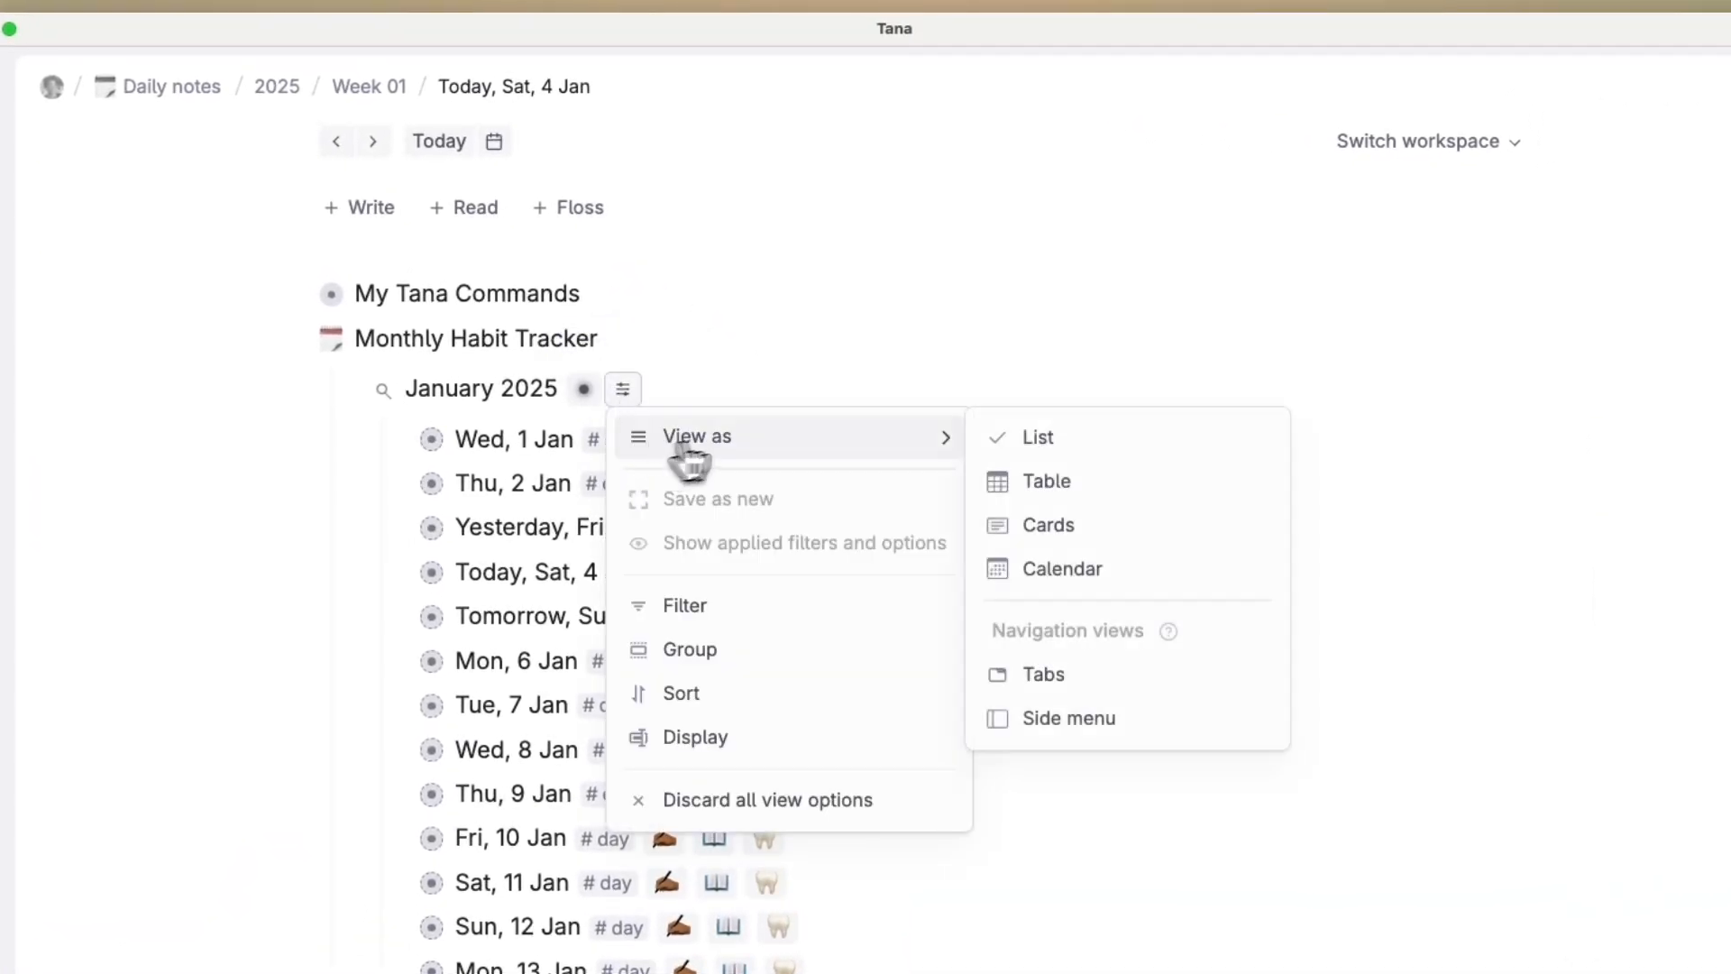
pyautogui.click(1032, 487)
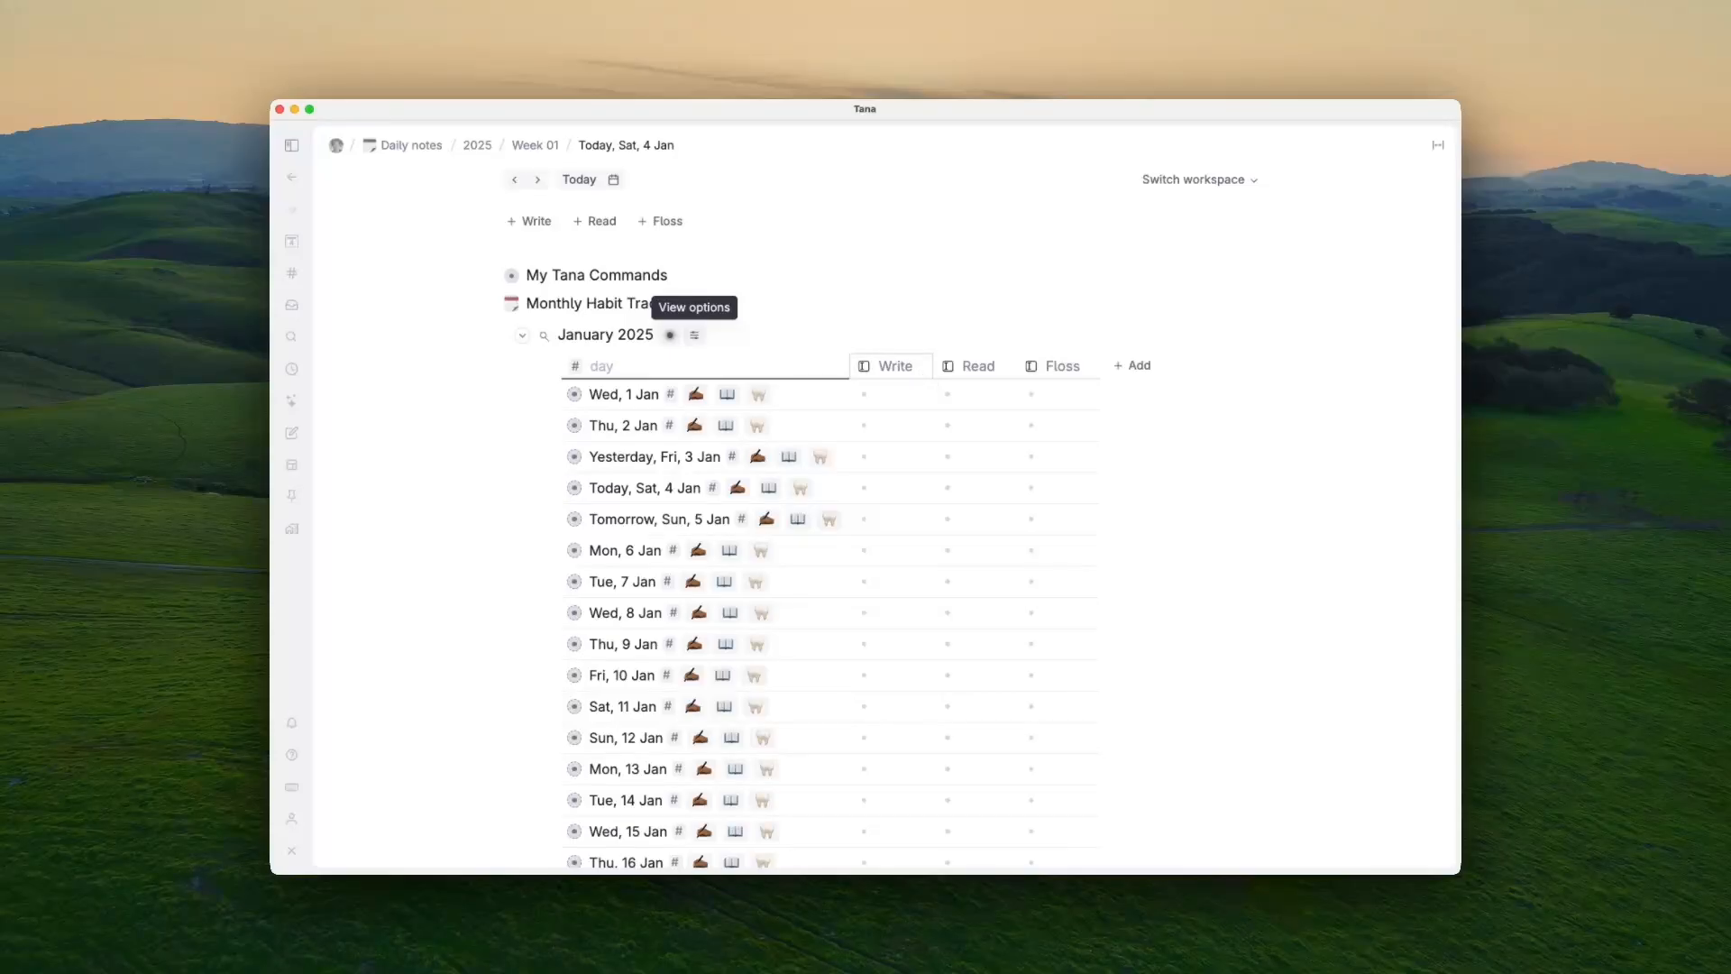
# Step: Review the January 2025 table down to its last day and collapse the January 2025 node
pyautogui.scroll(-10, 830, 514)
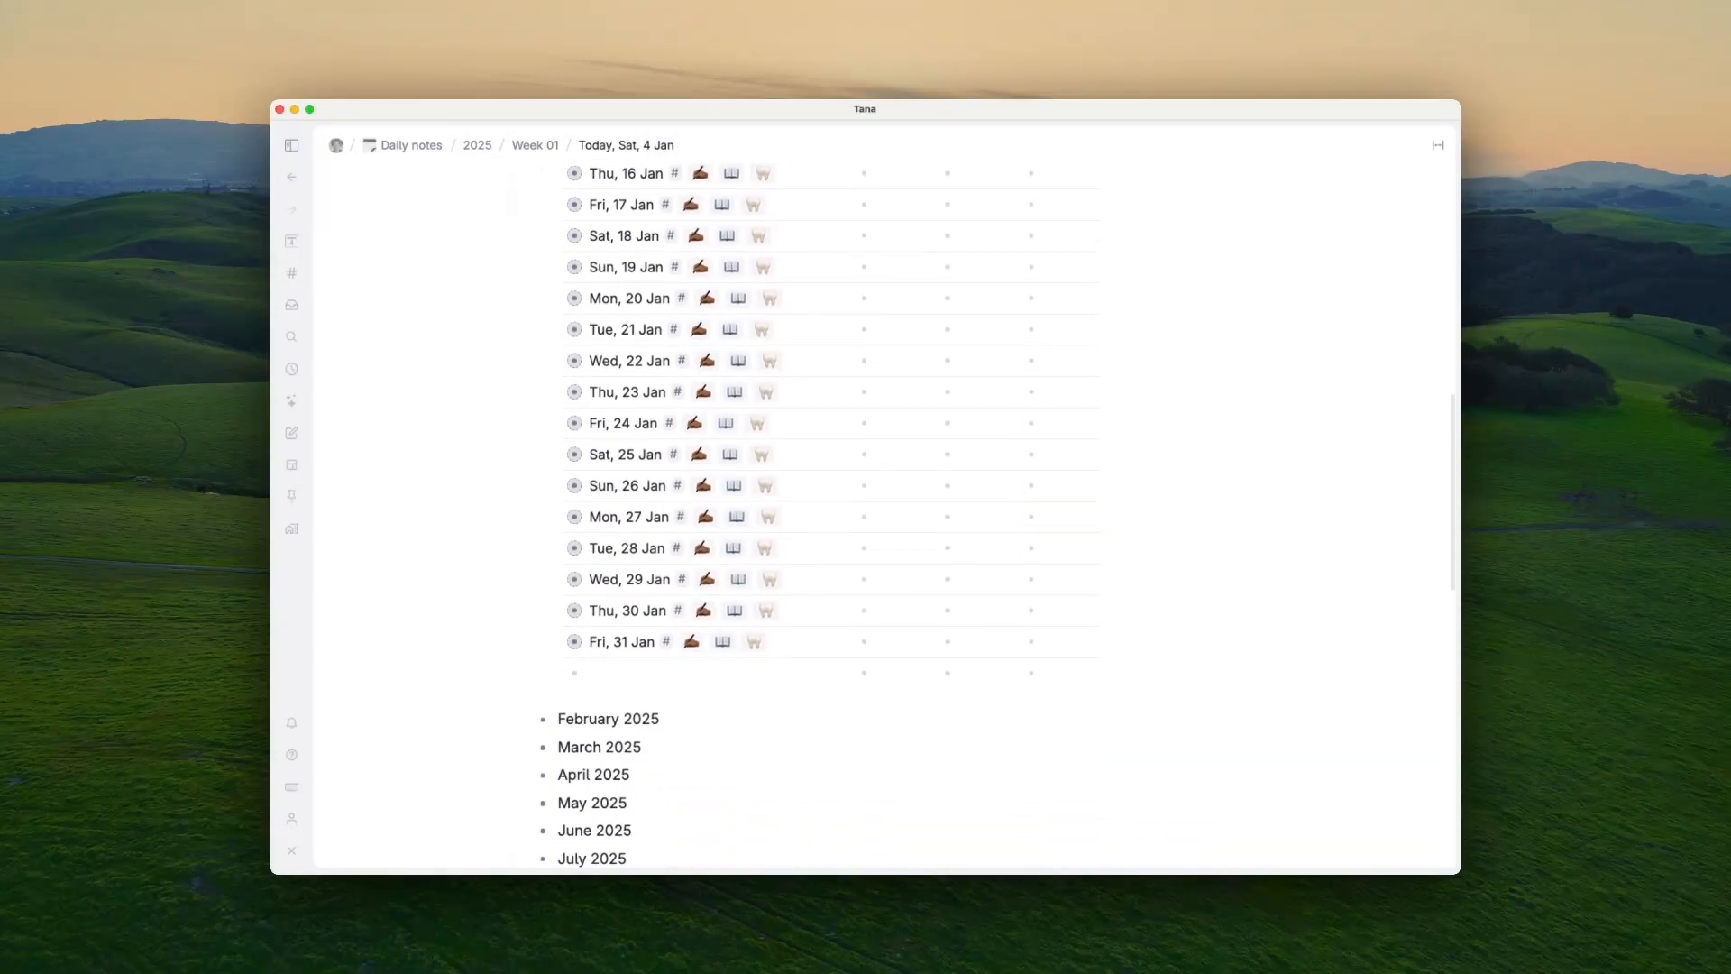
pyautogui.scroll(5, 830, 514)
pyautogui.scroll(5, 830, 514)
pyautogui.scroll(-1, 924, 379)
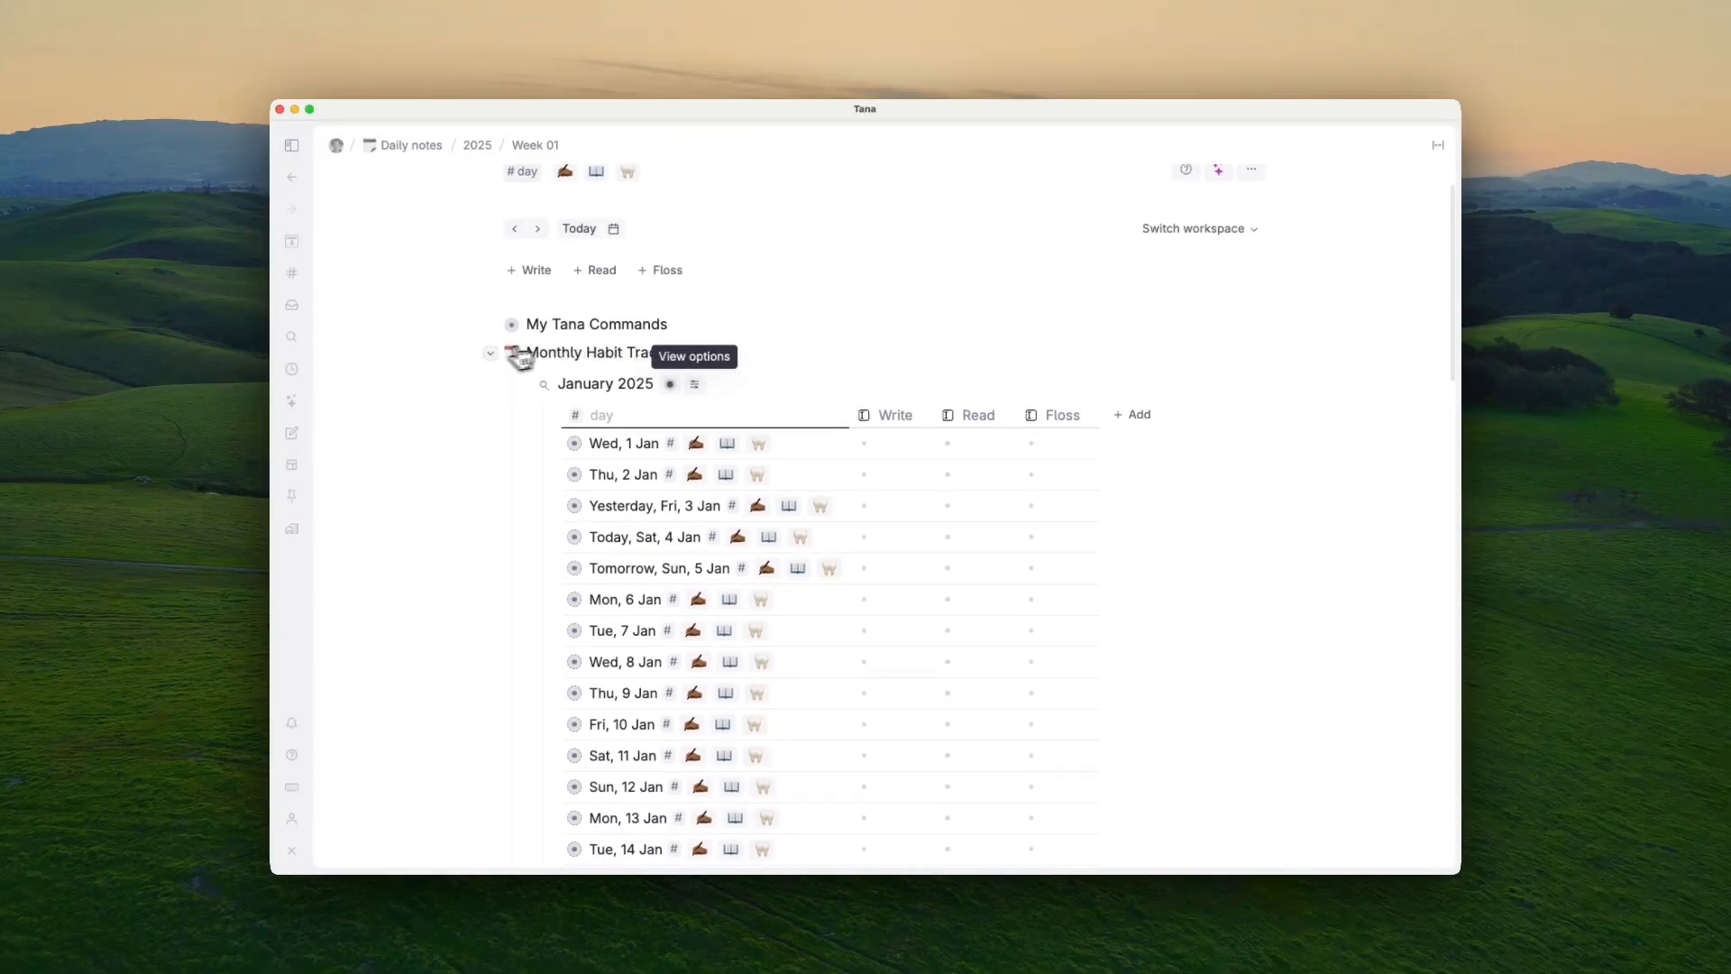
pyautogui.click(522, 388)
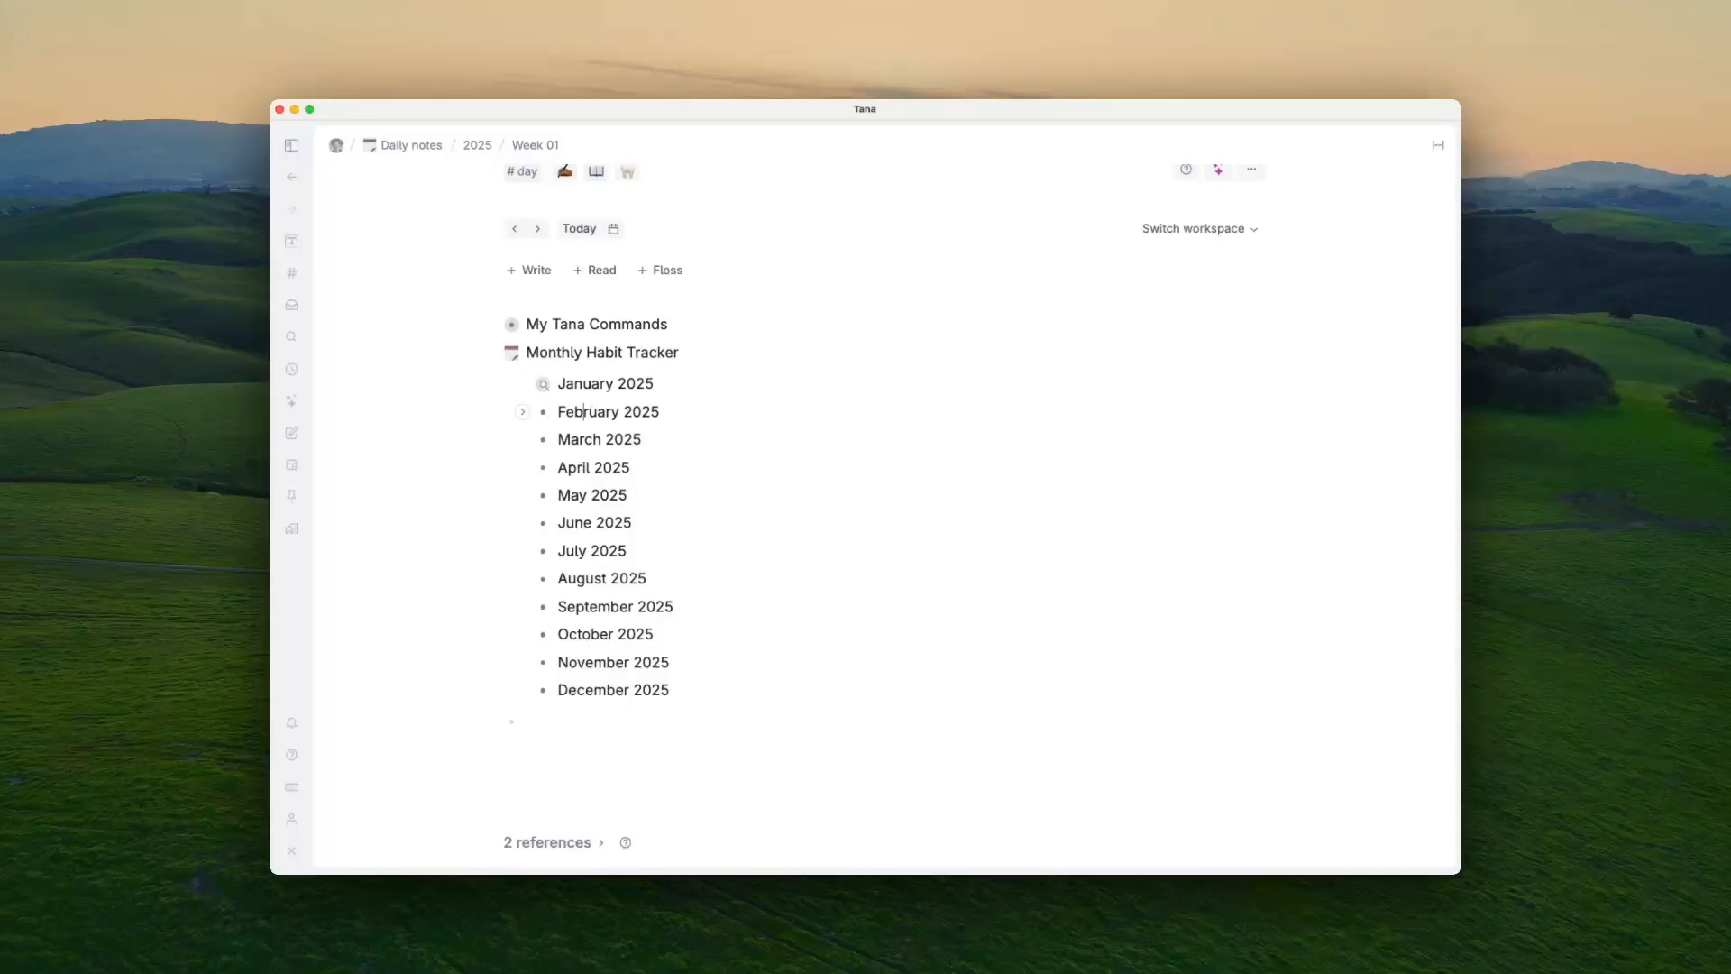
# Step: Turn the February 2025 node into a search that finds nodes with tag #day as a list
pyautogui.press('super+k')
pyautogui.press('Down')
pyautogui.press('Return')
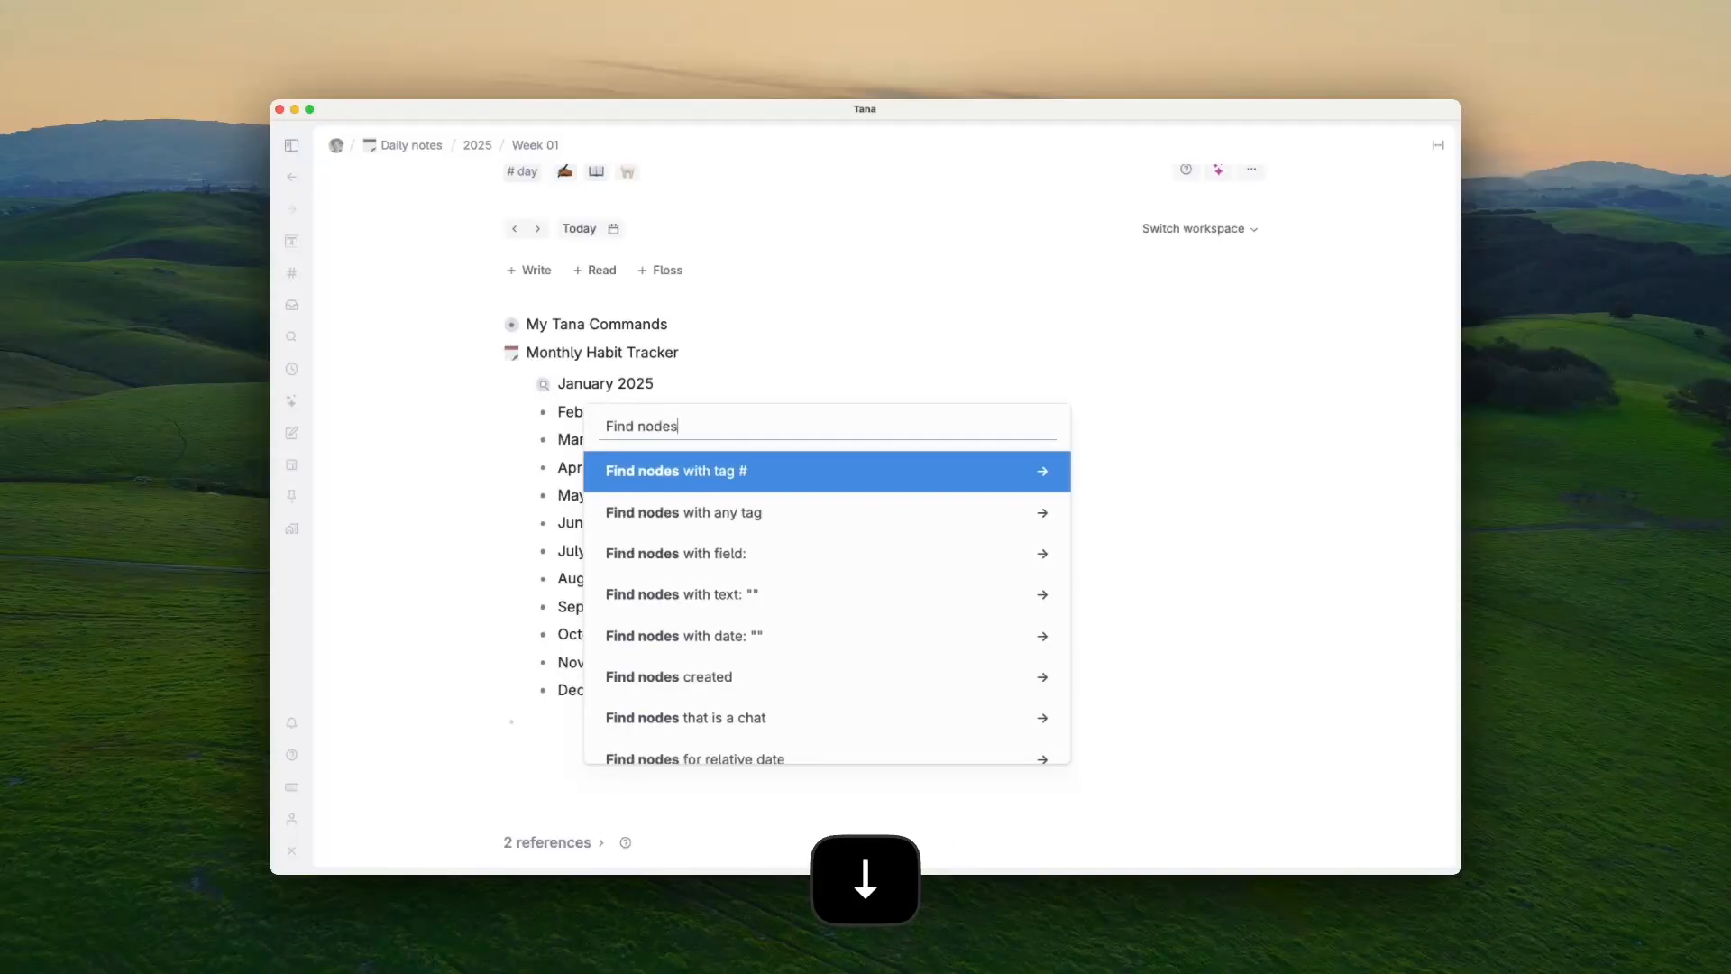
pyautogui.press('Return')
pyautogui.press('Down')
pyautogui.press('Return')
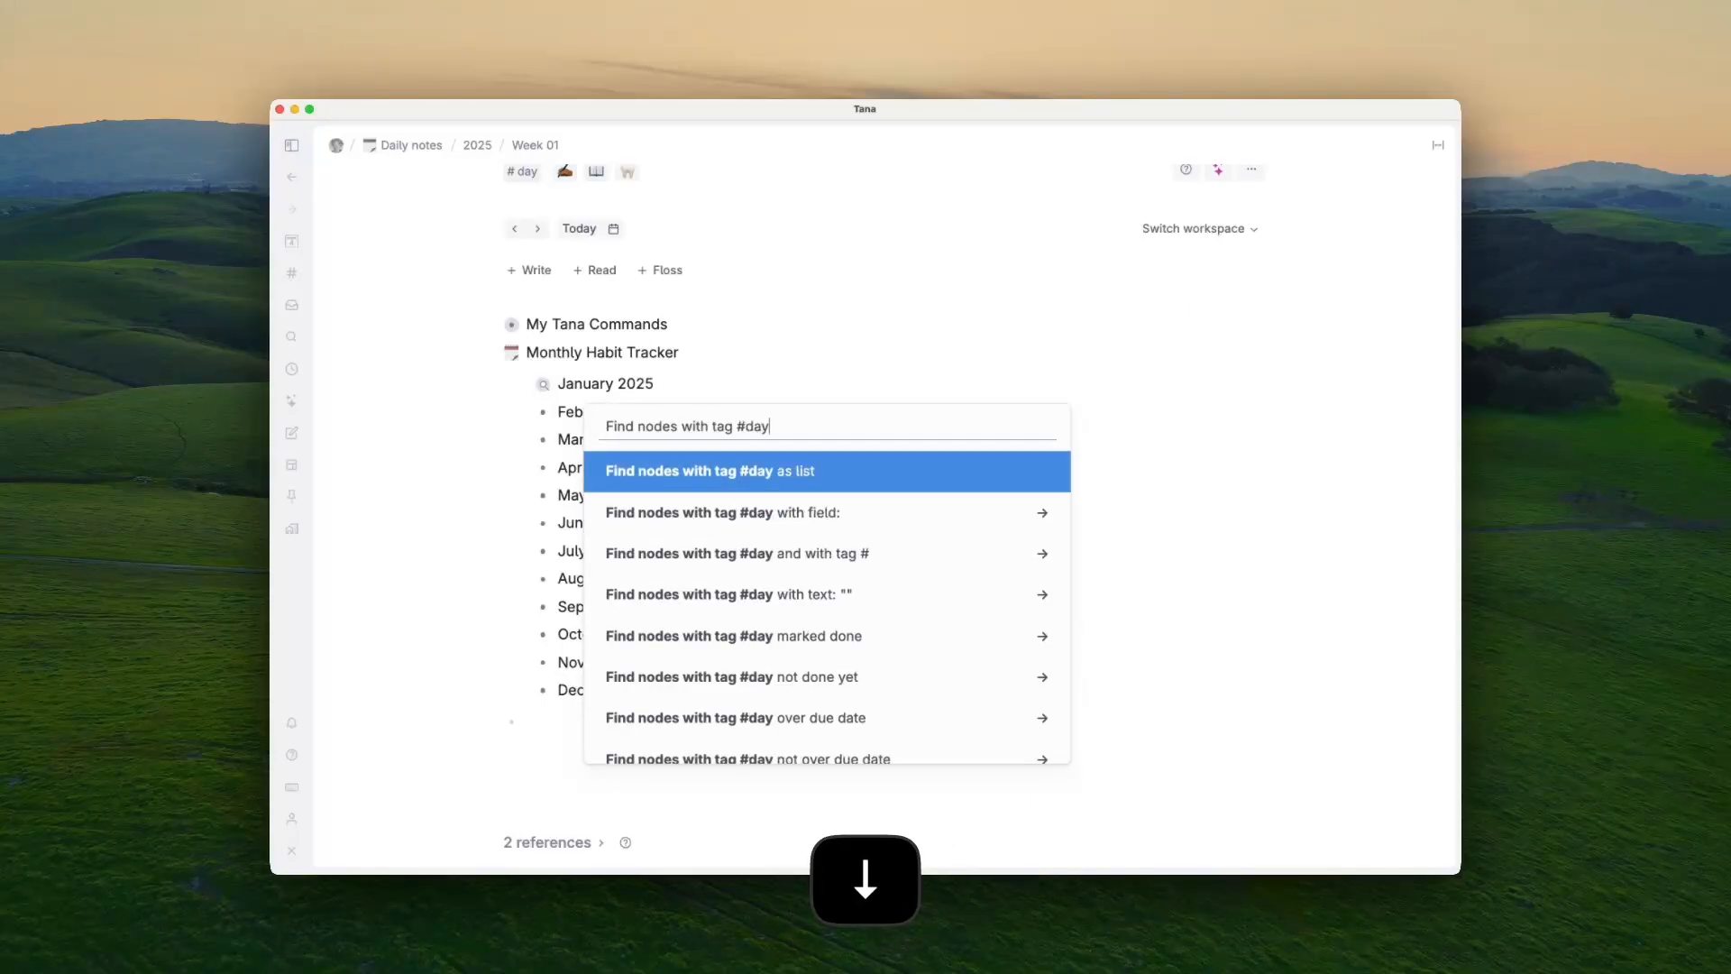
pyautogui.press('Return')
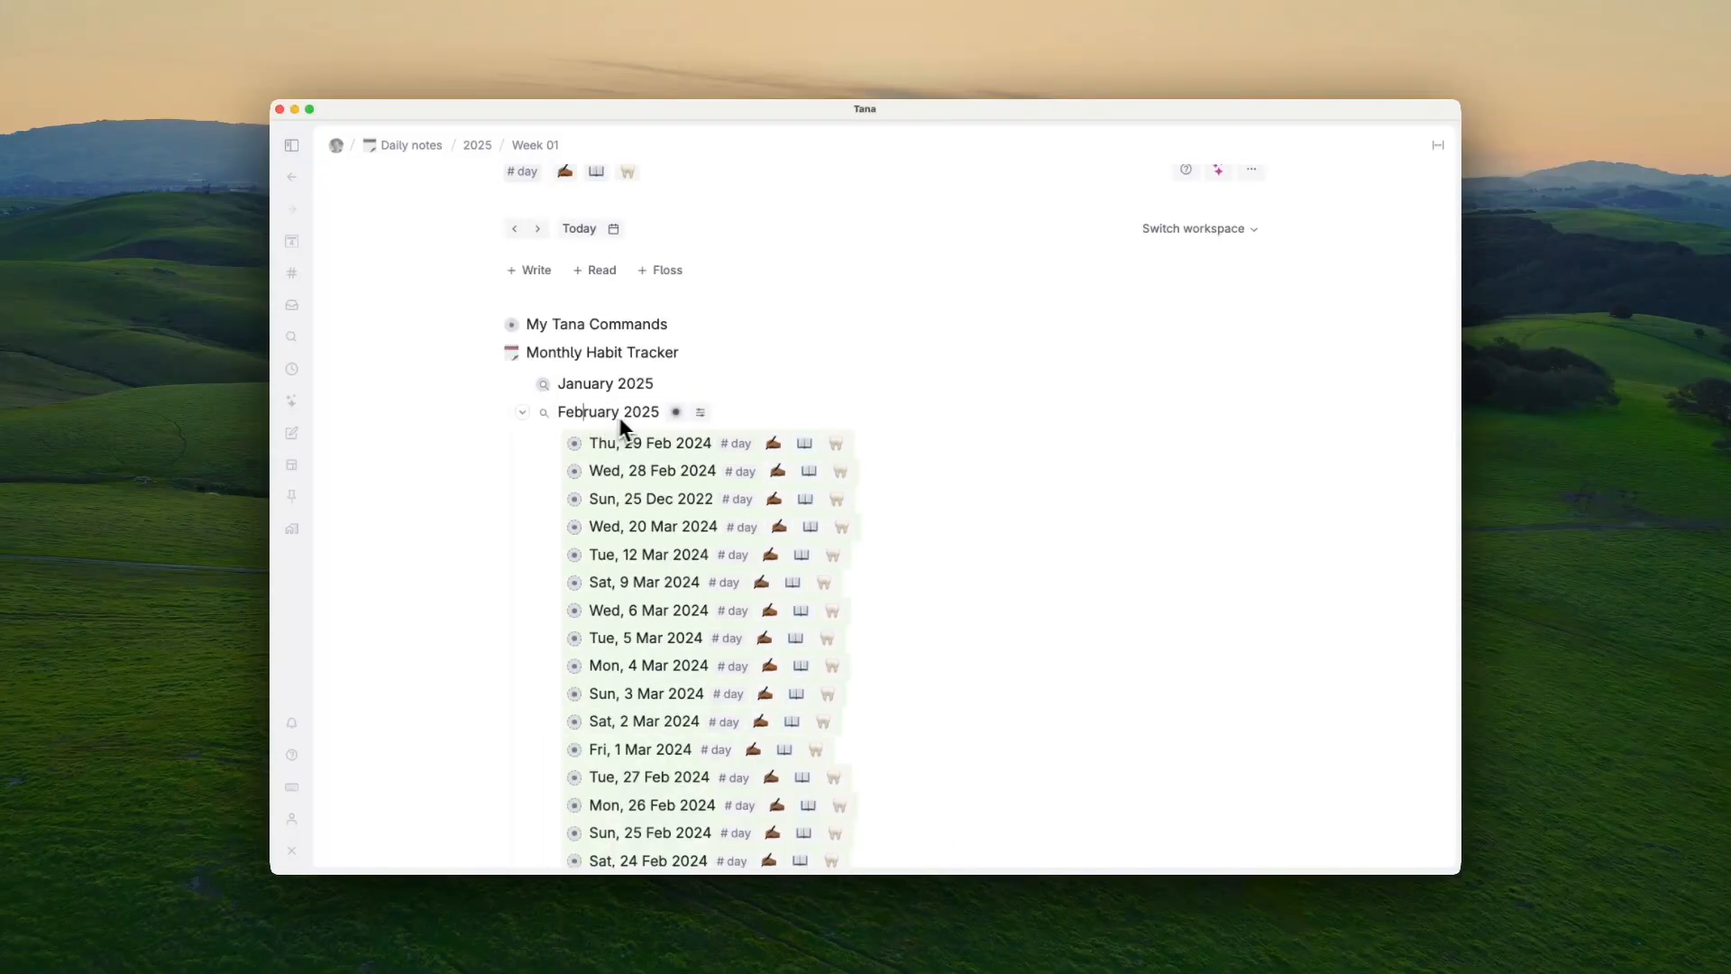
# Step: Open the February 2025 search query and add the system field Date from calendar node to it
pyautogui.click(676, 413)
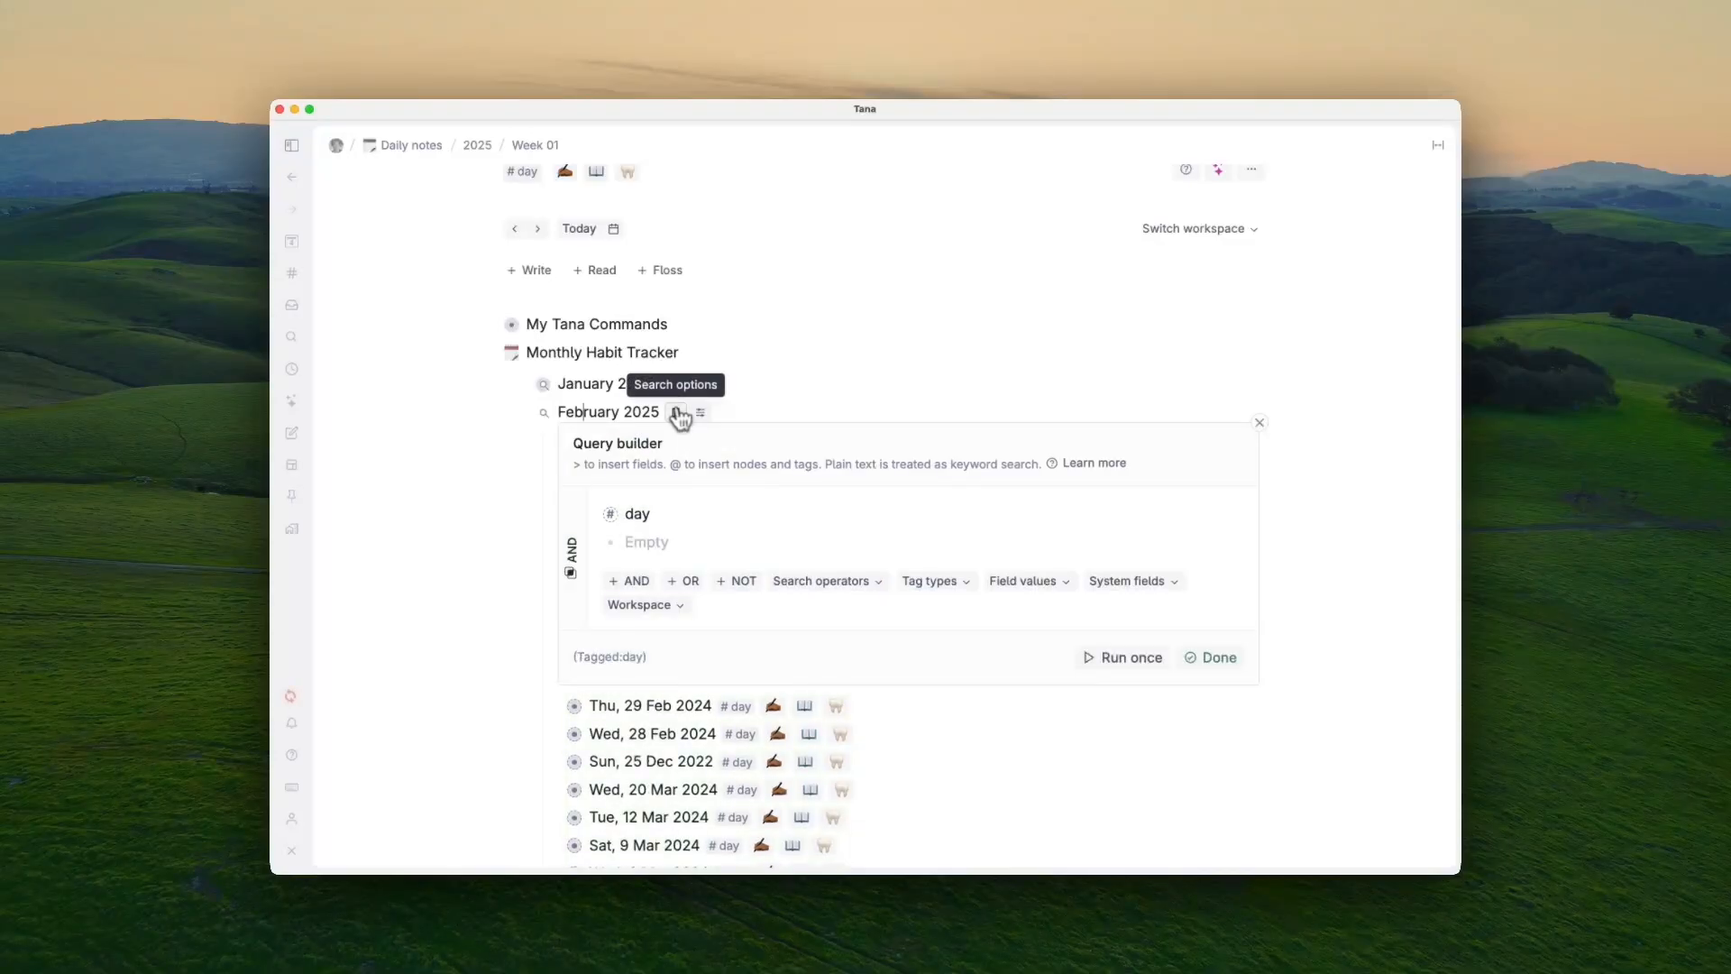
pyautogui.click(647, 544)
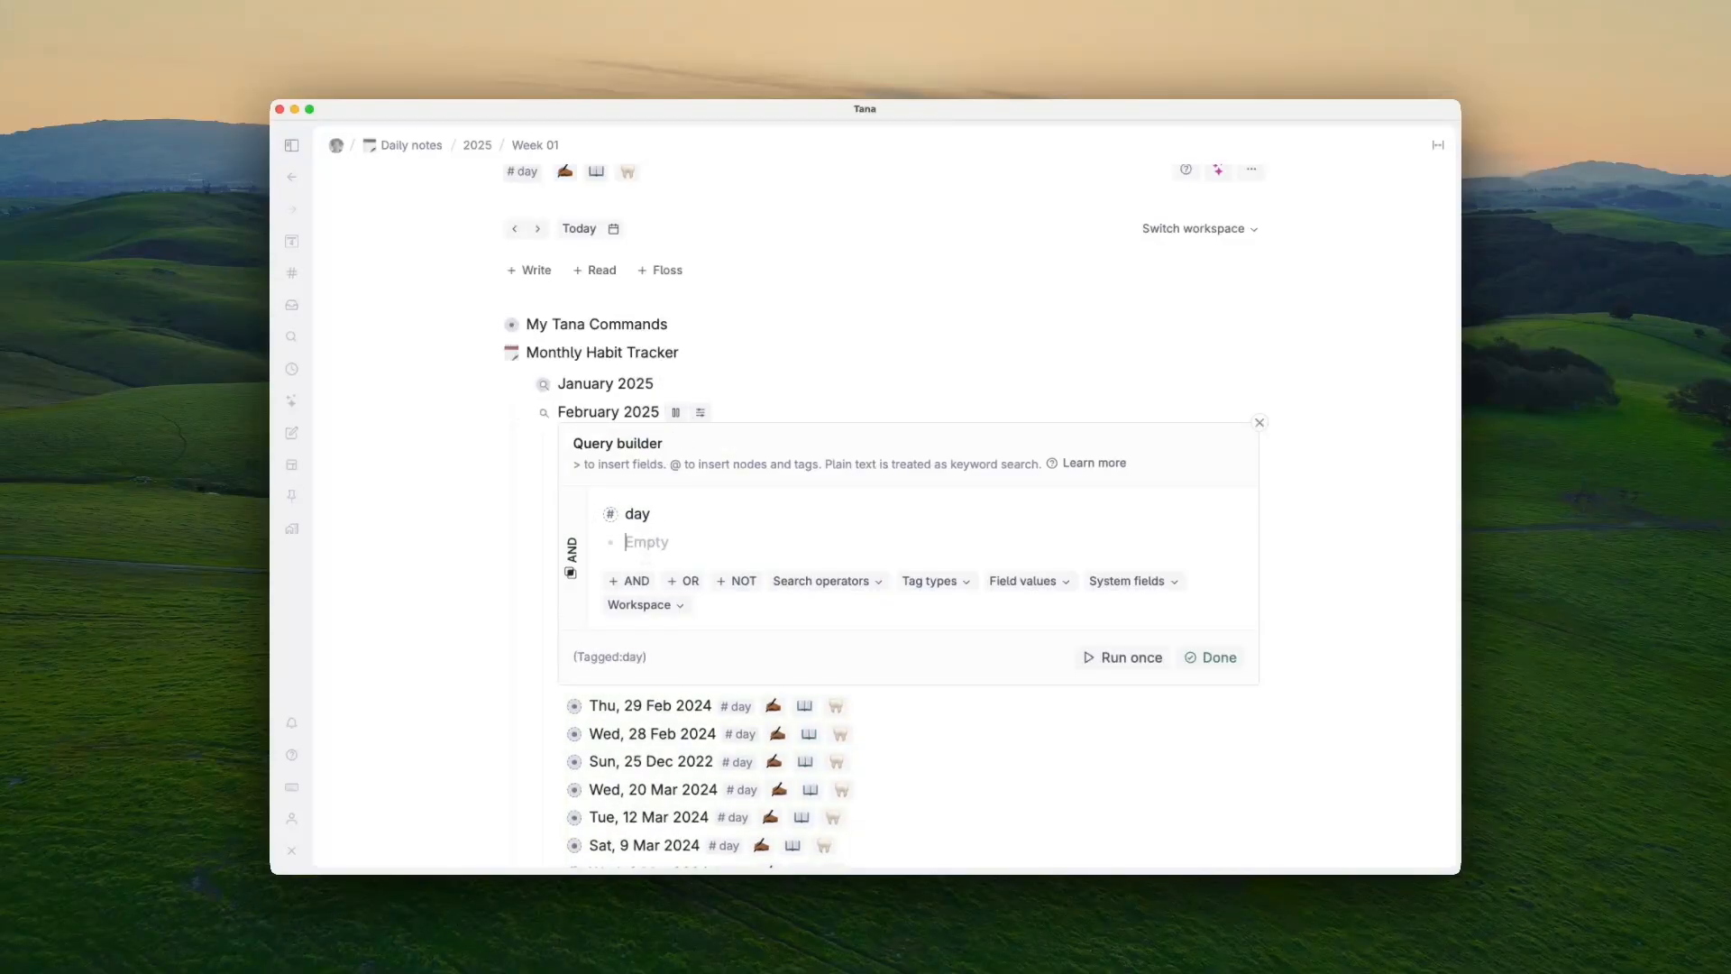
pyautogui.write('?')
pyautogui.press('BackSpace')
pyautogui.write('>da')
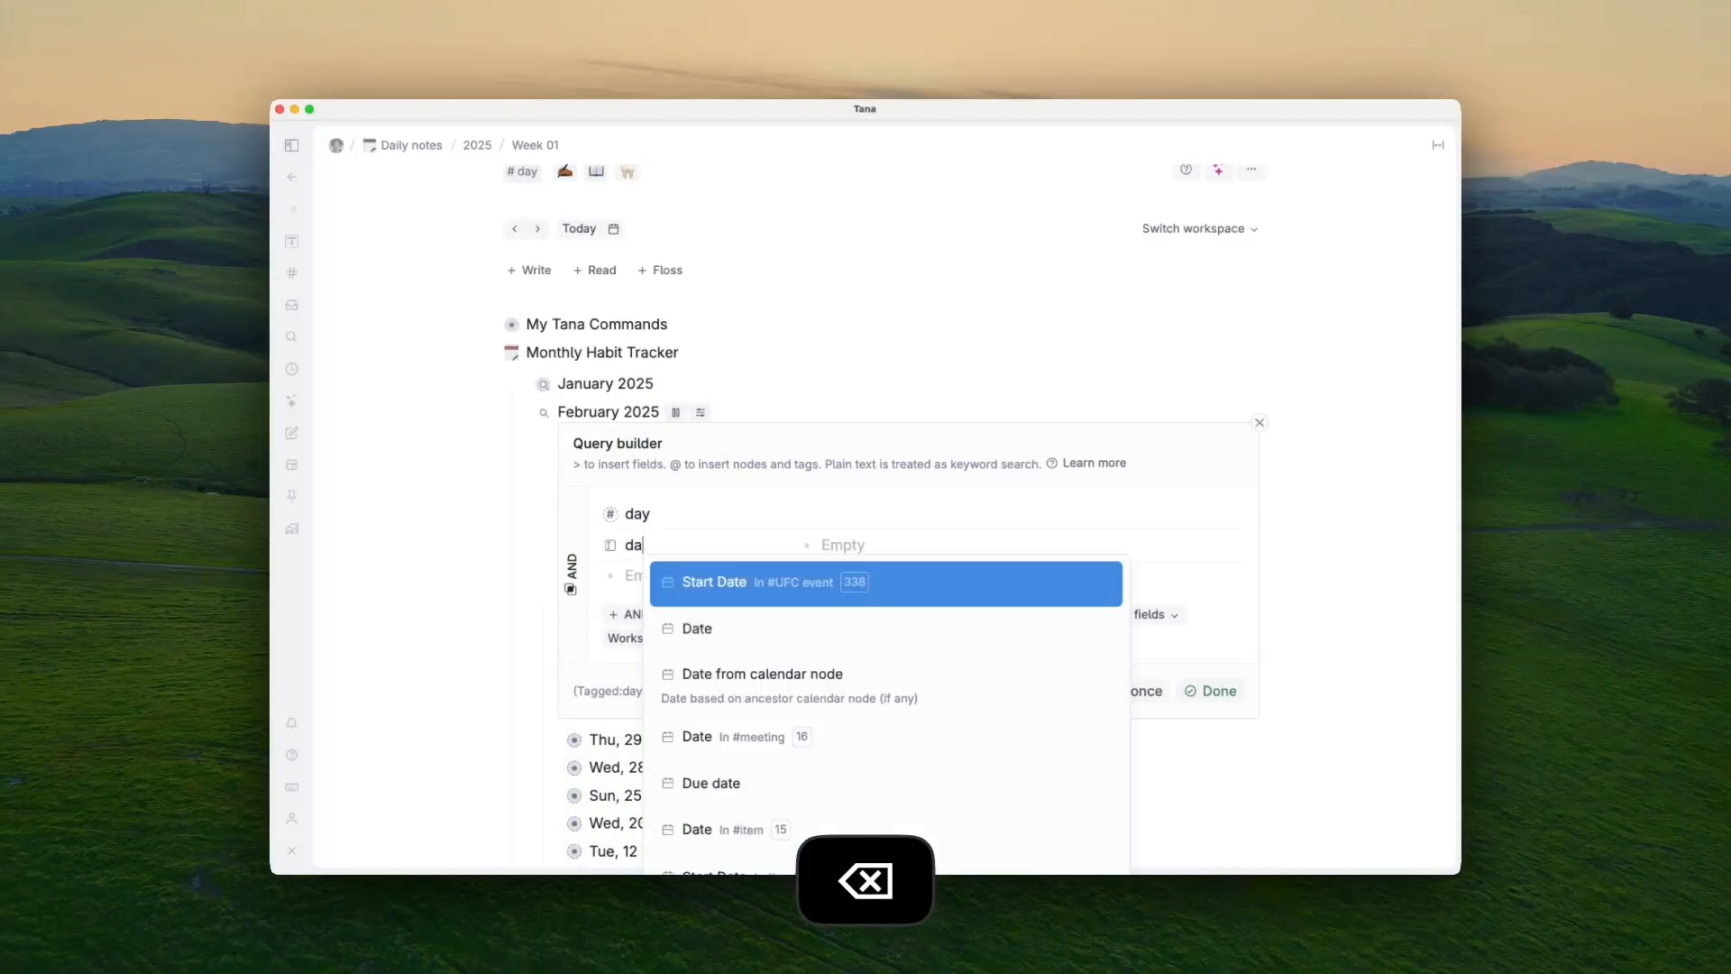
pyautogui.press('Down')
pyautogui.press('Down')
pyautogui.press('Right')
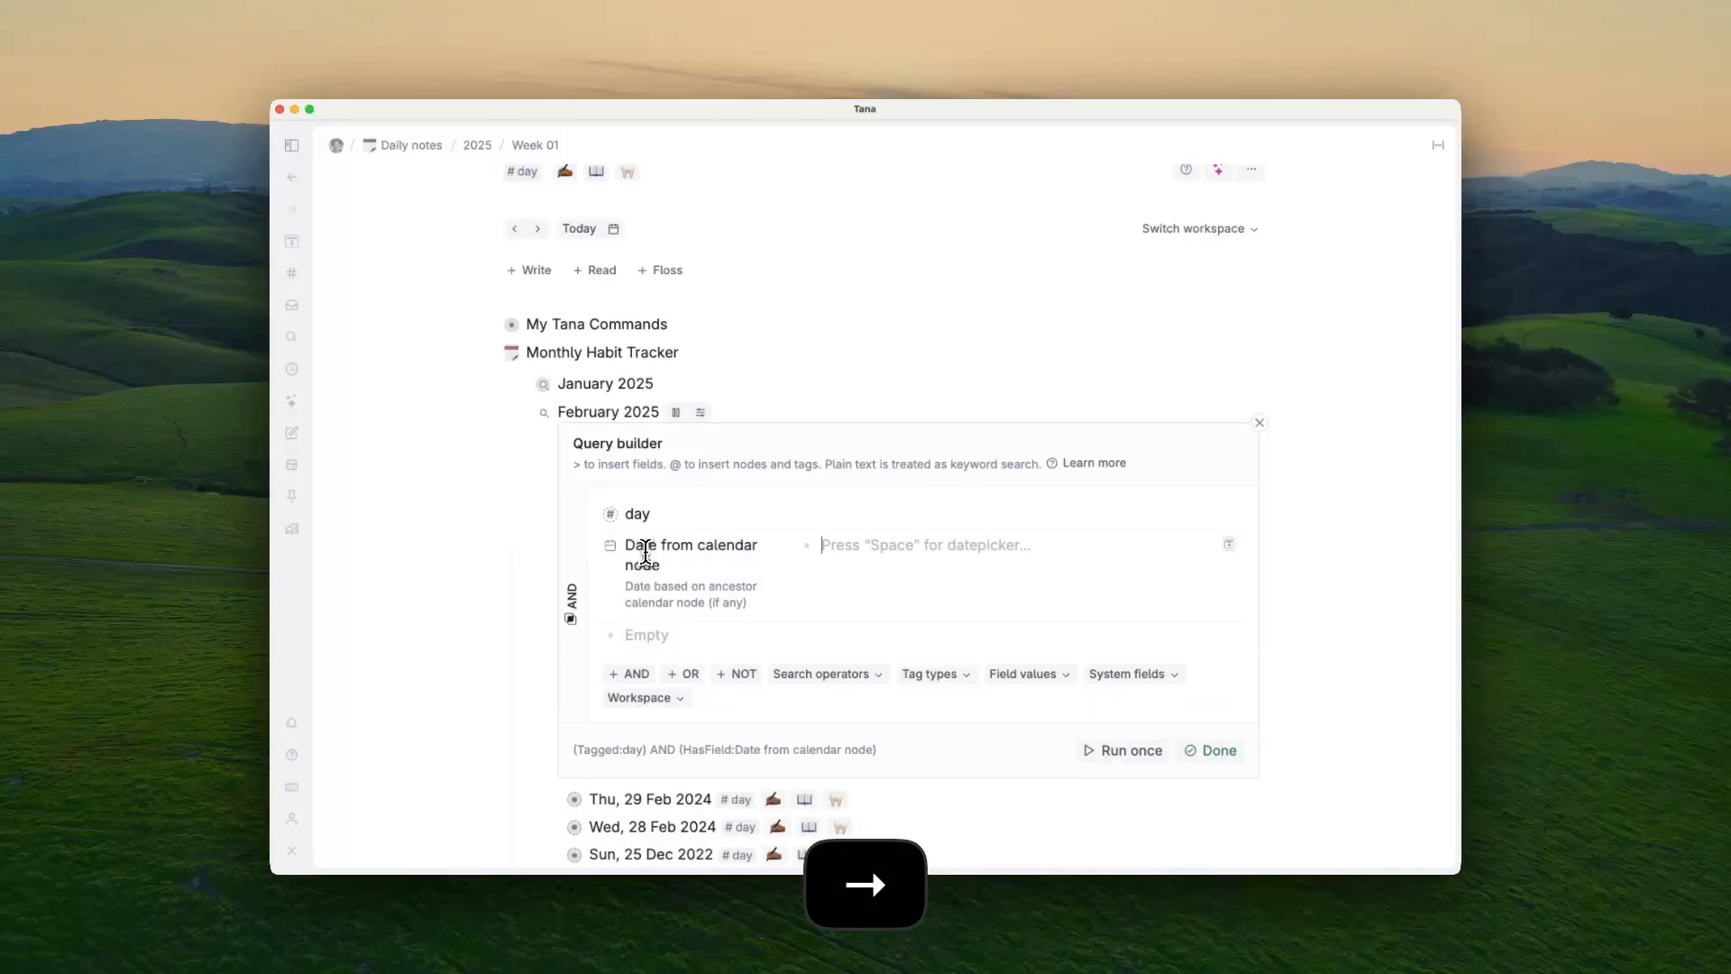
# Step: Set the query's Date from calendar node to the whole month of February 2025 and finish the query
pyautogui.click(1230, 545)
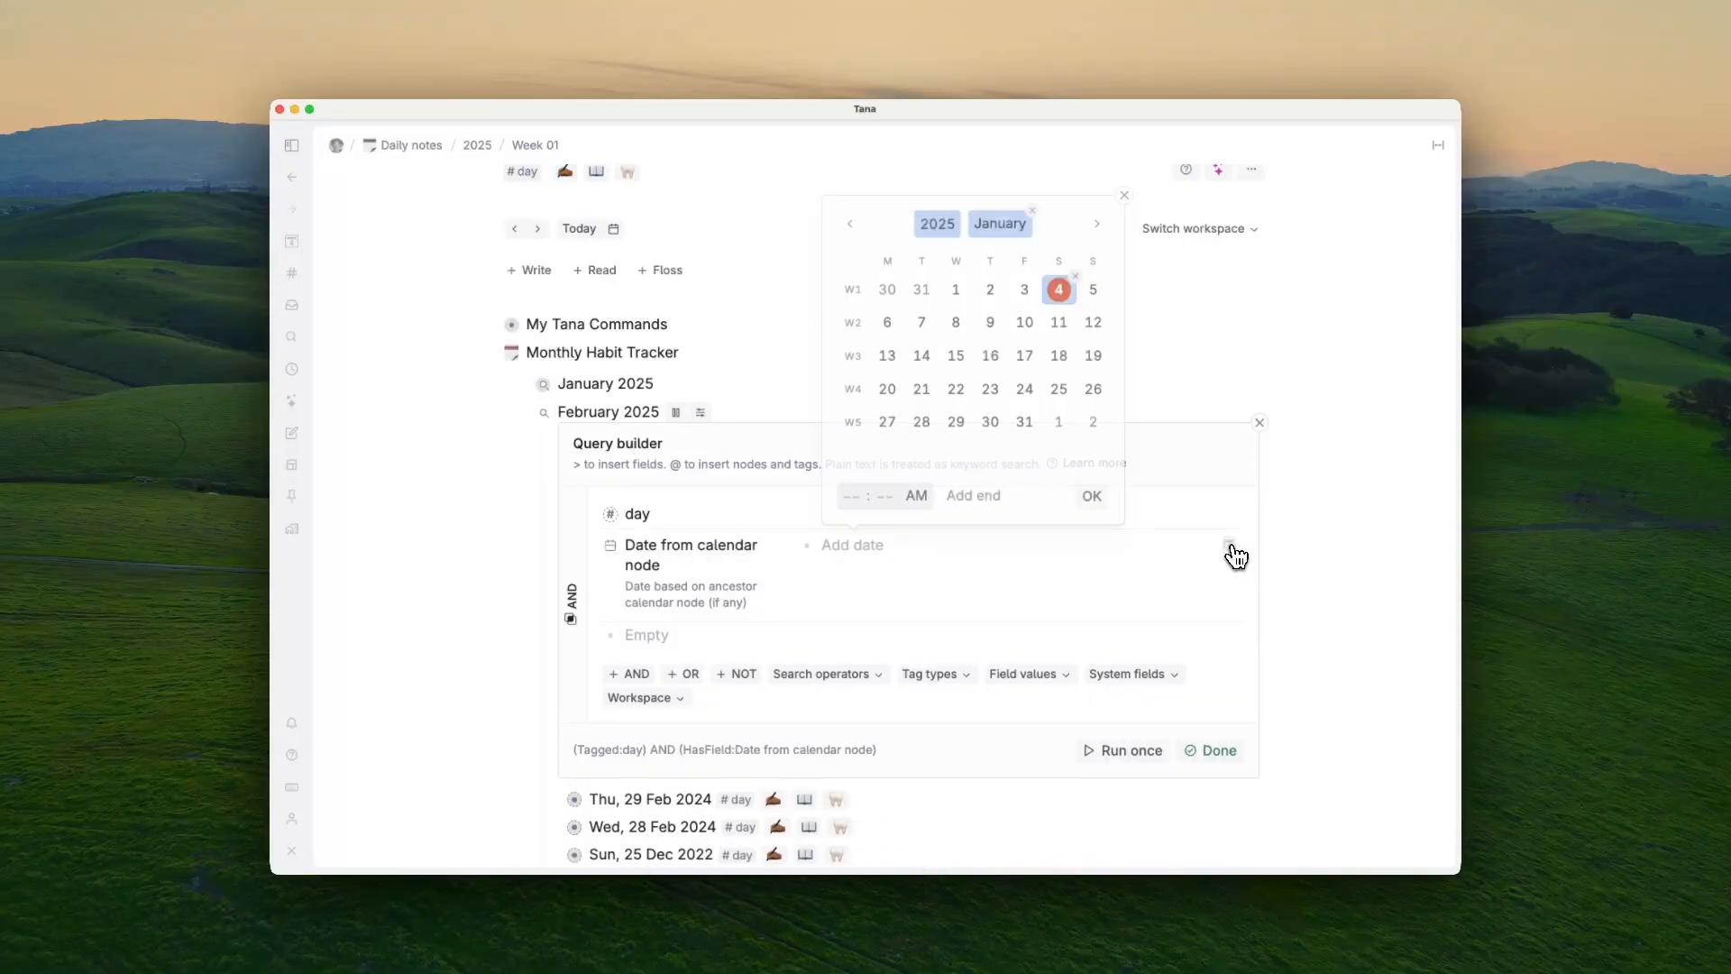
pyautogui.click(1098, 225)
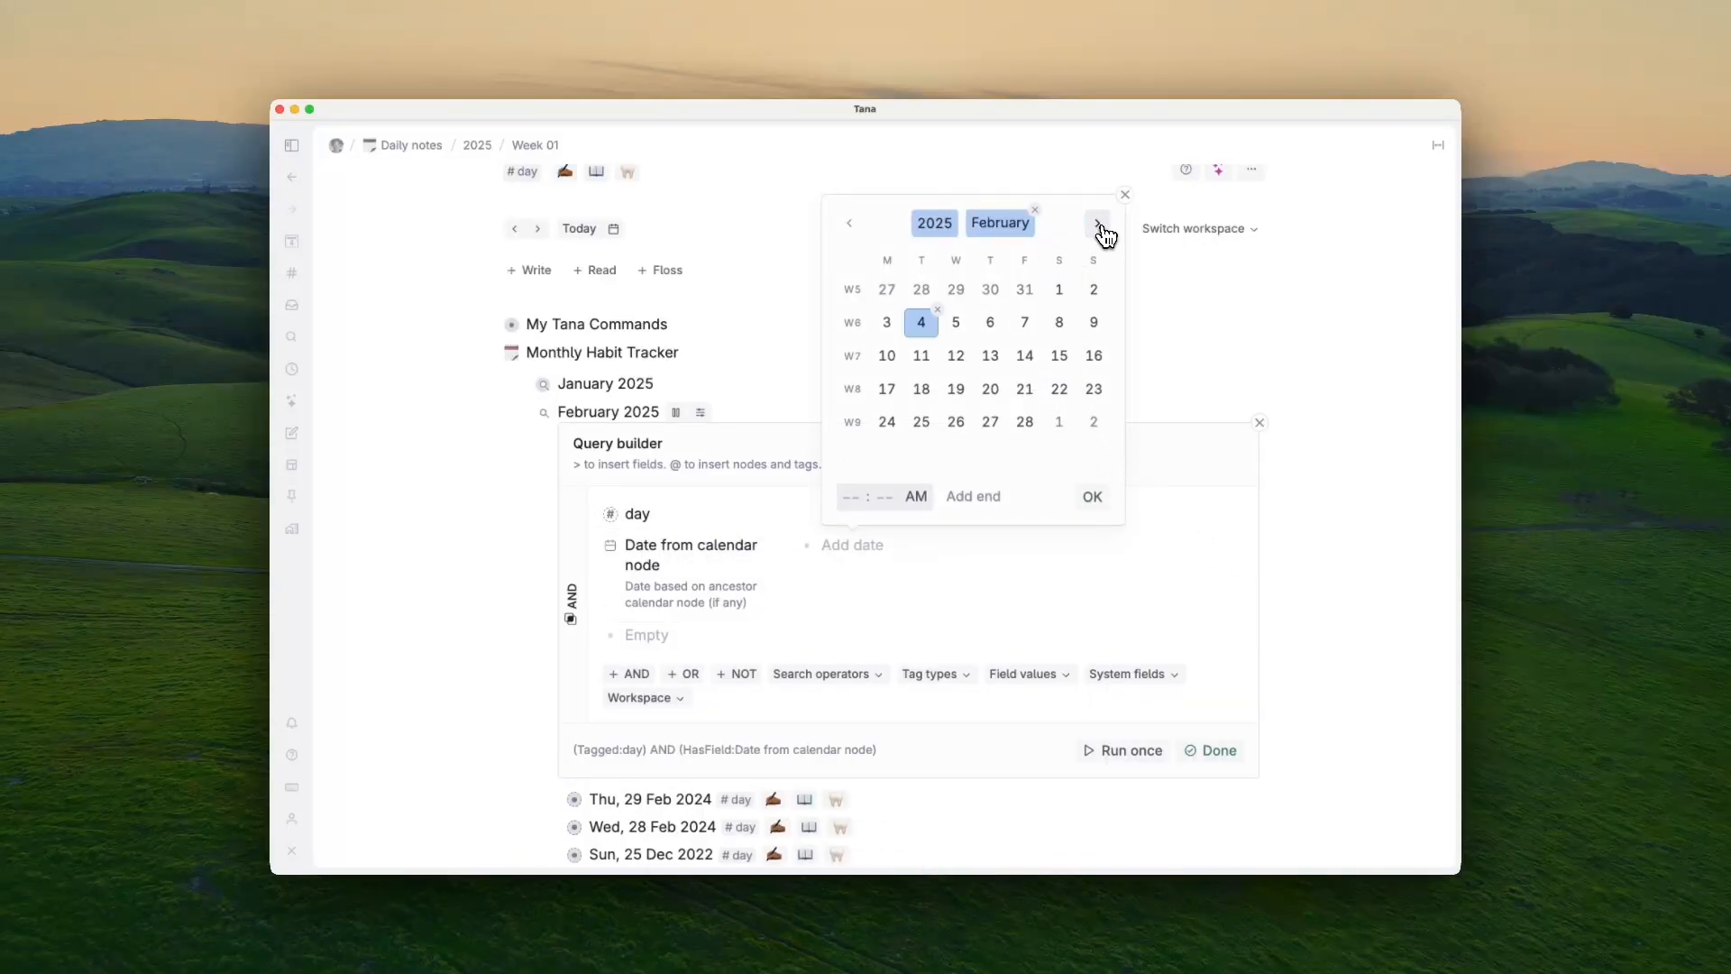
pyautogui.click(941, 315)
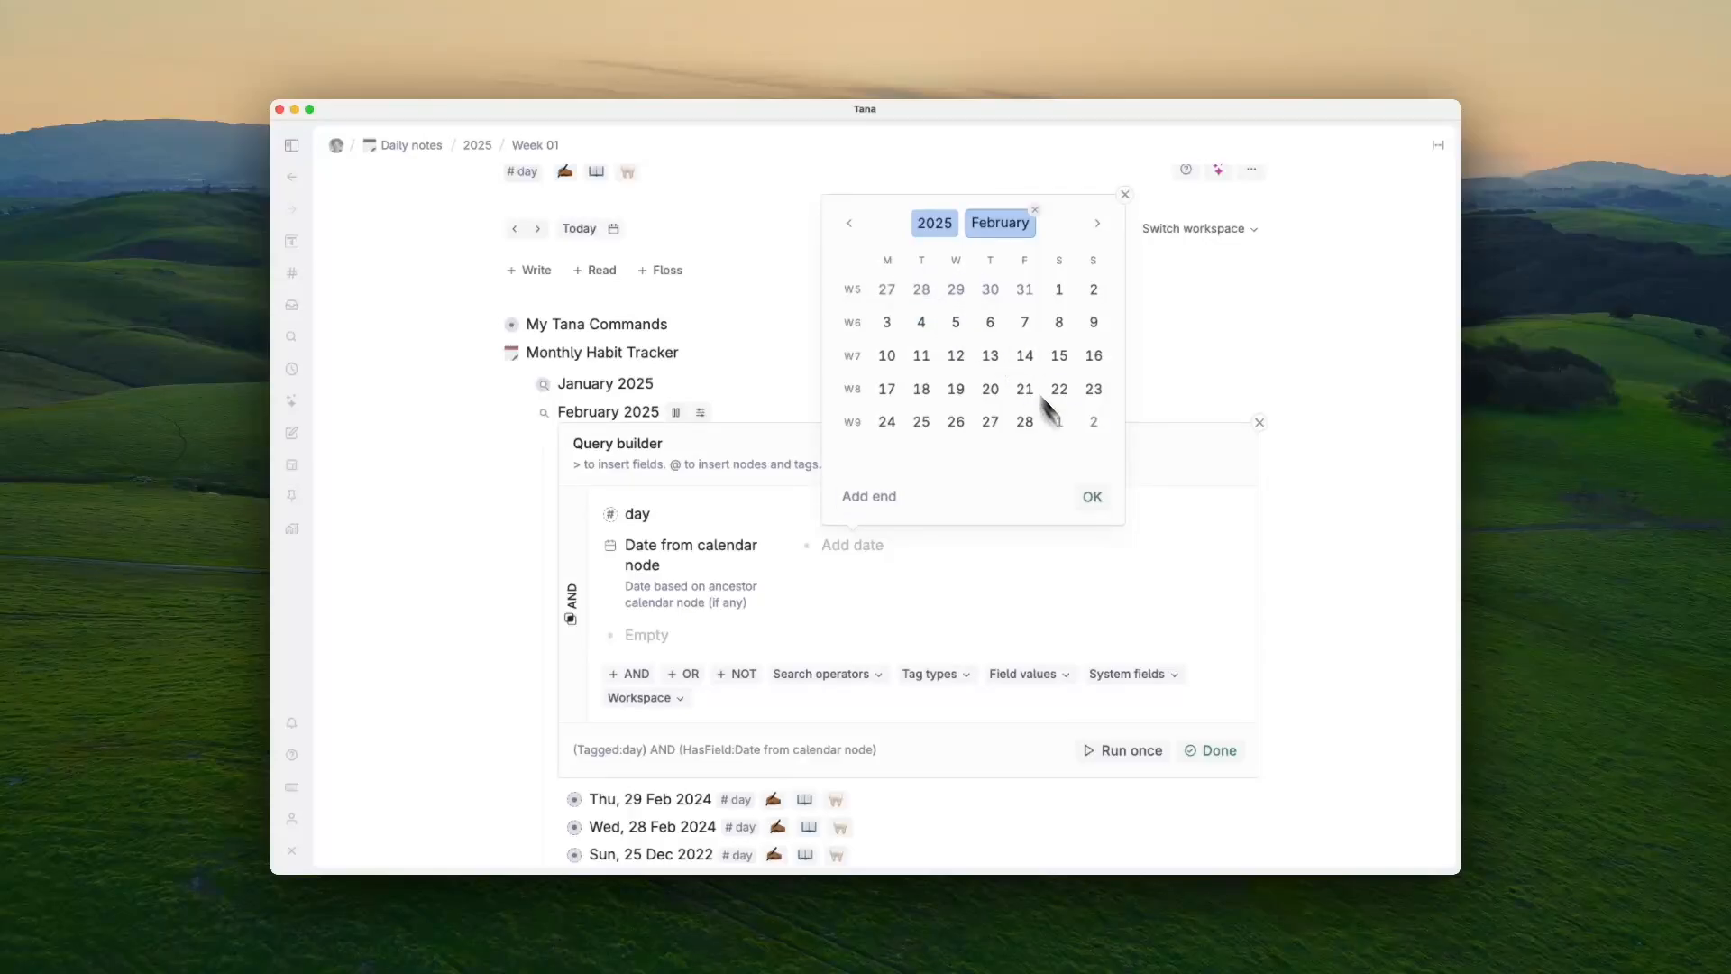
pyautogui.click(1094, 496)
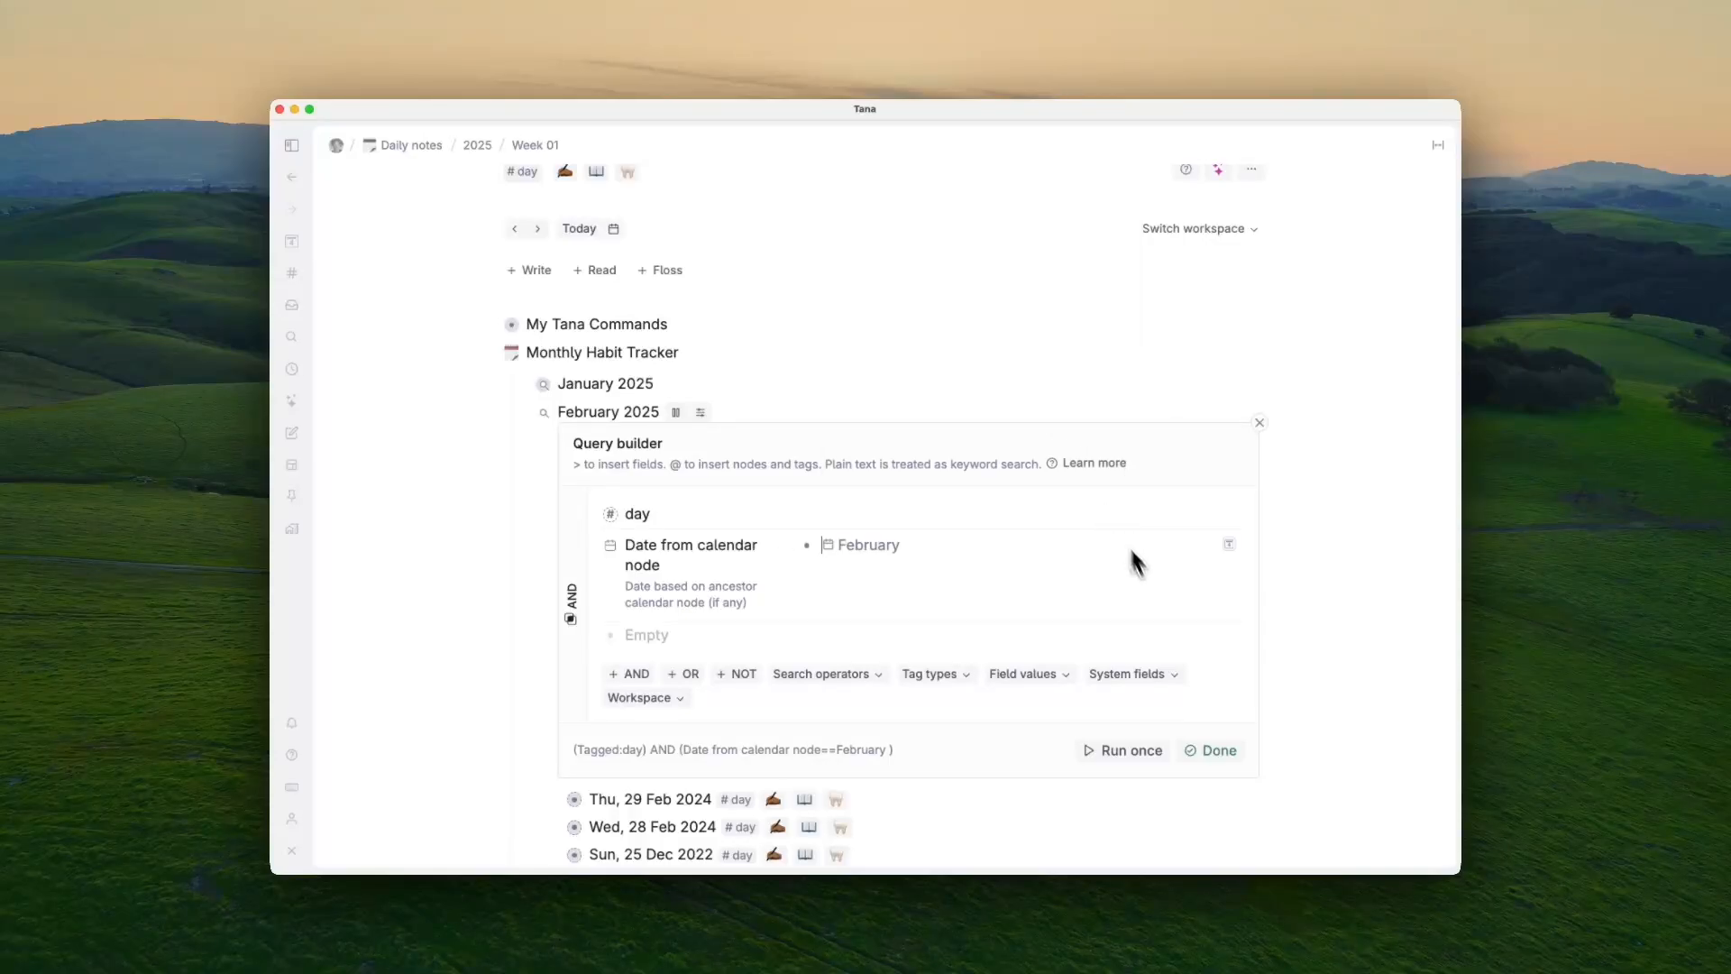
pyautogui.click(1200, 751)
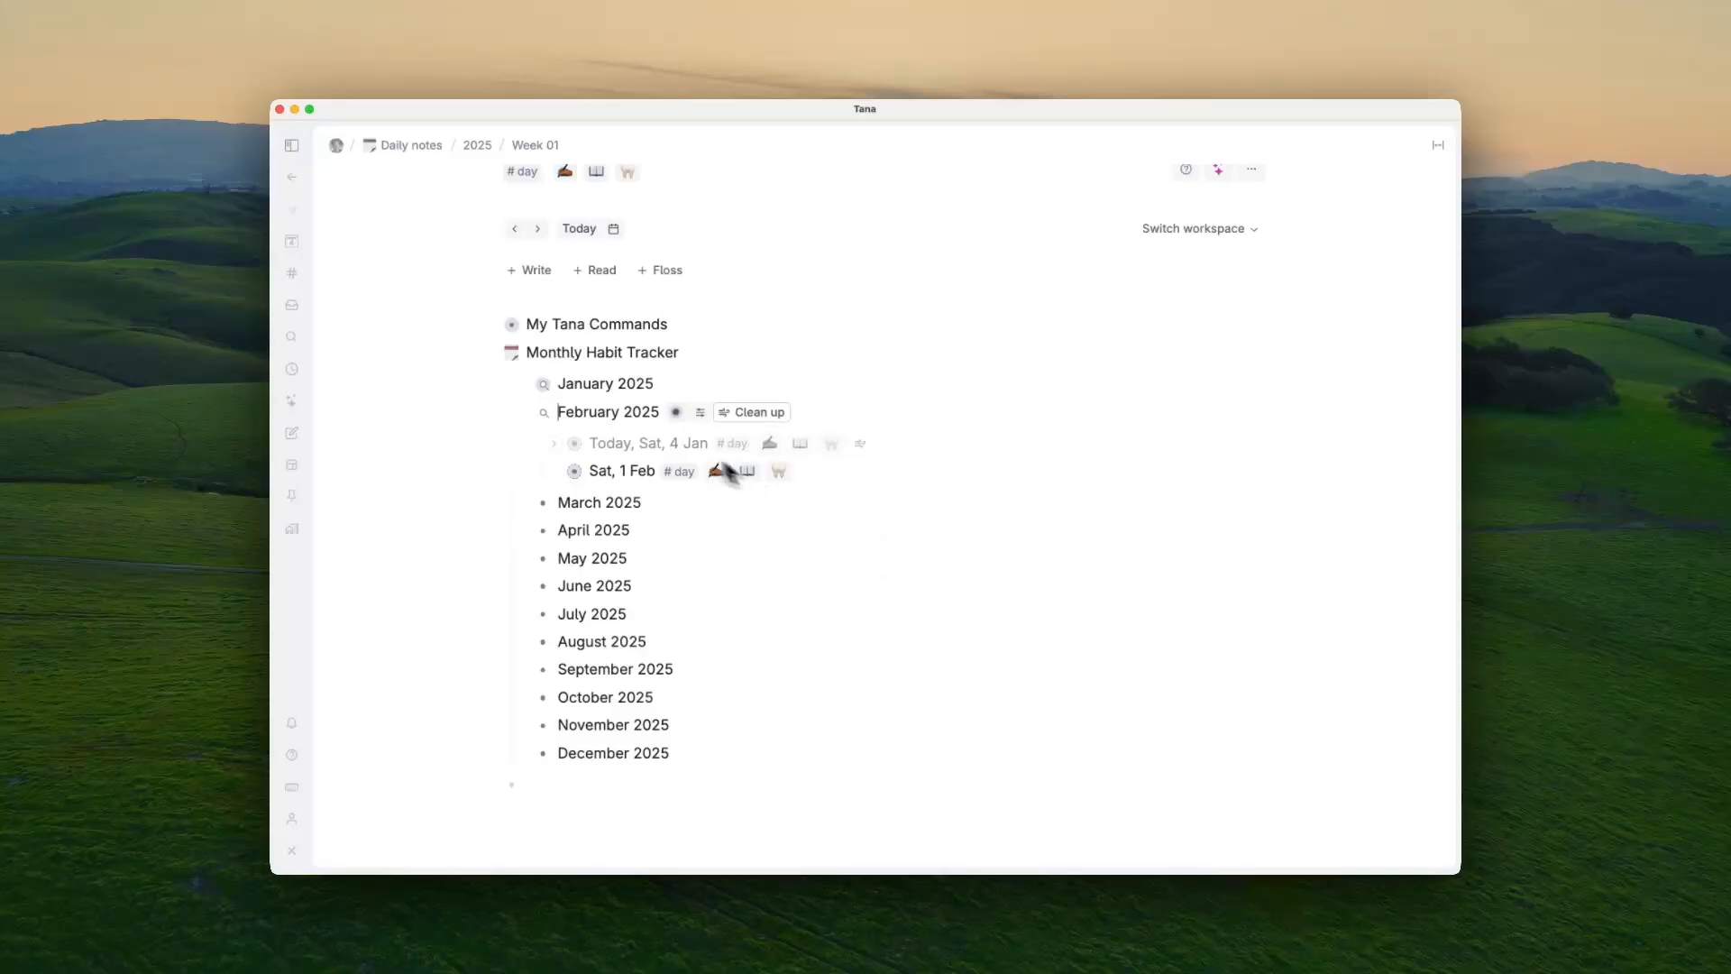
# Step: Clean up the February 2025 search results and collapse the February 2025 and Monthly Habit Tracker nodes
pyautogui.click(629, 474)
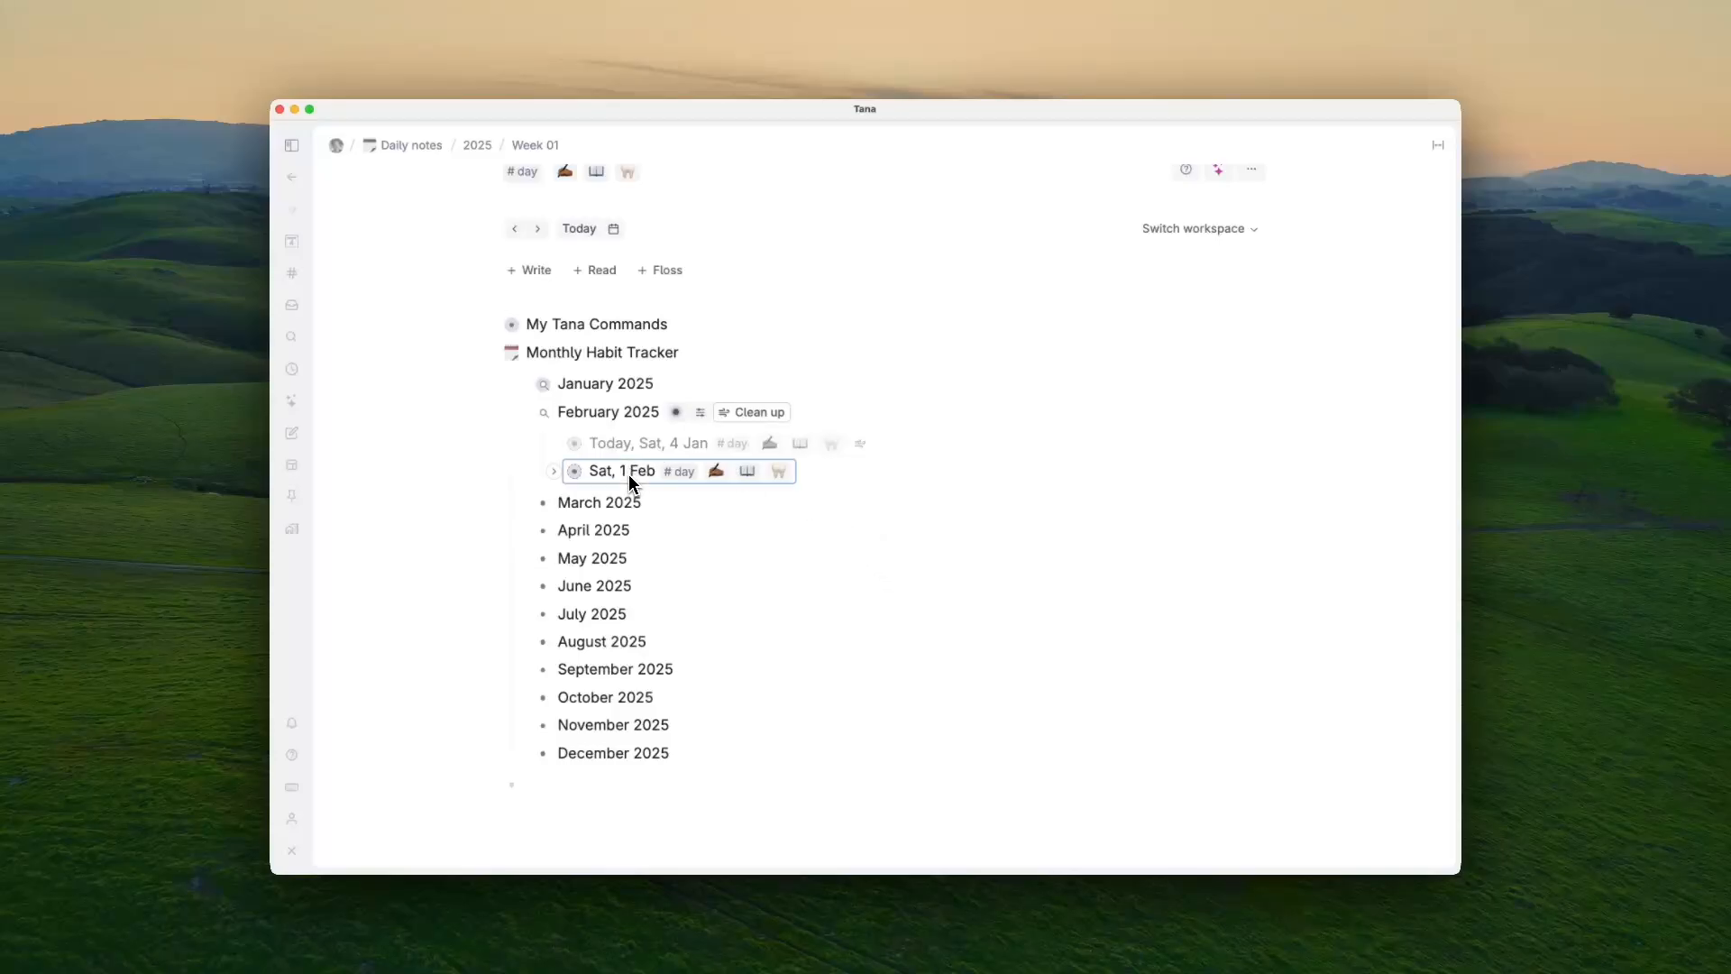
pyautogui.click(722, 415)
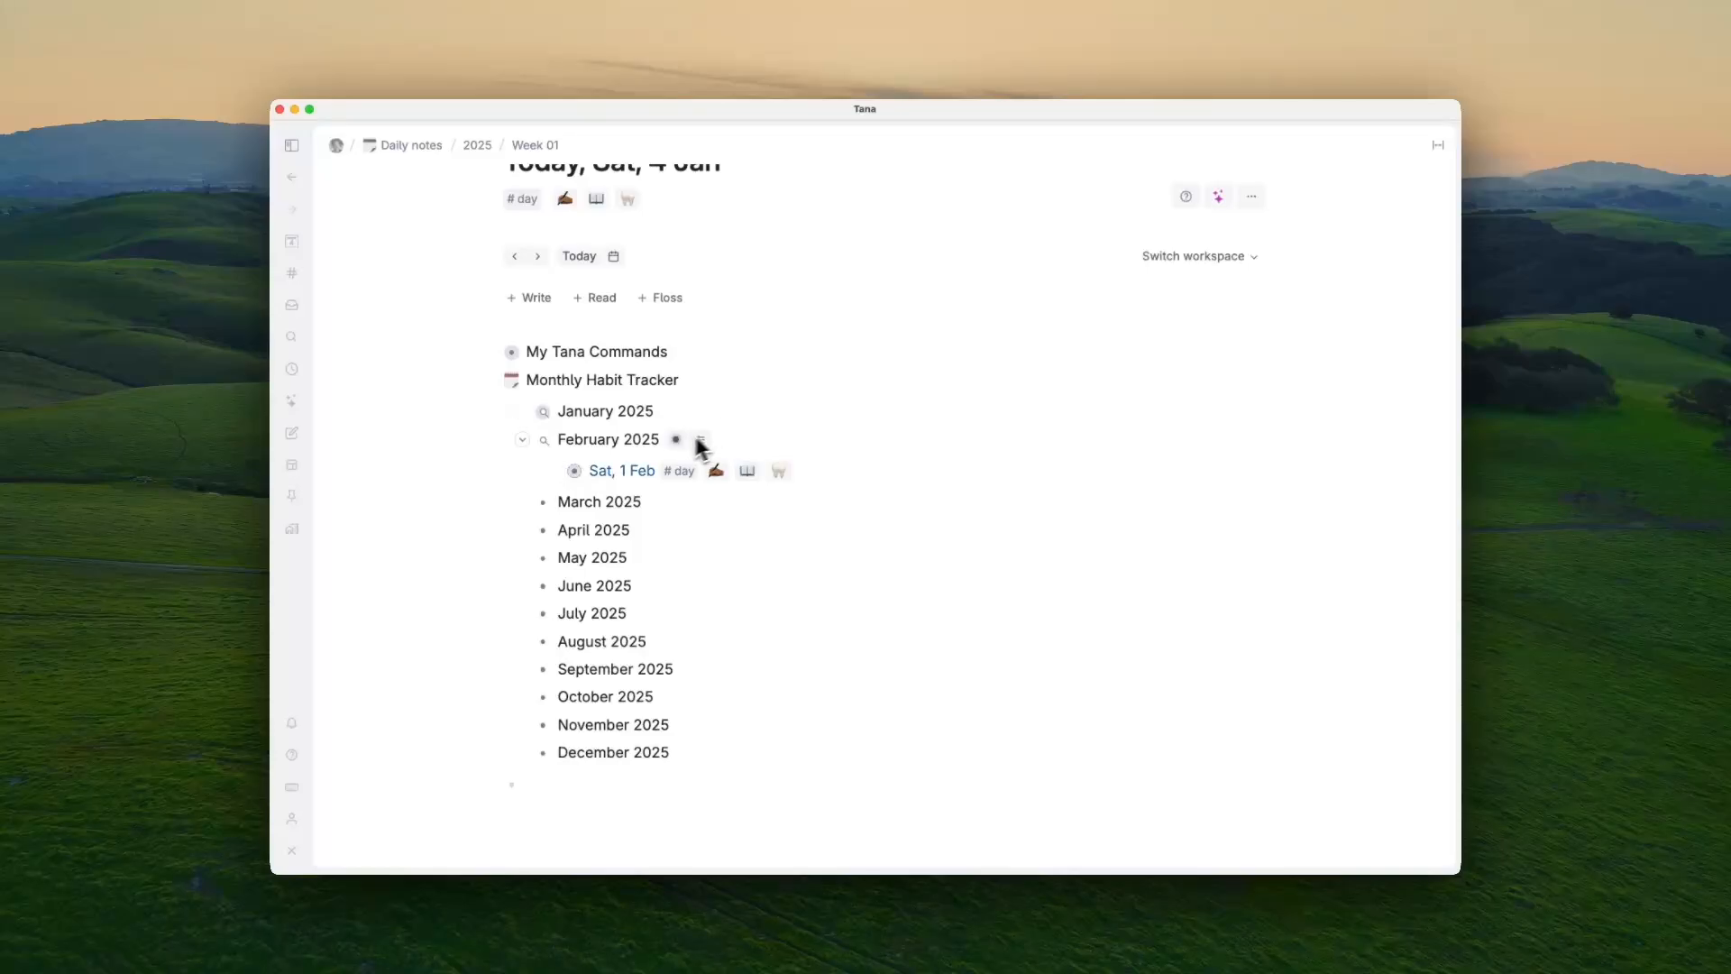
pyautogui.scroll(2, 625, 469)
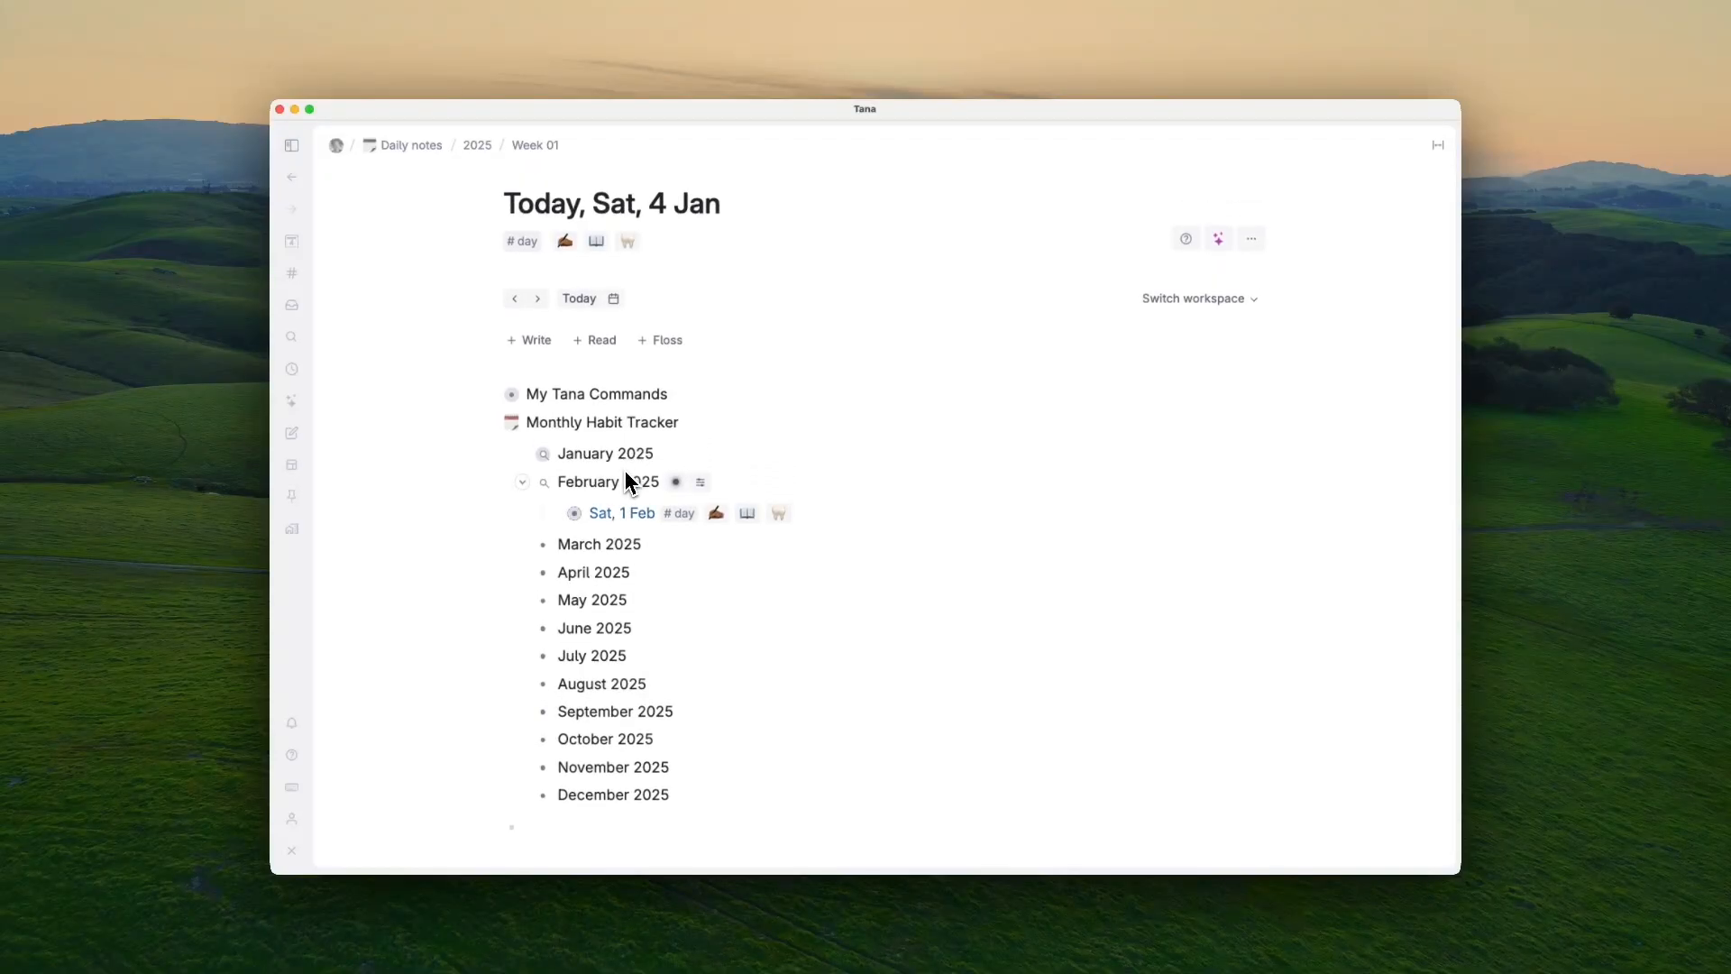
pyautogui.click(523, 483)
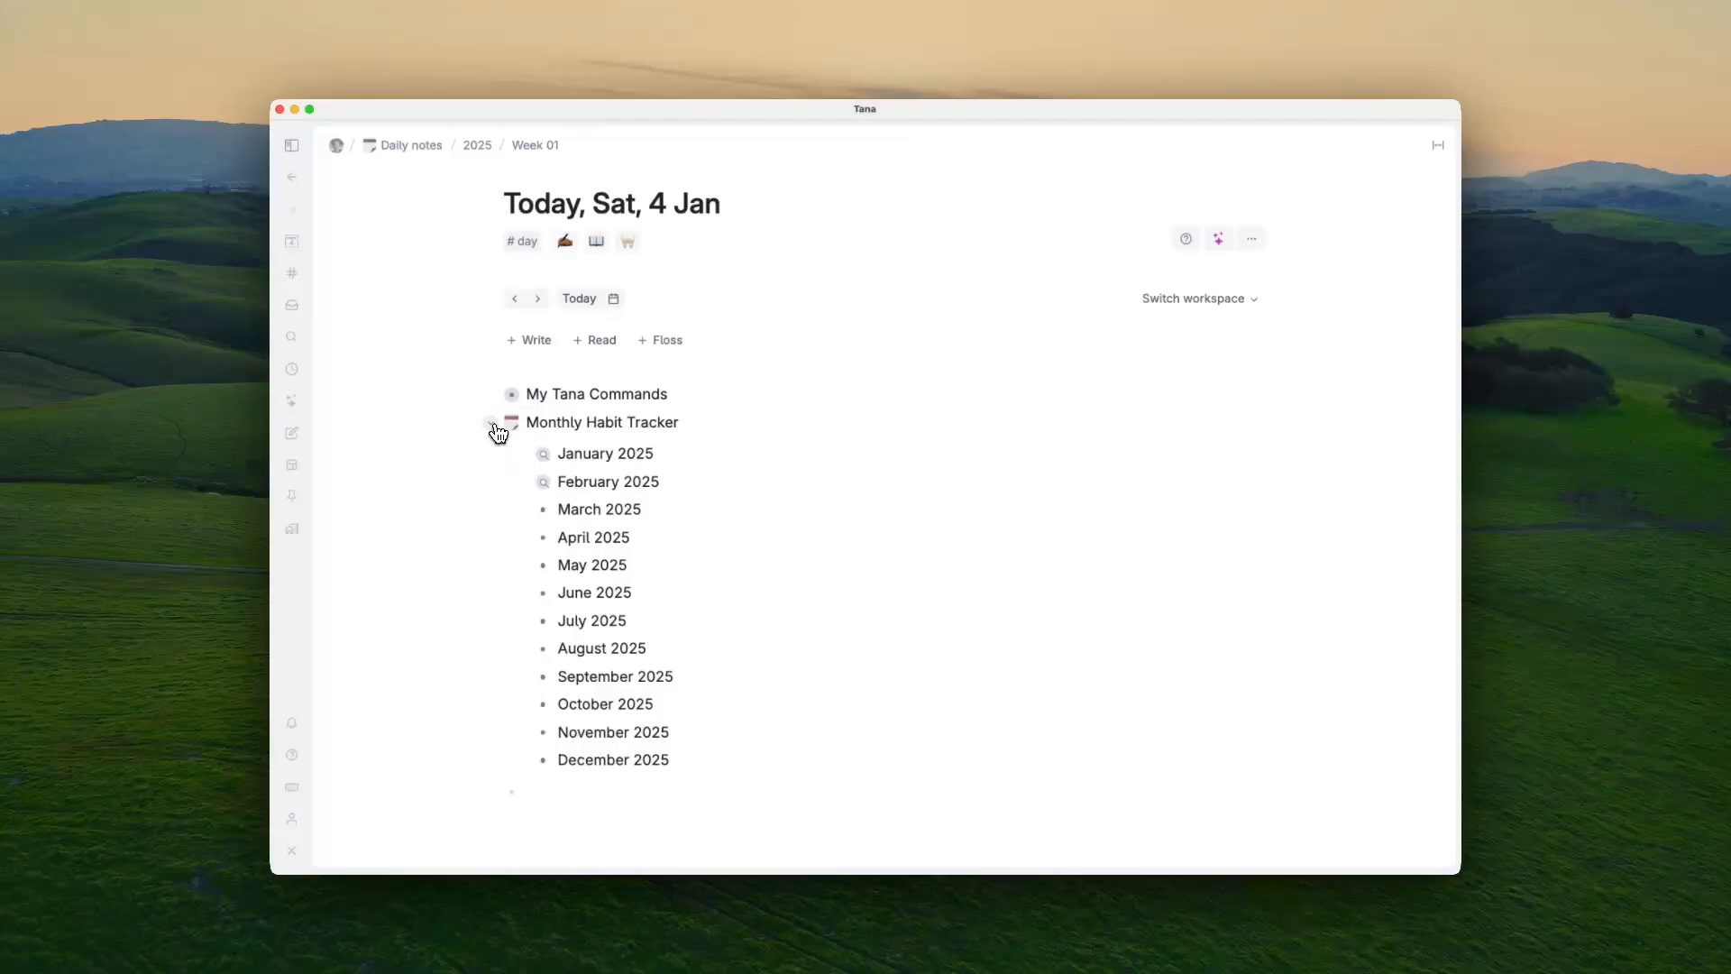
pyautogui.click(494, 426)
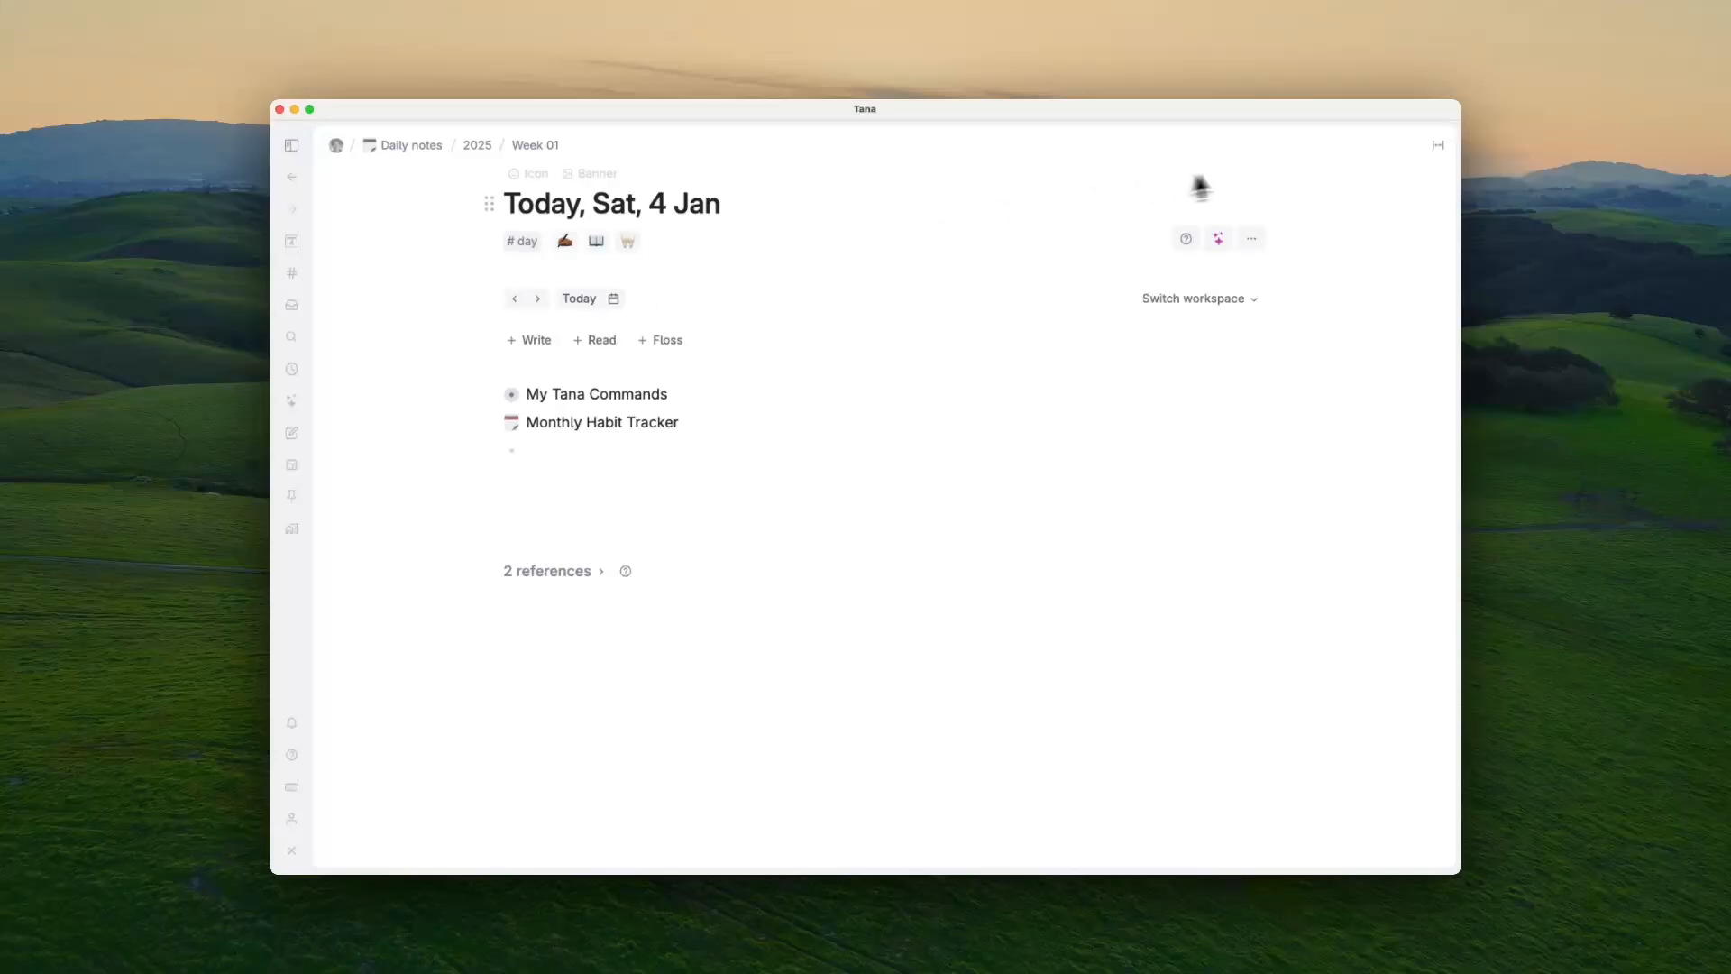
# Step: Page forward through the daily notes from 4 January to 11 January and return to today's note
pyautogui.click(539, 301)
pyautogui.click(539, 300)
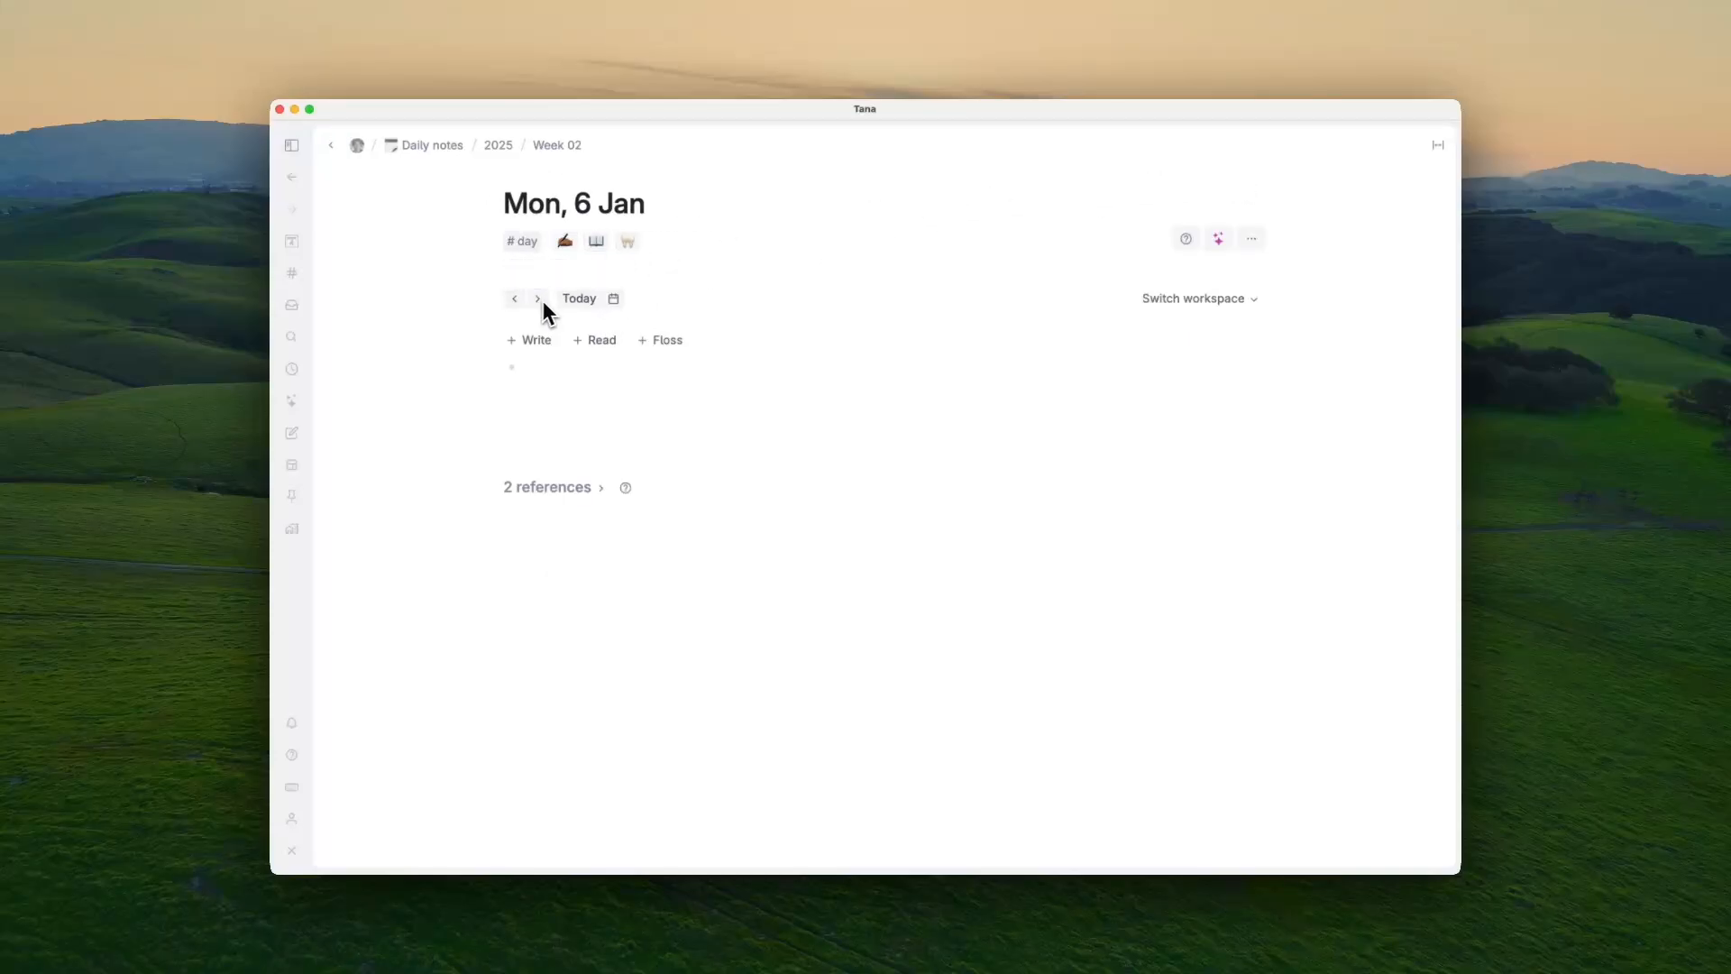
pyautogui.click(539, 300)
pyautogui.click(539, 300)
pyautogui.click(540, 301)
pyautogui.click(540, 300)
pyautogui.click(539, 300)
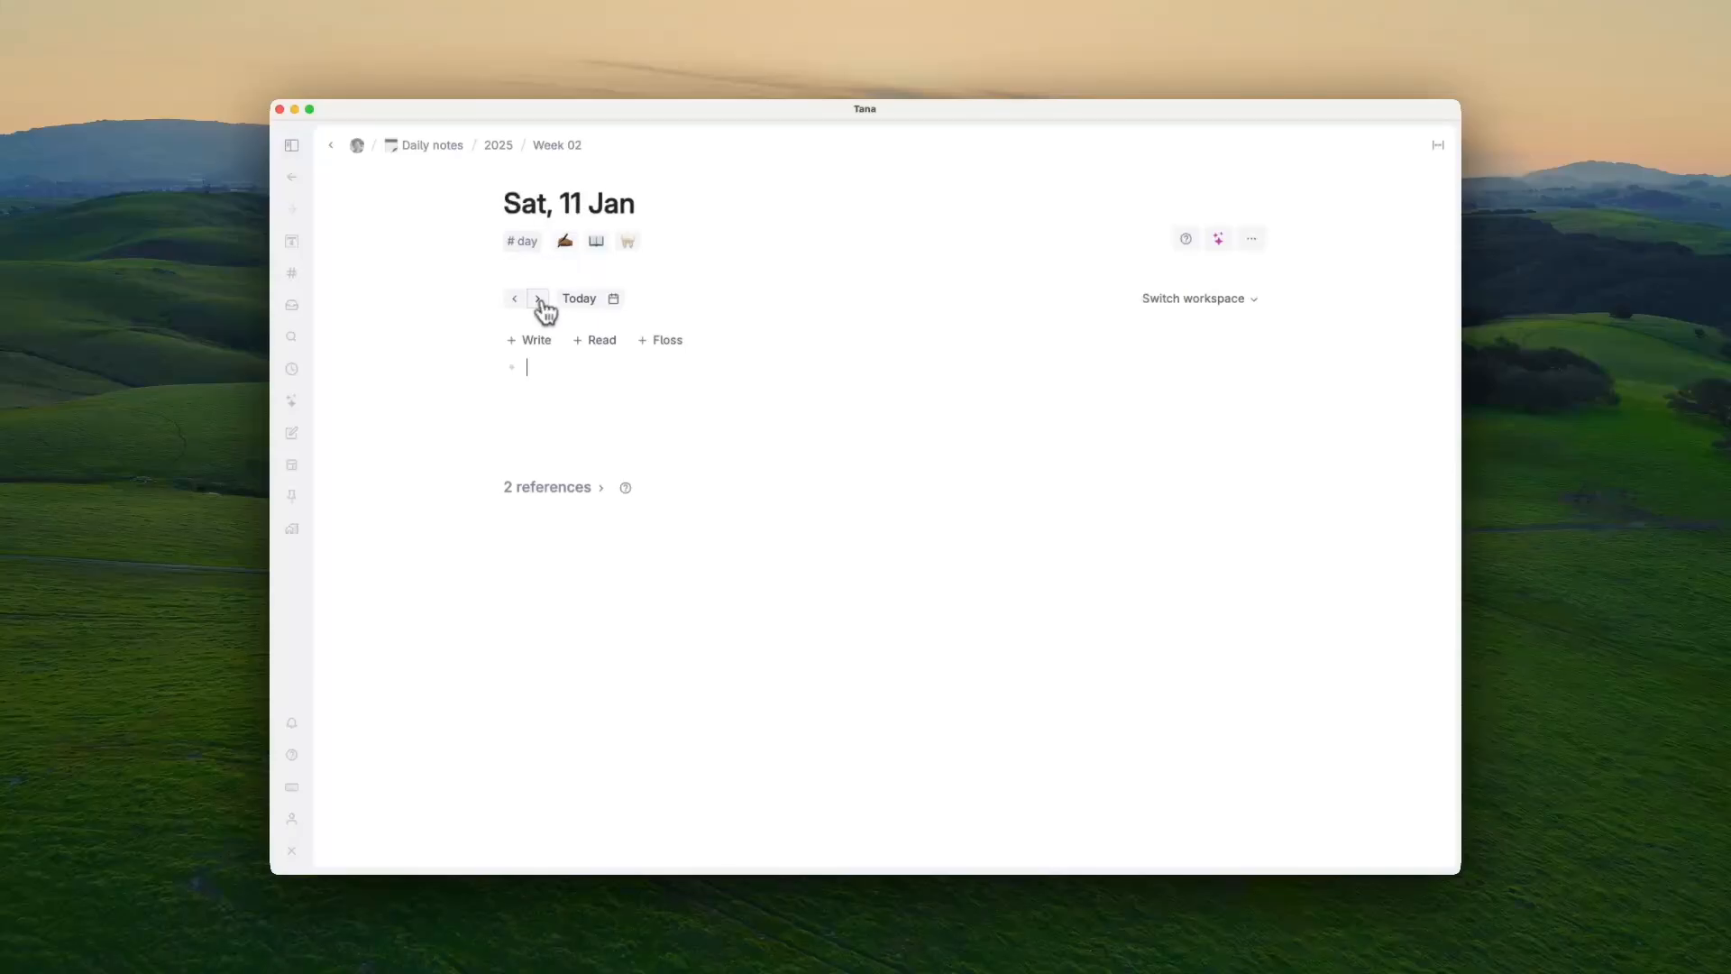
pyautogui.click(571, 302)
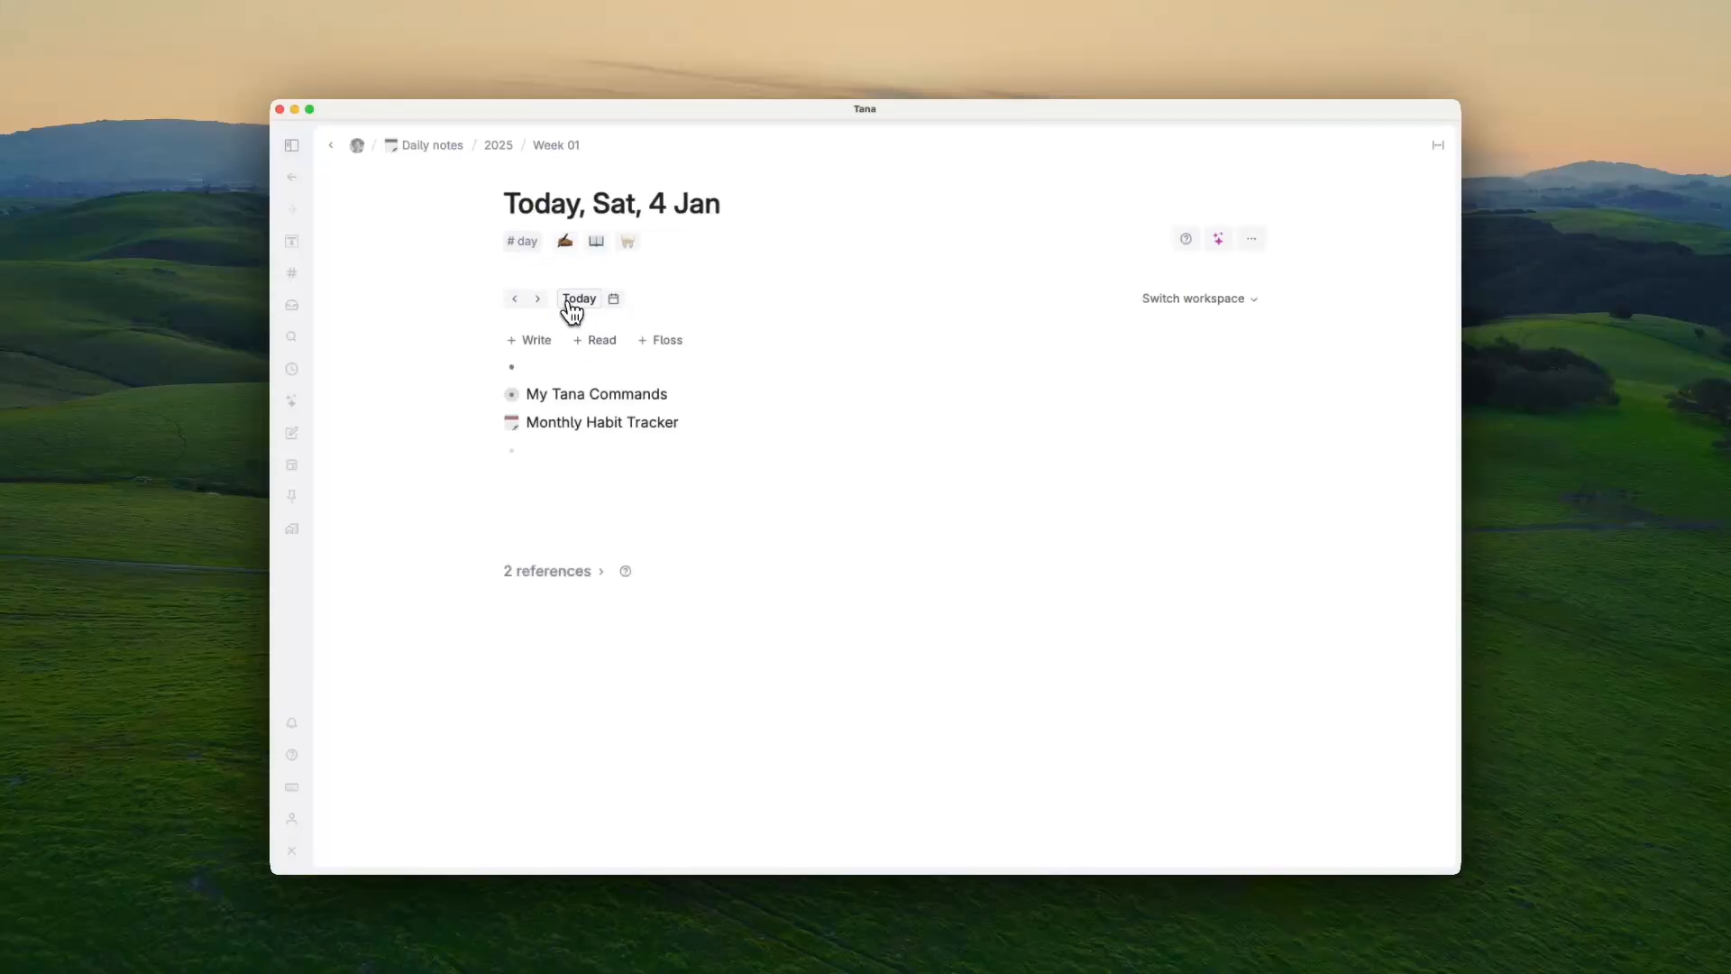
# Step: Go to the daily note for Saturday, 1 February 2025 using the calendar
pyautogui.click(615, 301)
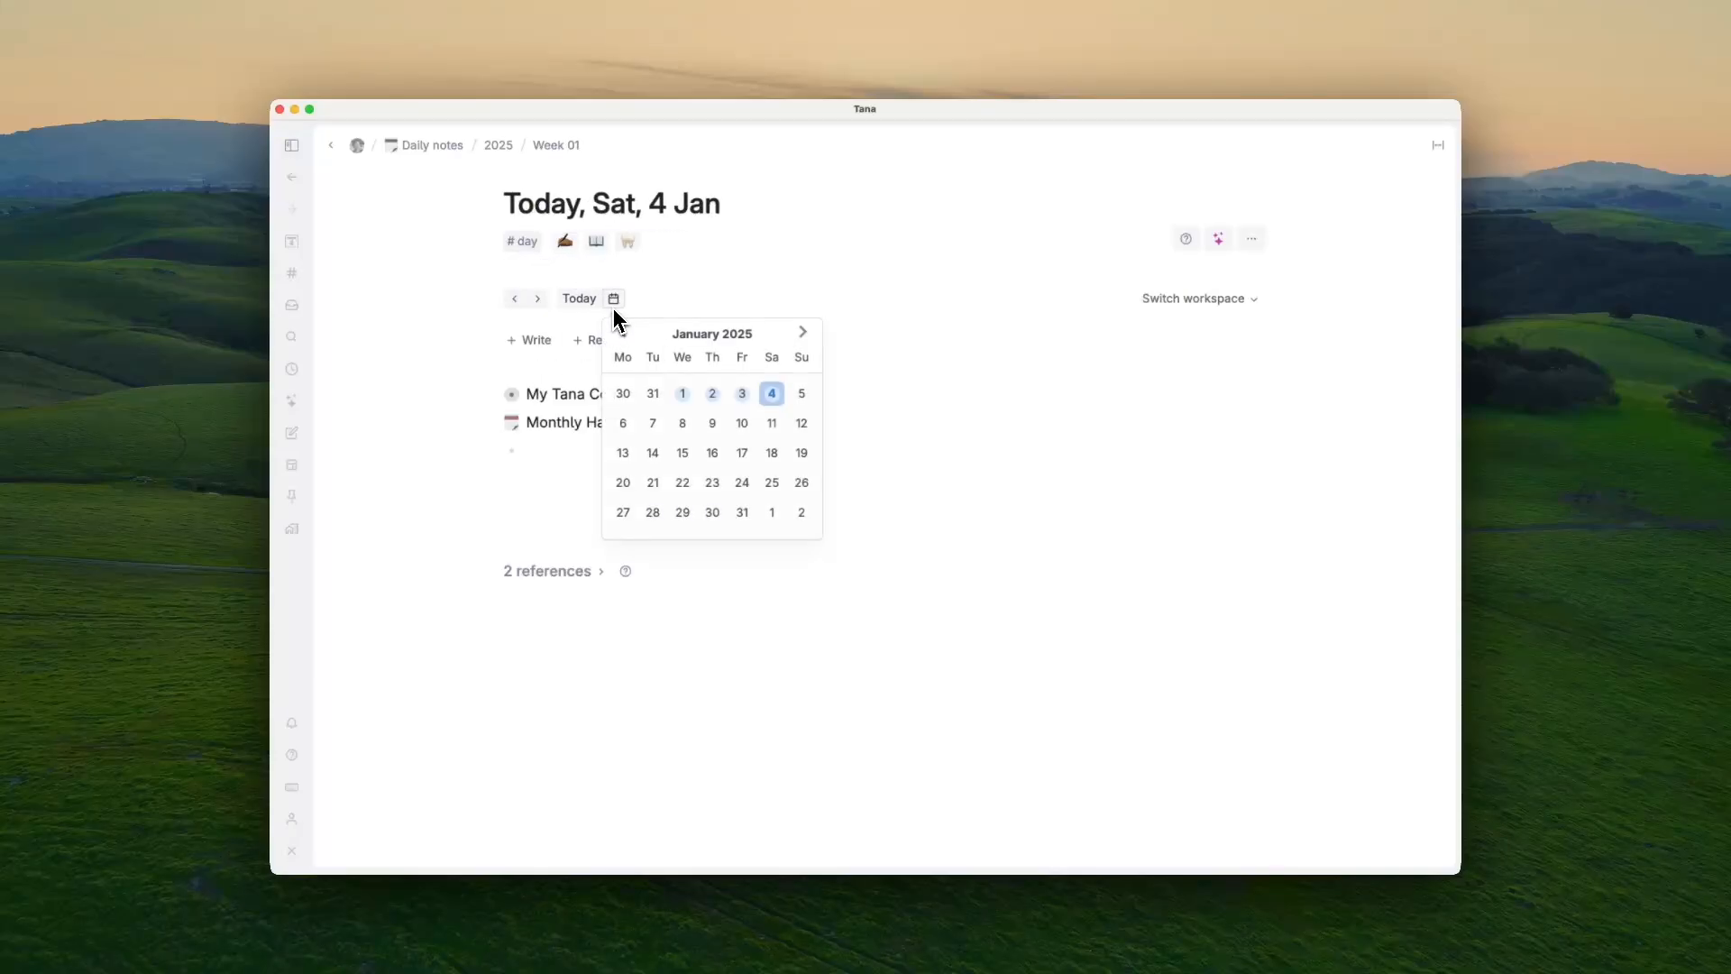
pyautogui.click(806, 333)
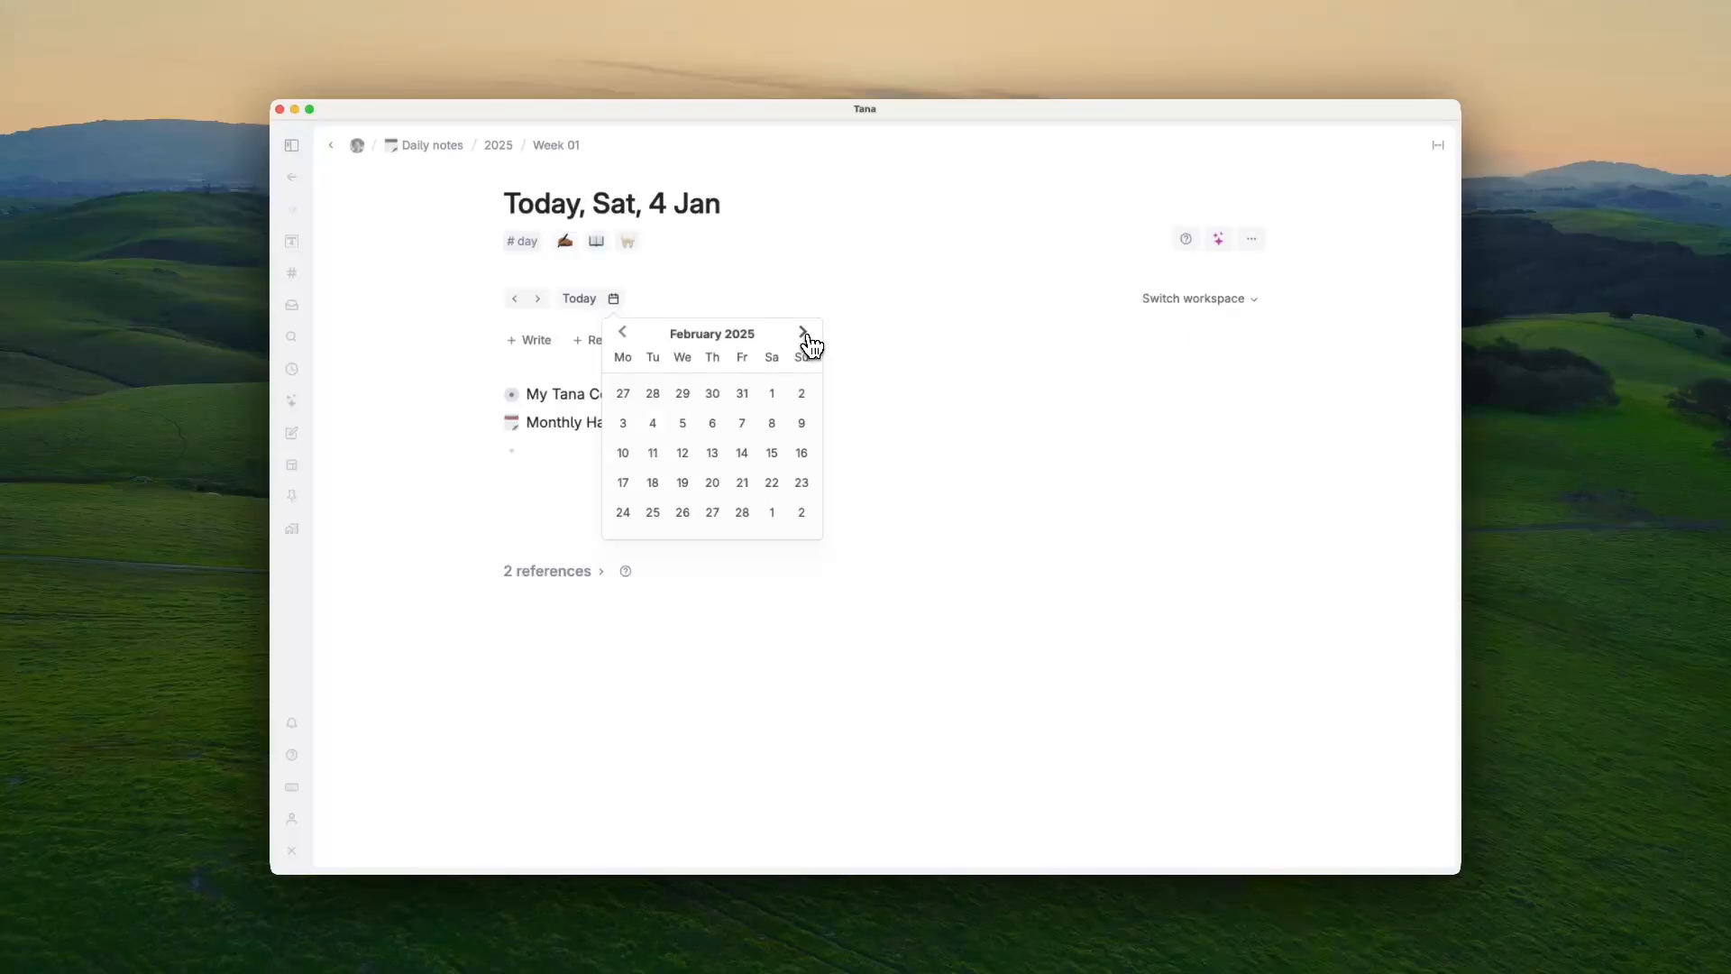
pyautogui.click(773, 394)
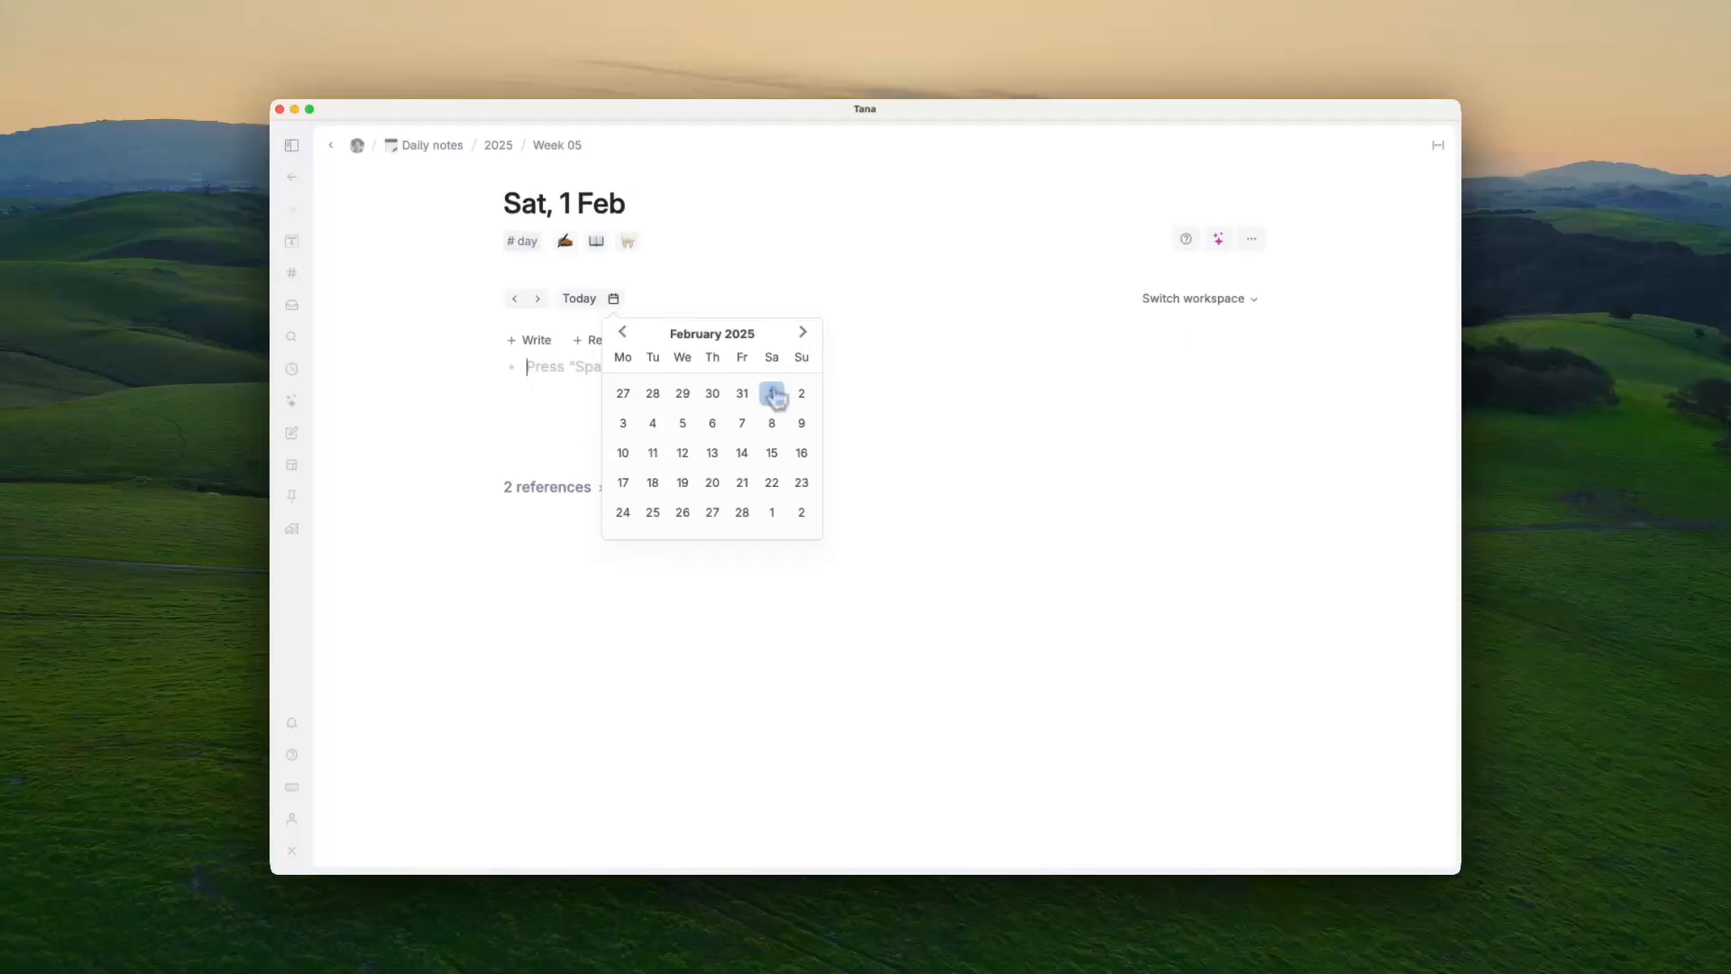
pyautogui.click(754, 279)
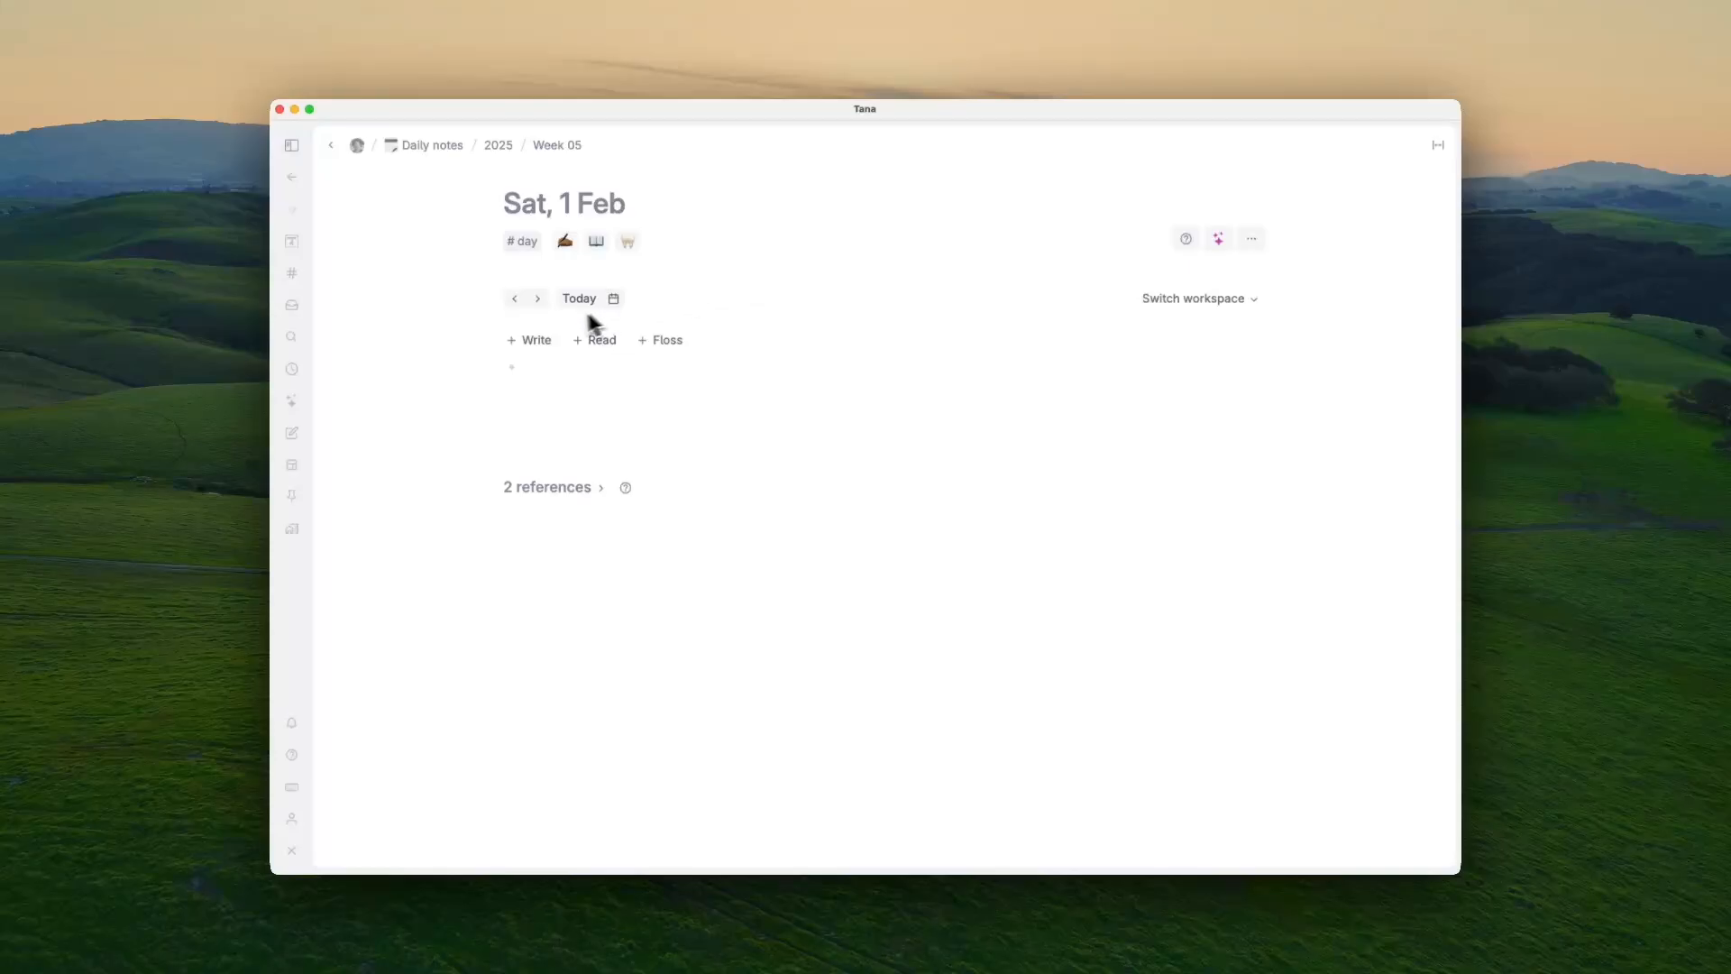
# Step: Advance one day at a time through every February 2025 daily note, ending on Friday, 28 February
pyautogui.click(539, 306)
pyautogui.click(539, 307)
pyautogui.click(539, 307)
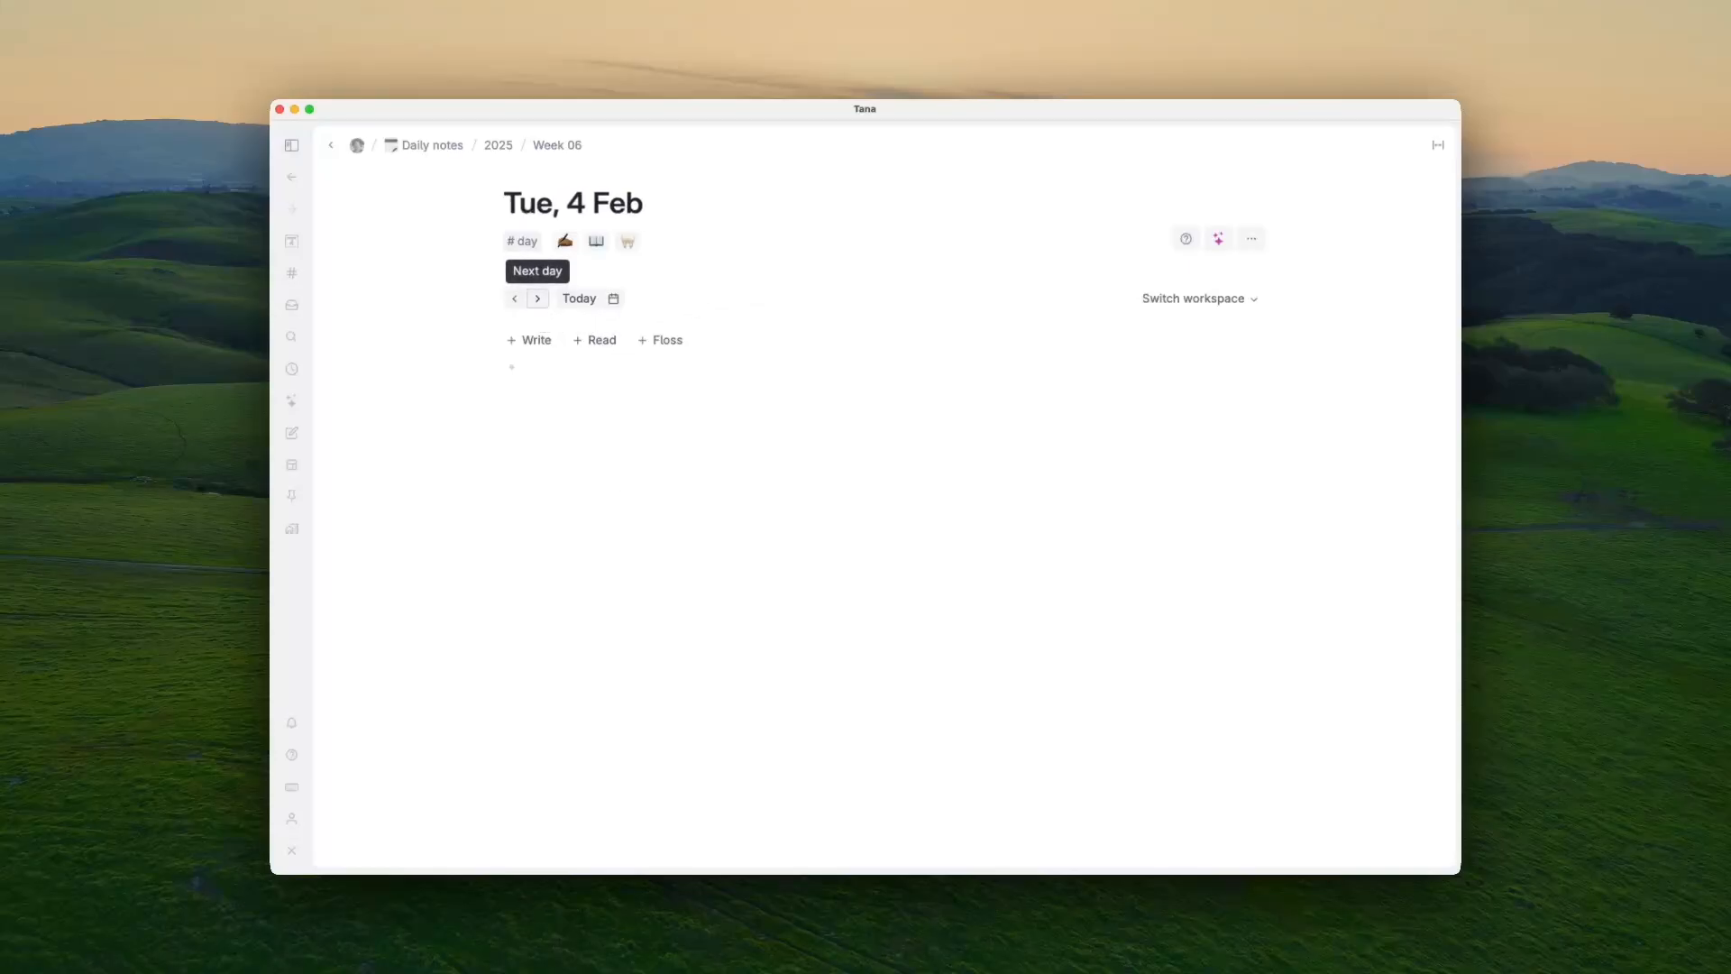
pyautogui.click(539, 307)
pyautogui.click(540, 307)
pyautogui.click(537, 299)
pyautogui.click(537, 298)
pyautogui.click(538, 299)
pyautogui.click(537, 299)
pyautogui.click(538, 298)
pyautogui.click(538, 299)
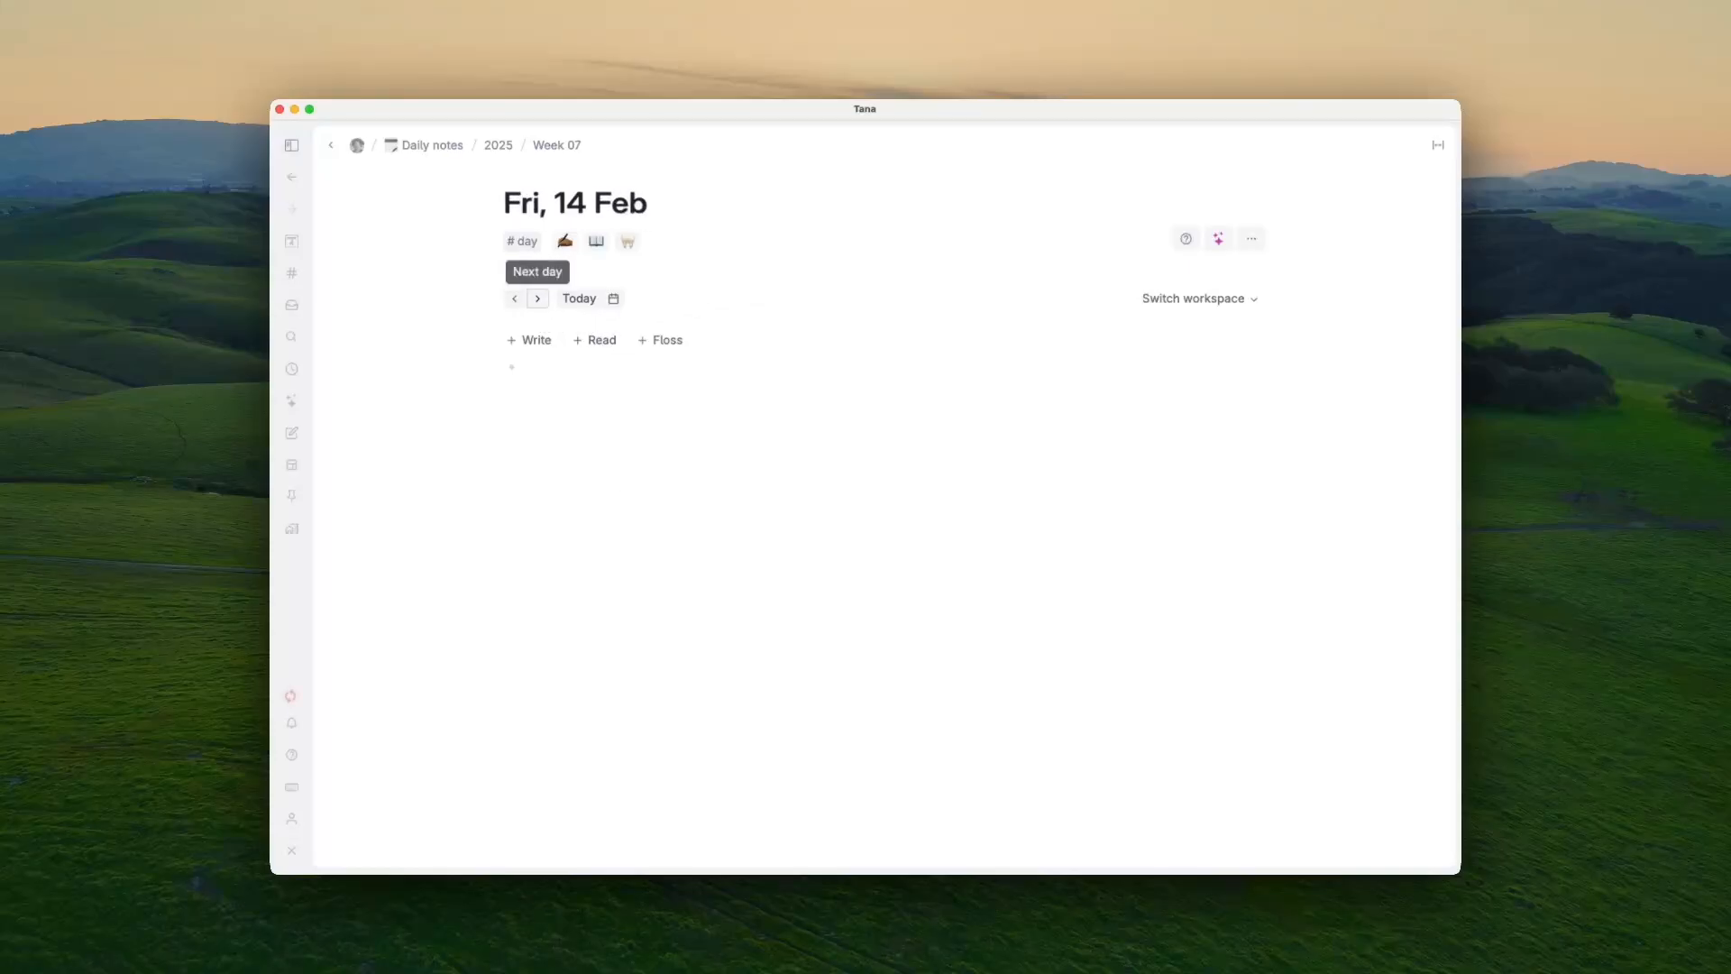
pyautogui.click(538, 298)
pyautogui.click(538, 299)
pyautogui.doubleClick(538, 298)
pyautogui.doubleClick(538, 298)
pyautogui.click(537, 299)
pyautogui.doubleClick(537, 299)
pyautogui.click(537, 299)
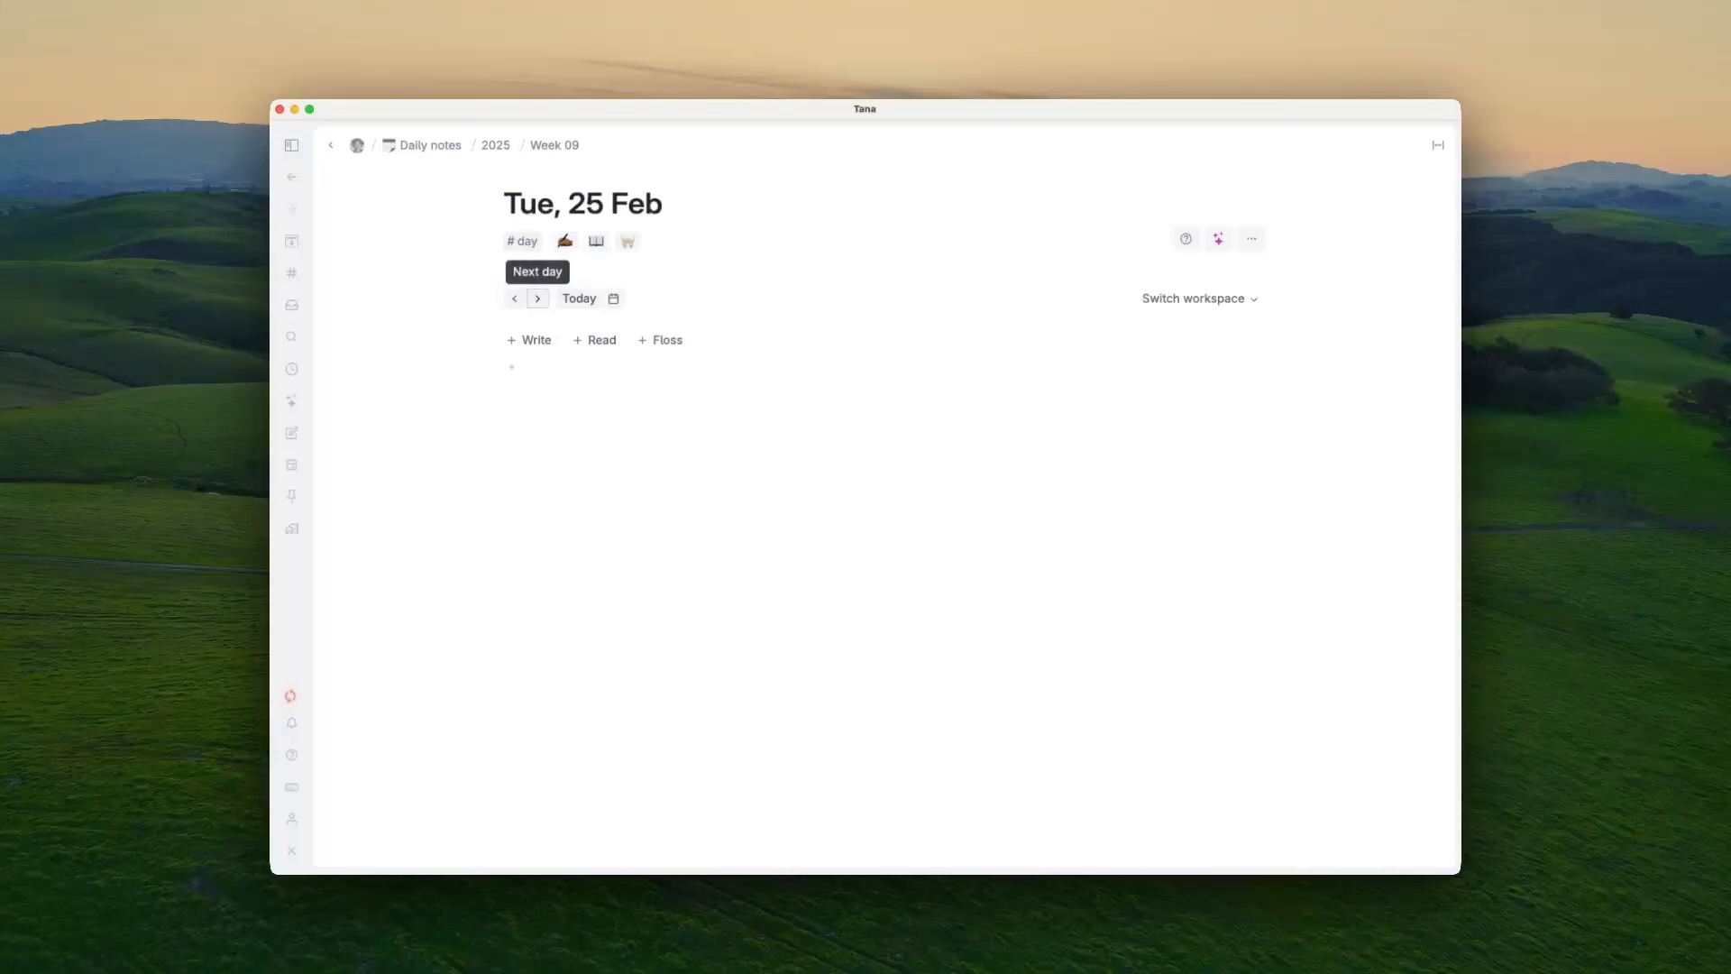
pyautogui.click(538, 299)
pyautogui.click(537, 298)
pyautogui.doubleClick(537, 299)
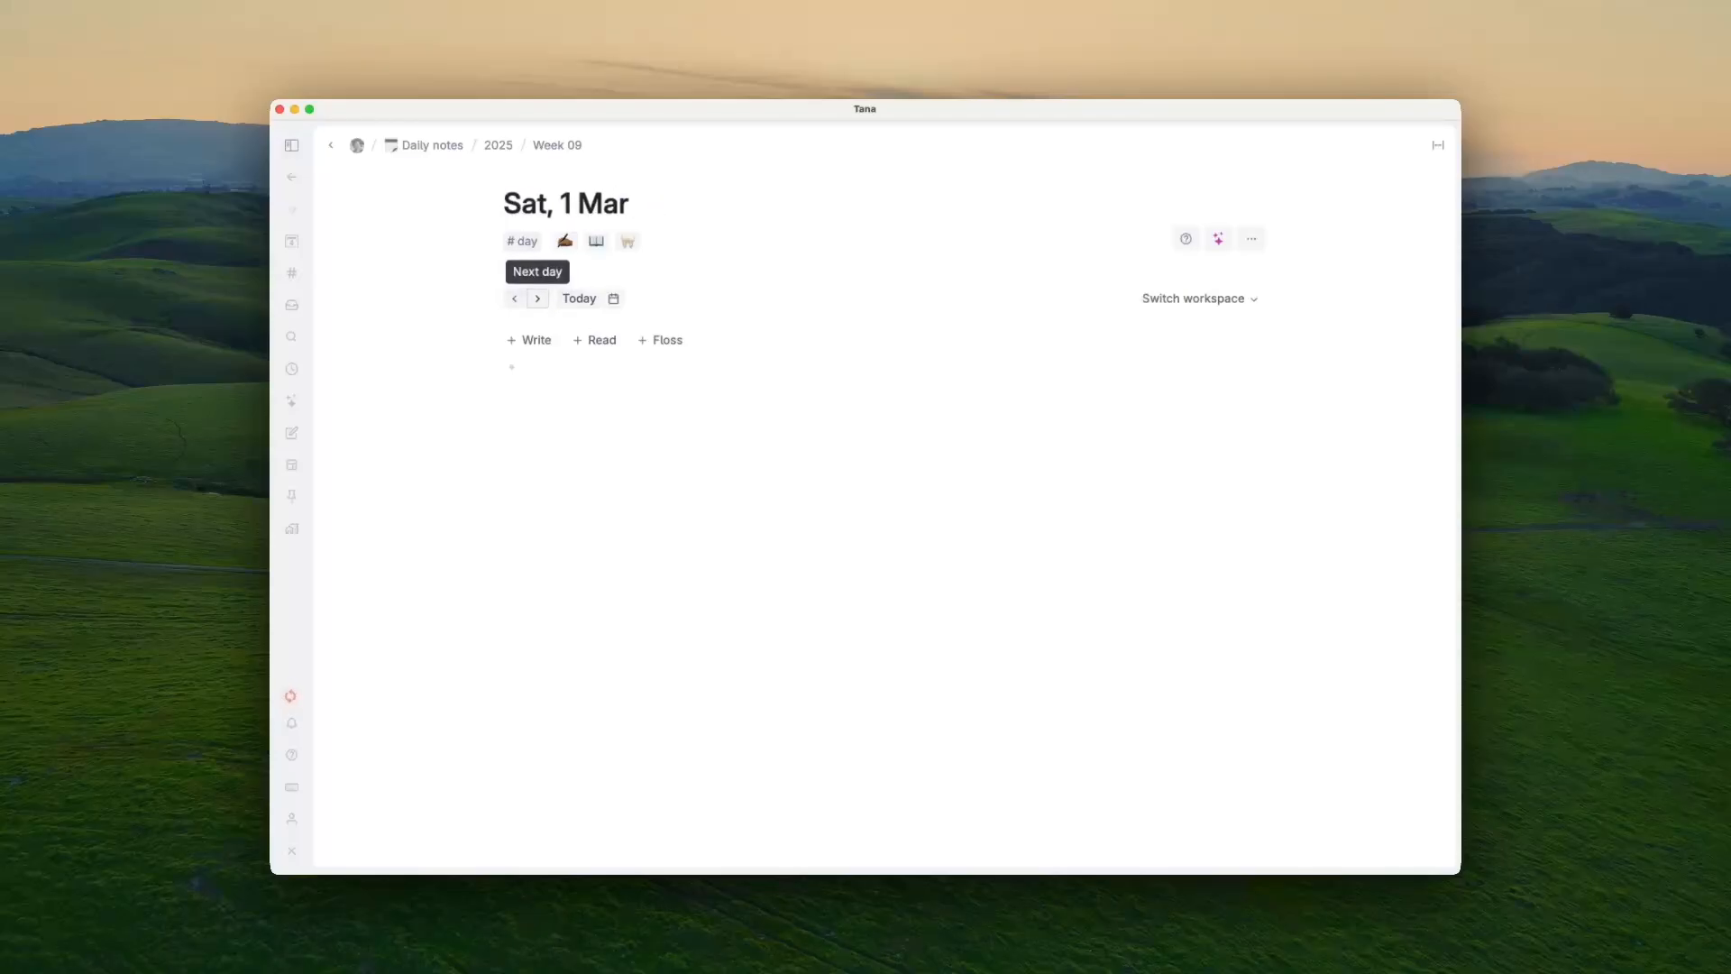
pyautogui.click(515, 299)
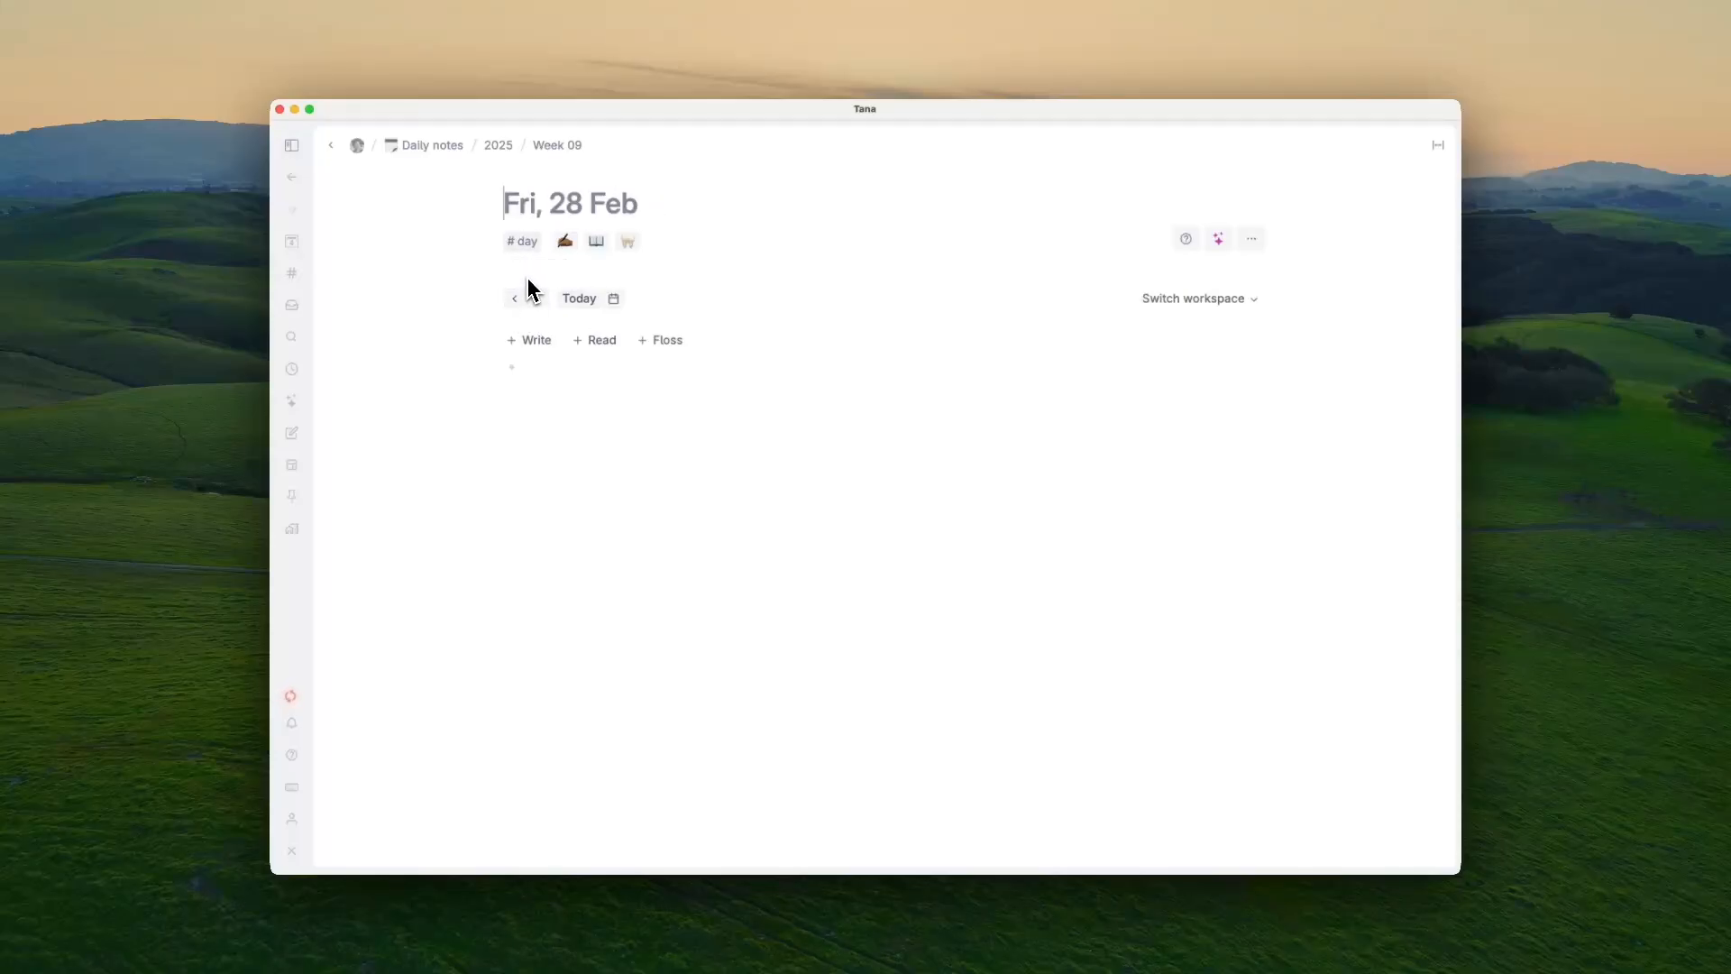
# Step: Return to today's note, expand February 2025 under Monthly Habit Tracker, and review its list of day nodes
pyautogui.click(577, 299)
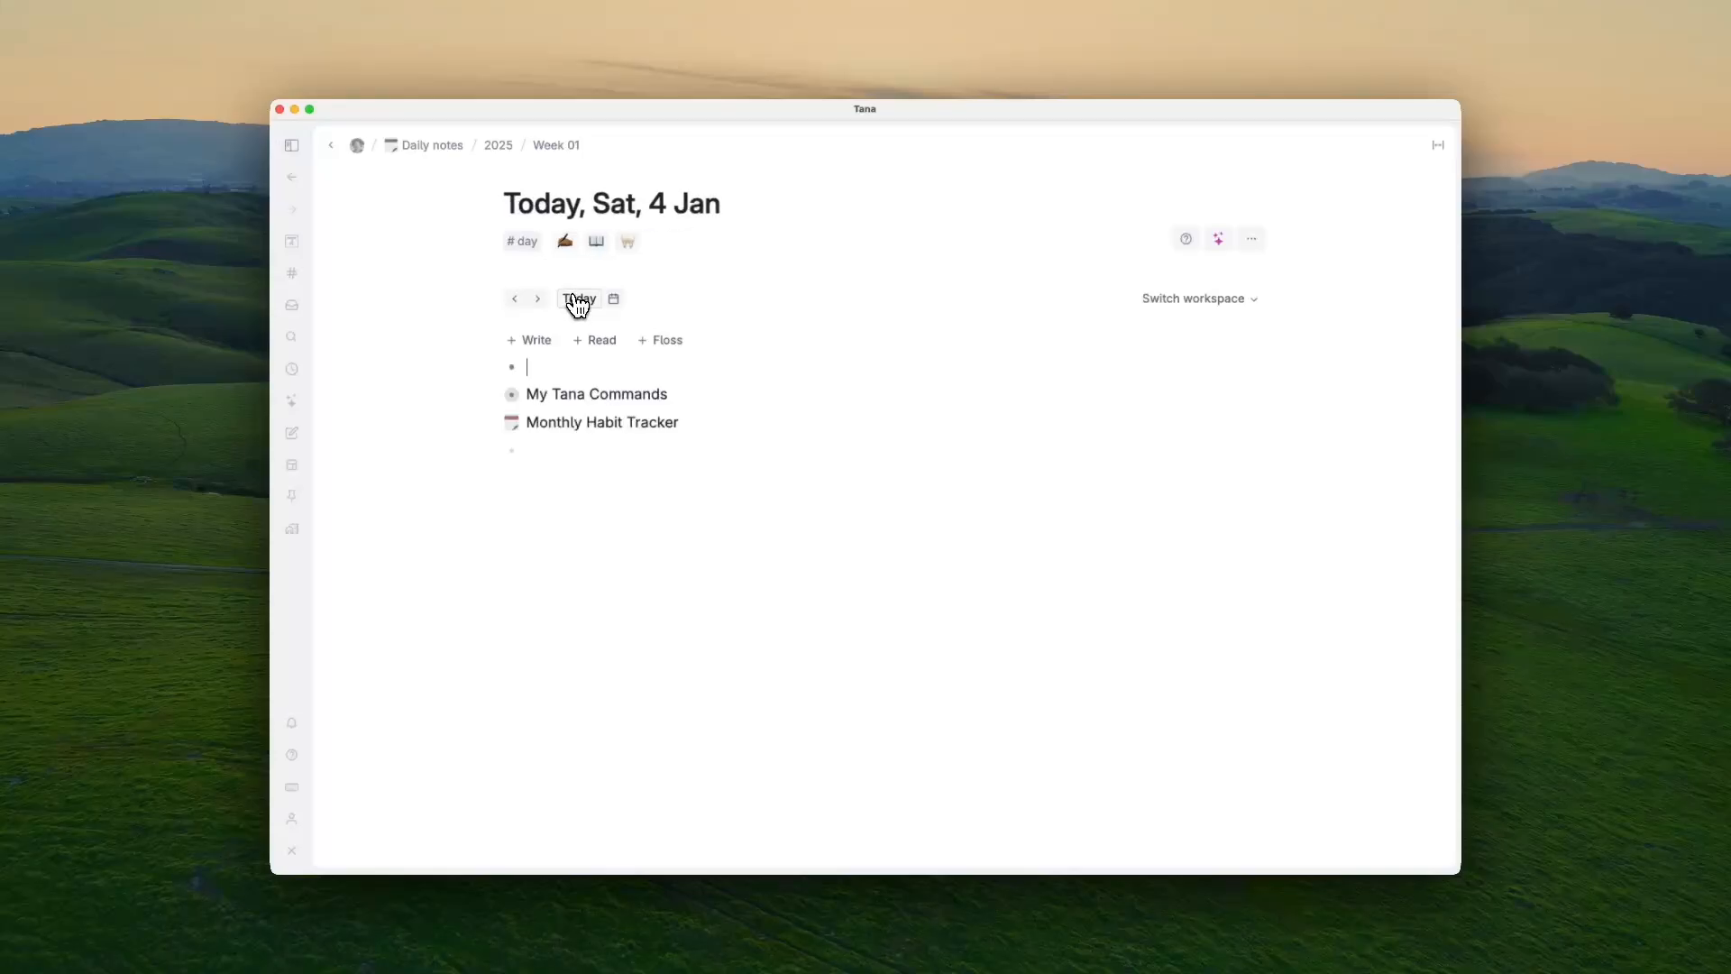
pyautogui.click(493, 423)
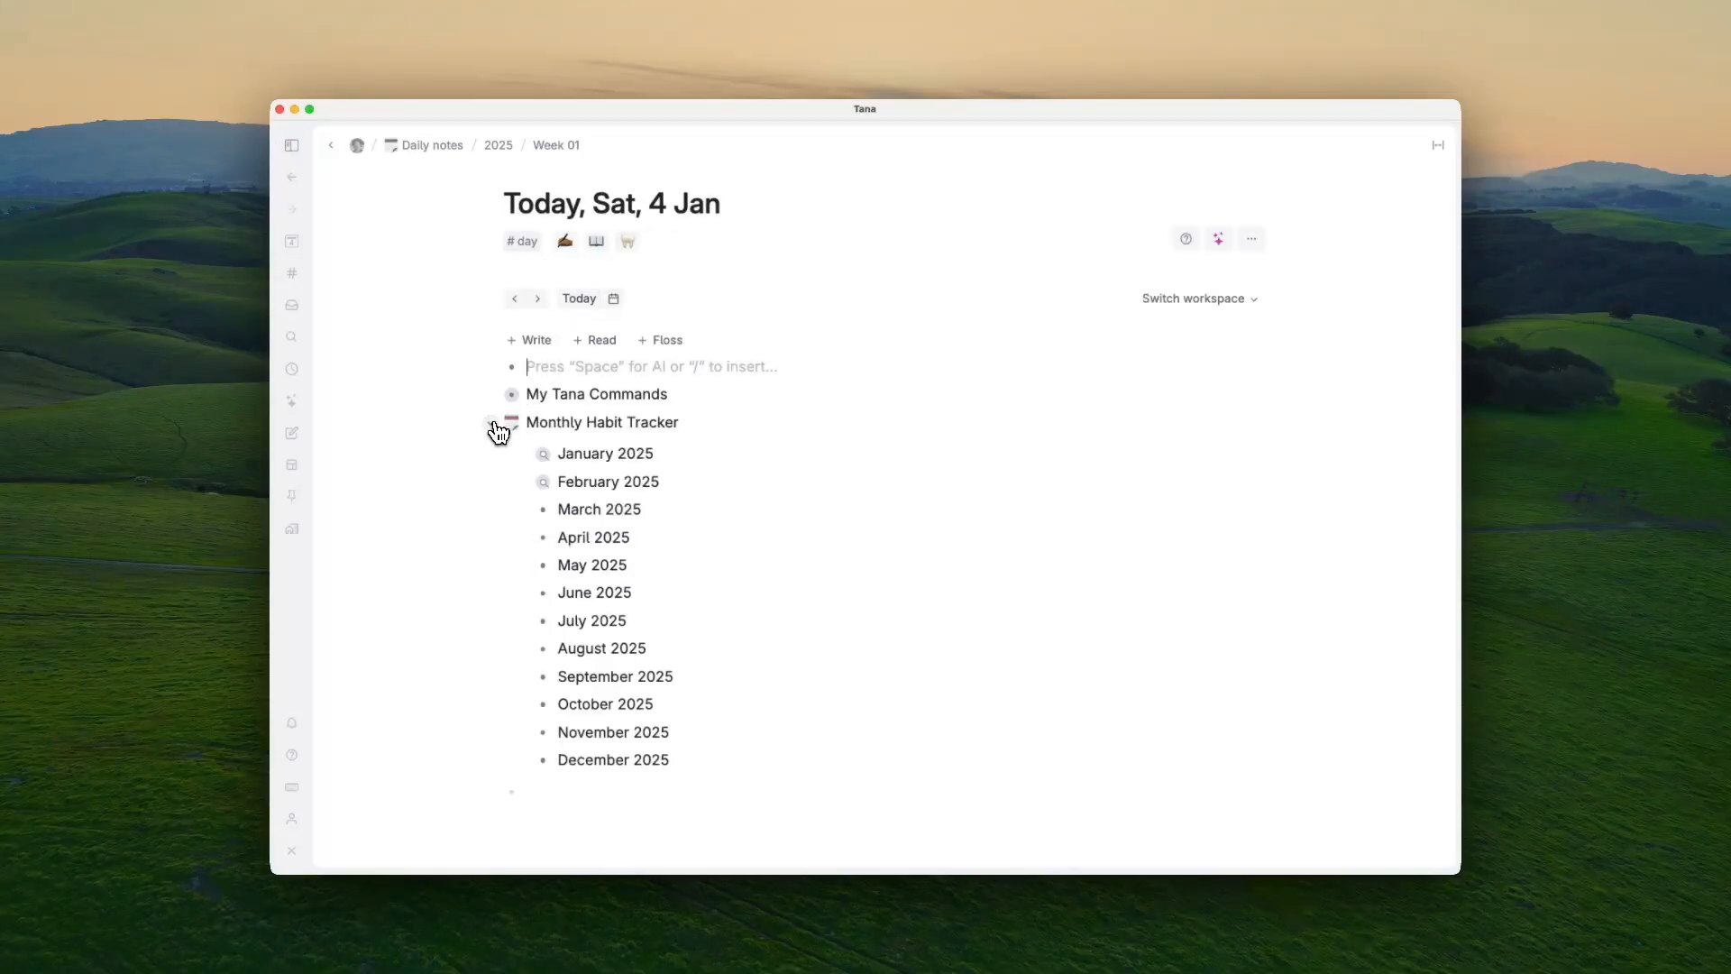
pyautogui.click(524, 484)
pyautogui.scroll(-10, 640, 586)
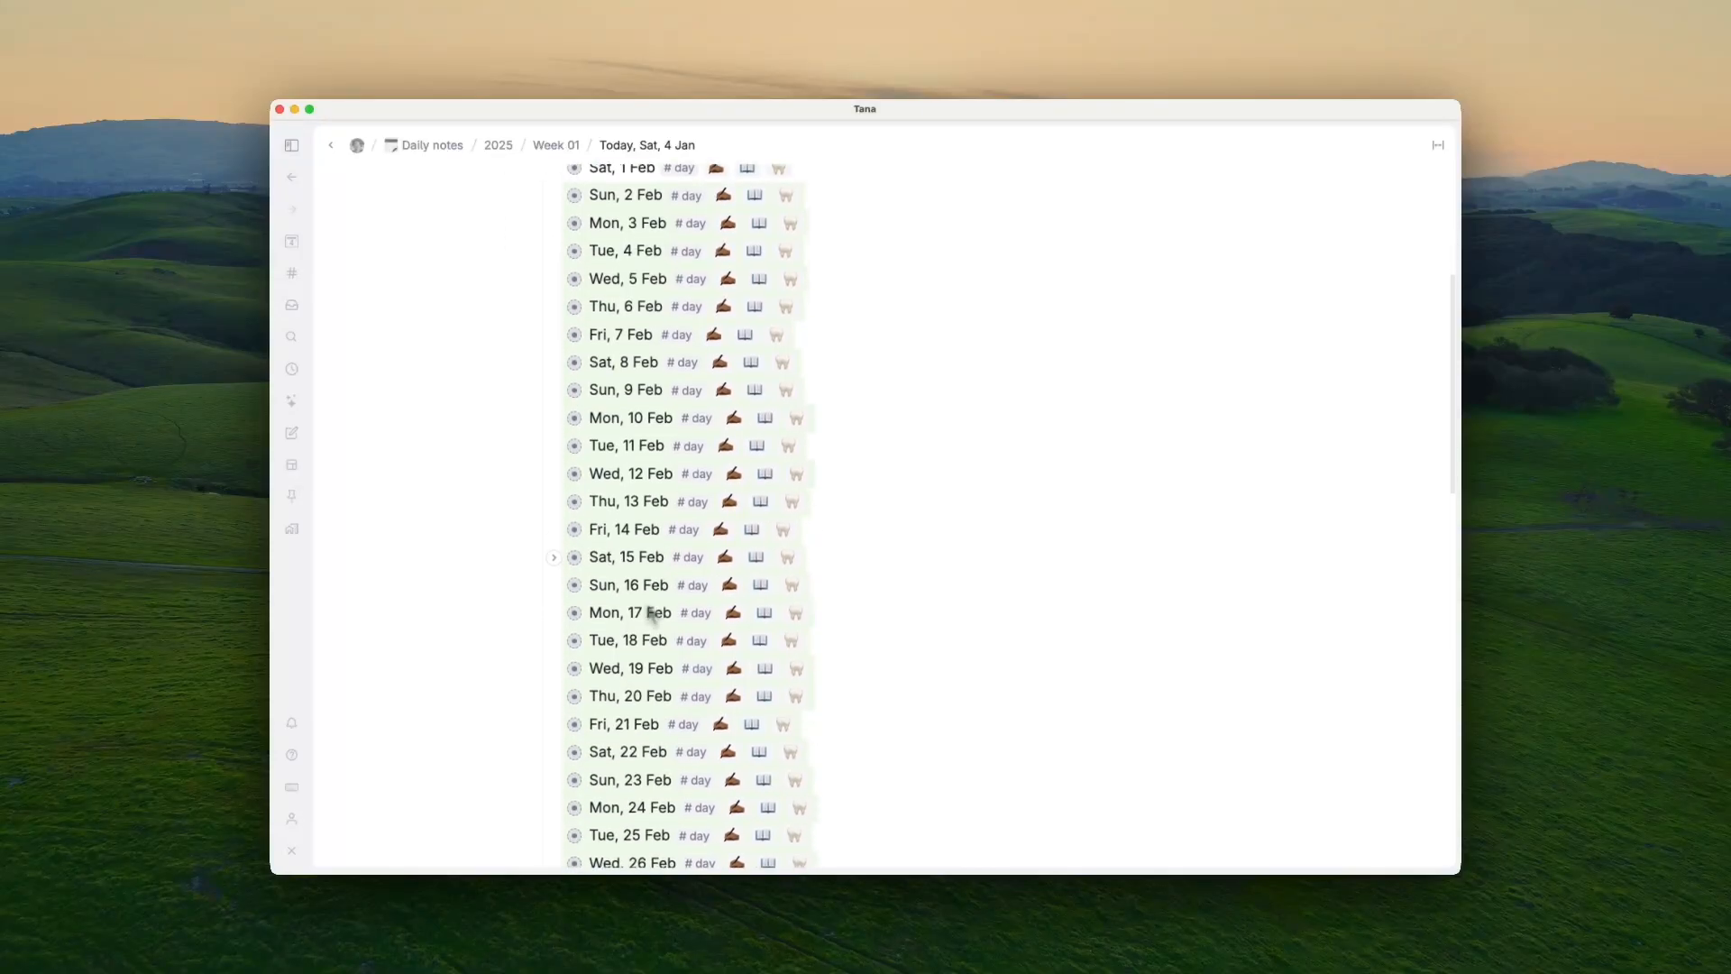
pyautogui.scroll(10, 694, 487)
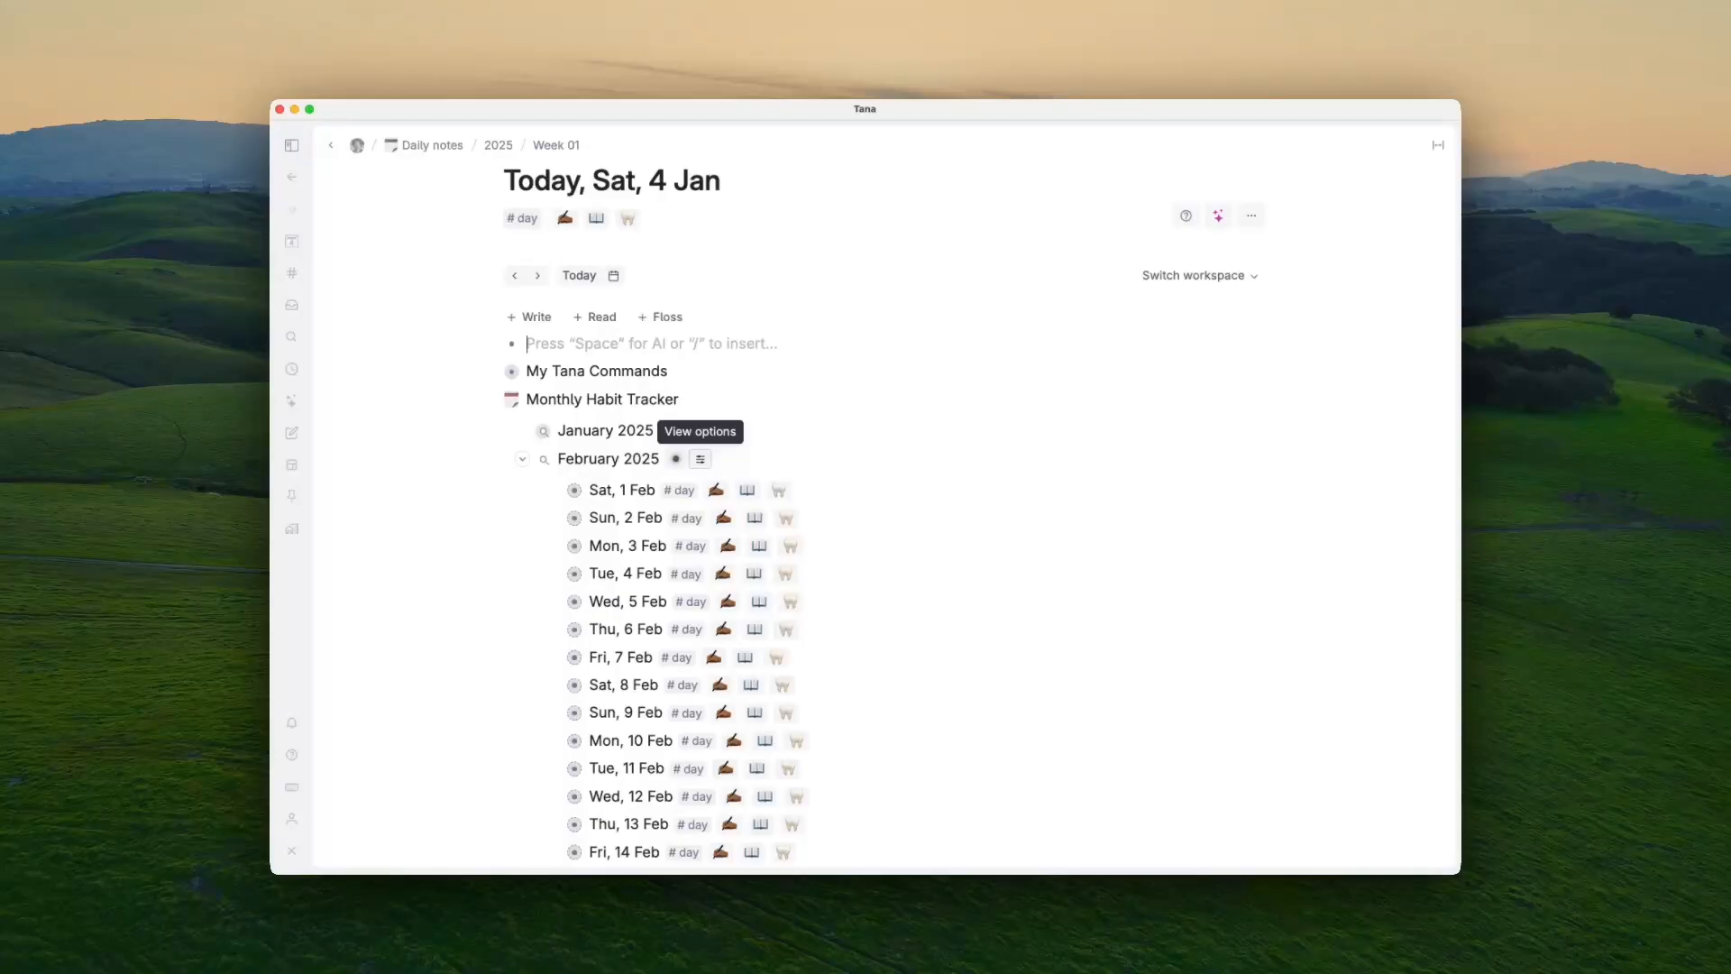
# Step: Display the February 2025 search results as a table and collapse the February 2025 node
pyautogui.click(699, 459)
pyautogui.moveTo(715, 488)
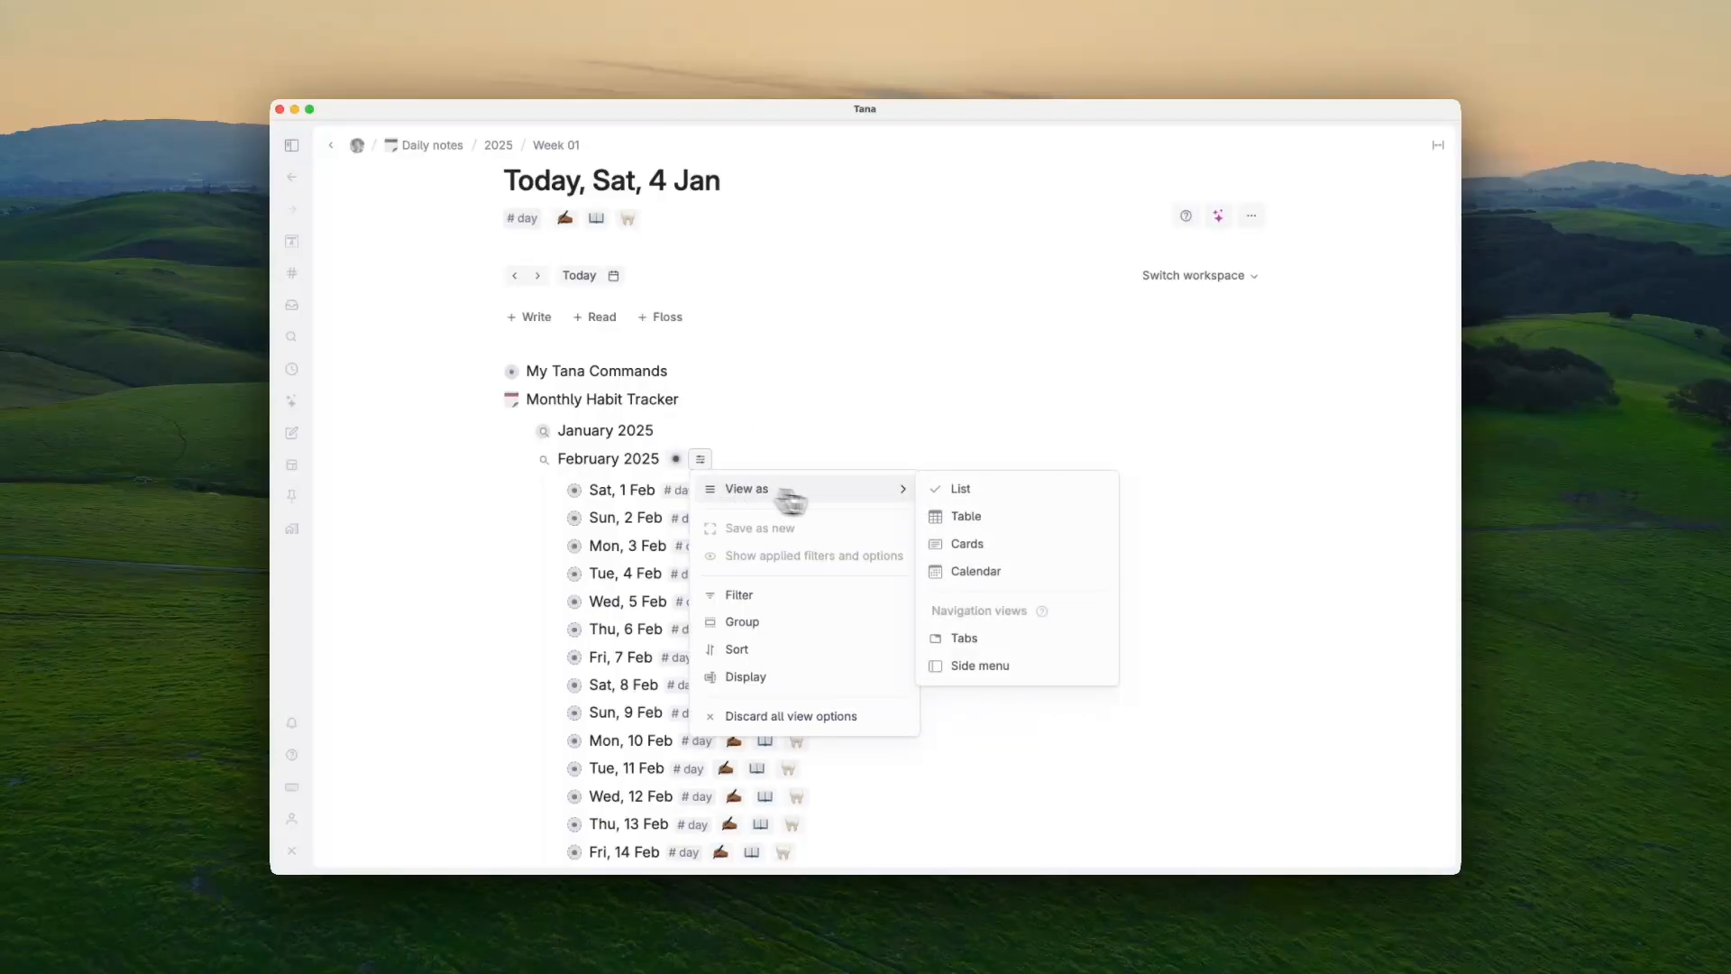
pyautogui.click(978, 516)
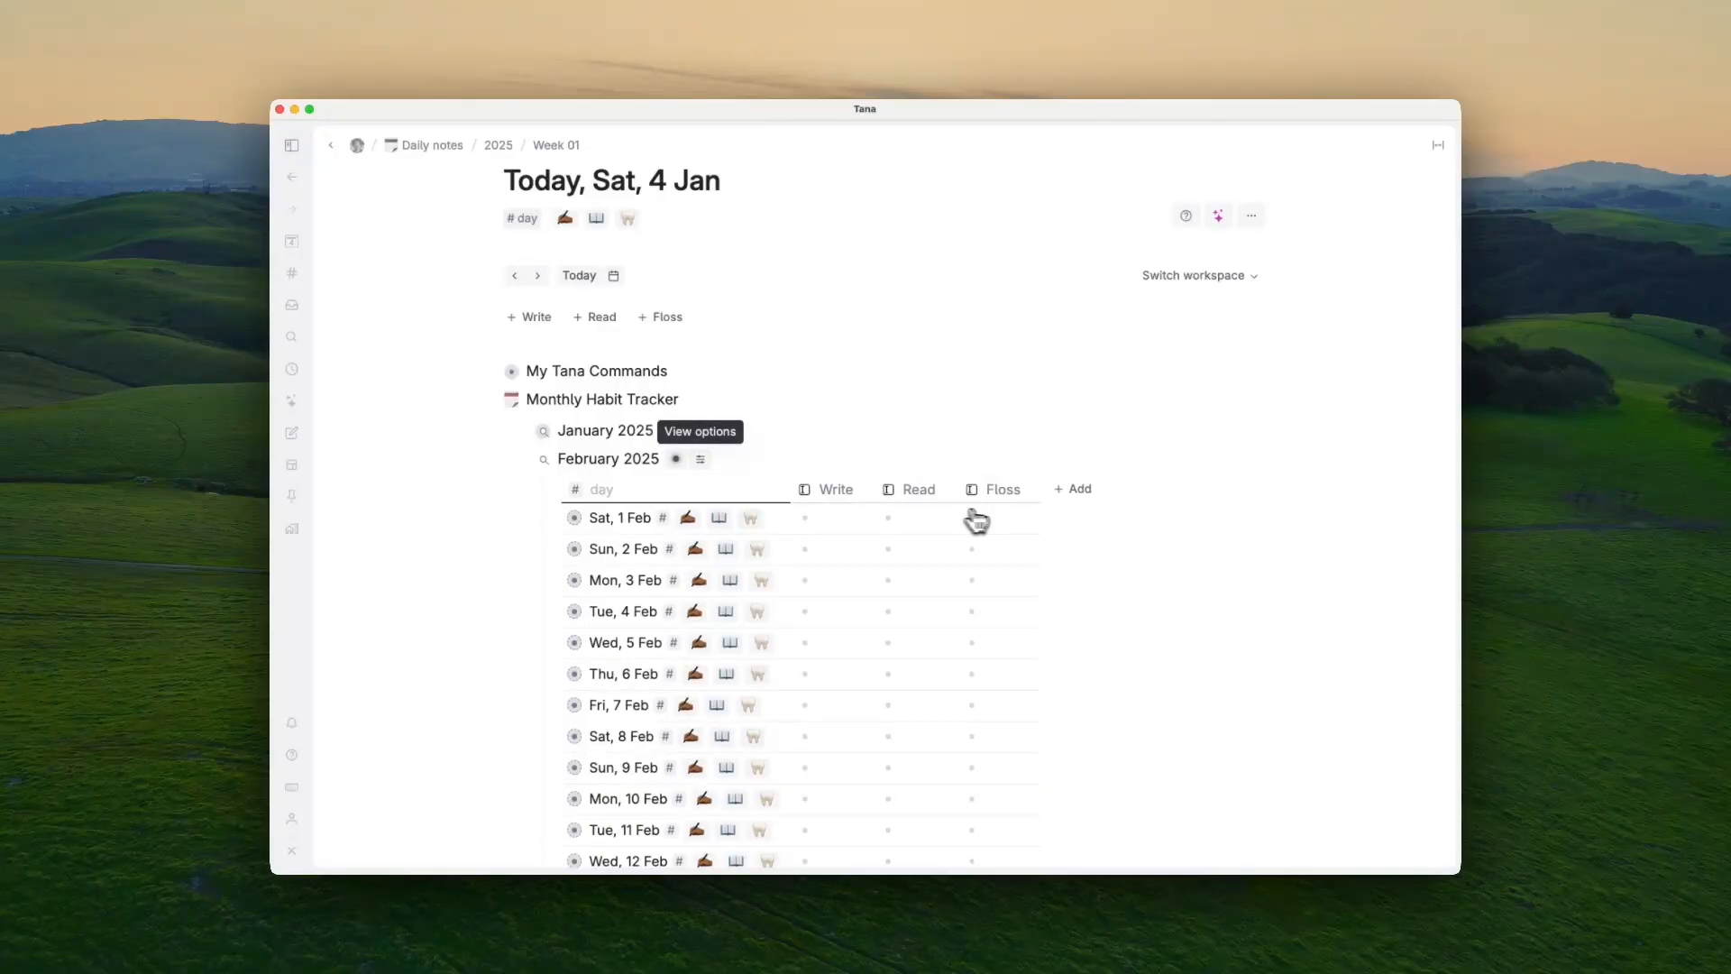
pyautogui.click(521, 460)
# Step: Delete the empty node above My Tana Commands and expand the Monthly Habit Tracker node to its list of months
pyautogui.click(528, 343)
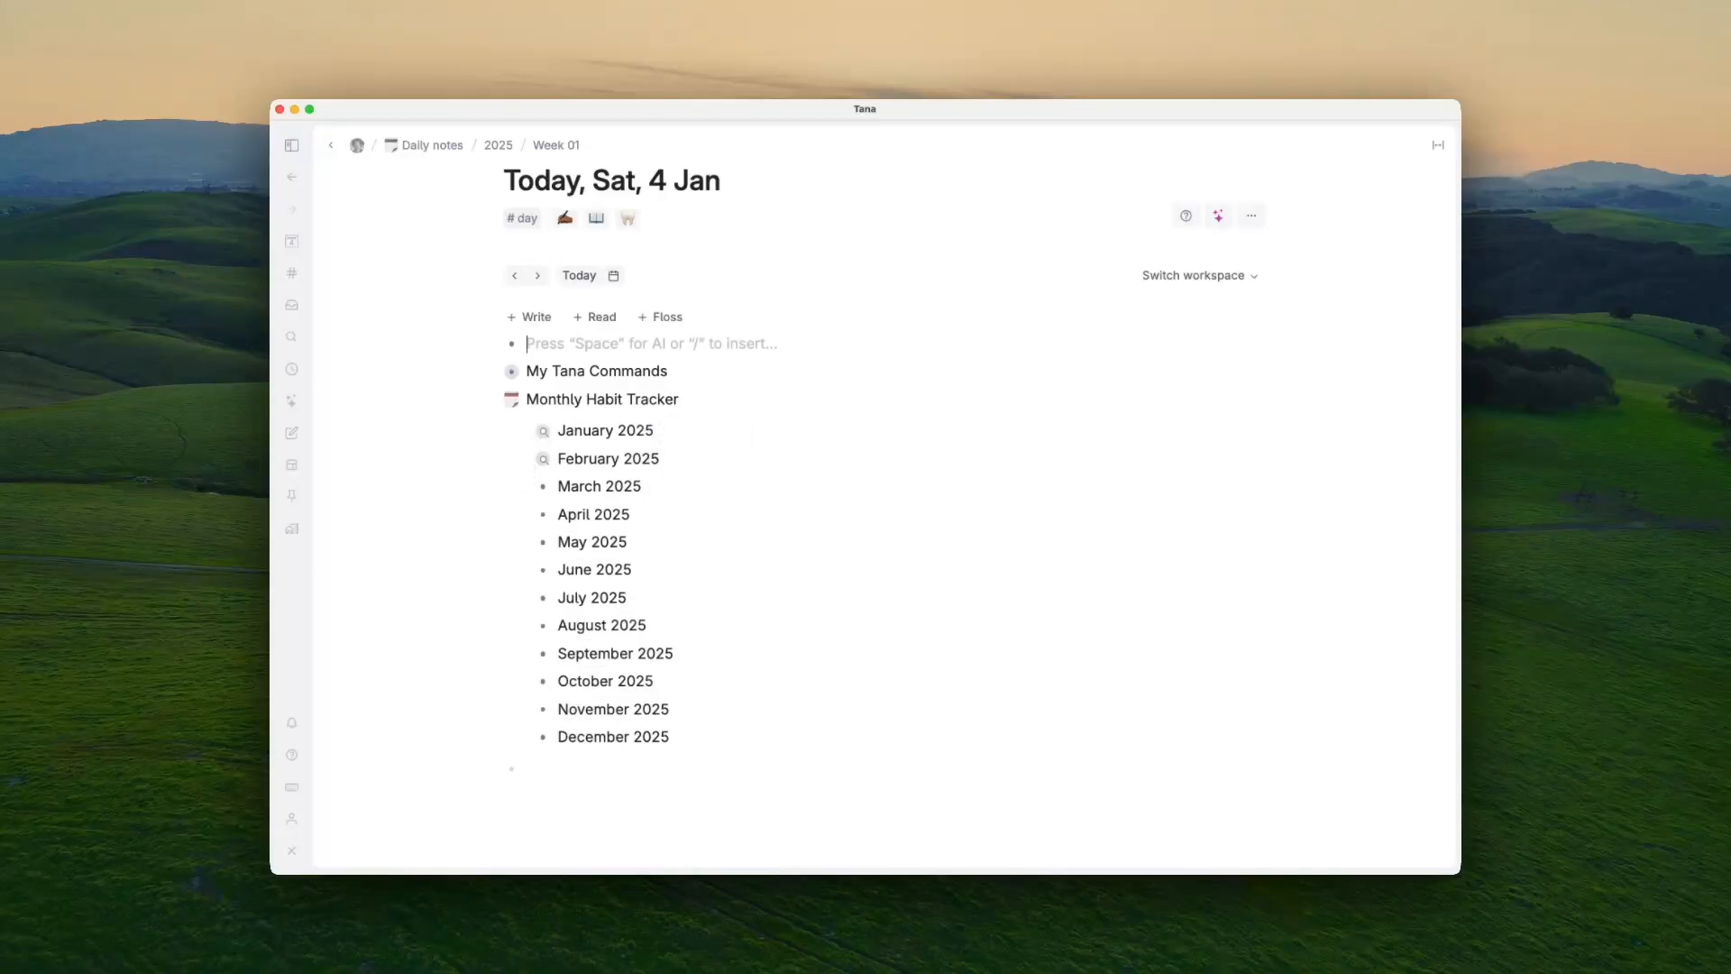
pyautogui.click(492, 400)
pyautogui.press('BackSpace')
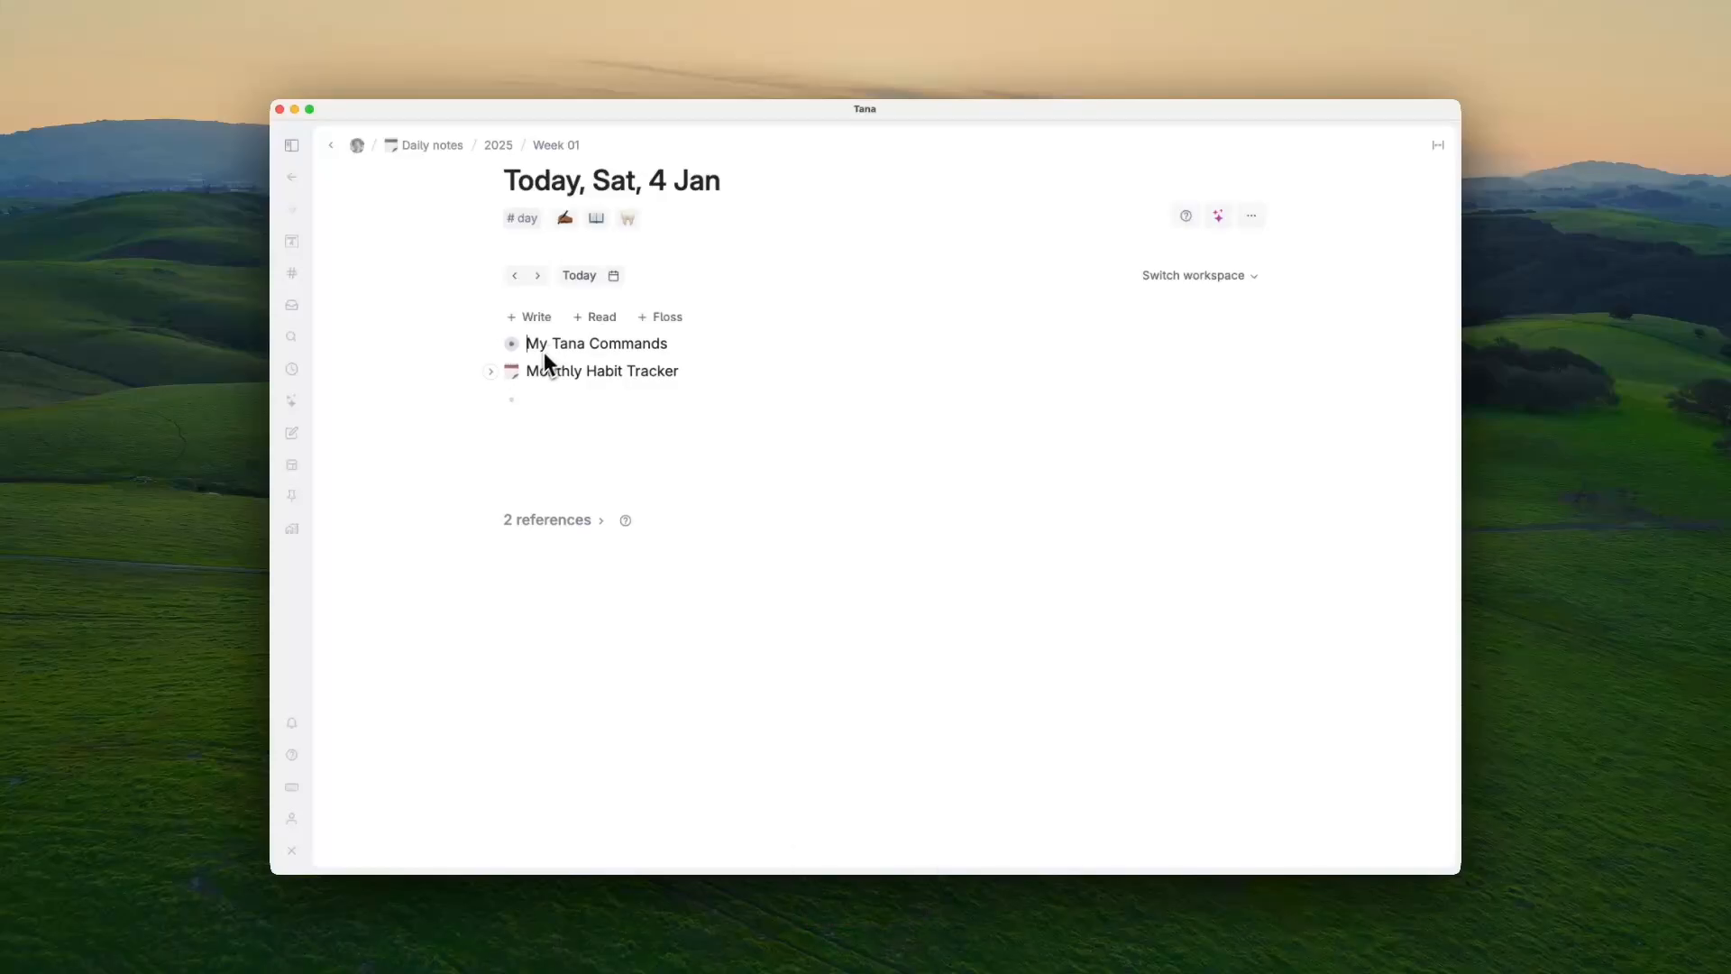
pyautogui.click(492, 372)
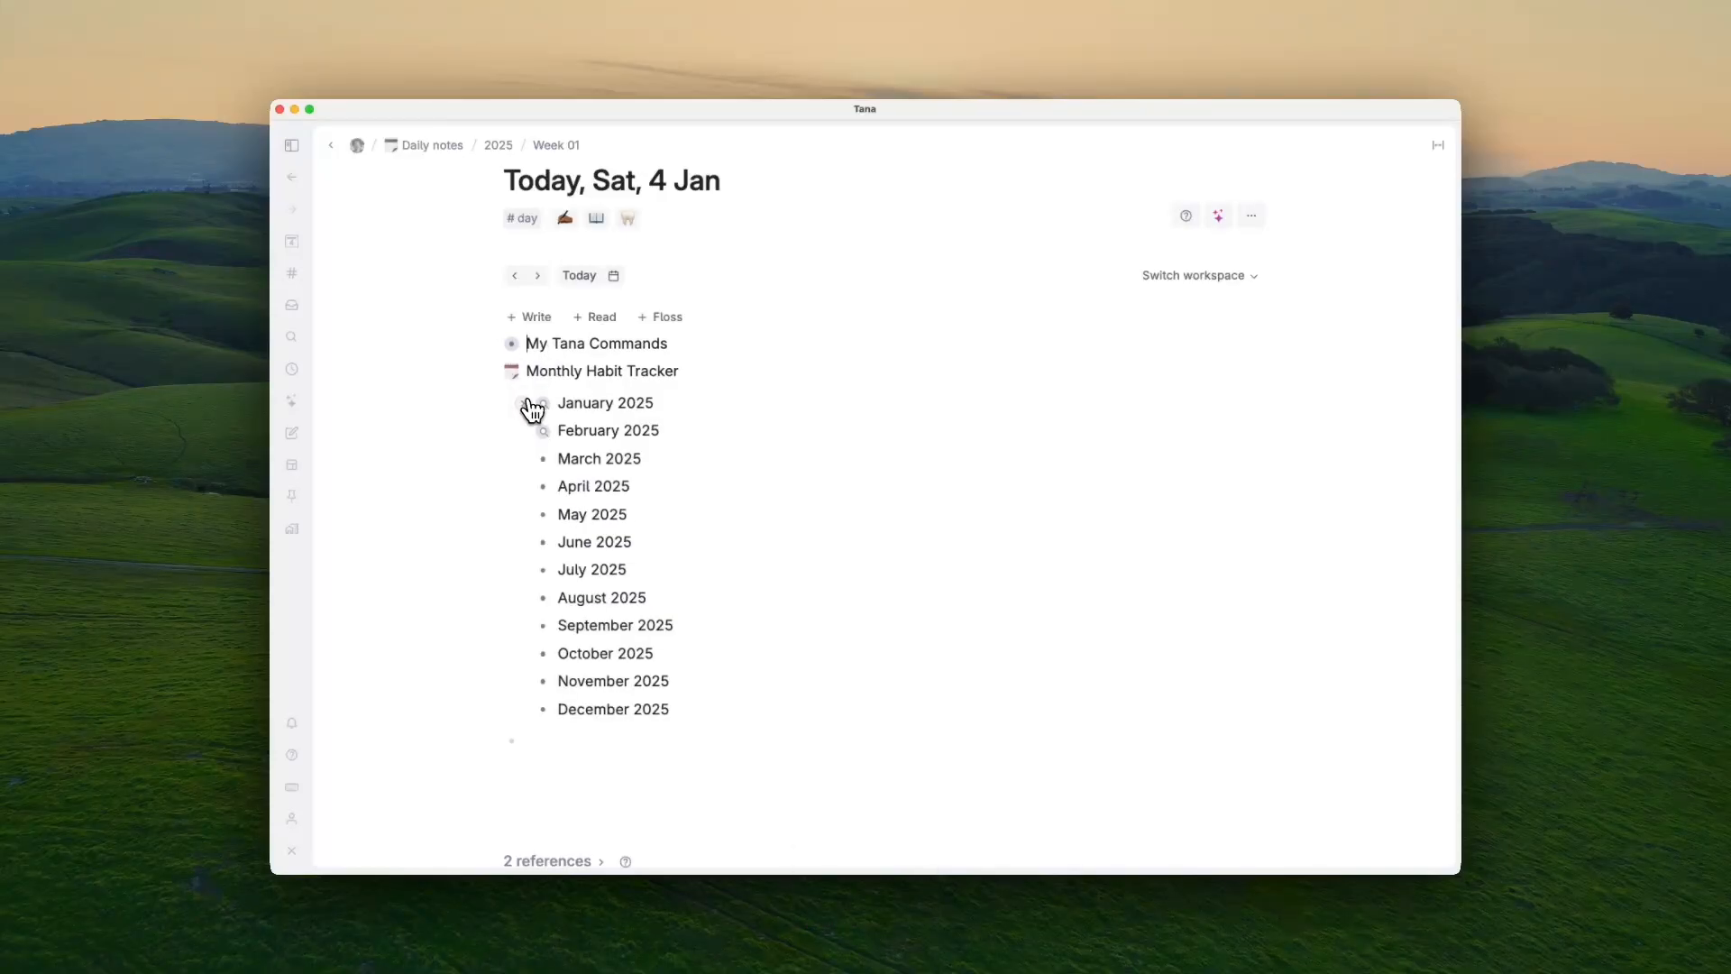
# Step: Expand January 2025 and log Write, Read and Floss for today, 4 January, and for Friday, 3 January, ending on today's note
pyautogui.click(528, 405)
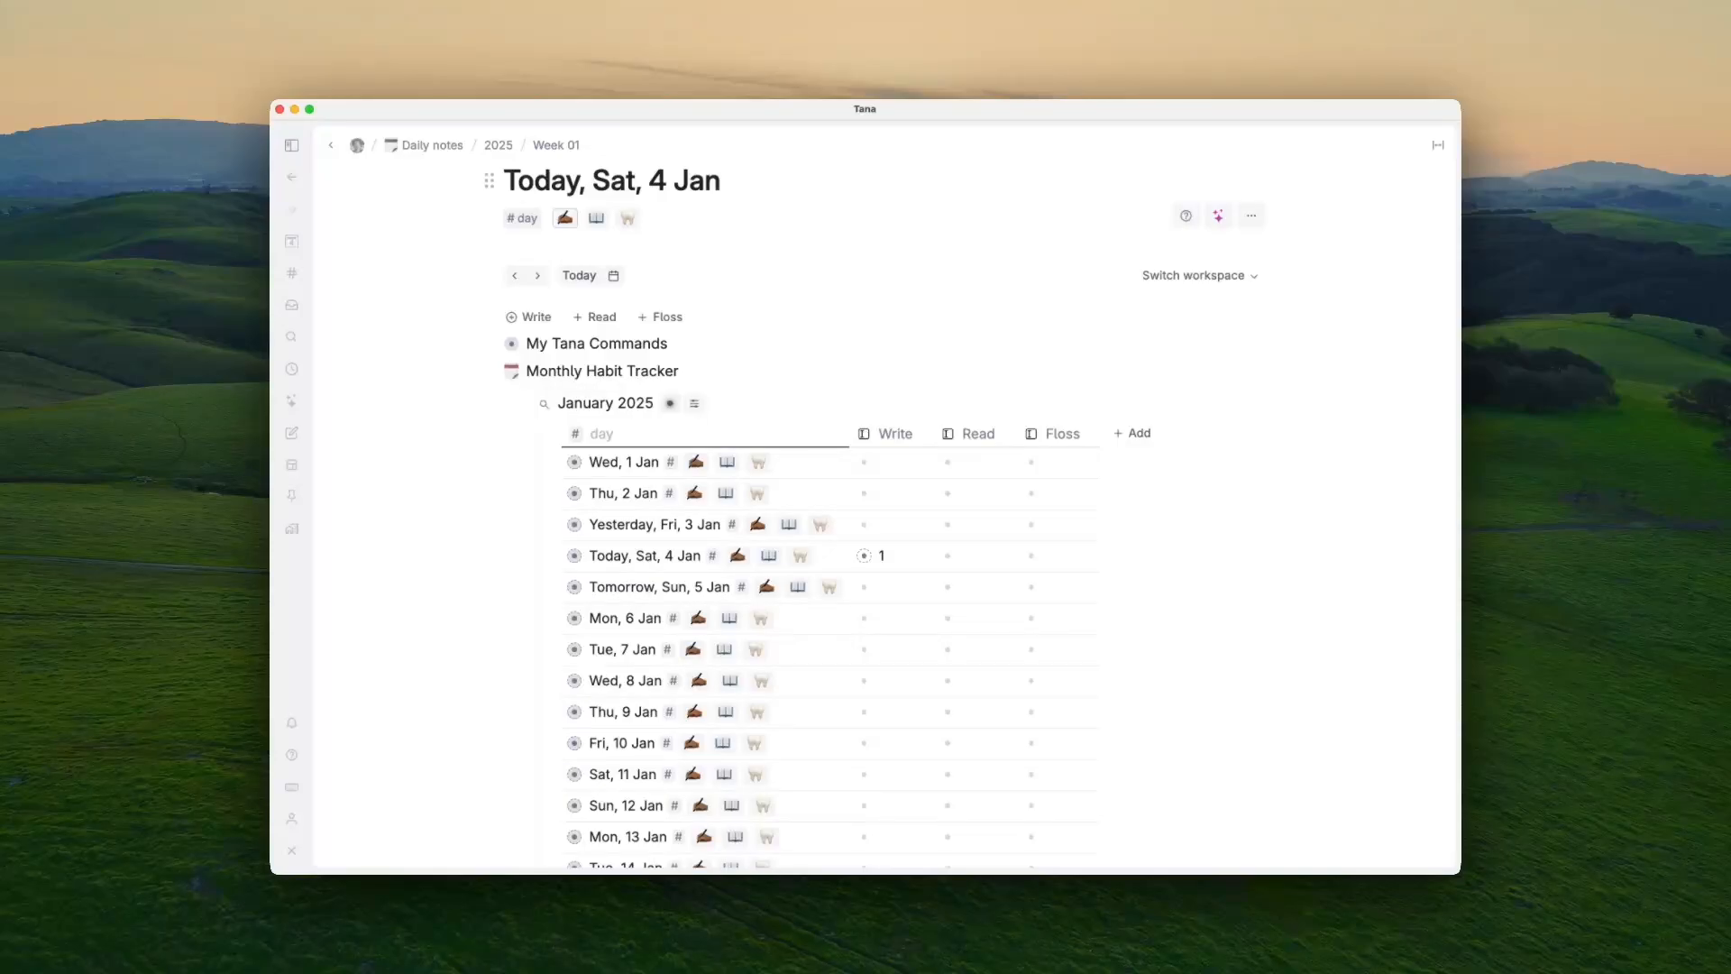
pyautogui.click(595, 220)
pyautogui.click(628, 222)
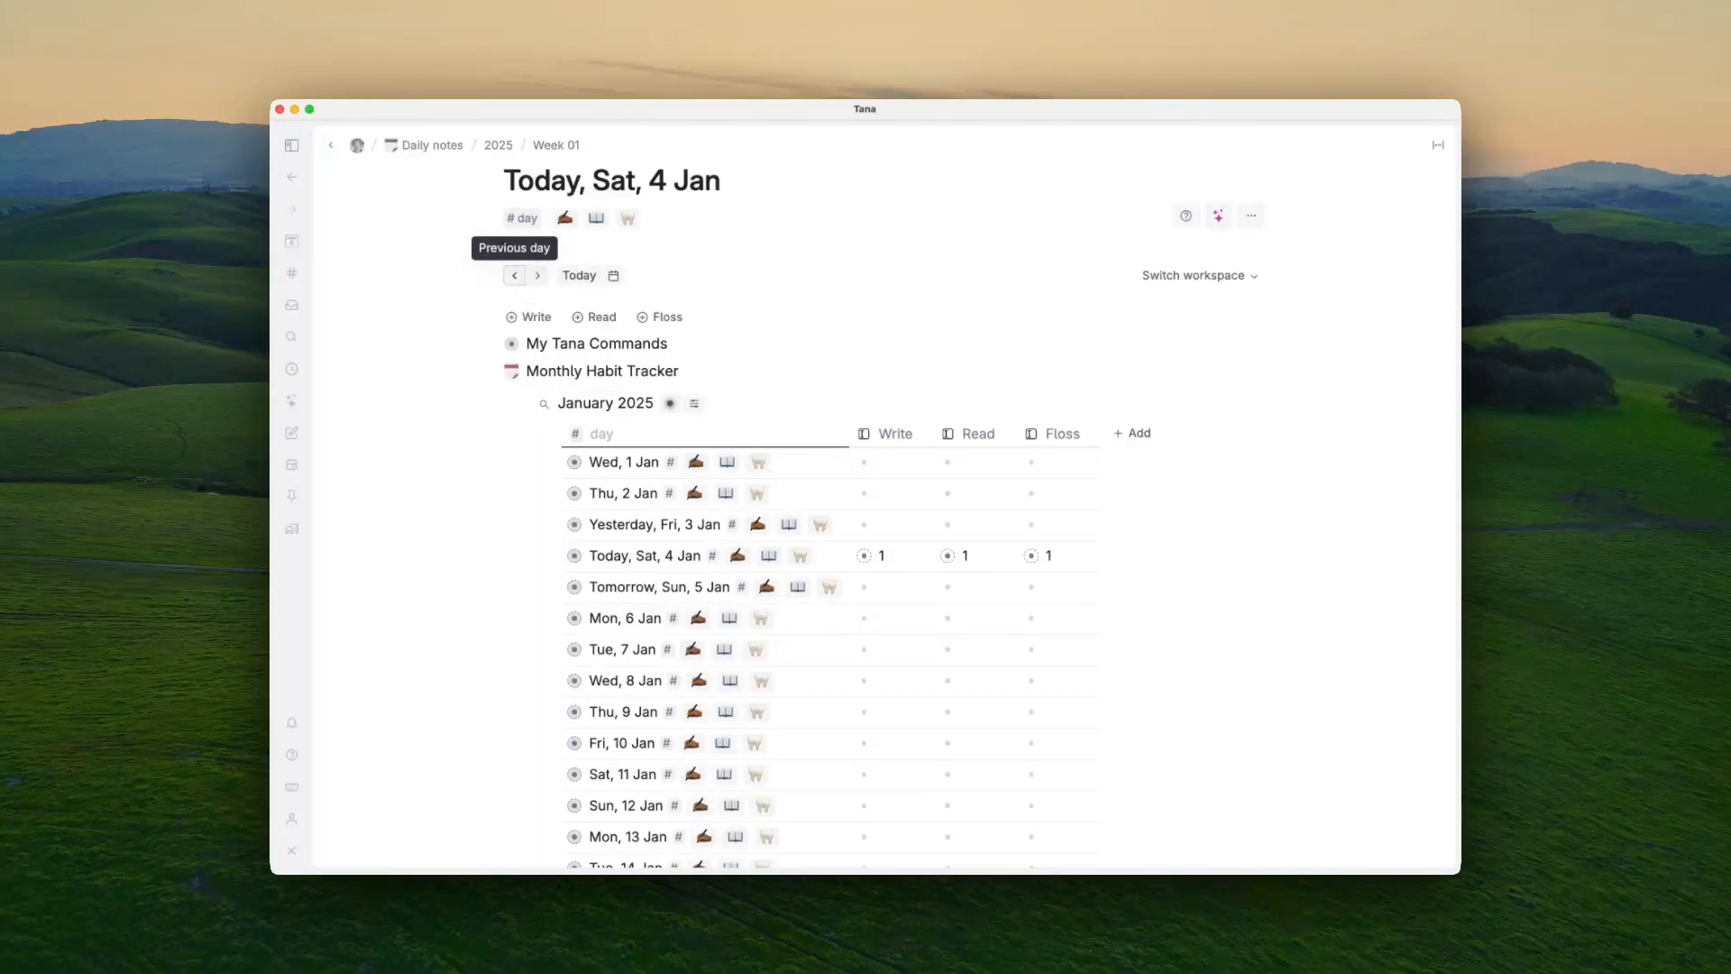
pyautogui.click(514, 275)
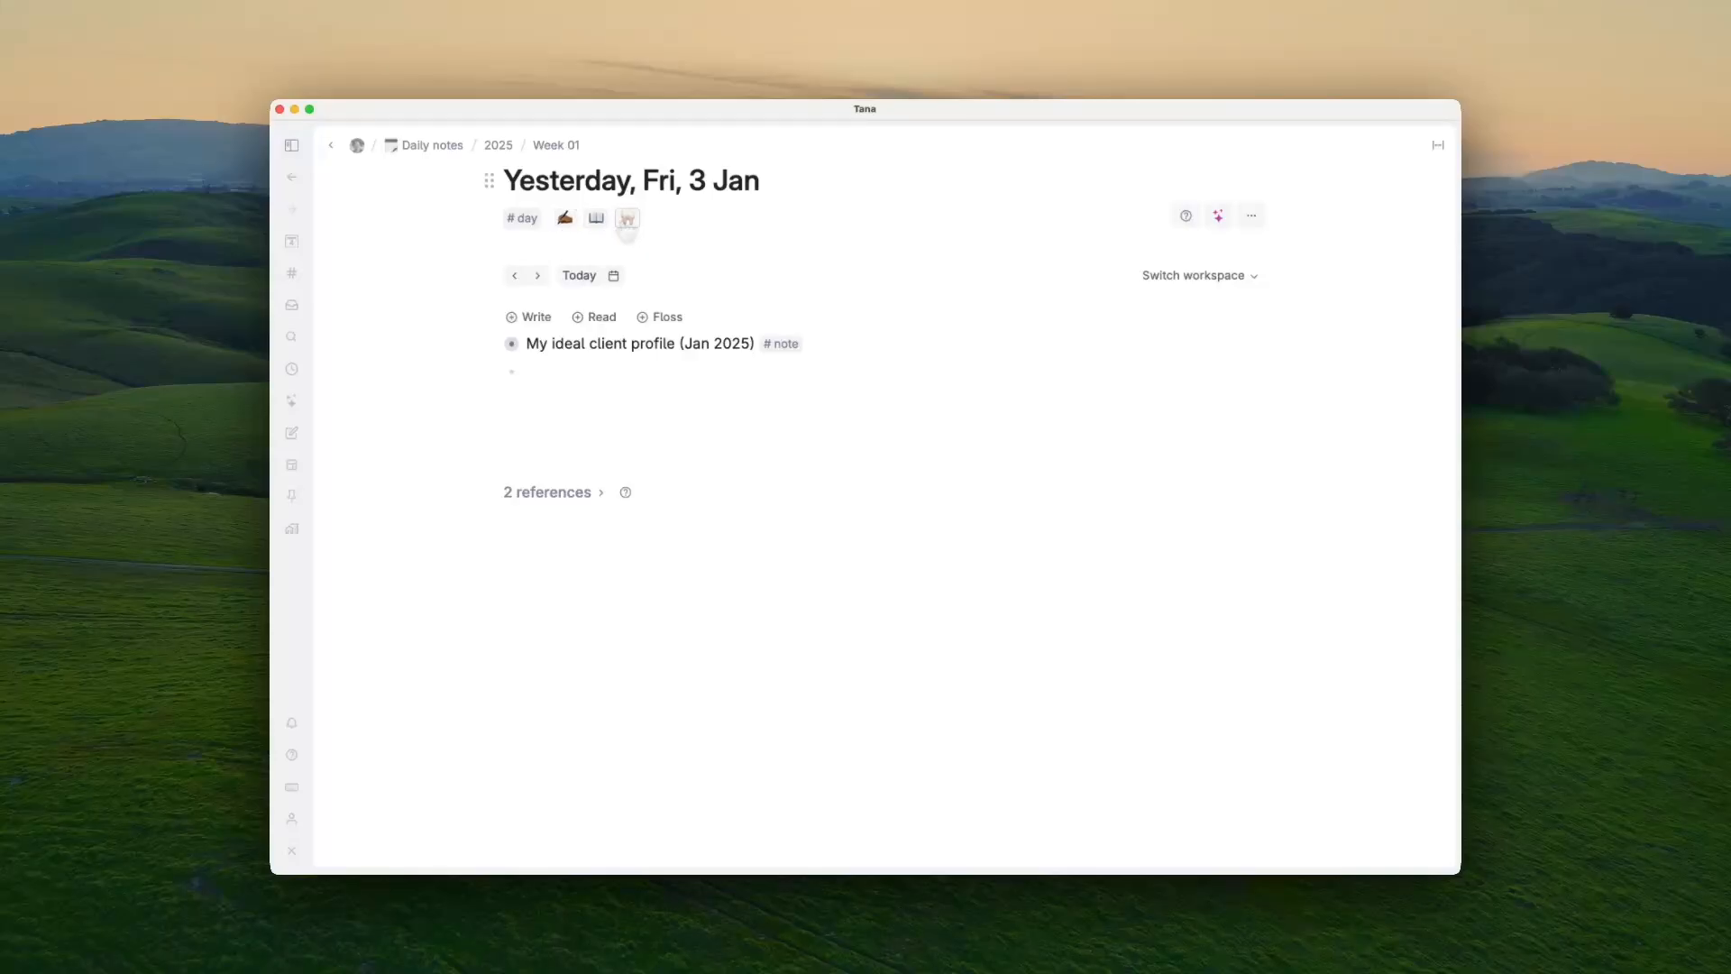
pyautogui.click(579, 275)
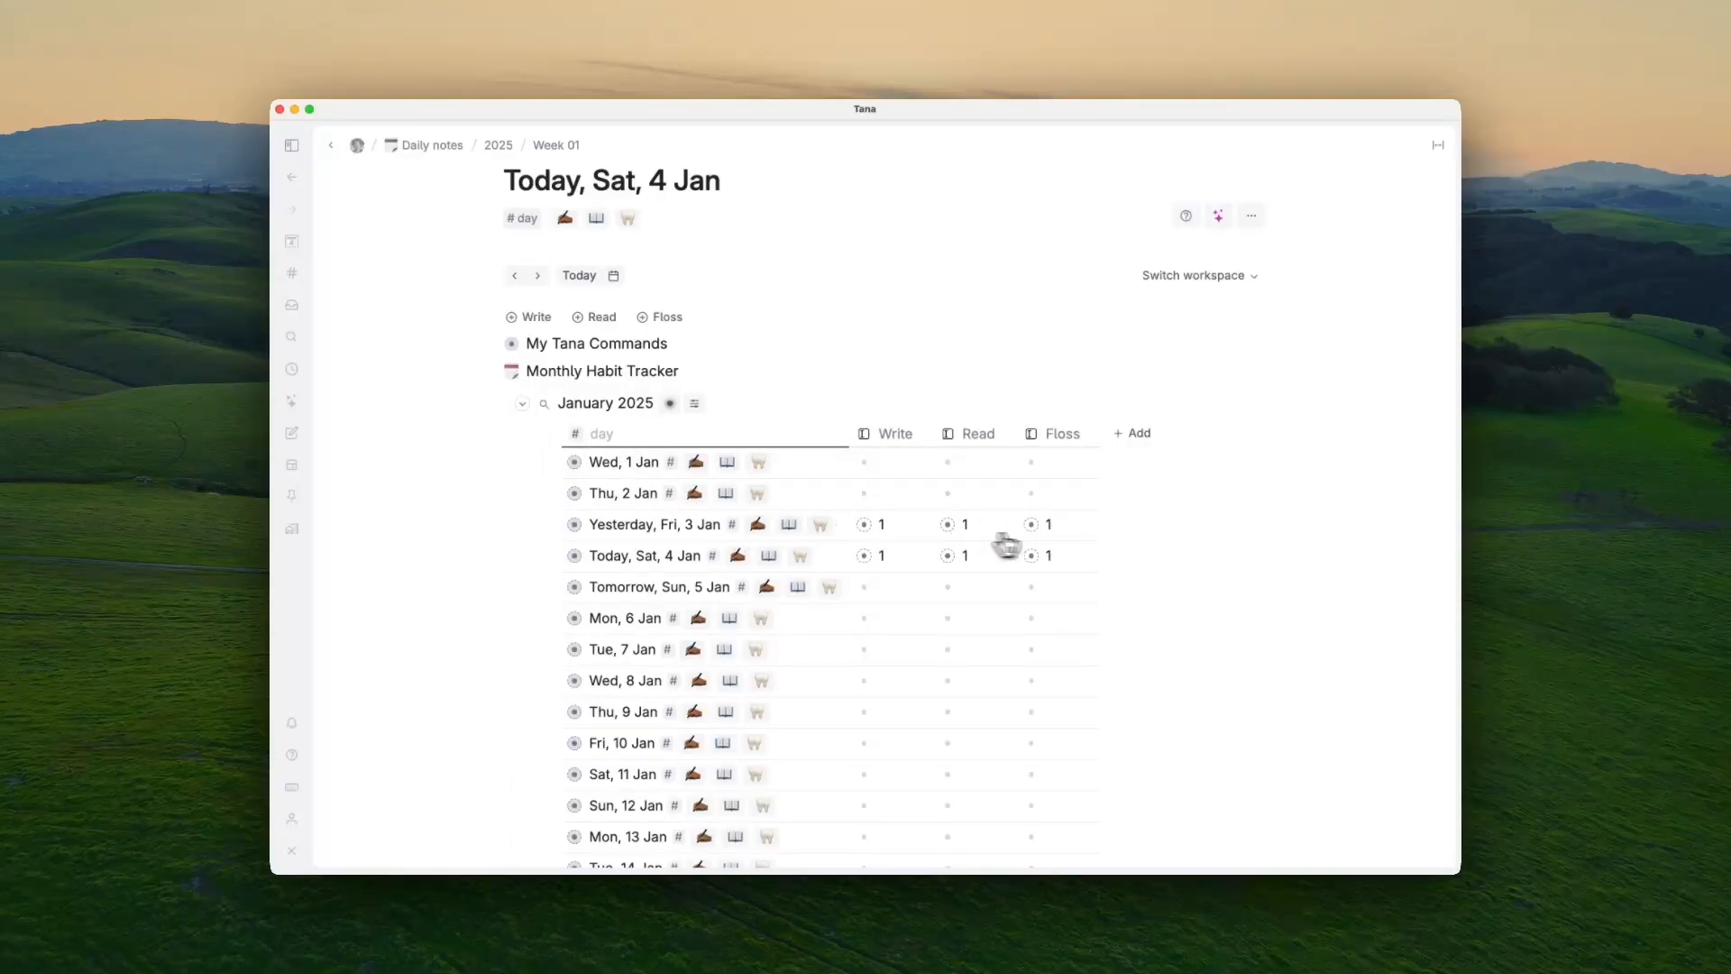
# Step: Add a Sum calculation to the Write column of the January 2025 table
pyautogui.scroll(-10, 1028, 545)
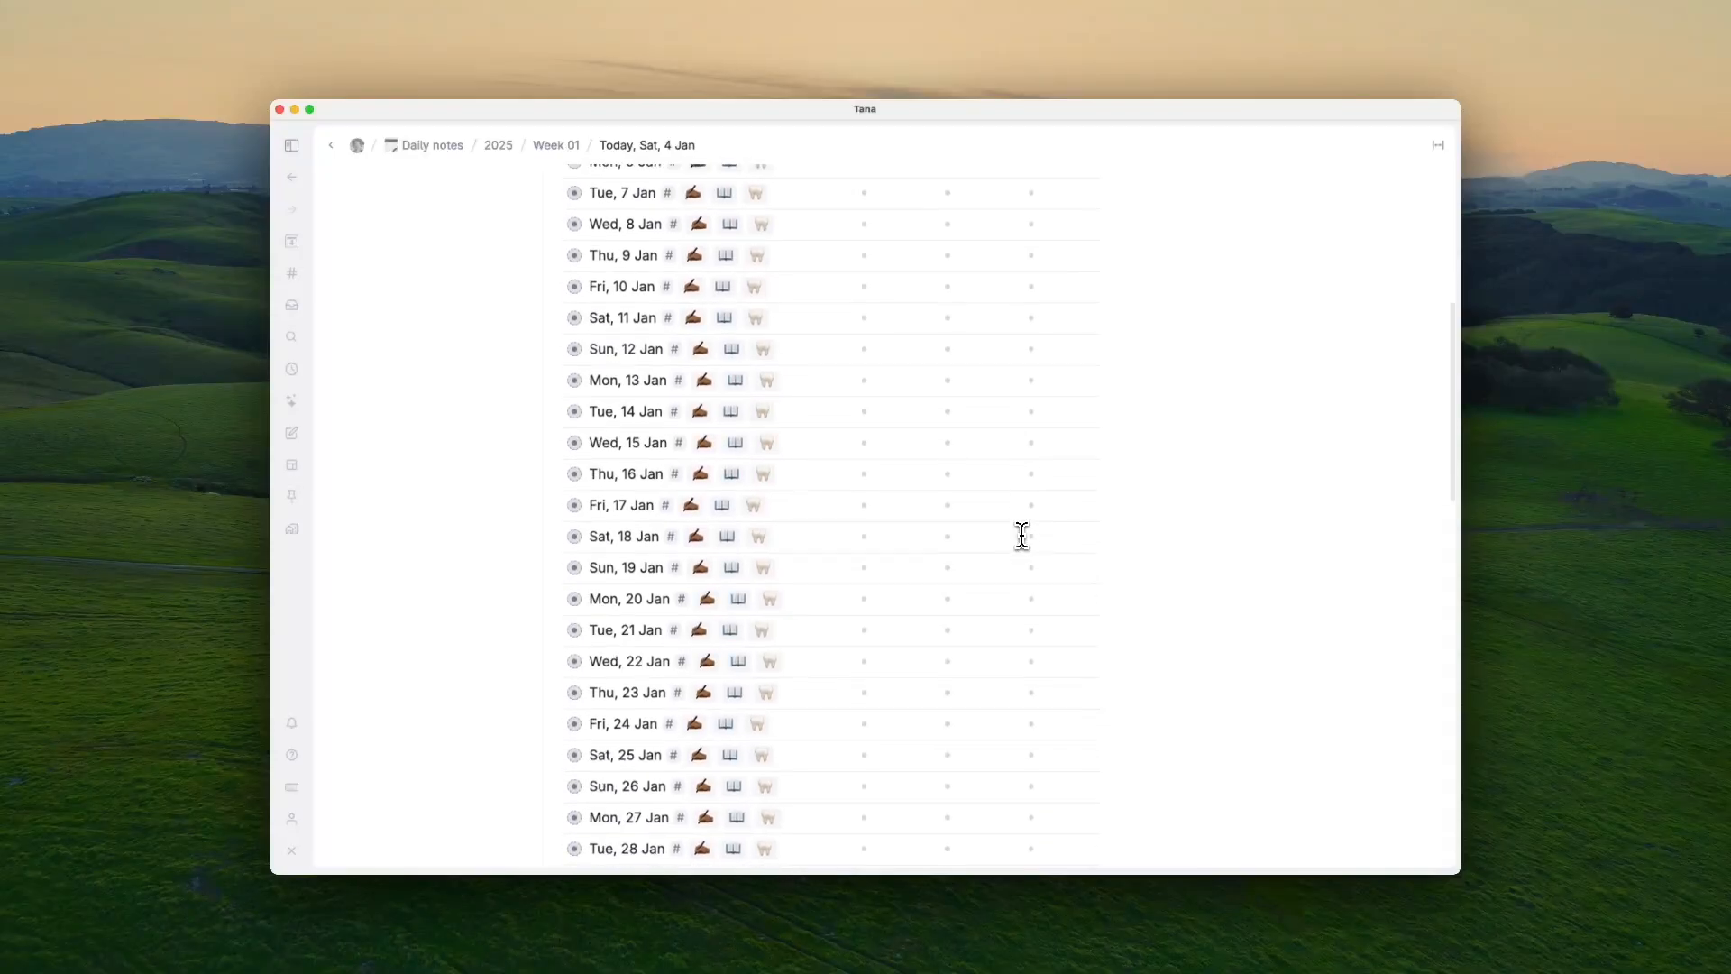
pyautogui.click(896, 610)
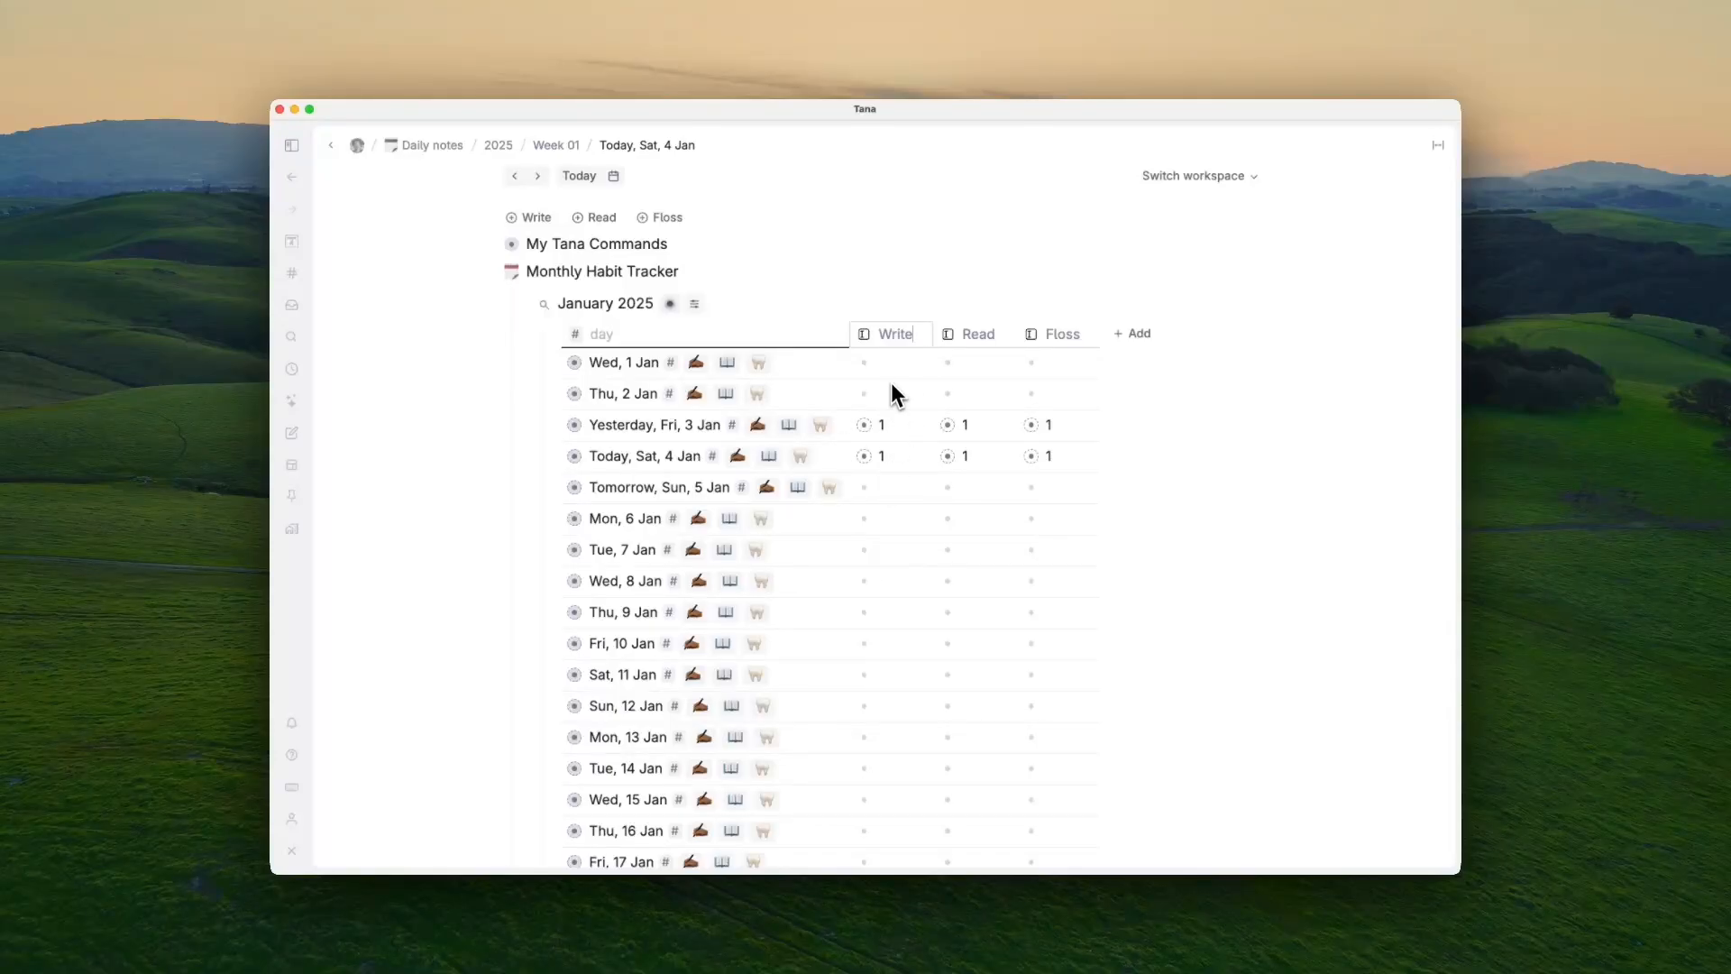
pyautogui.scroll(-3, 889, 498)
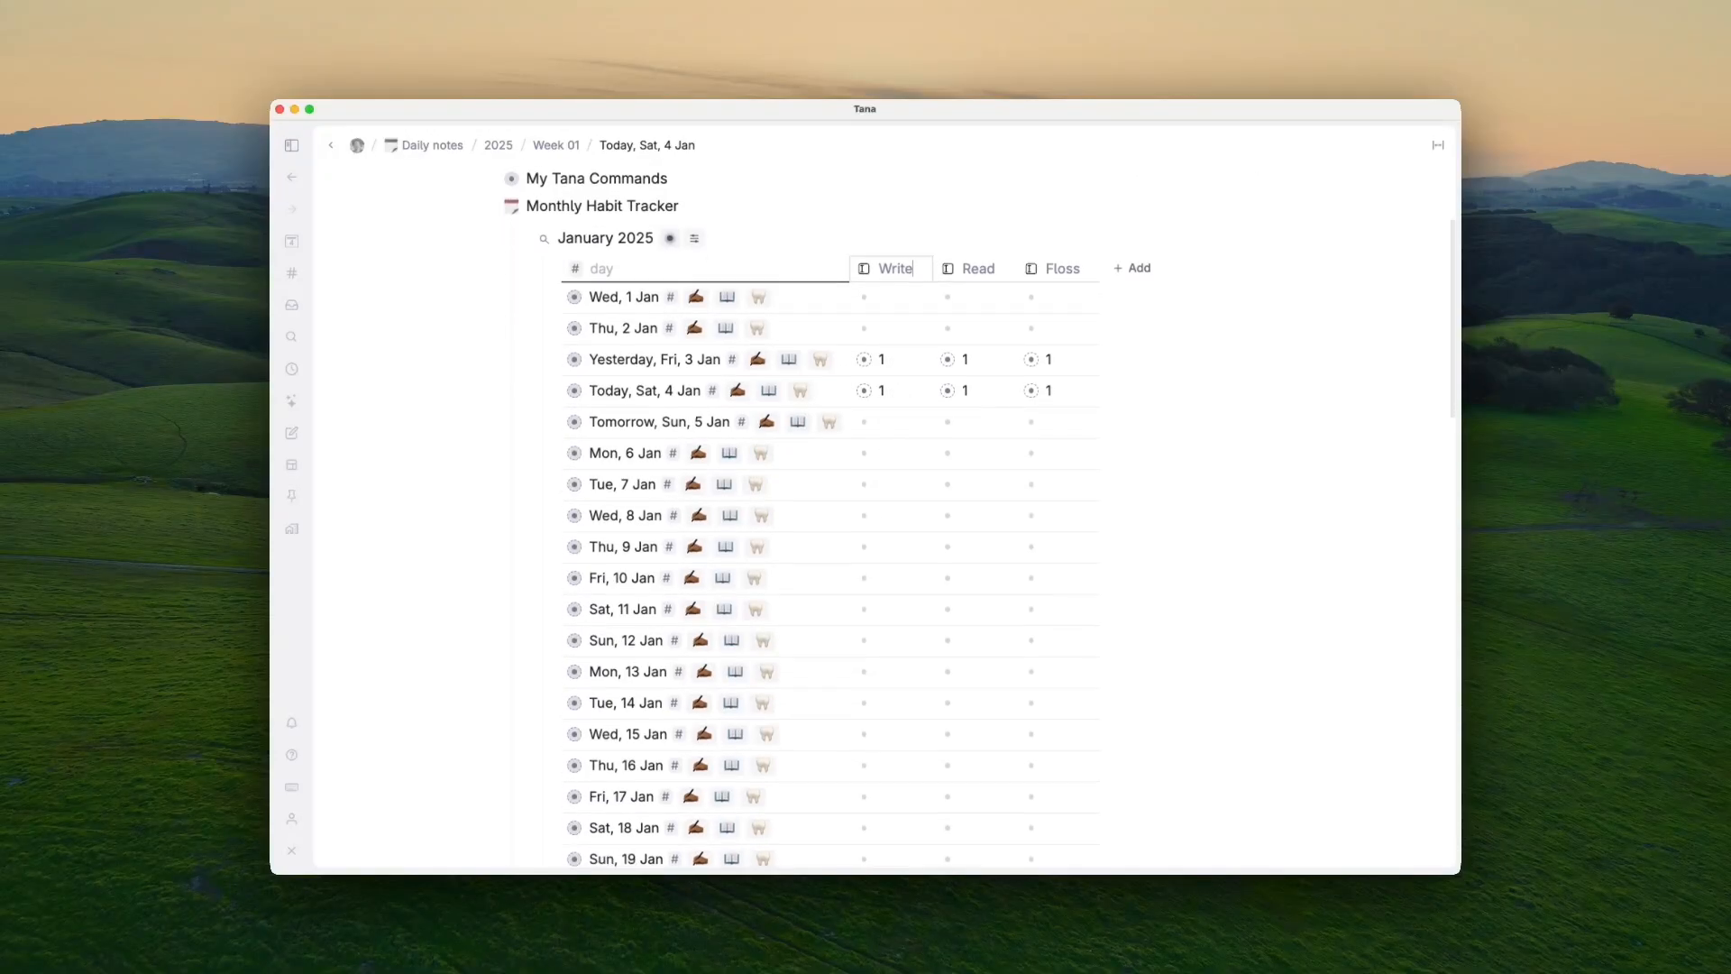
pyautogui.scroll(-8, 889, 496)
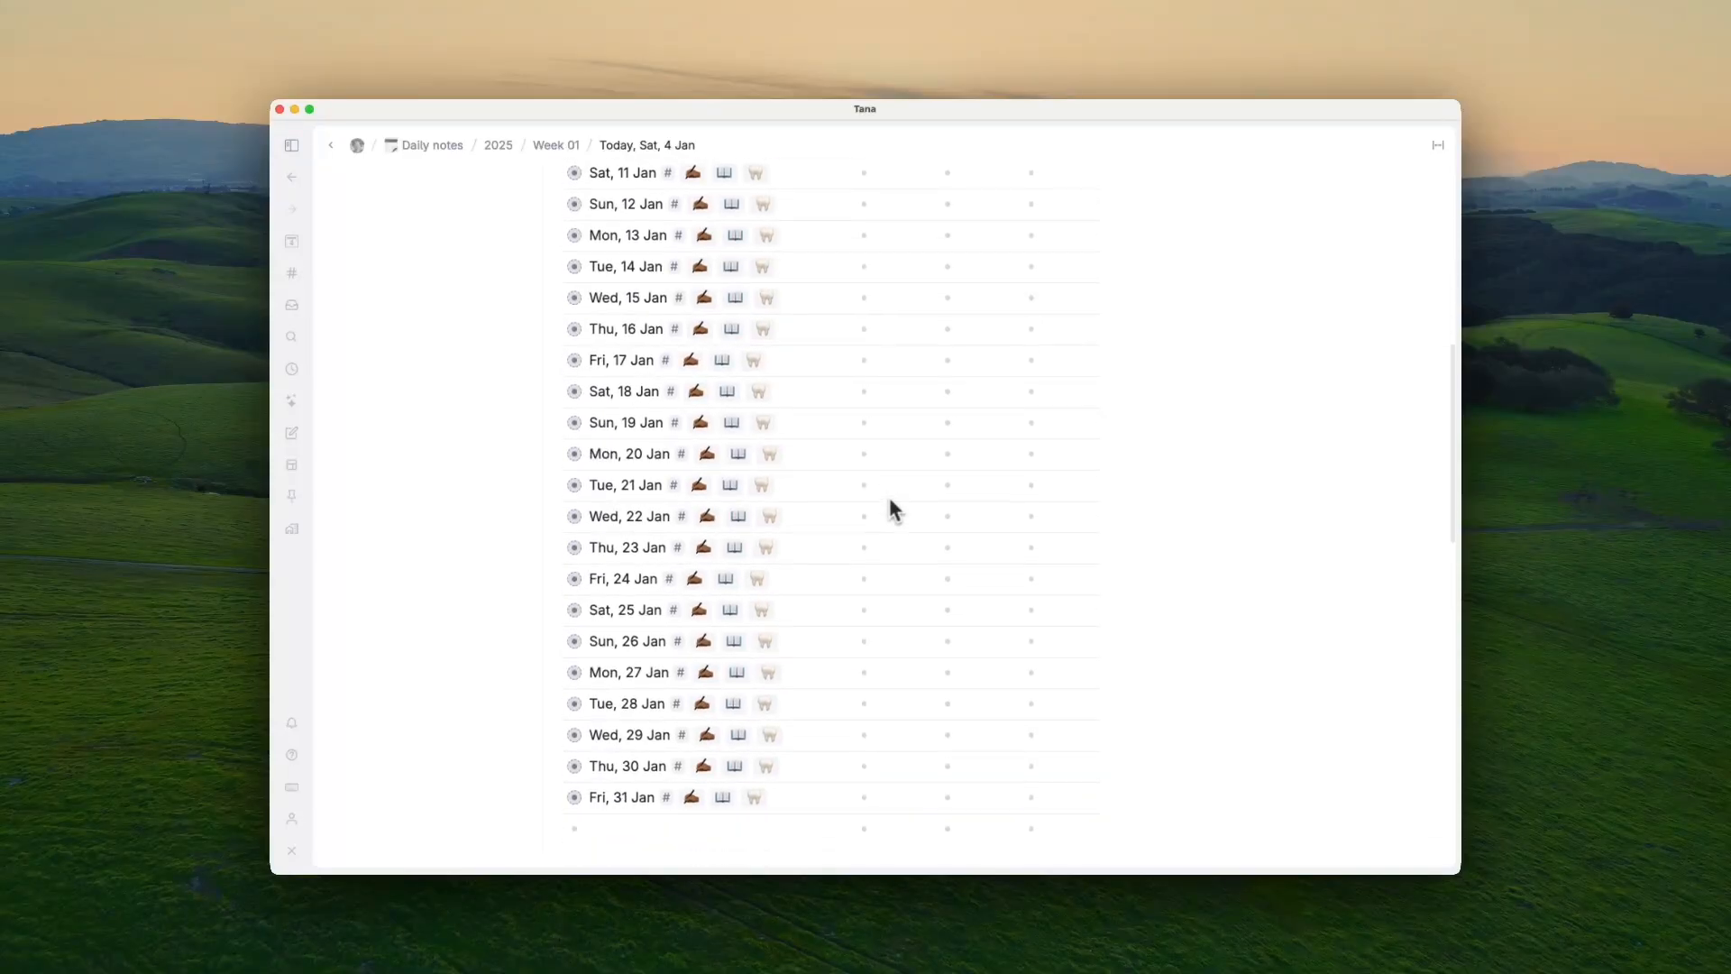
pyautogui.scroll(10, 888, 797)
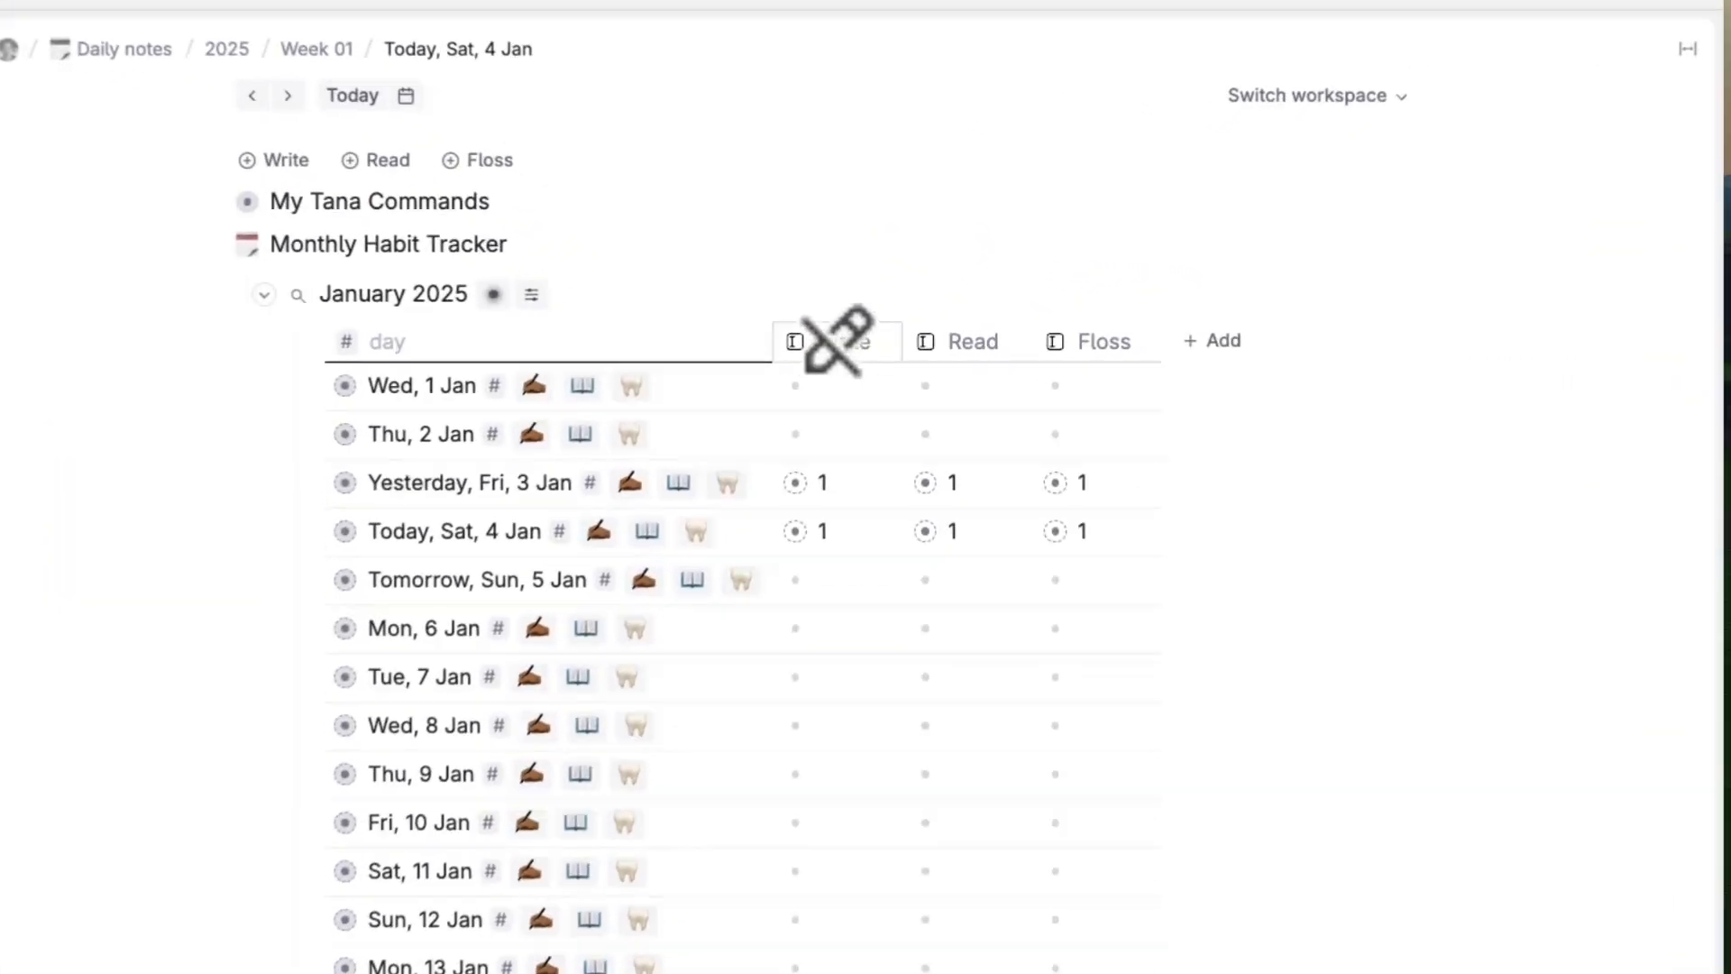
pyautogui.click(869, 343)
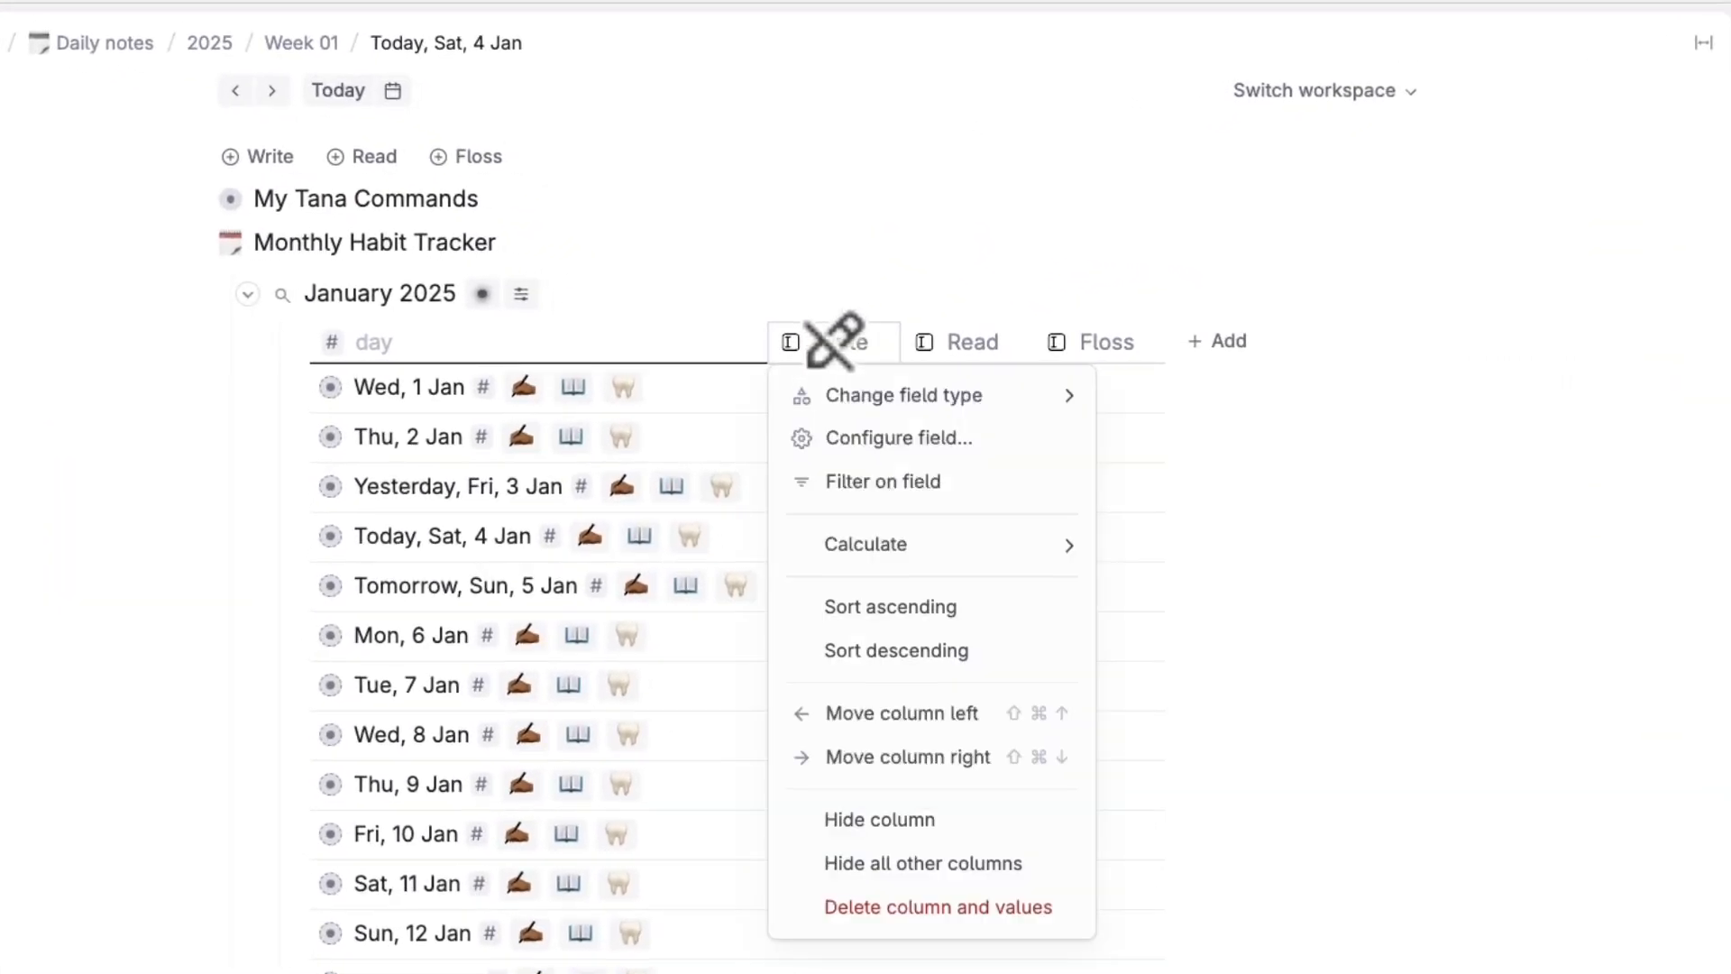
pyautogui.moveTo(842, 543)
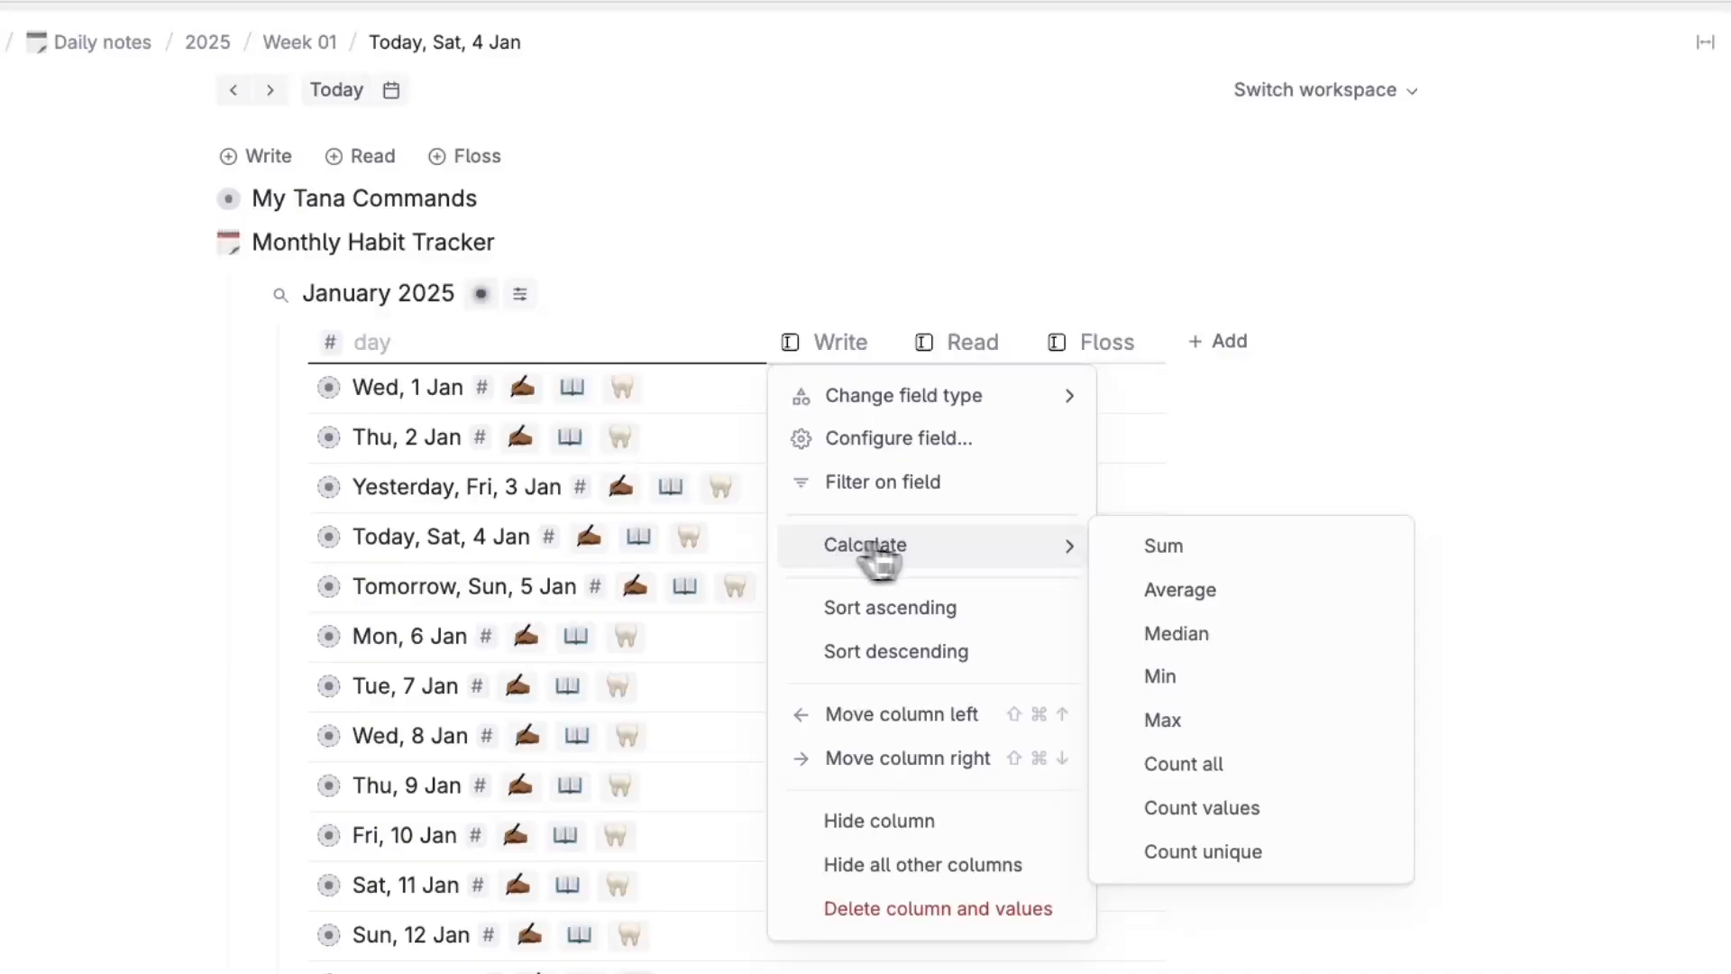
pyautogui.click(1138, 552)
pyautogui.scroll(-10, 1143, 569)
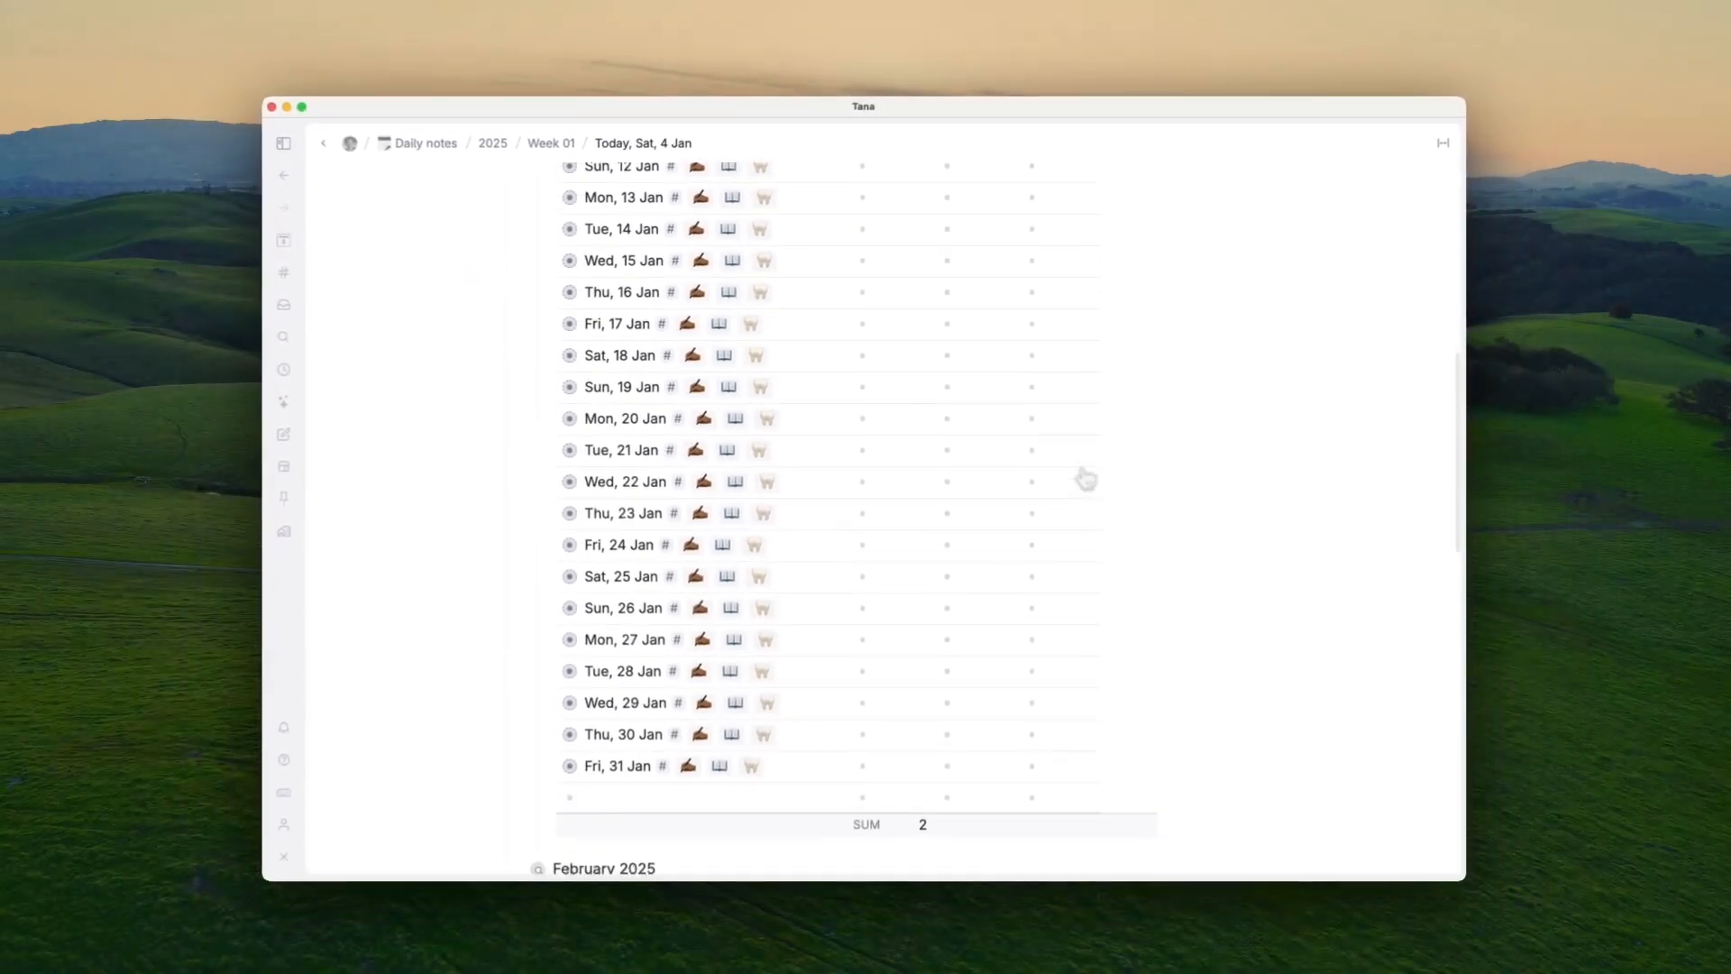
pyautogui.scroll(10, 1094, 541)
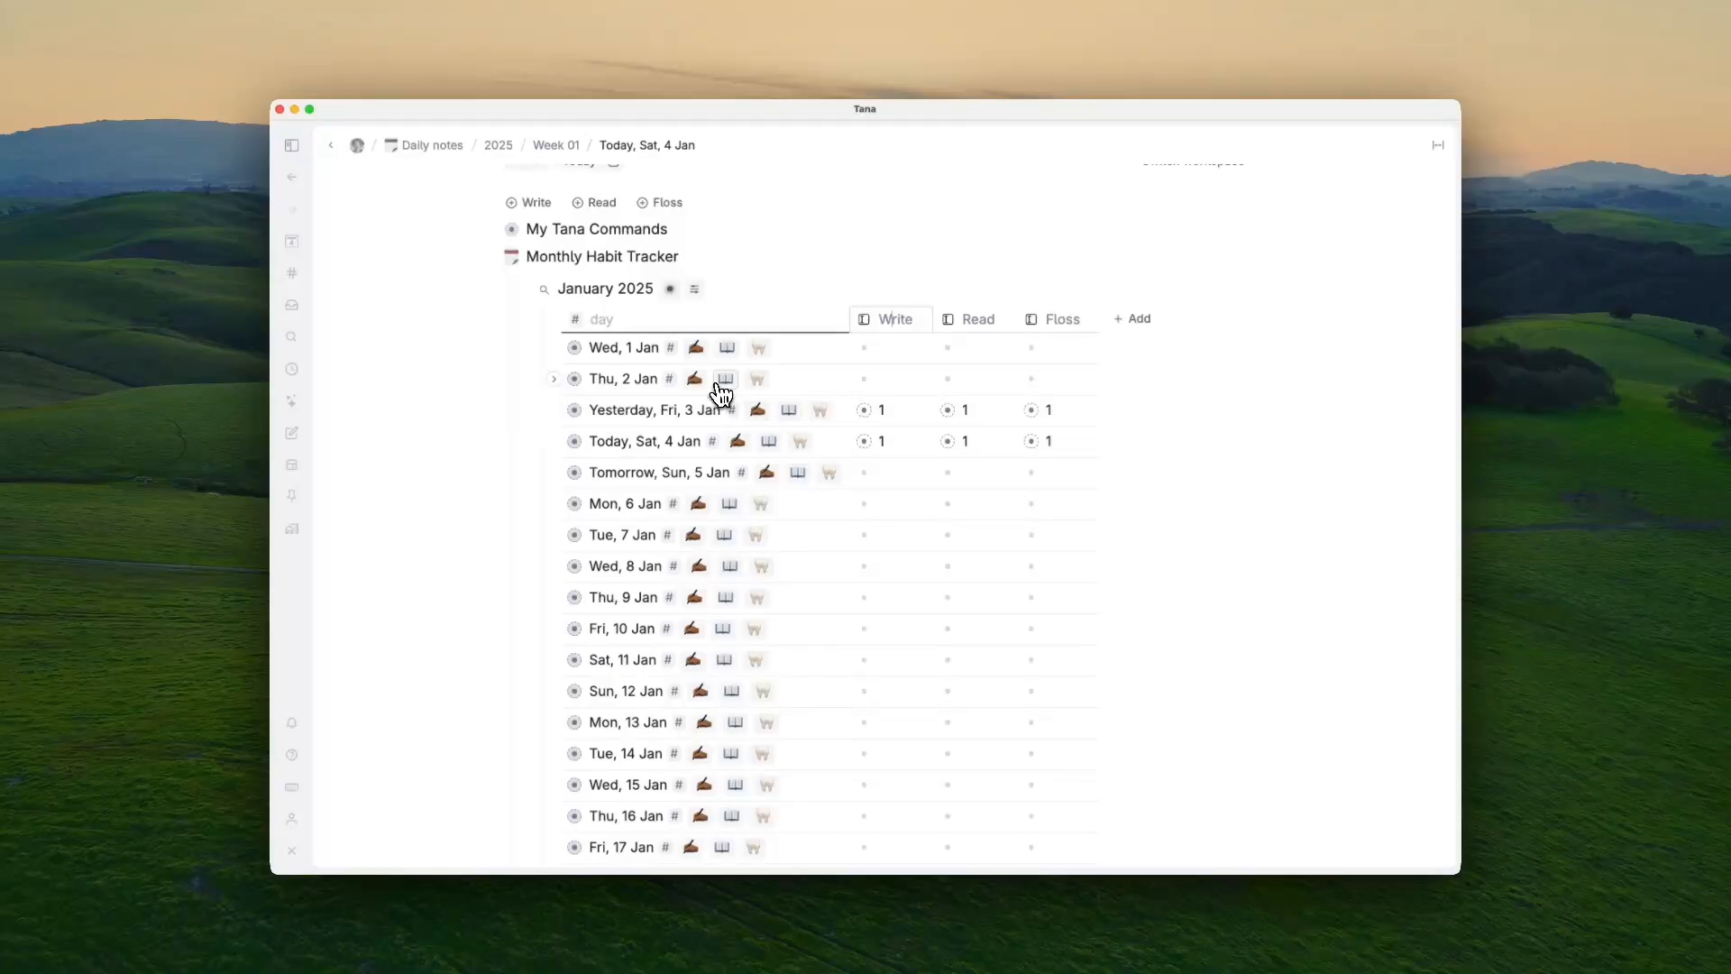
# Step: Open the Thursday, 2 January note from the table, log Write for it, and return to the January 2025 table
pyautogui.scroll(3, 678, 397)
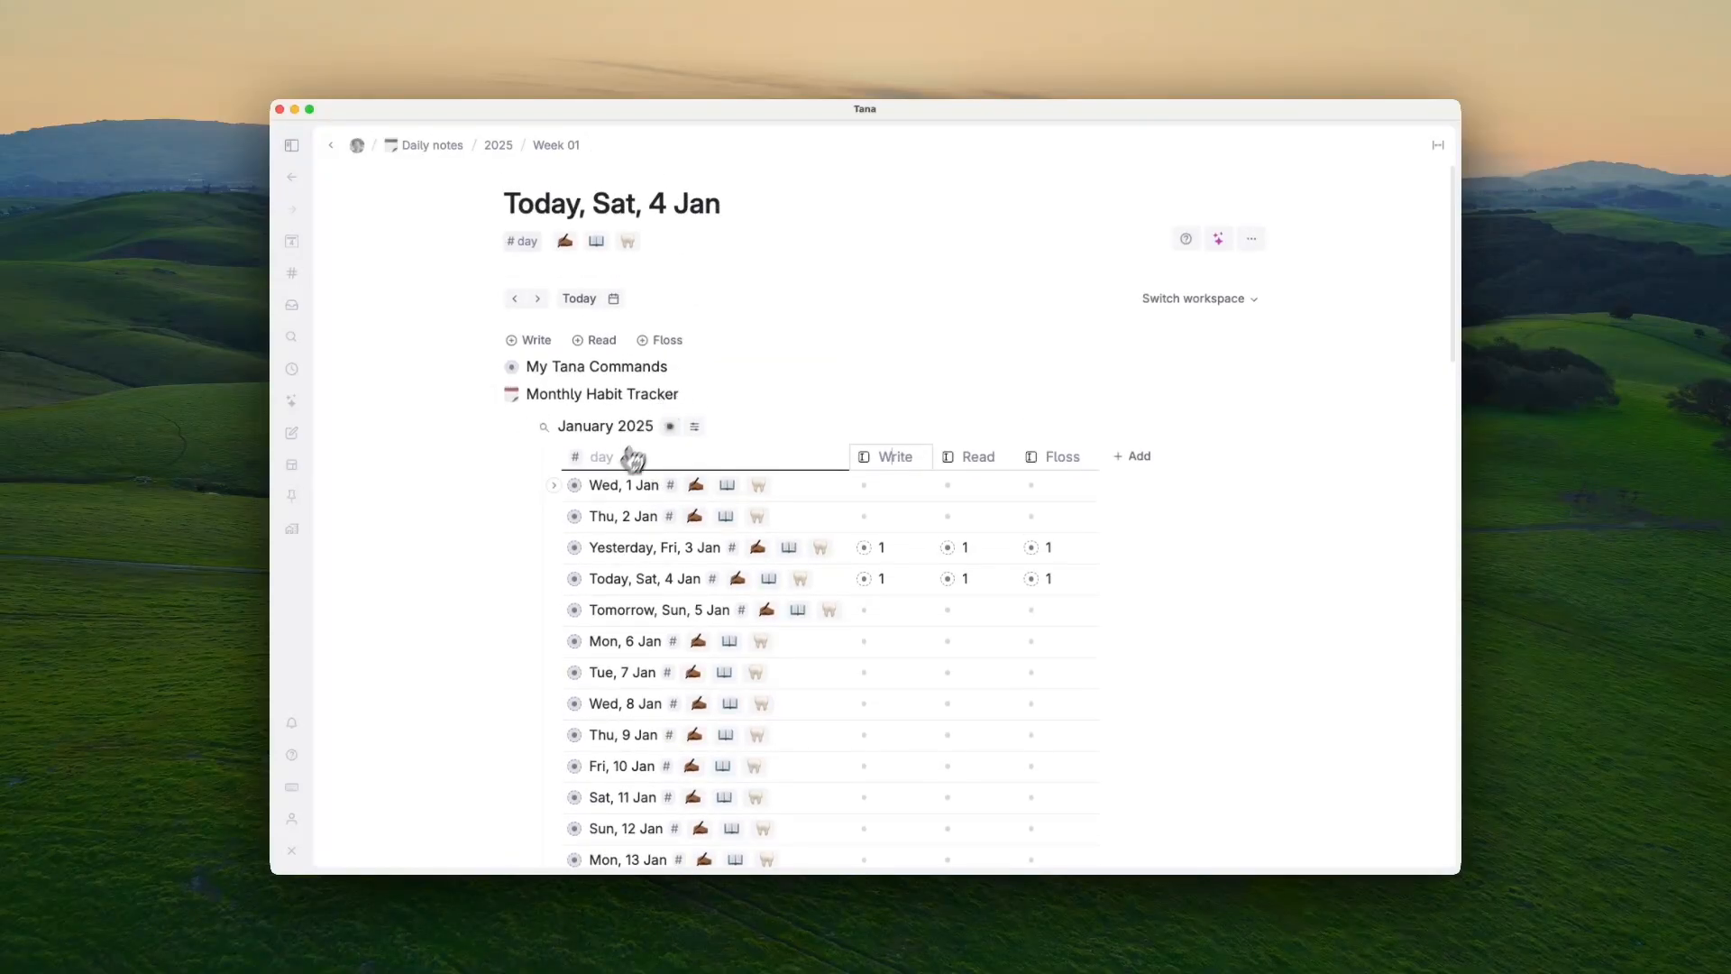
pyautogui.click(574, 516)
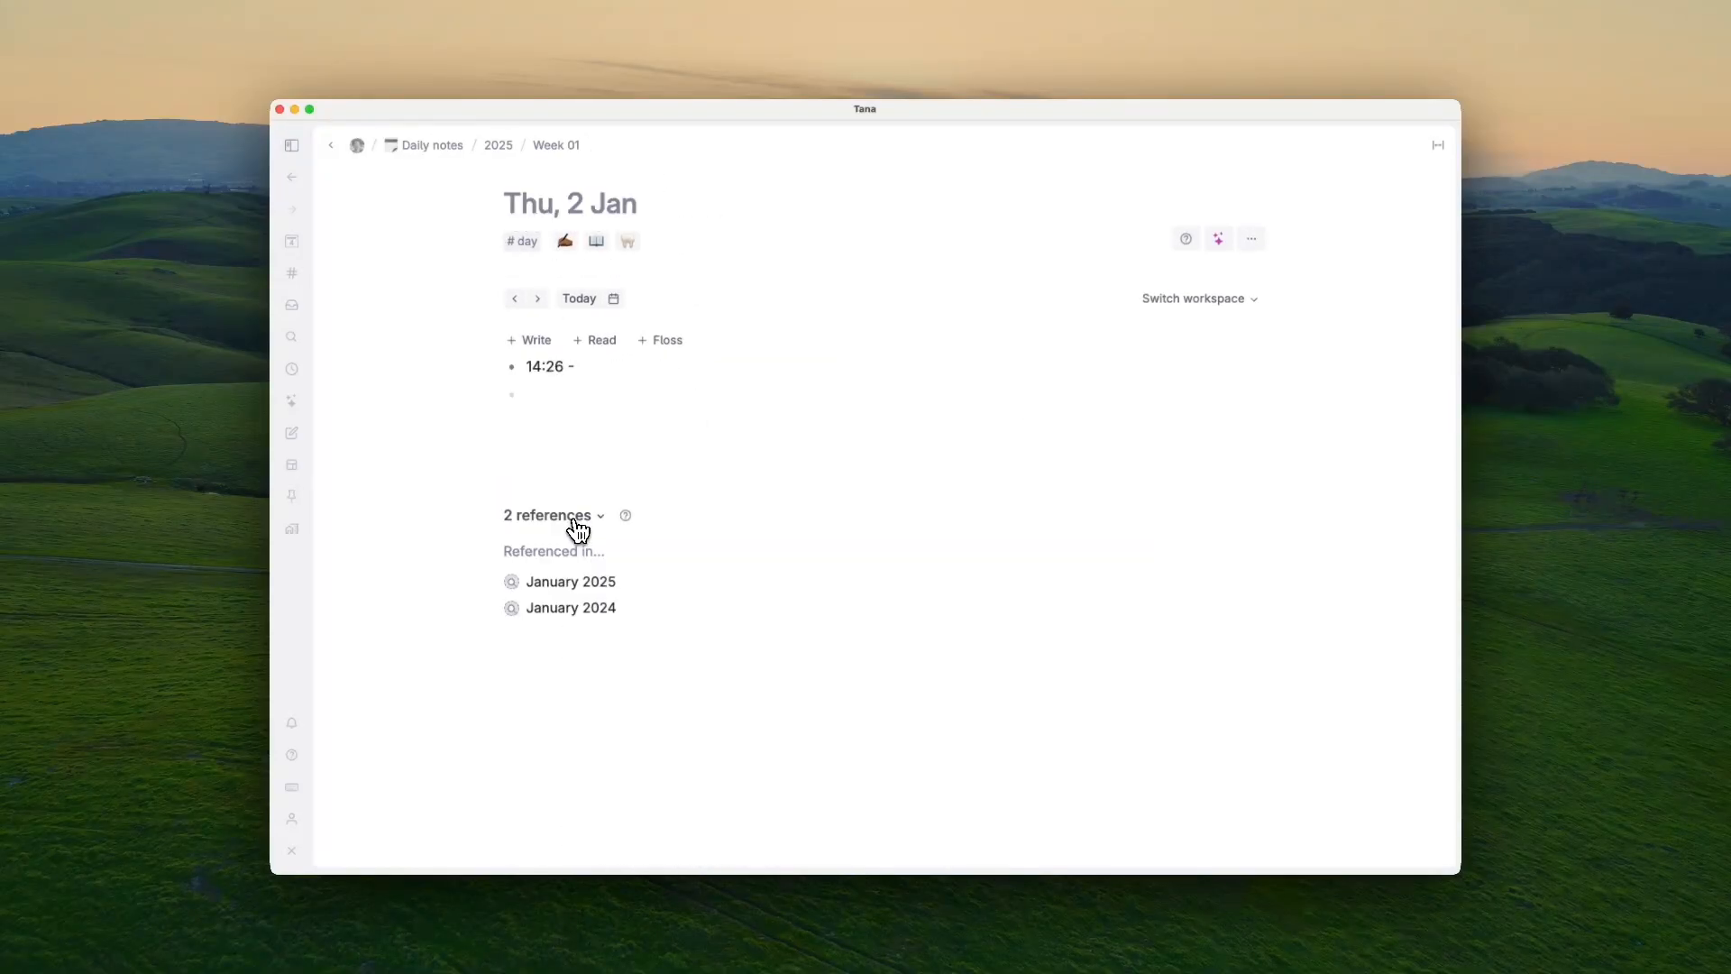
pyautogui.click(573, 519)
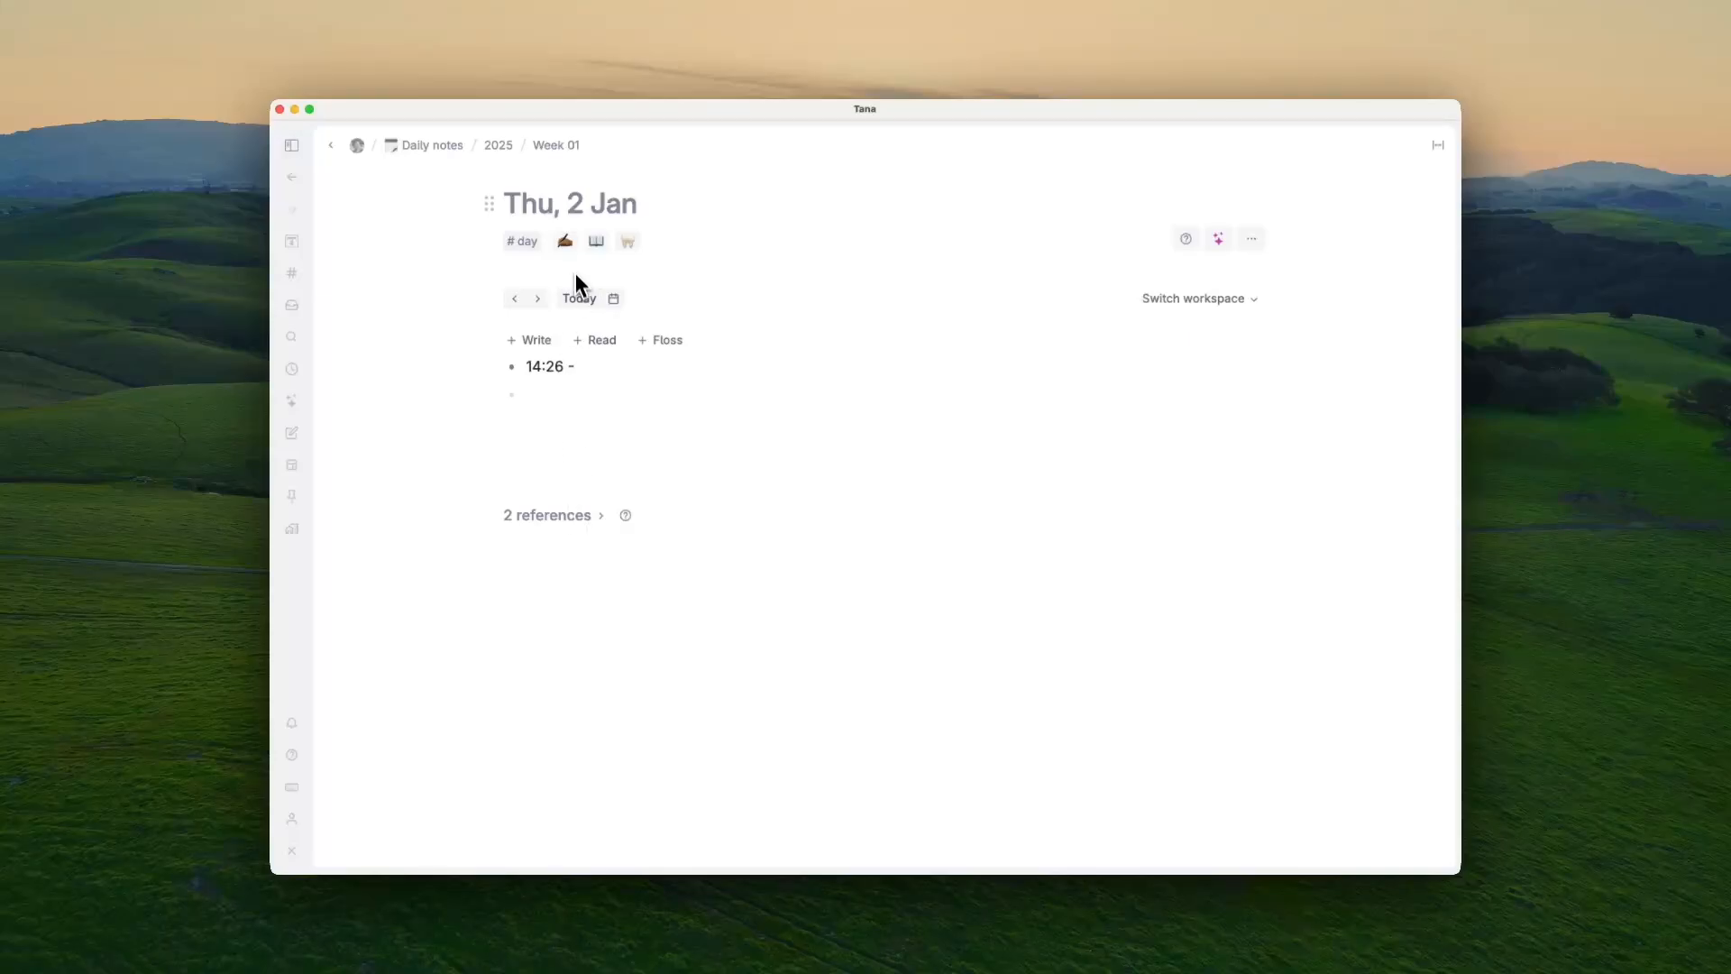
pyautogui.click(565, 242)
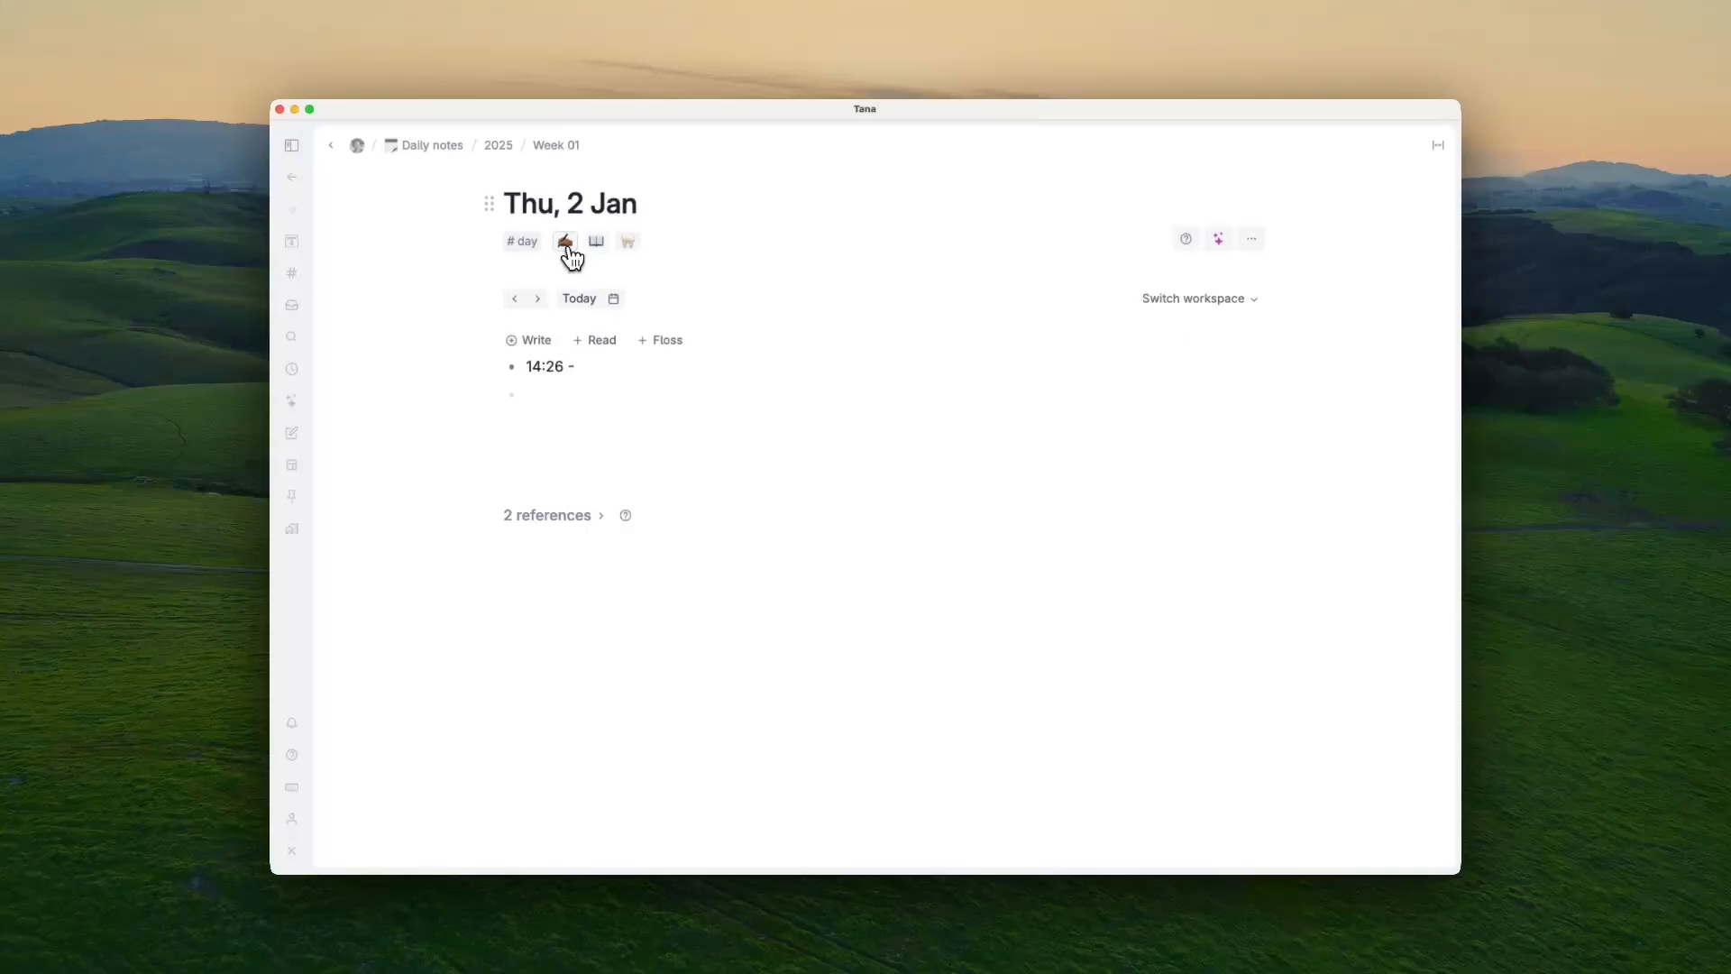
pyautogui.click(331, 146)
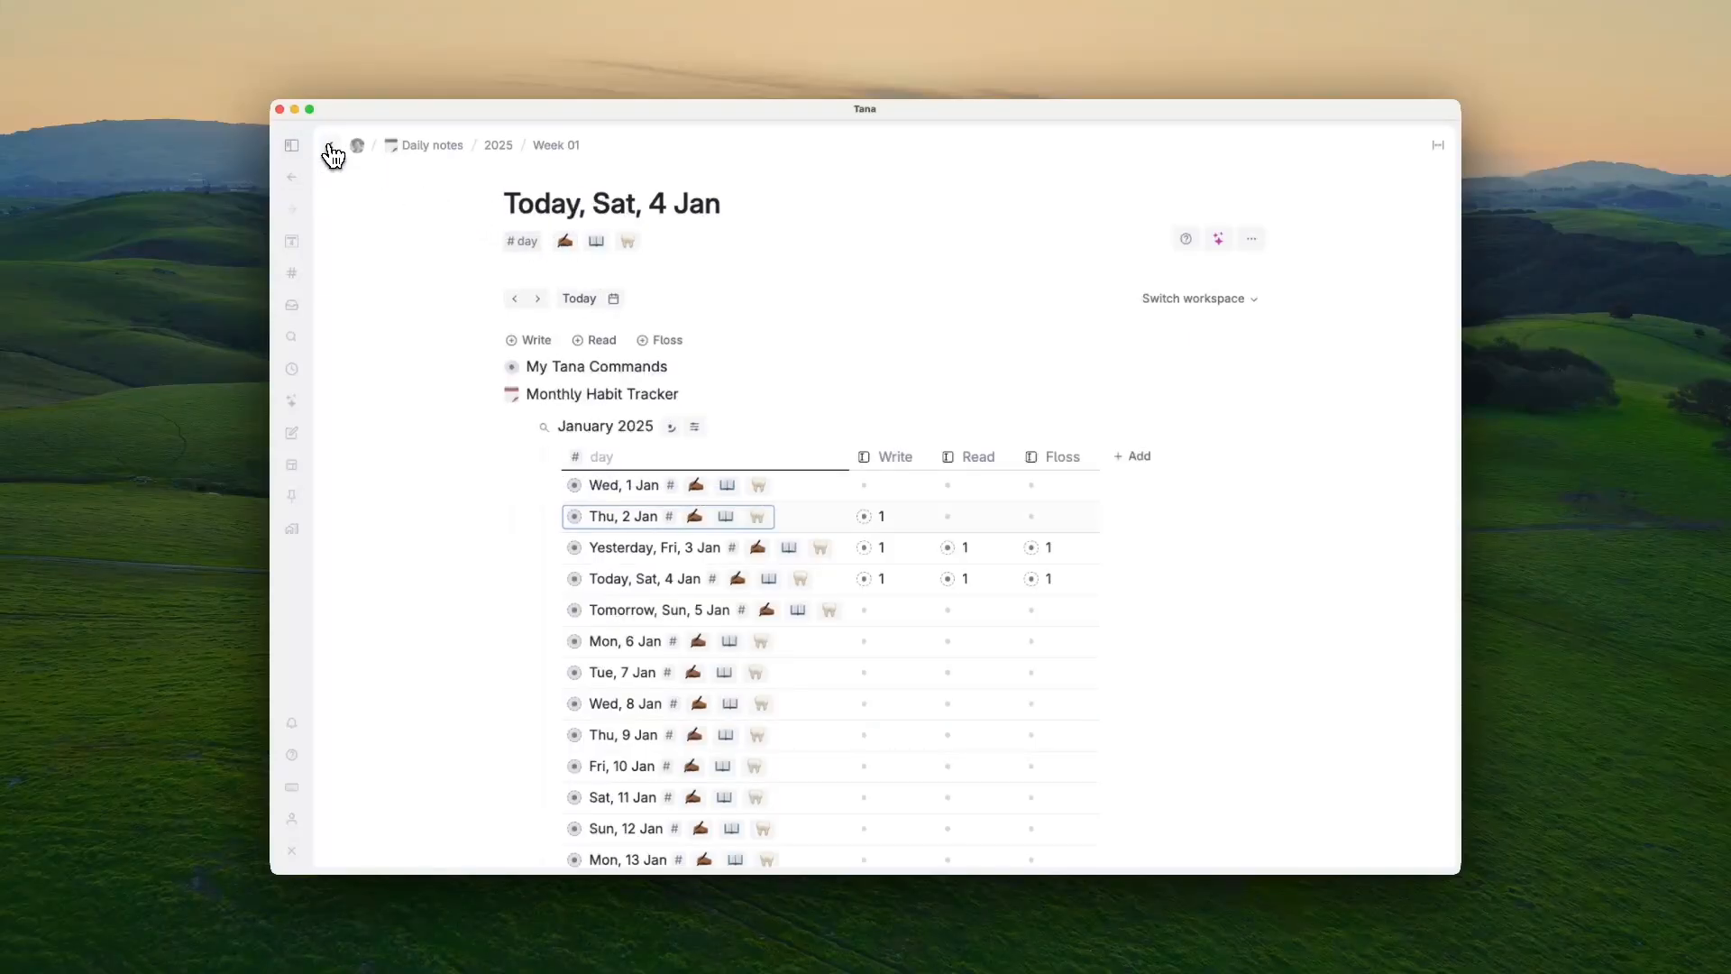
pyautogui.scroll(-5, 887, 538)
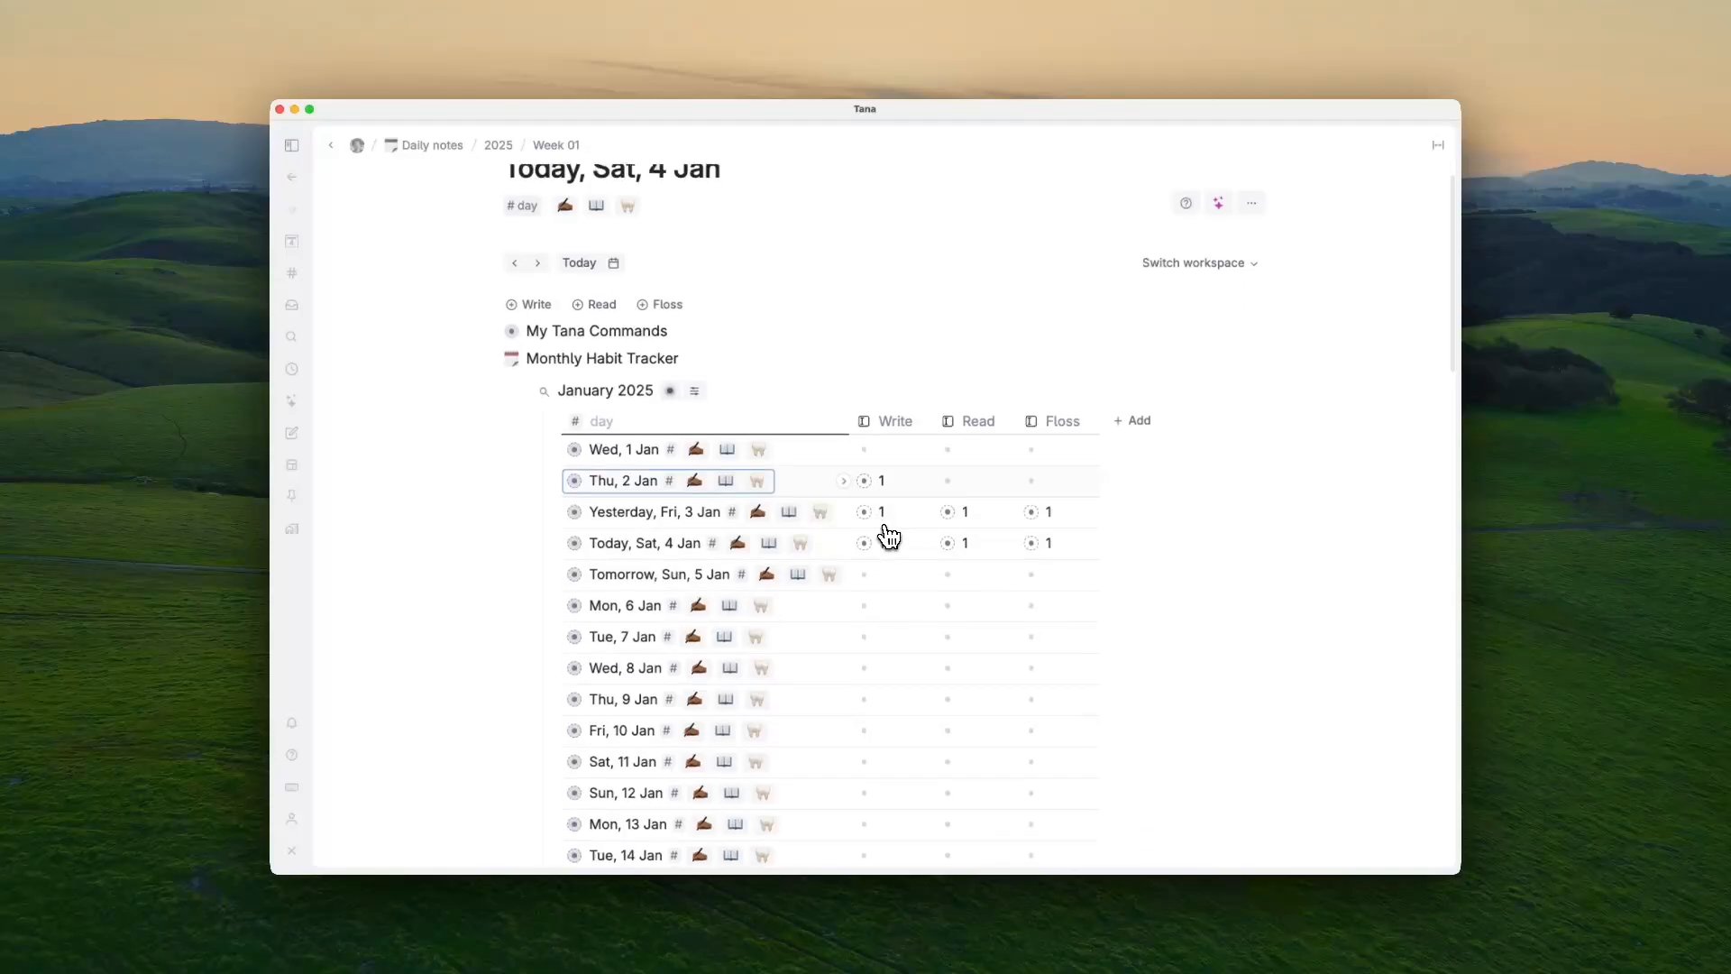
pyautogui.scroll(-7, 889, 537)
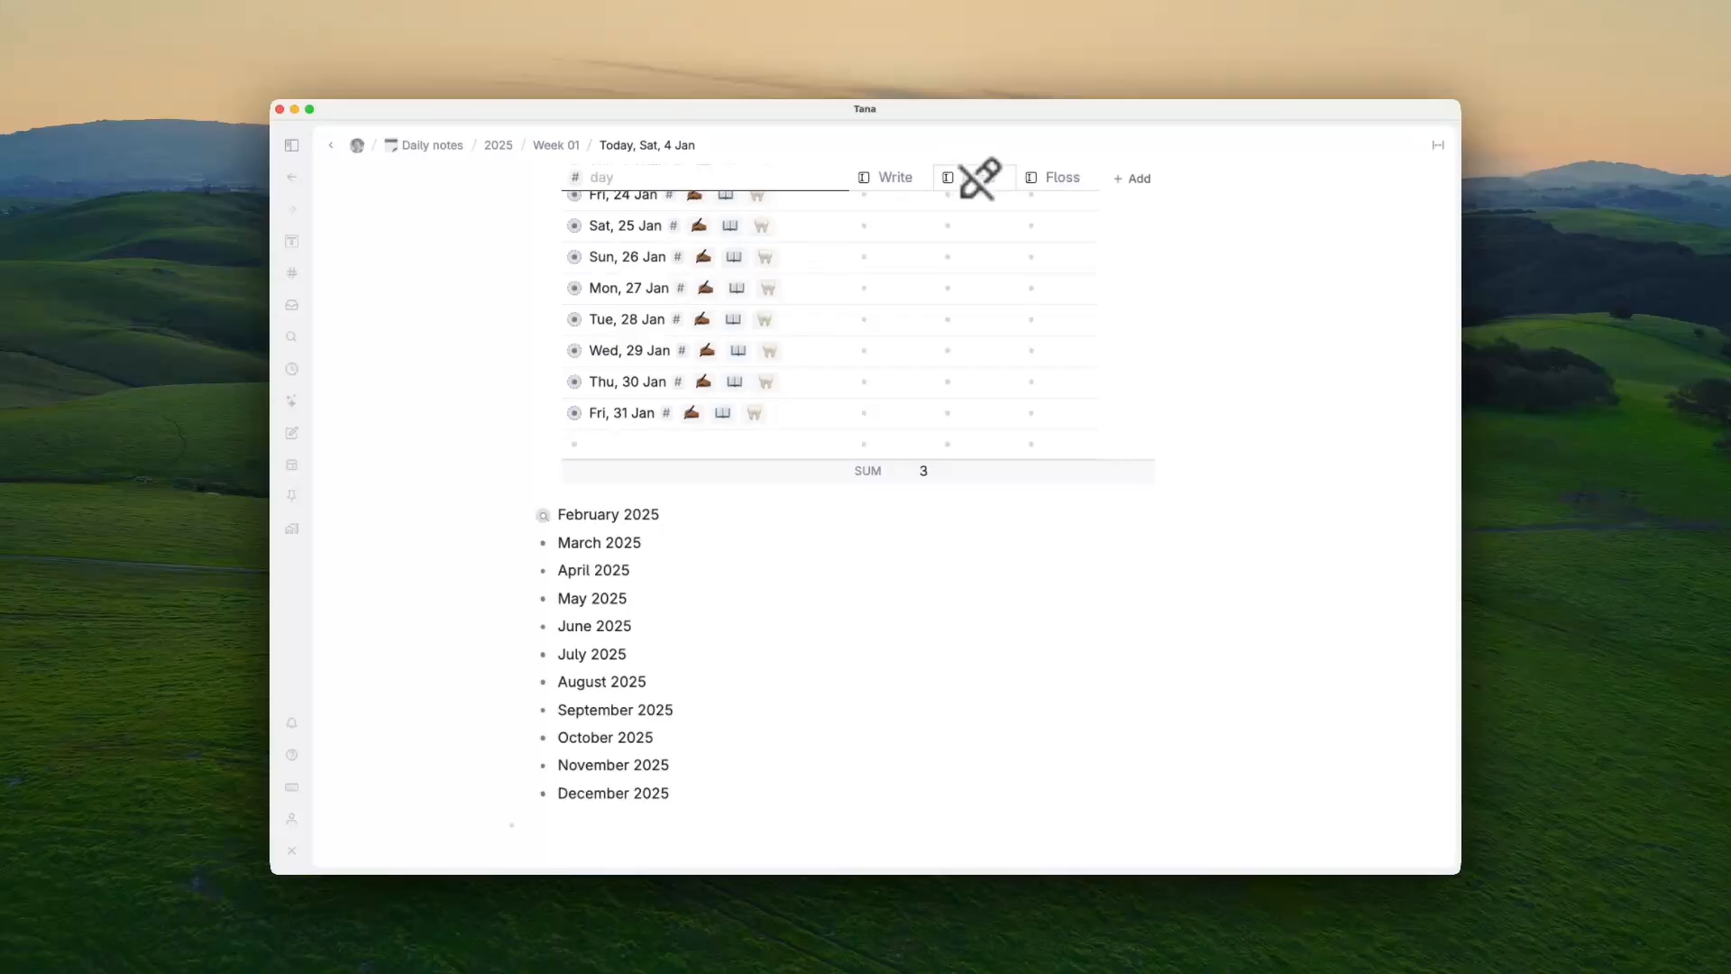
# Step: Add Sum calculations to the Read and Floss columns of the January 2025 table
pyautogui.scroll(2, 981, 271)
pyautogui.scroll(10, 982, 271)
pyautogui.scroll(-3, 981, 271)
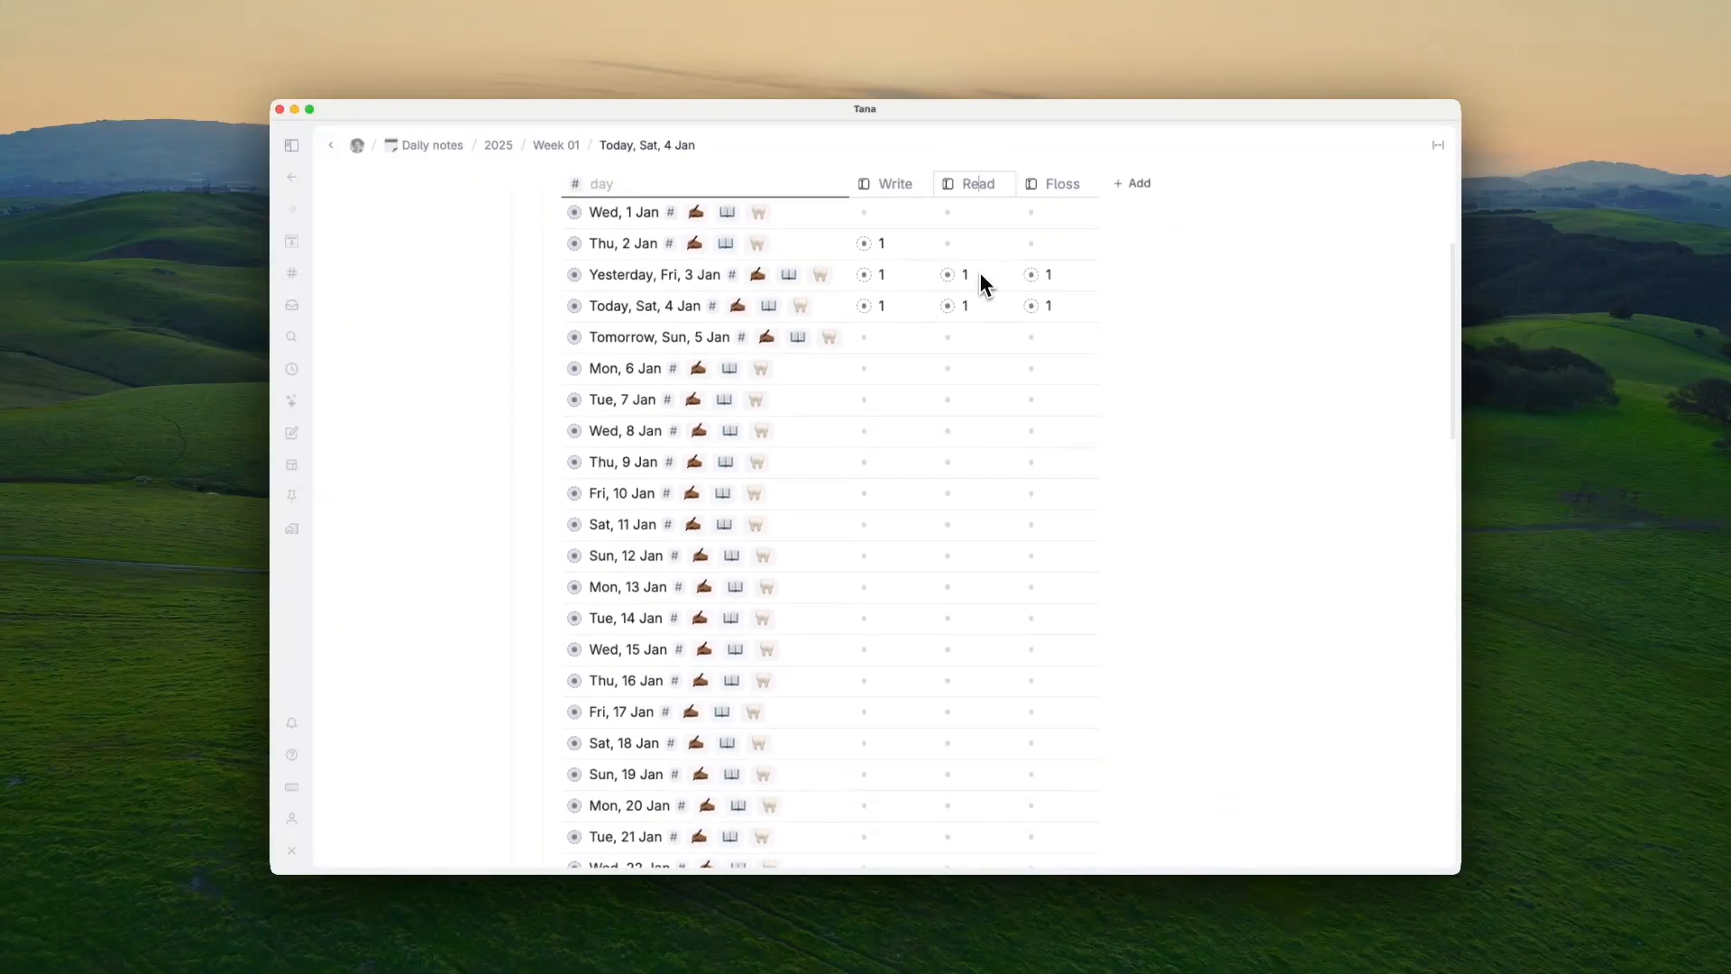
pyautogui.click(967, 181)
pyautogui.moveTo(1005, 313)
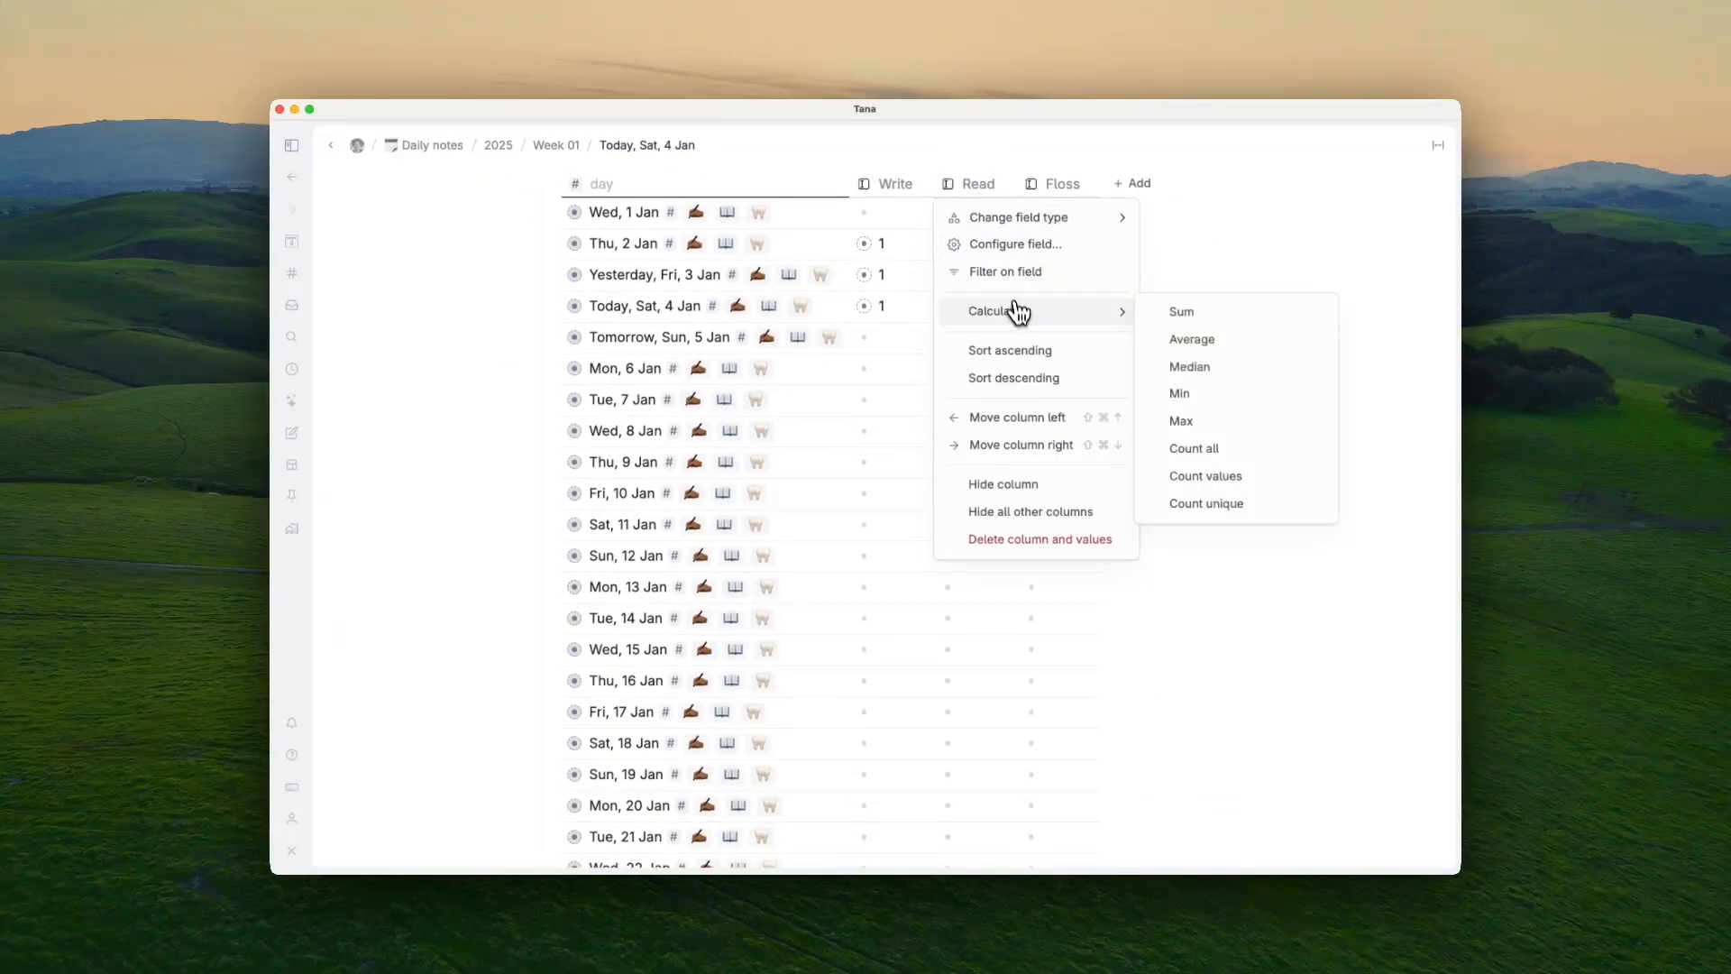
pyautogui.click(1188, 319)
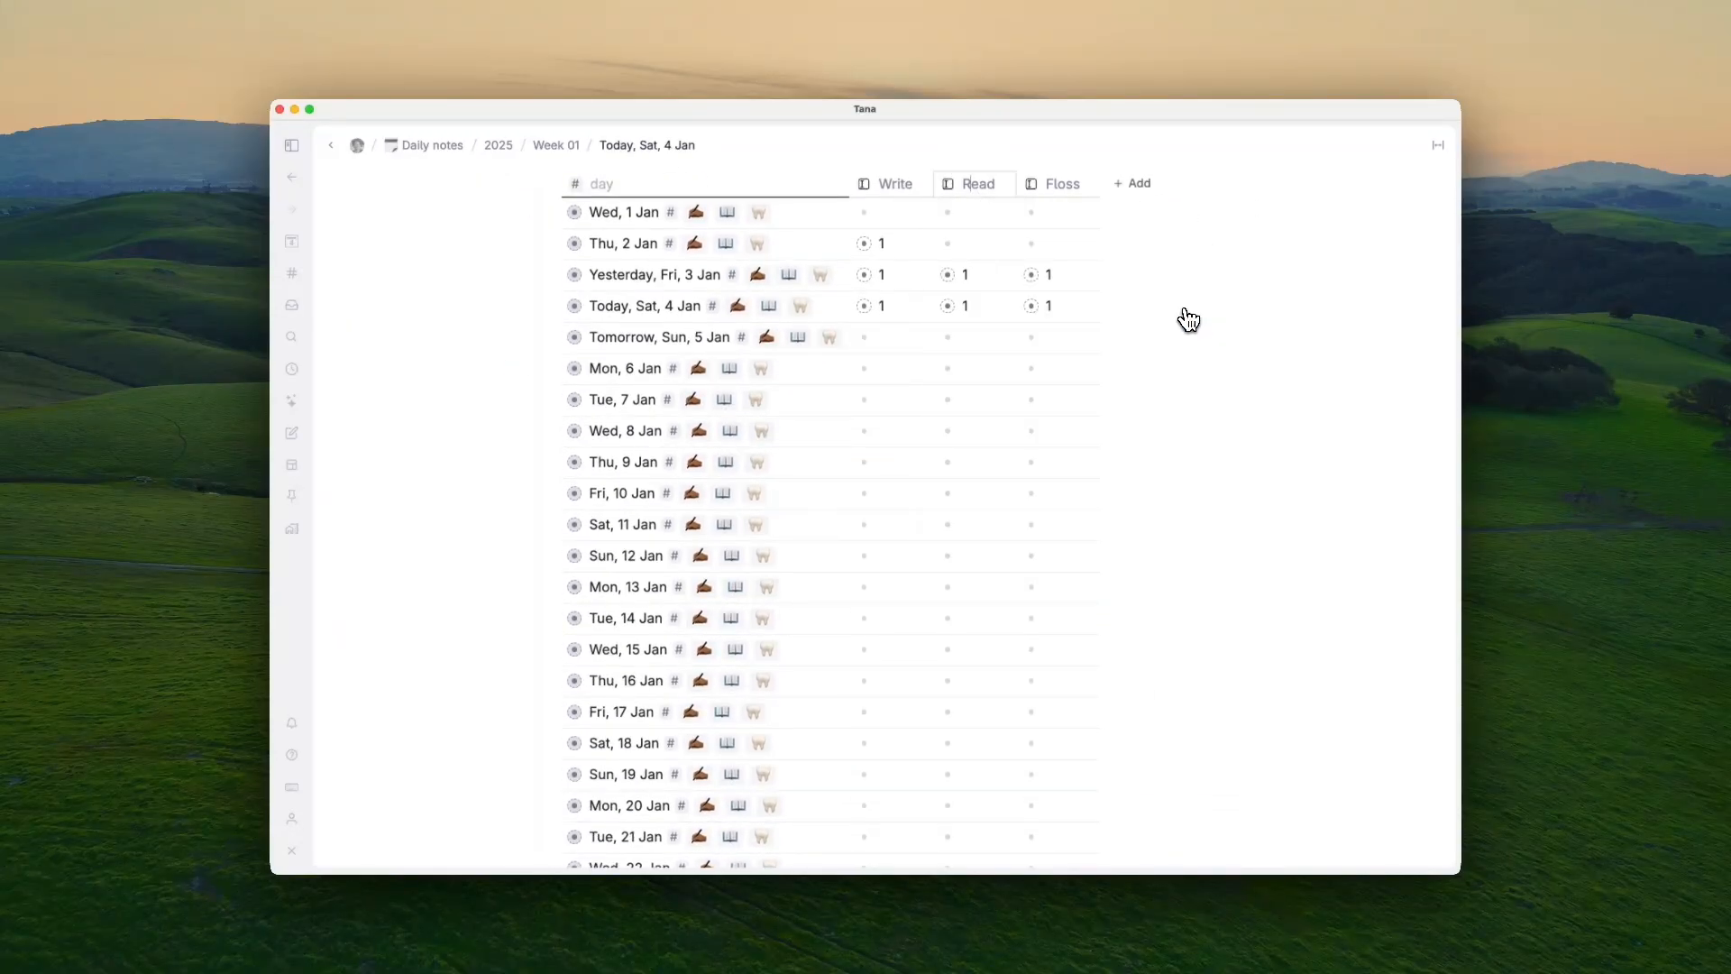
pyautogui.click(1052, 180)
pyautogui.moveTo(1102, 304)
pyautogui.click(1264, 314)
pyautogui.scroll(-5, 1144, 519)
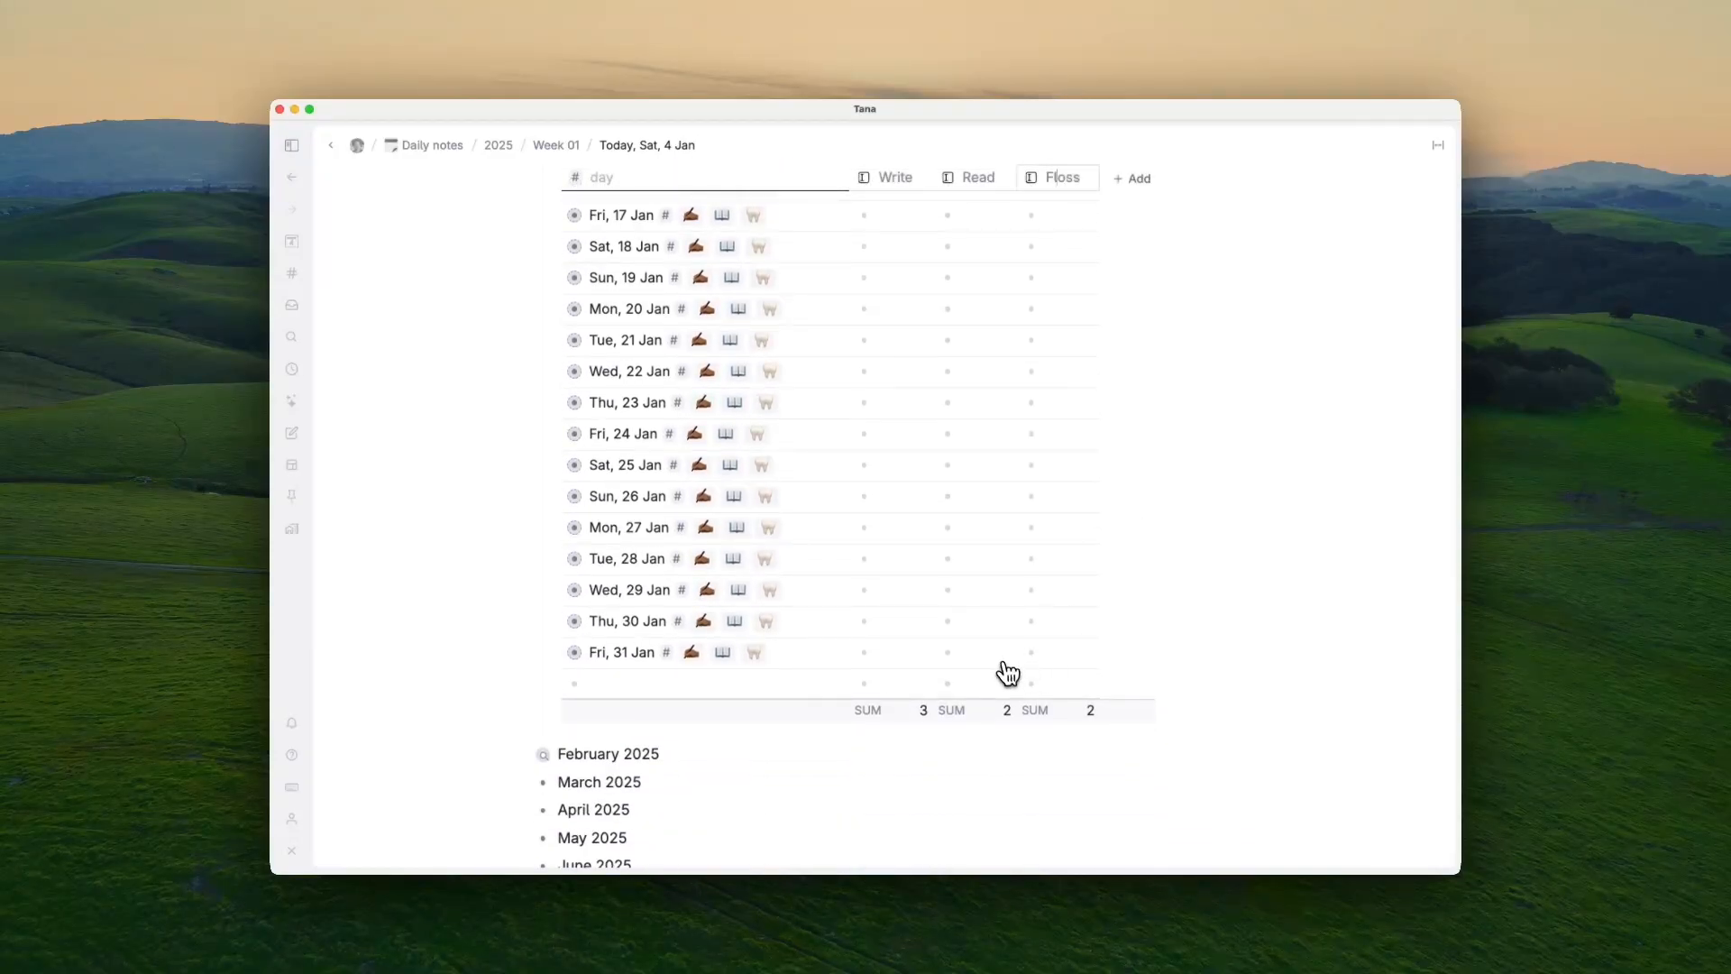
# Step: Collapse the January 2025 node and pin today's Monthly Habit Tracker node in the sidebar
pyautogui.scroll(1, 1141, 632)
pyautogui.scroll(10, 1143, 629)
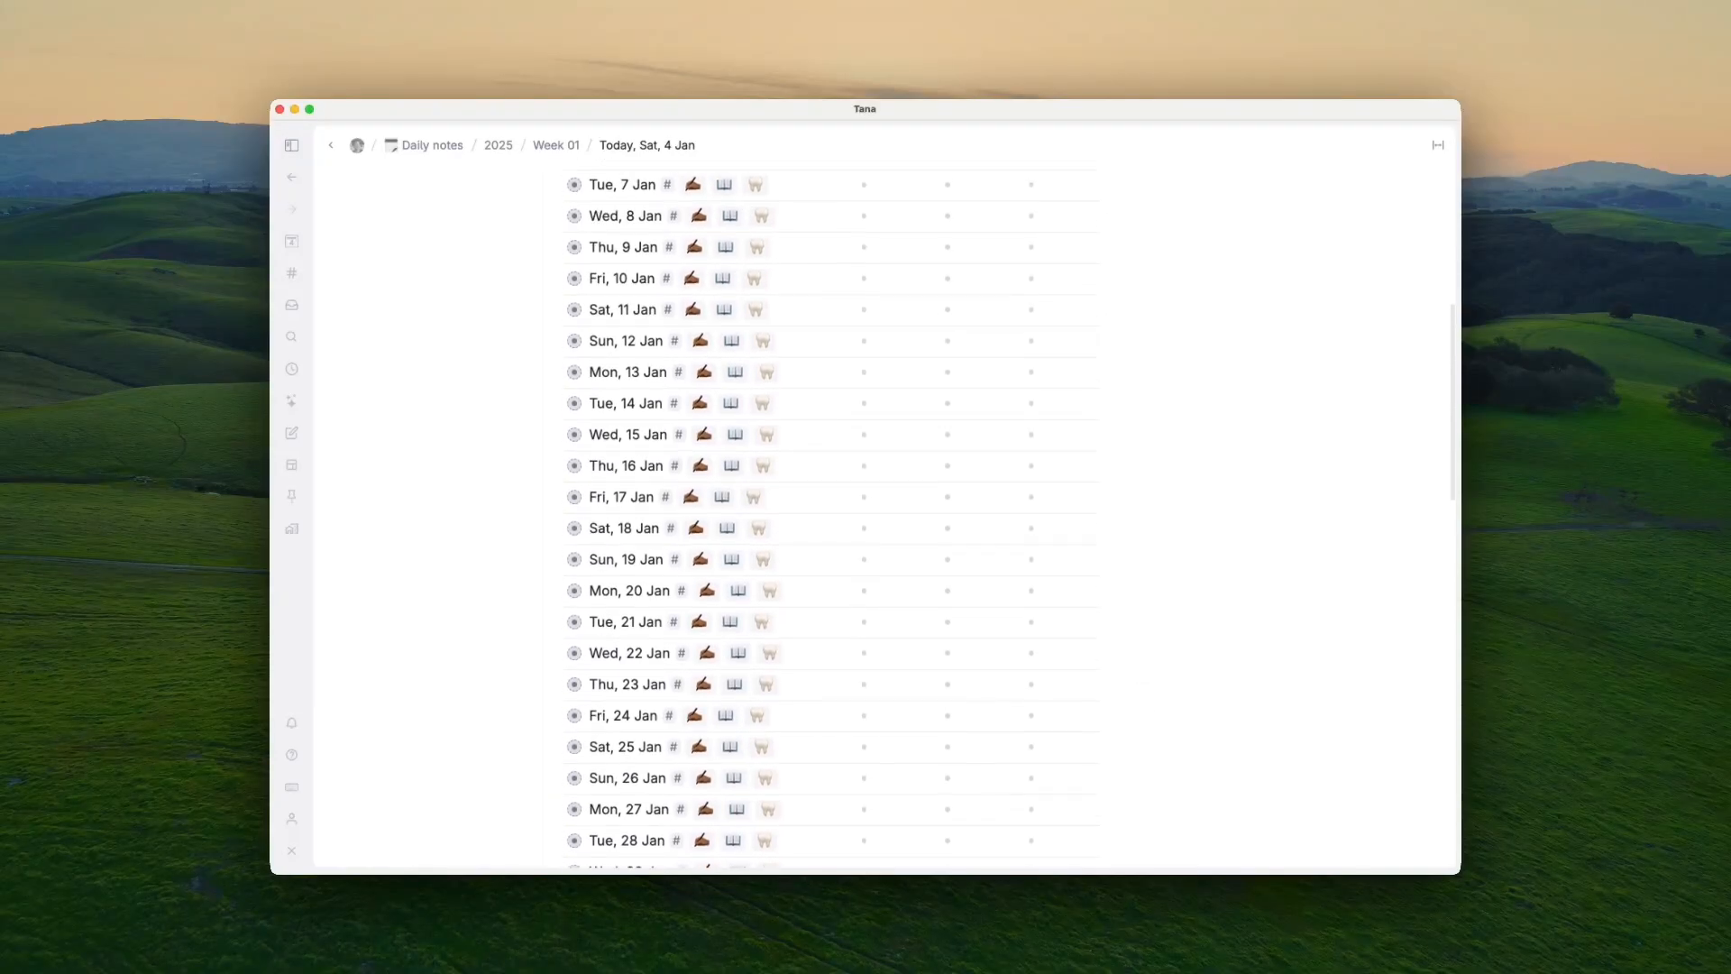
pyautogui.scroll(3, 1140, 626)
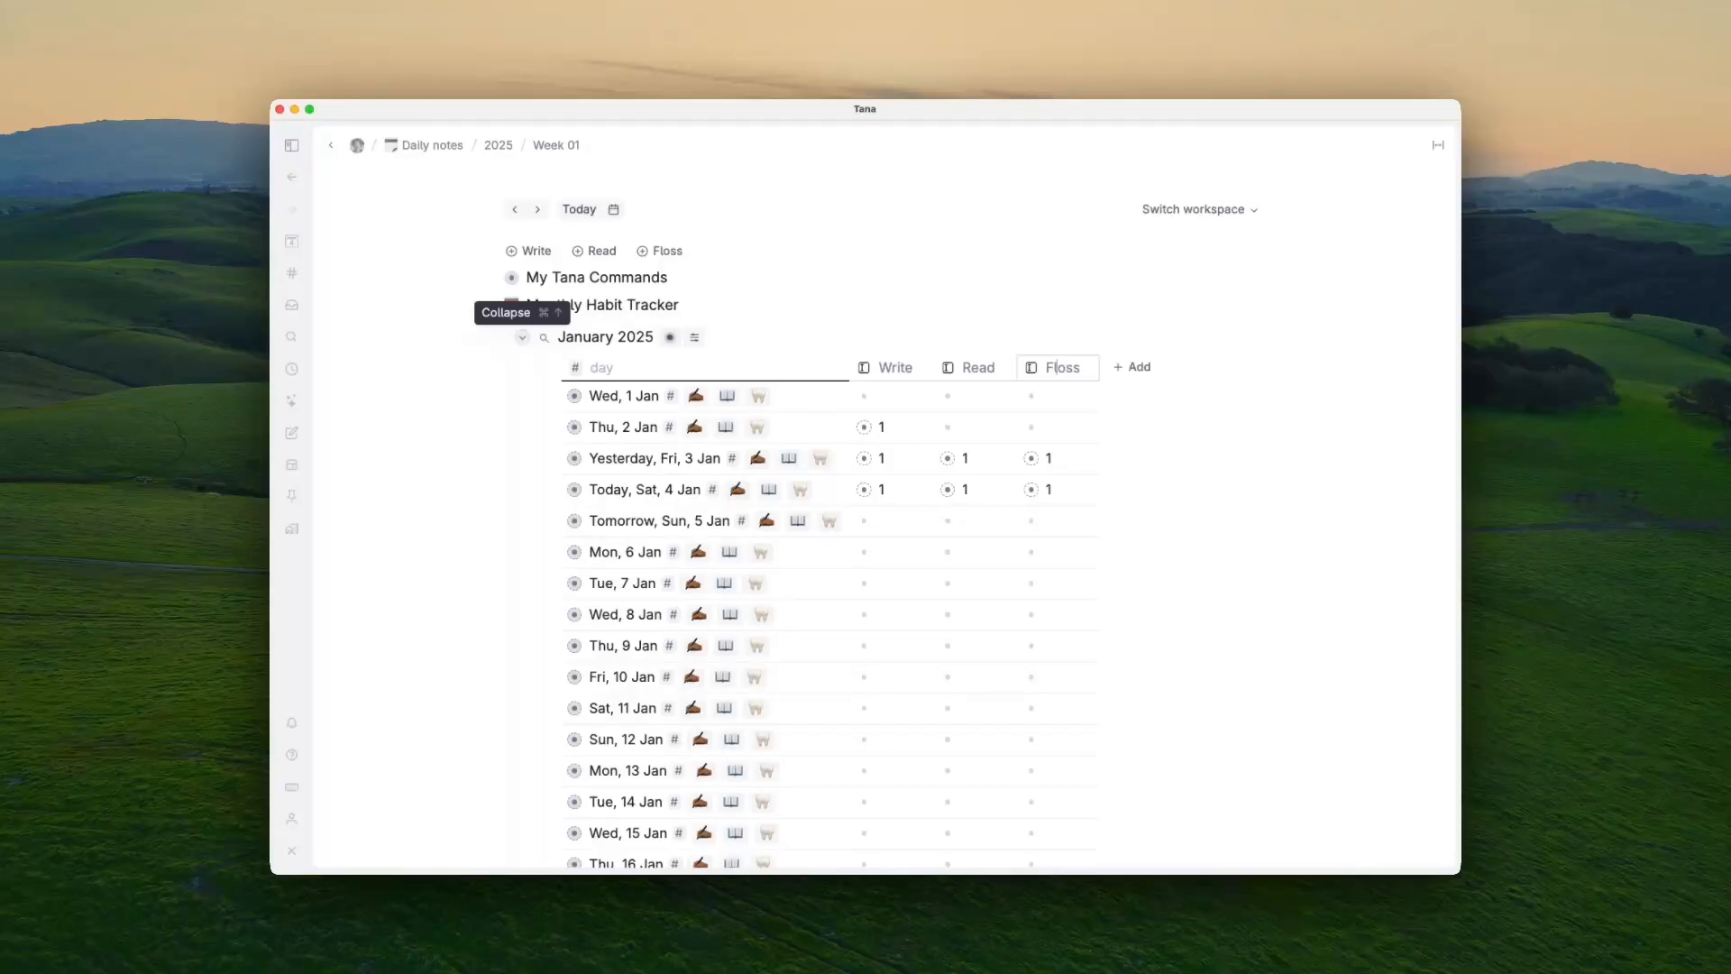
pyautogui.scroll(-5, 734, 577)
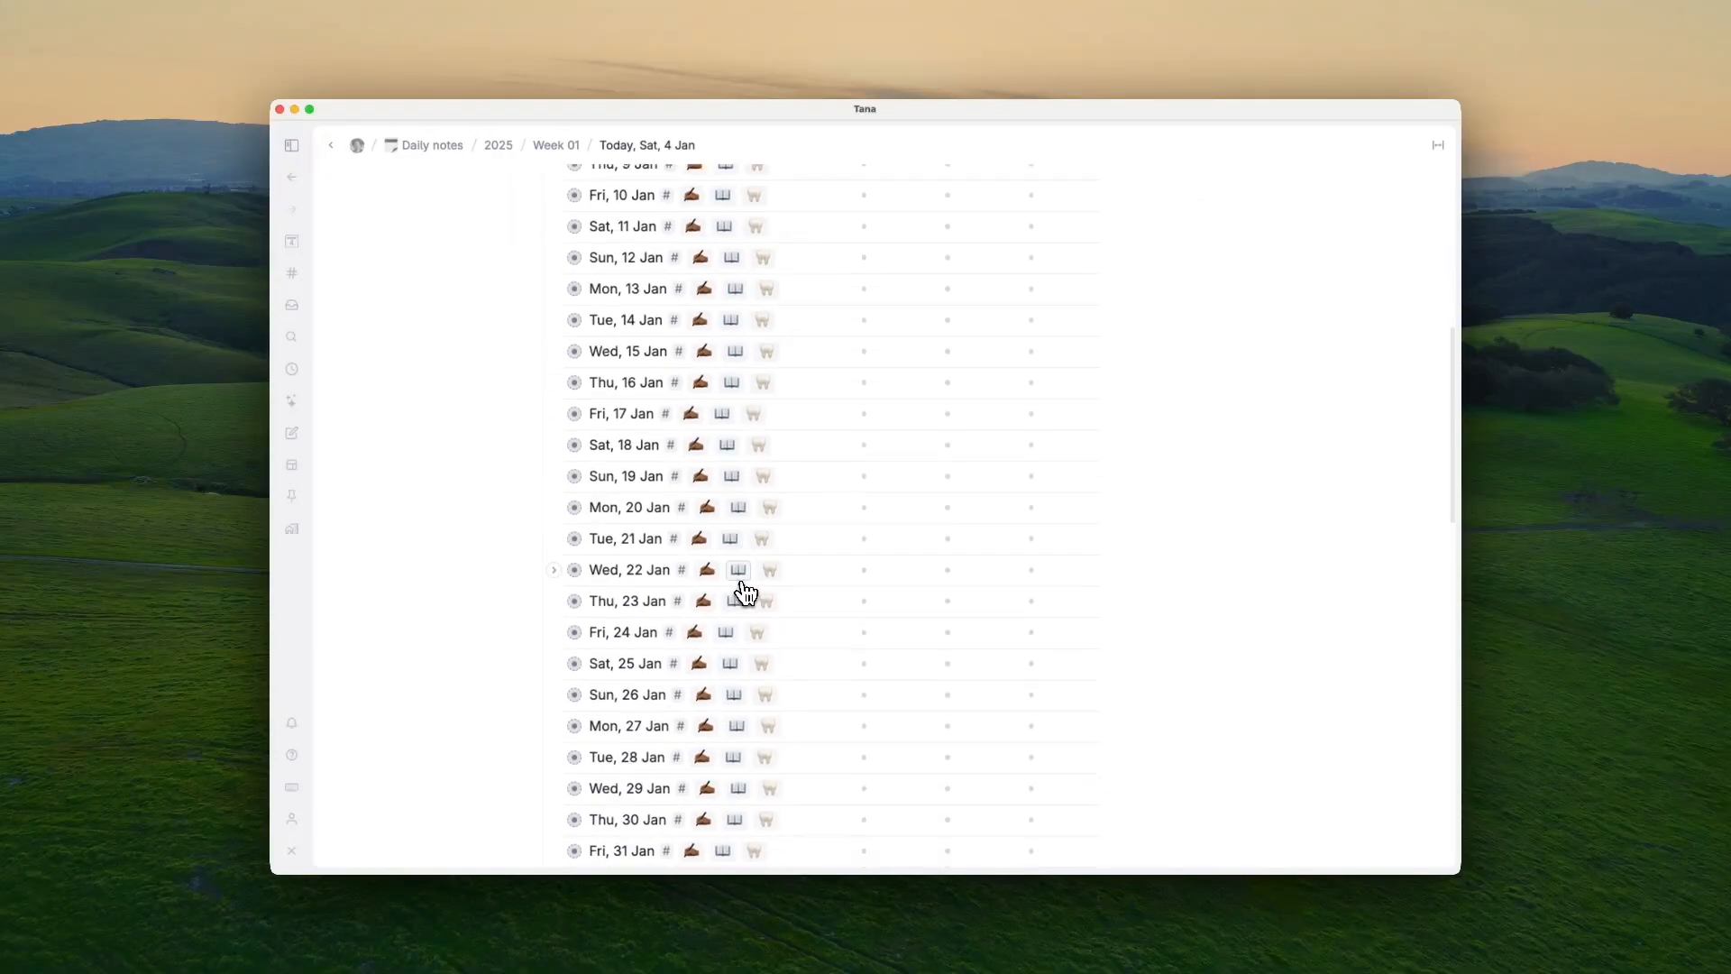
pyautogui.scroll(-2, 745, 592)
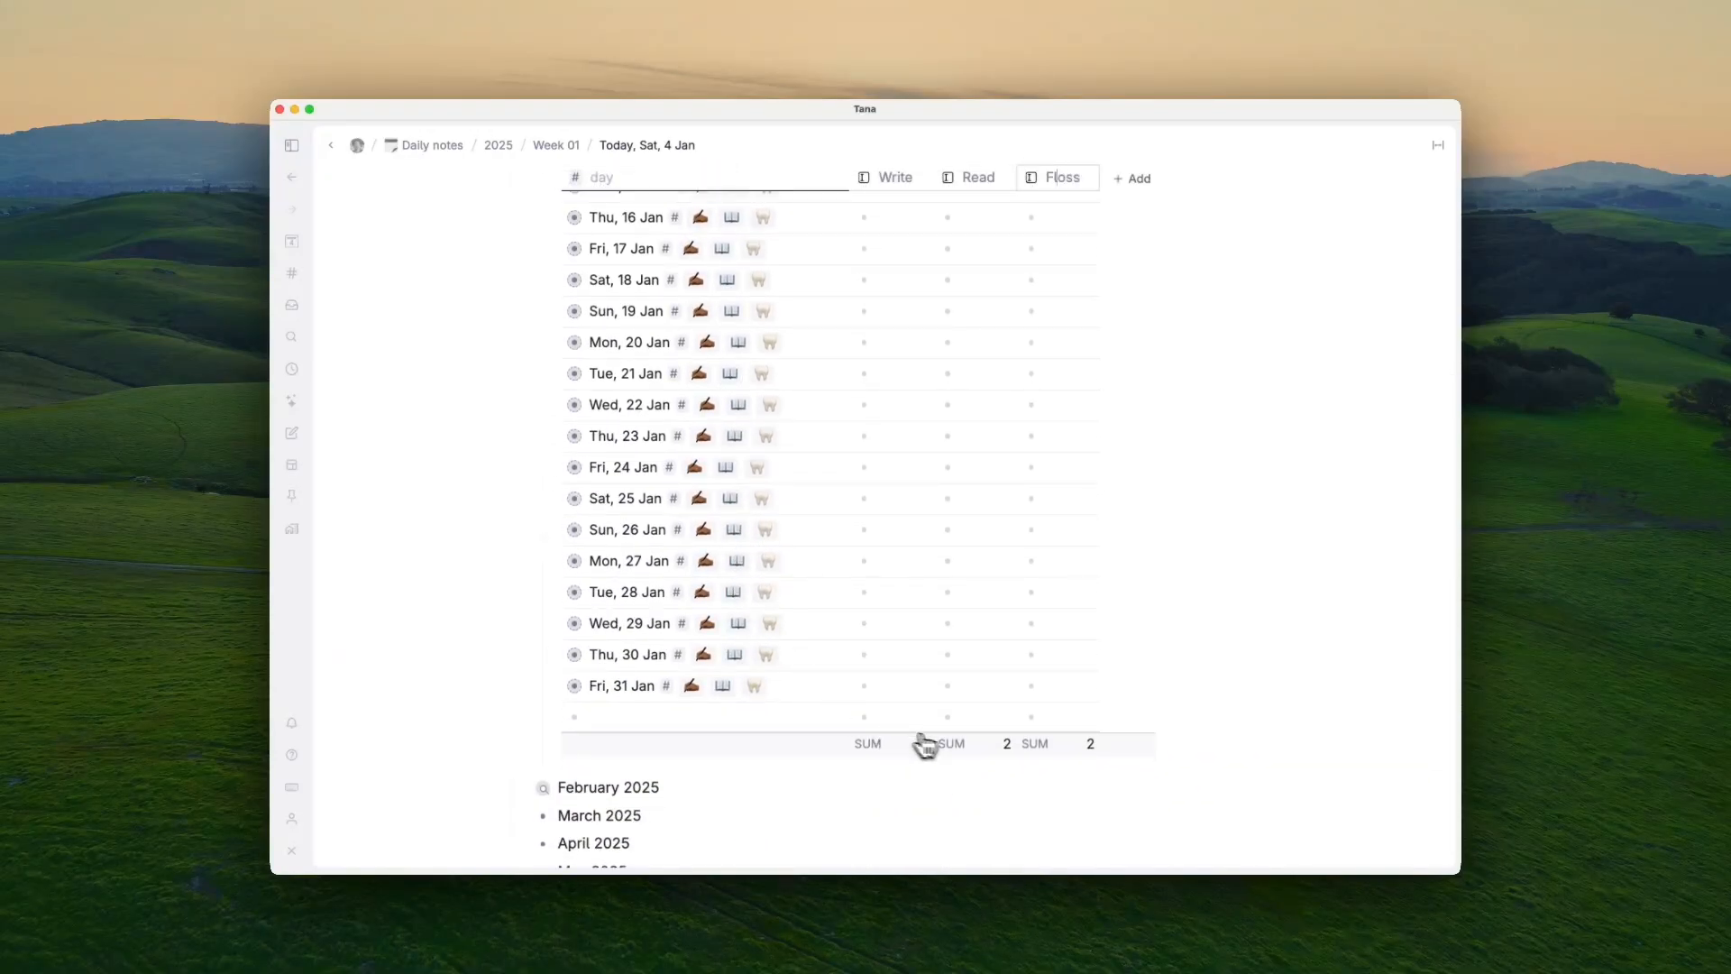
pyautogui.scroll(7, 933, 746)
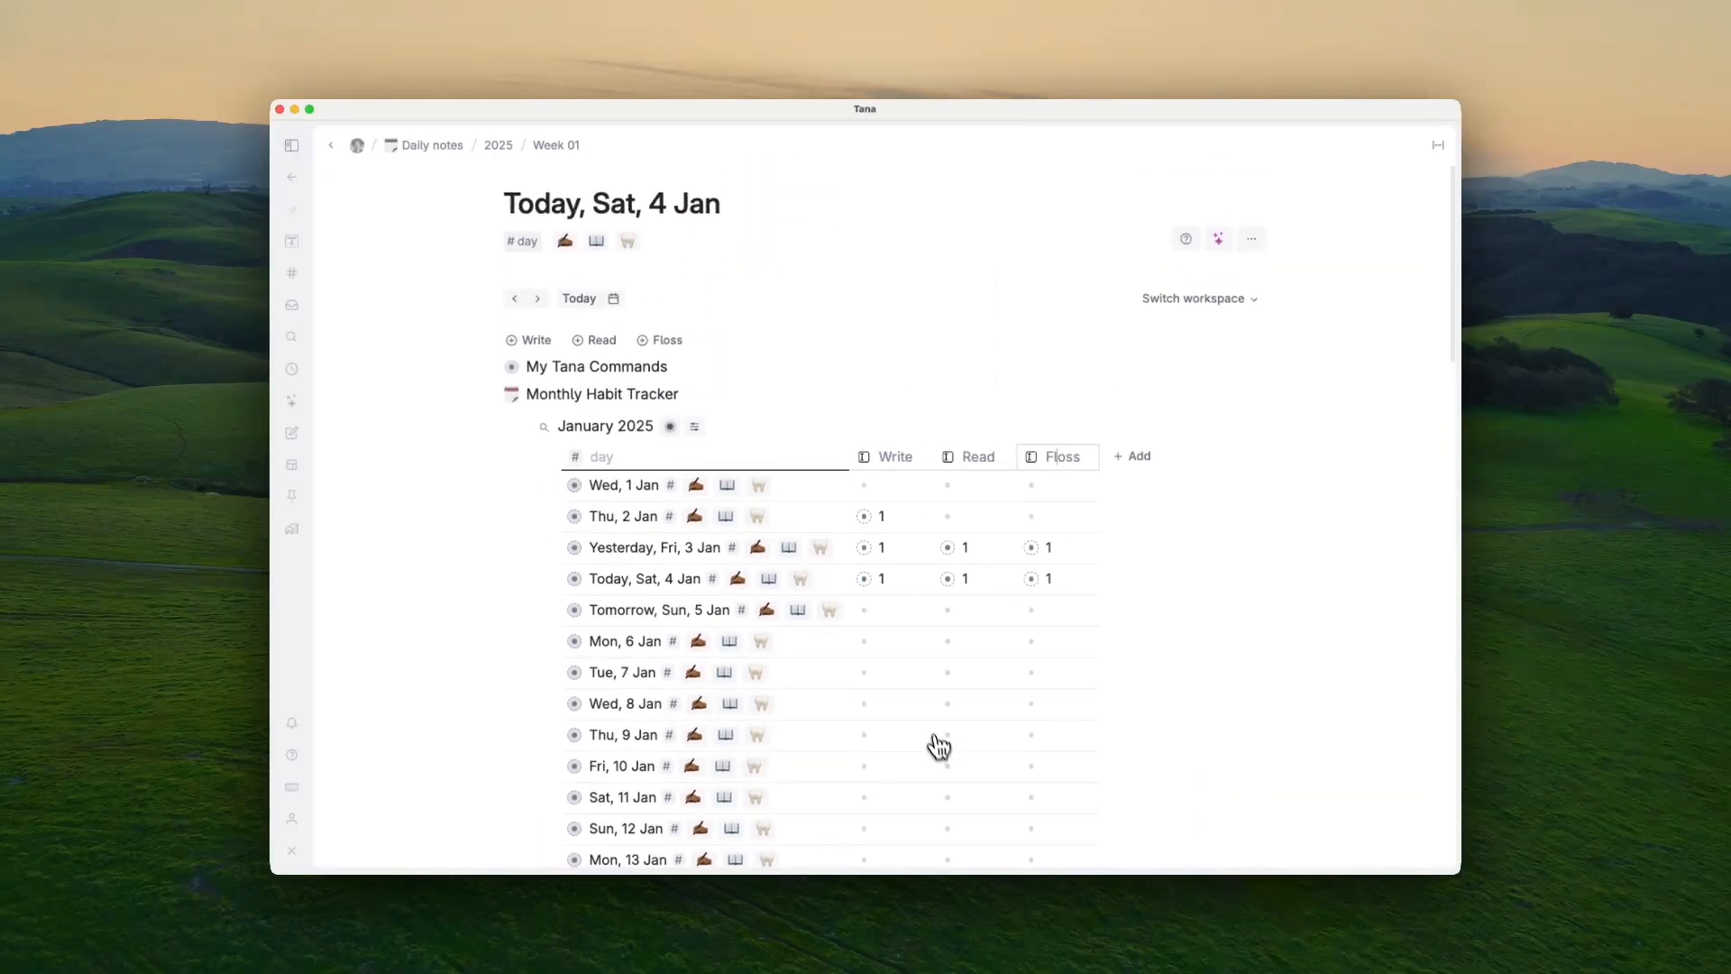
pyautogui.click(525, 430)
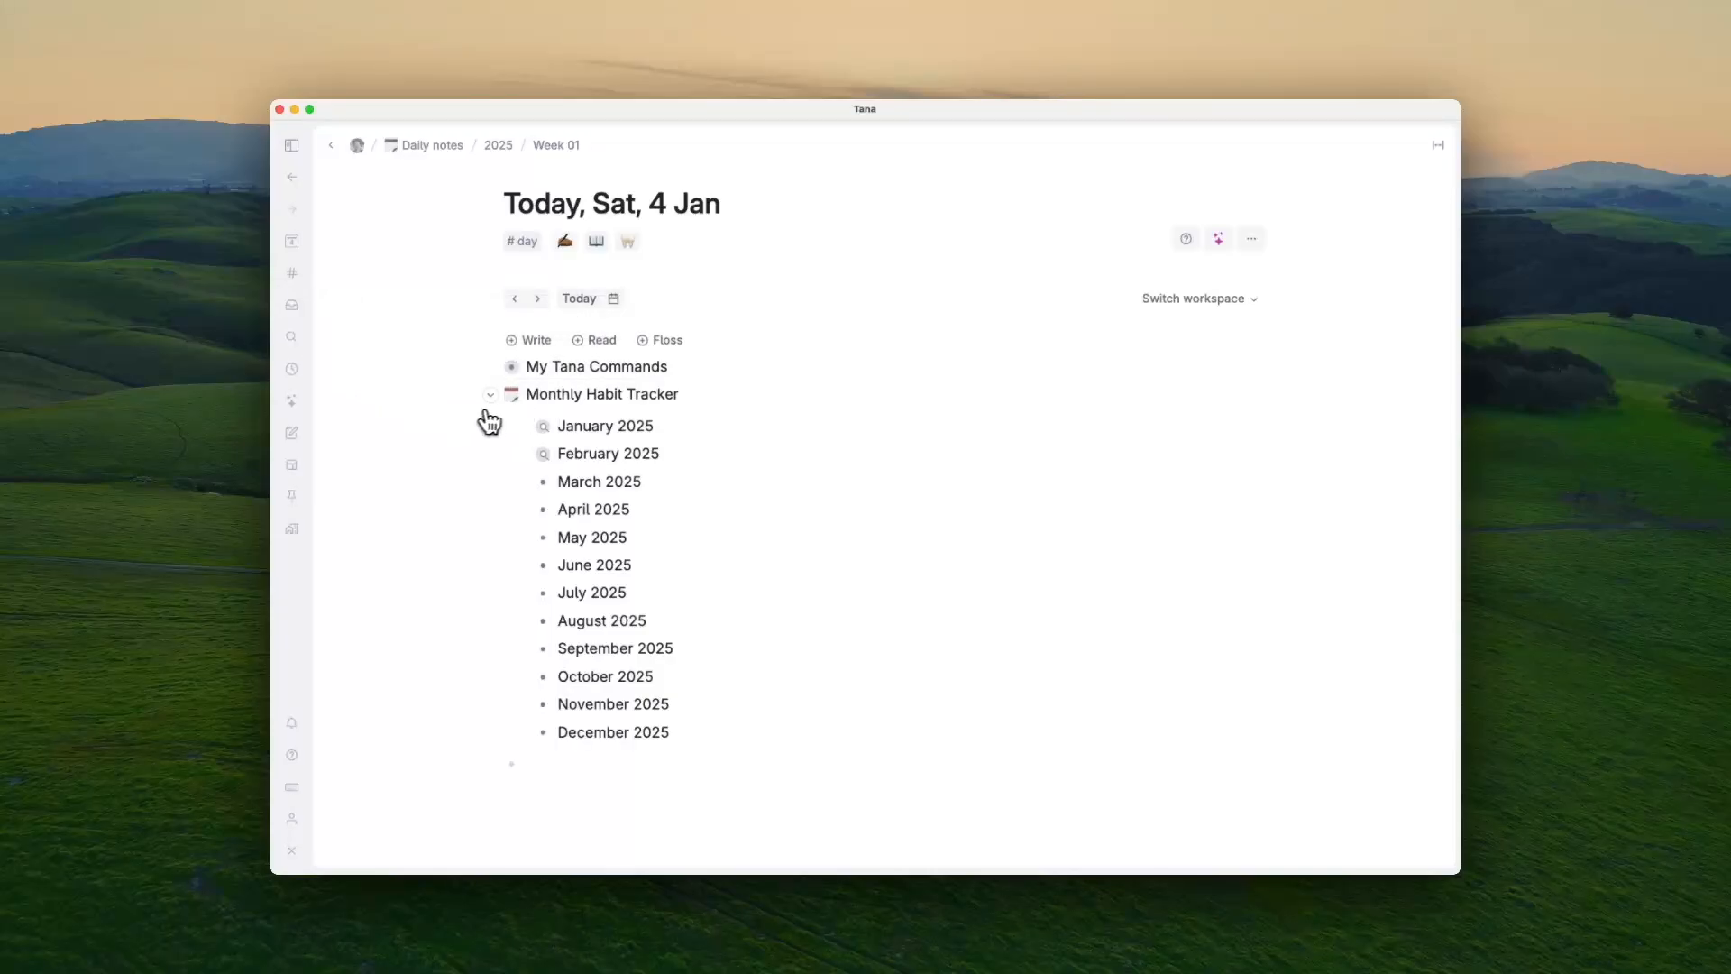
pyautogui.click(293, 146)
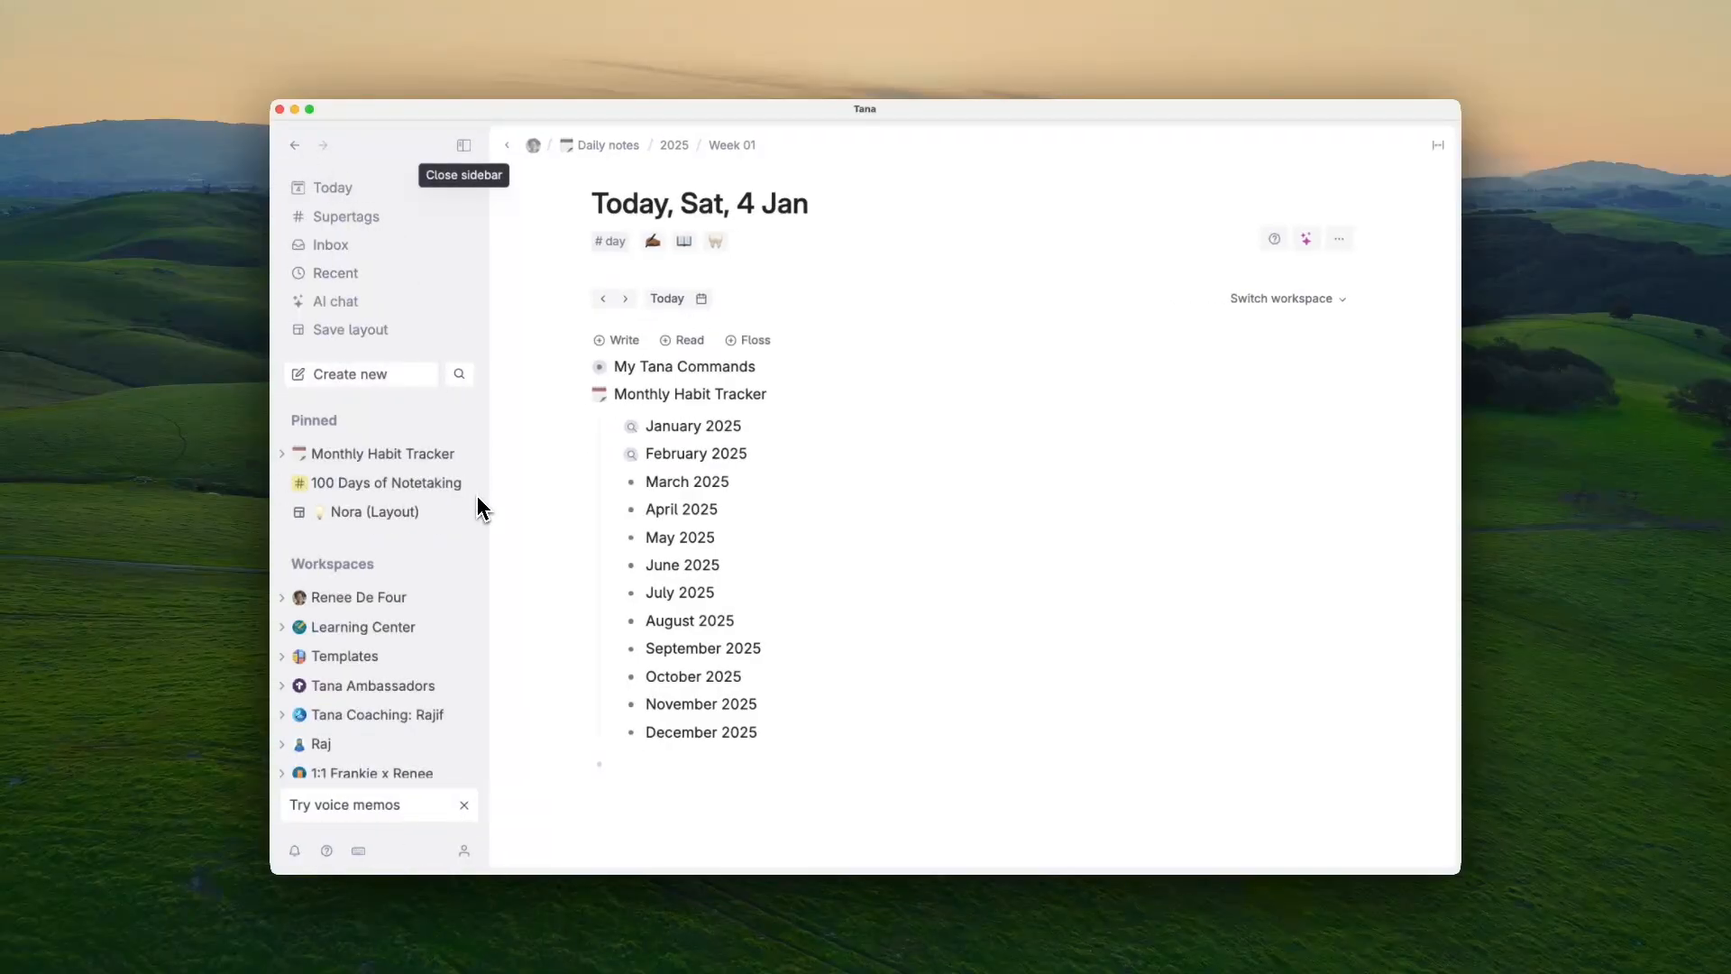
pyautogui.moveTo(609, 402); pyautogui.dragTo(324, 446)
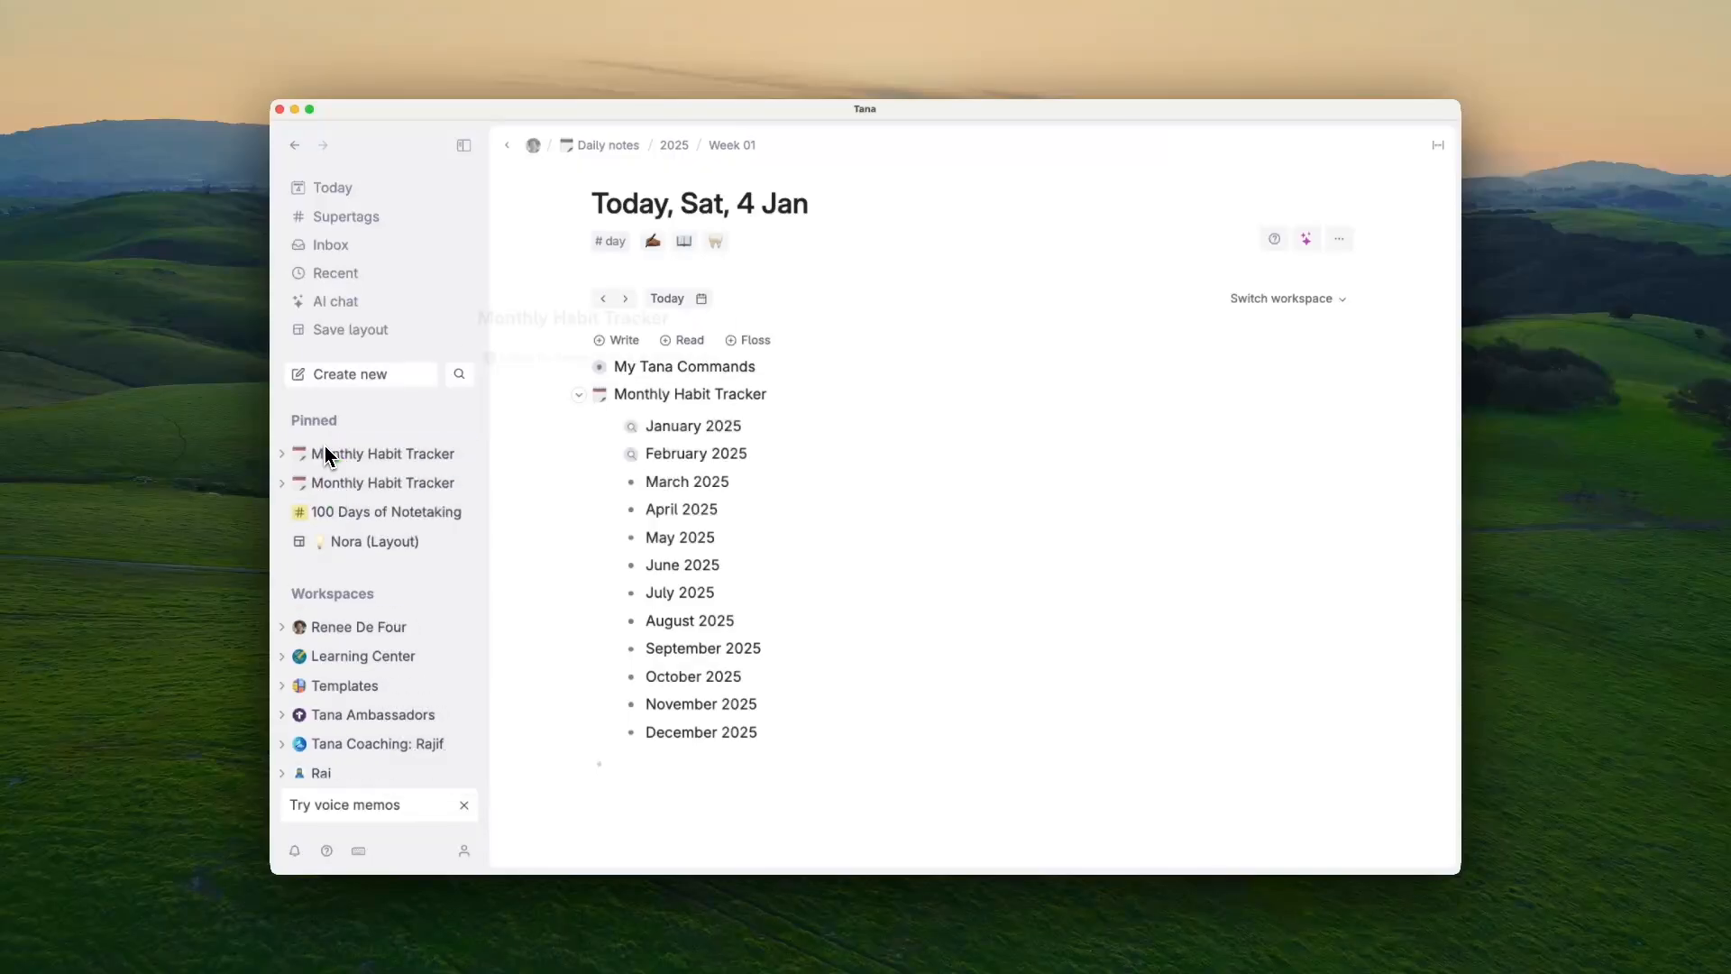
# Step: Unpin the duplicate Monthly Habit Tracker from Deleted Nodes, and open the remaining pinned tracker with the sidebar closed
pyautogui.click(355, 485)
pyautogui.rightClick(355, 484)
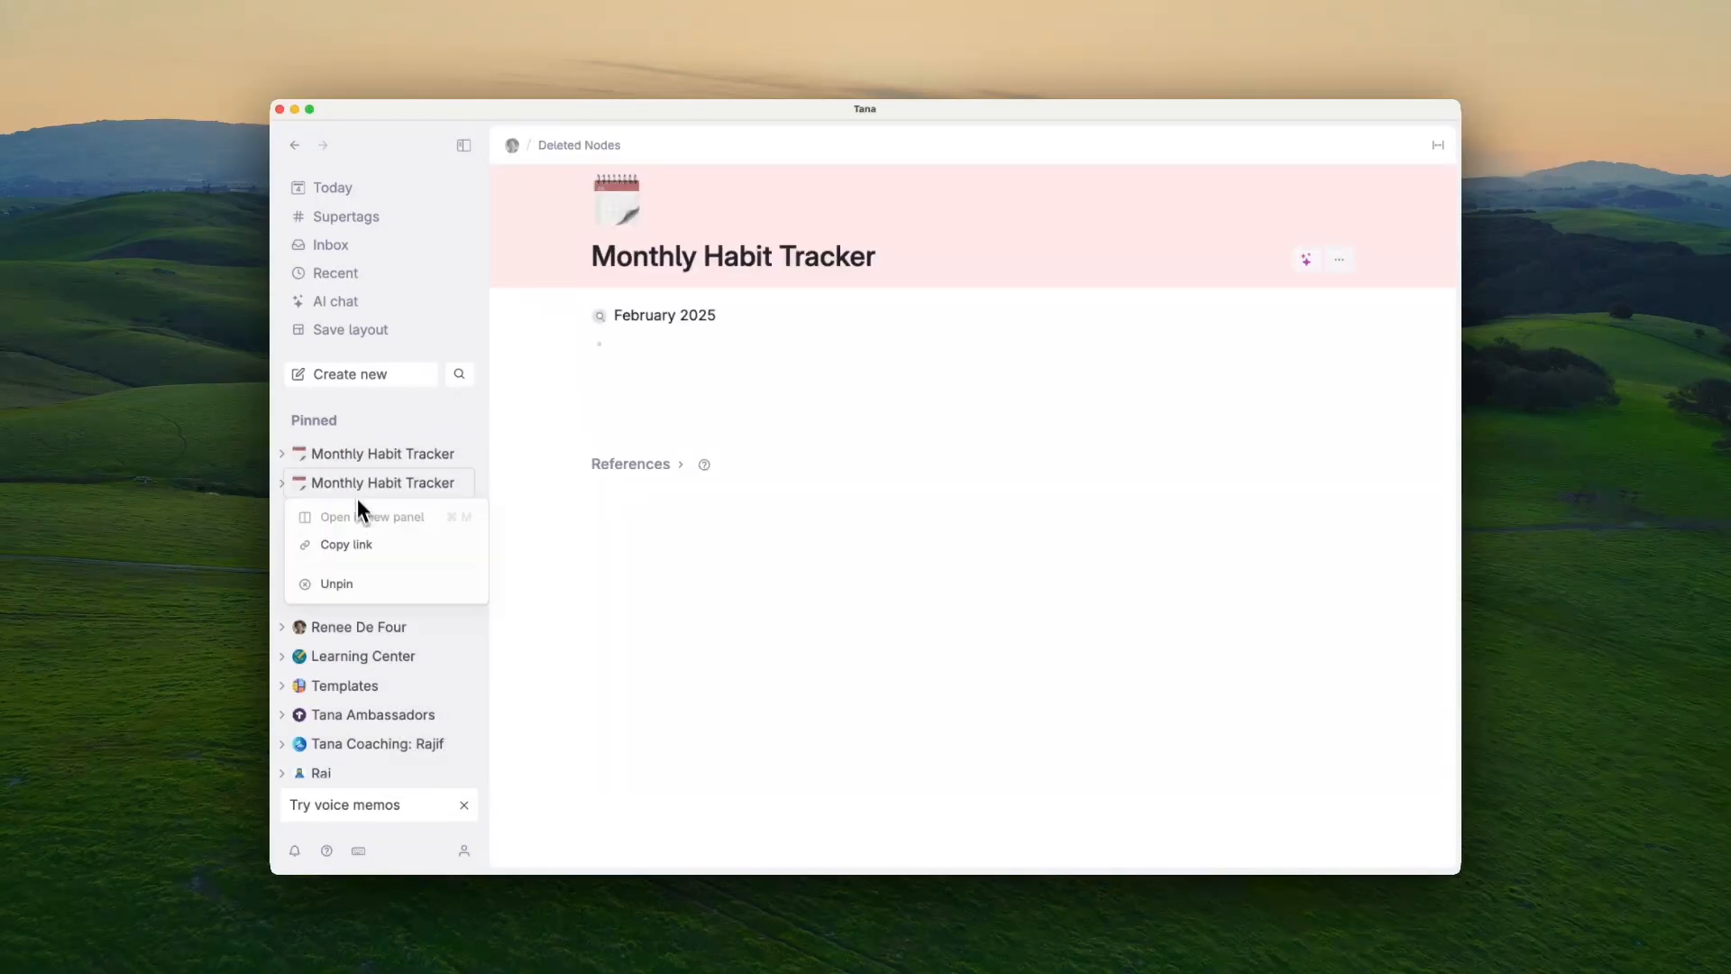
pyautogui.click(364, 586)
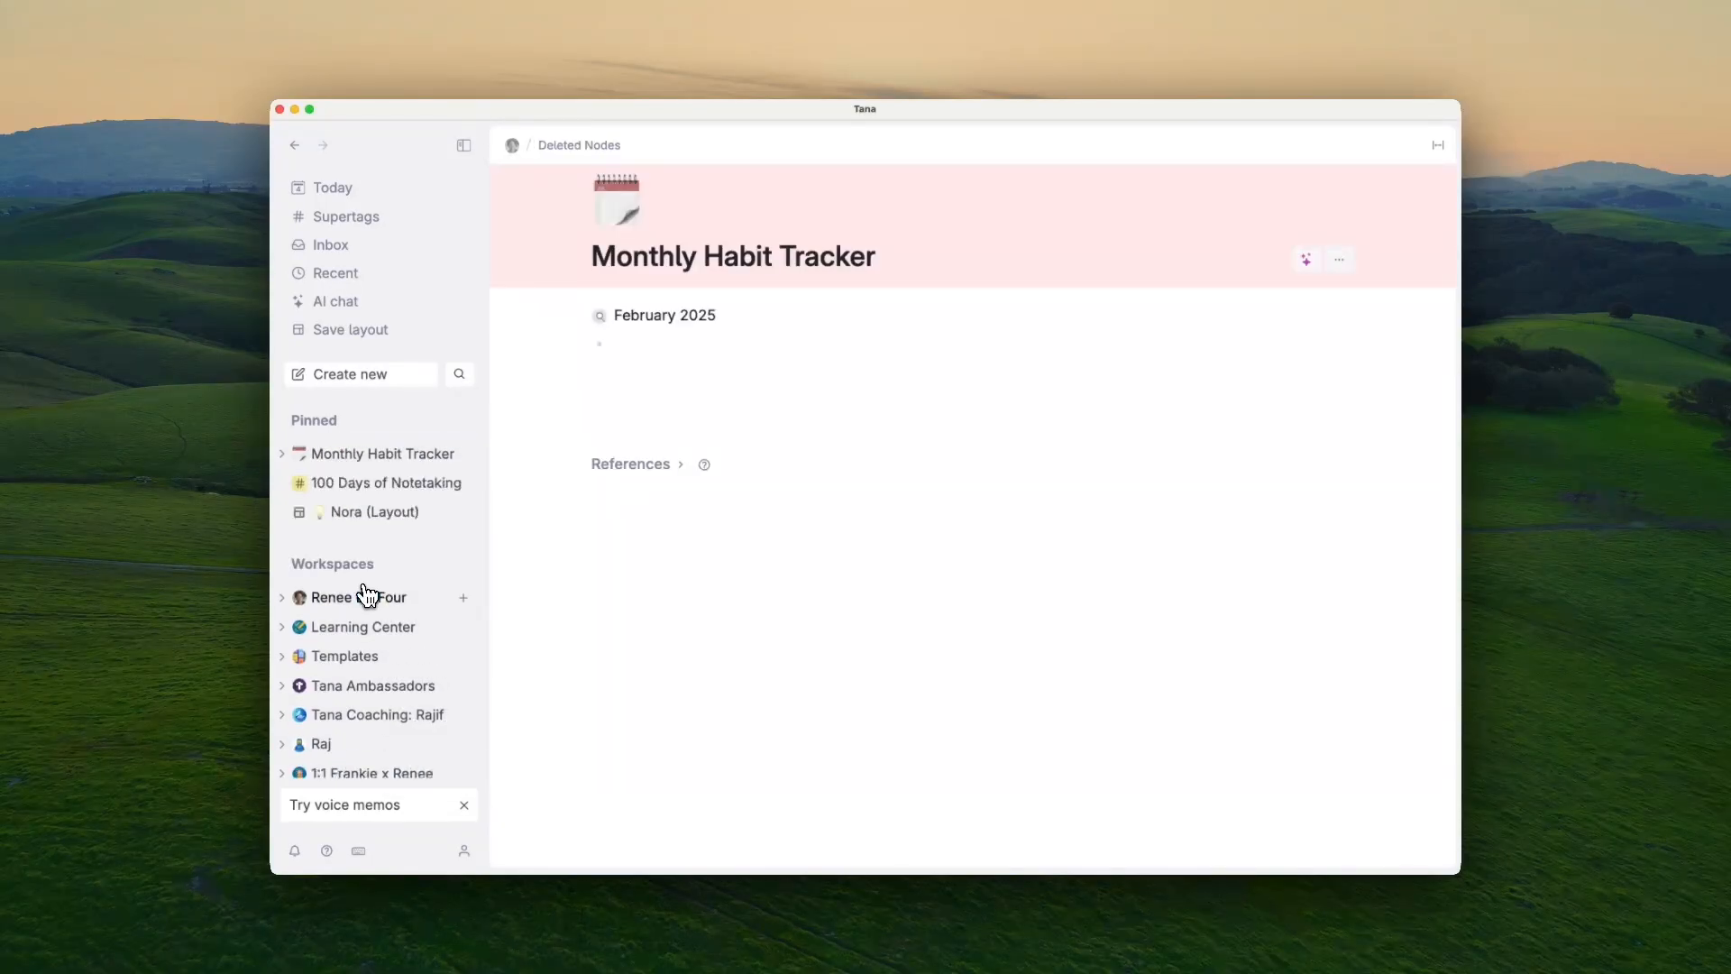
pyautogui.click(377, 455)
pyautogui.click(460, 147)
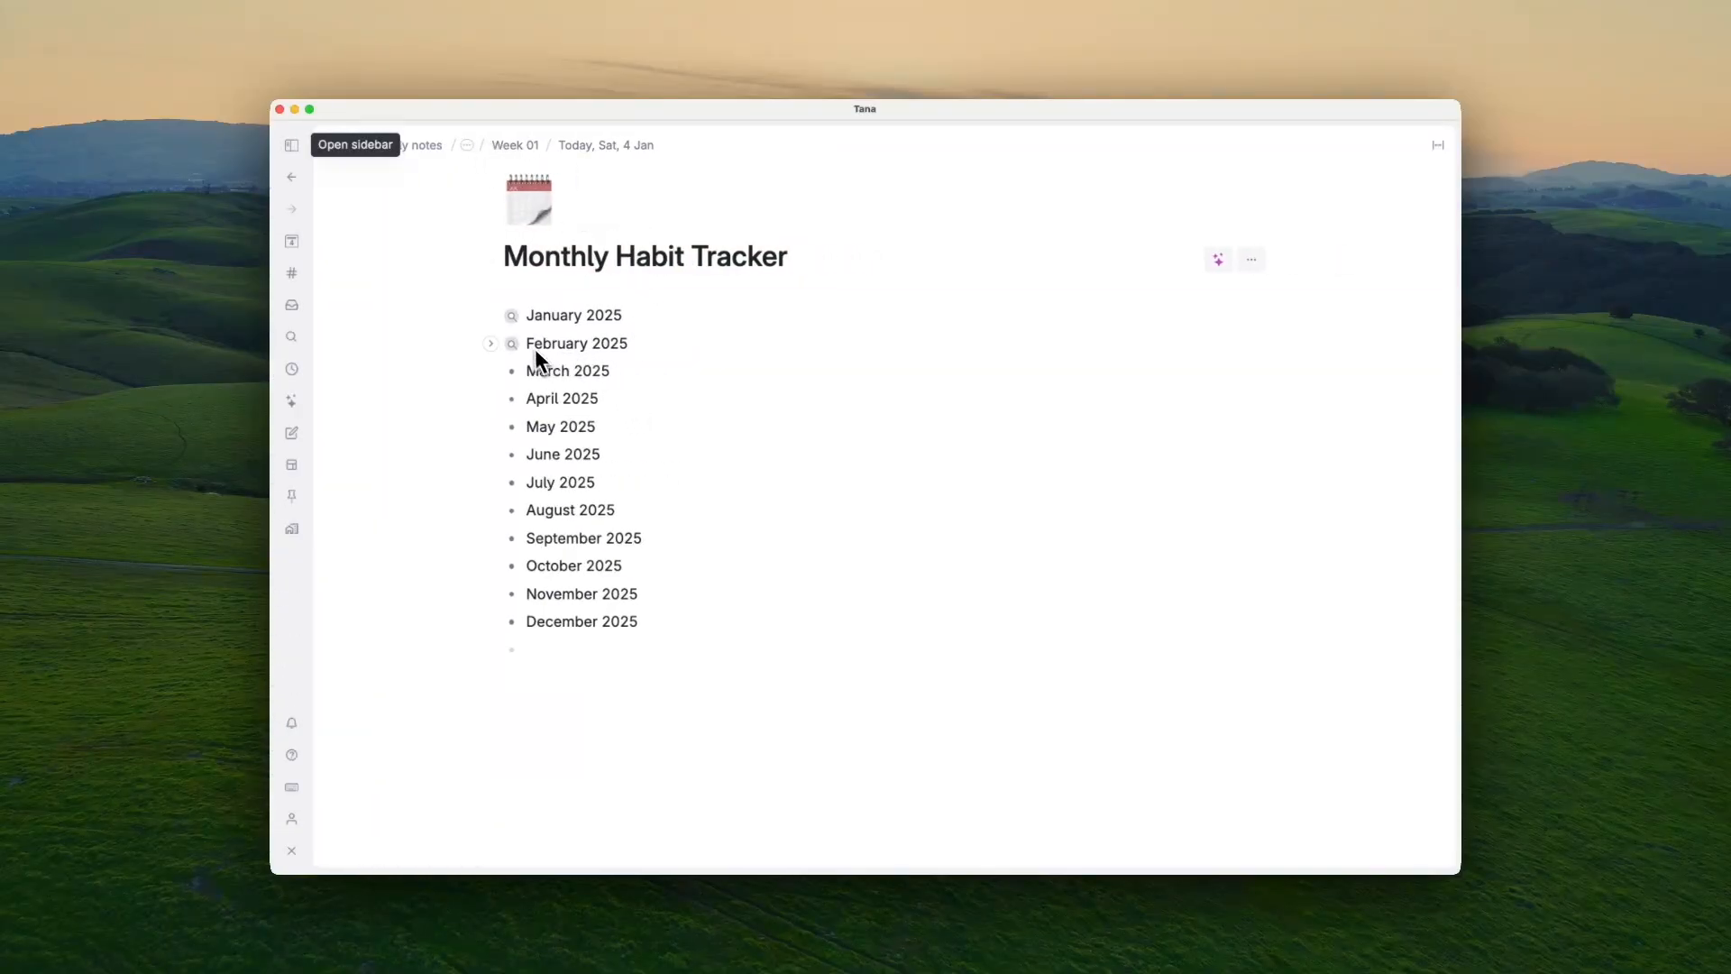
# Step: Display the Monthly Habit Tracker node as a side menu of its months
pyautogui.click(491, 316)
pyautogui.click(491, 316)
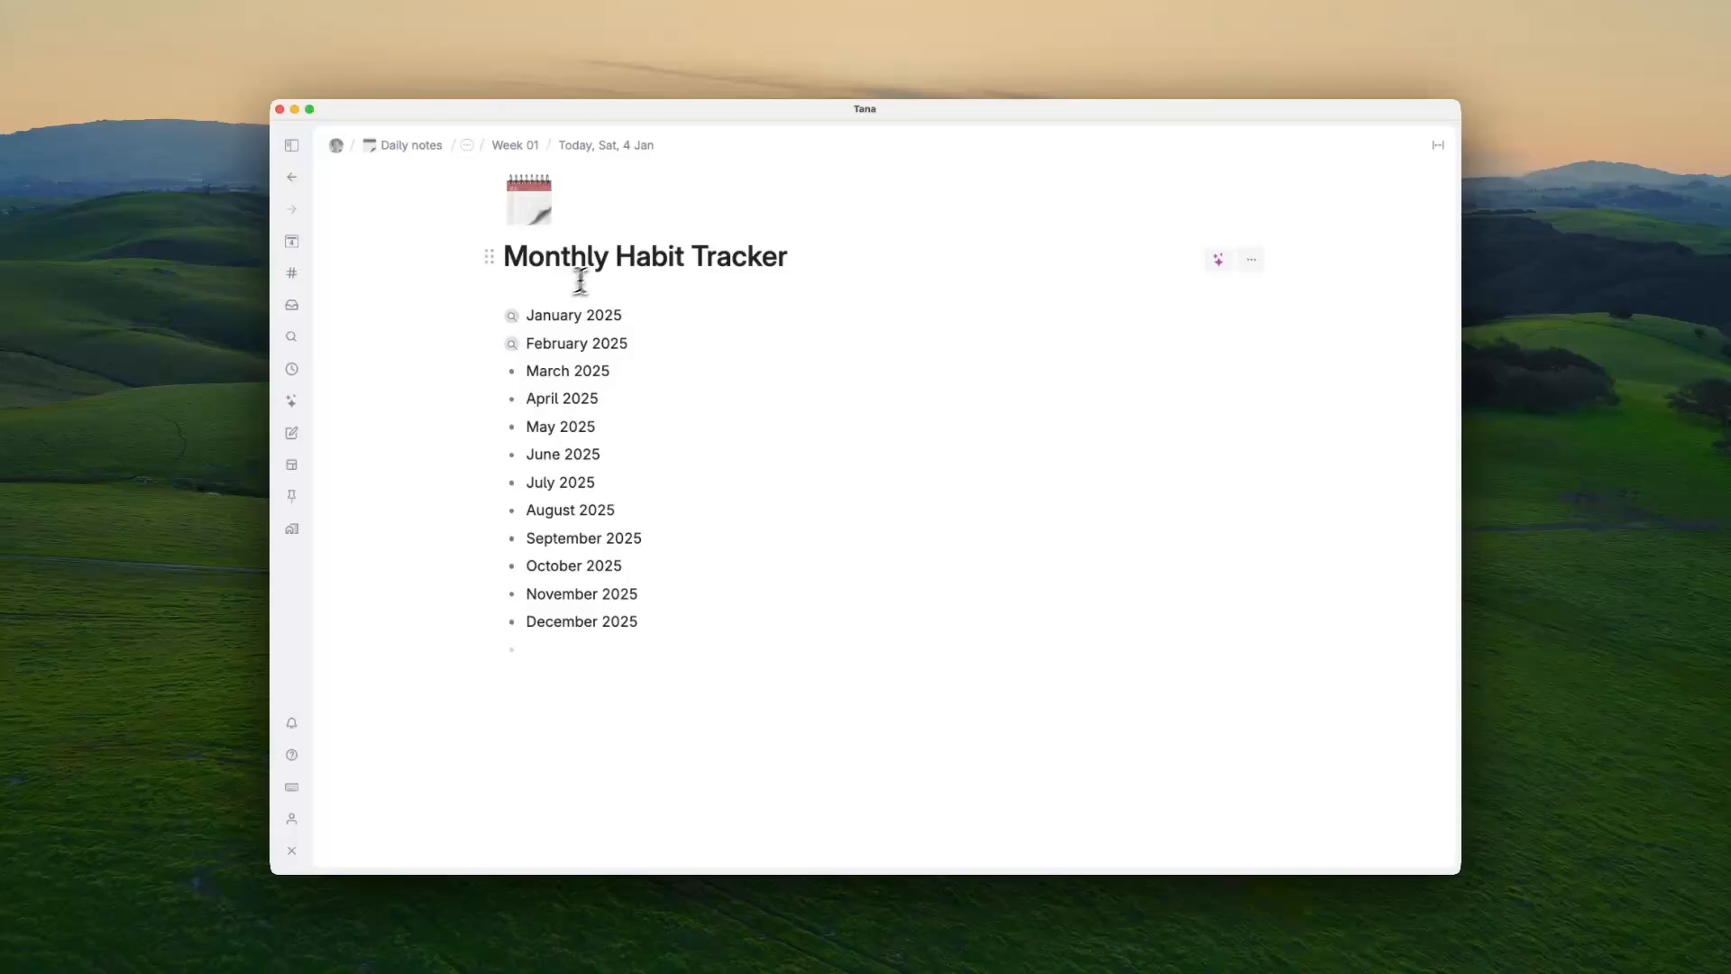
pyautogui.click(604, 261)
pyautogui.press('super+k')
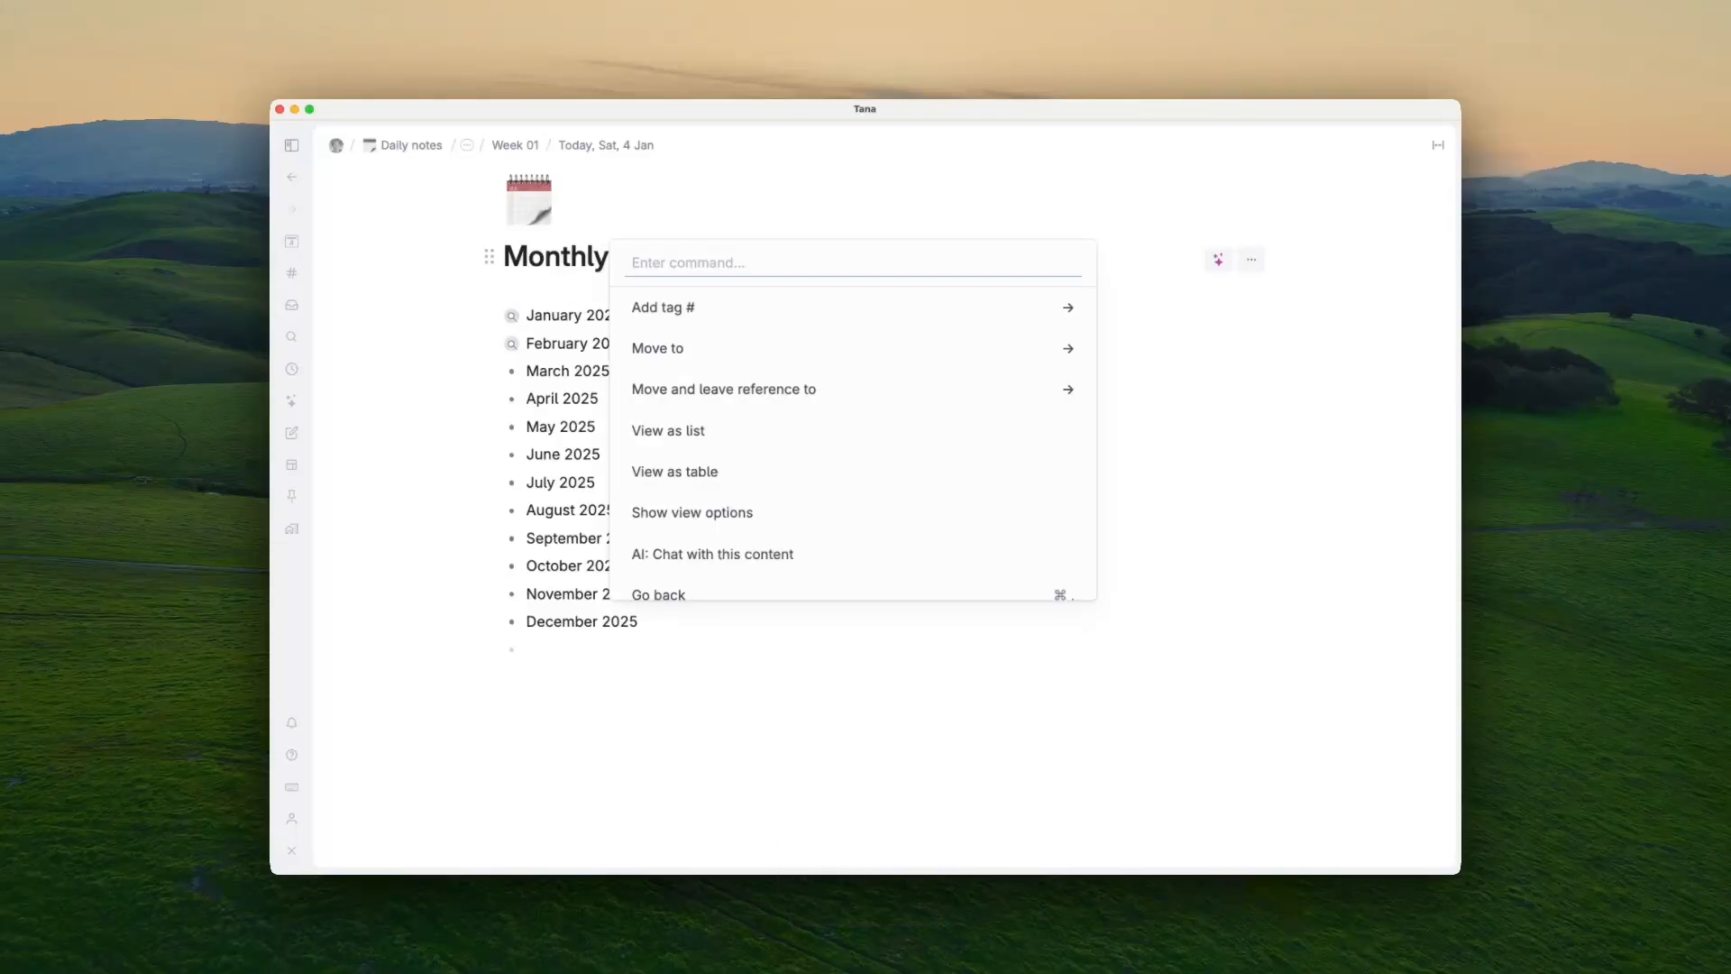
pyautogui.write('view')
pyautogui.press('Down')
pyautogui.press('Down')
pyautogui.press('Down')
pyautogui.press('Down')
pyautogui.press('Down')
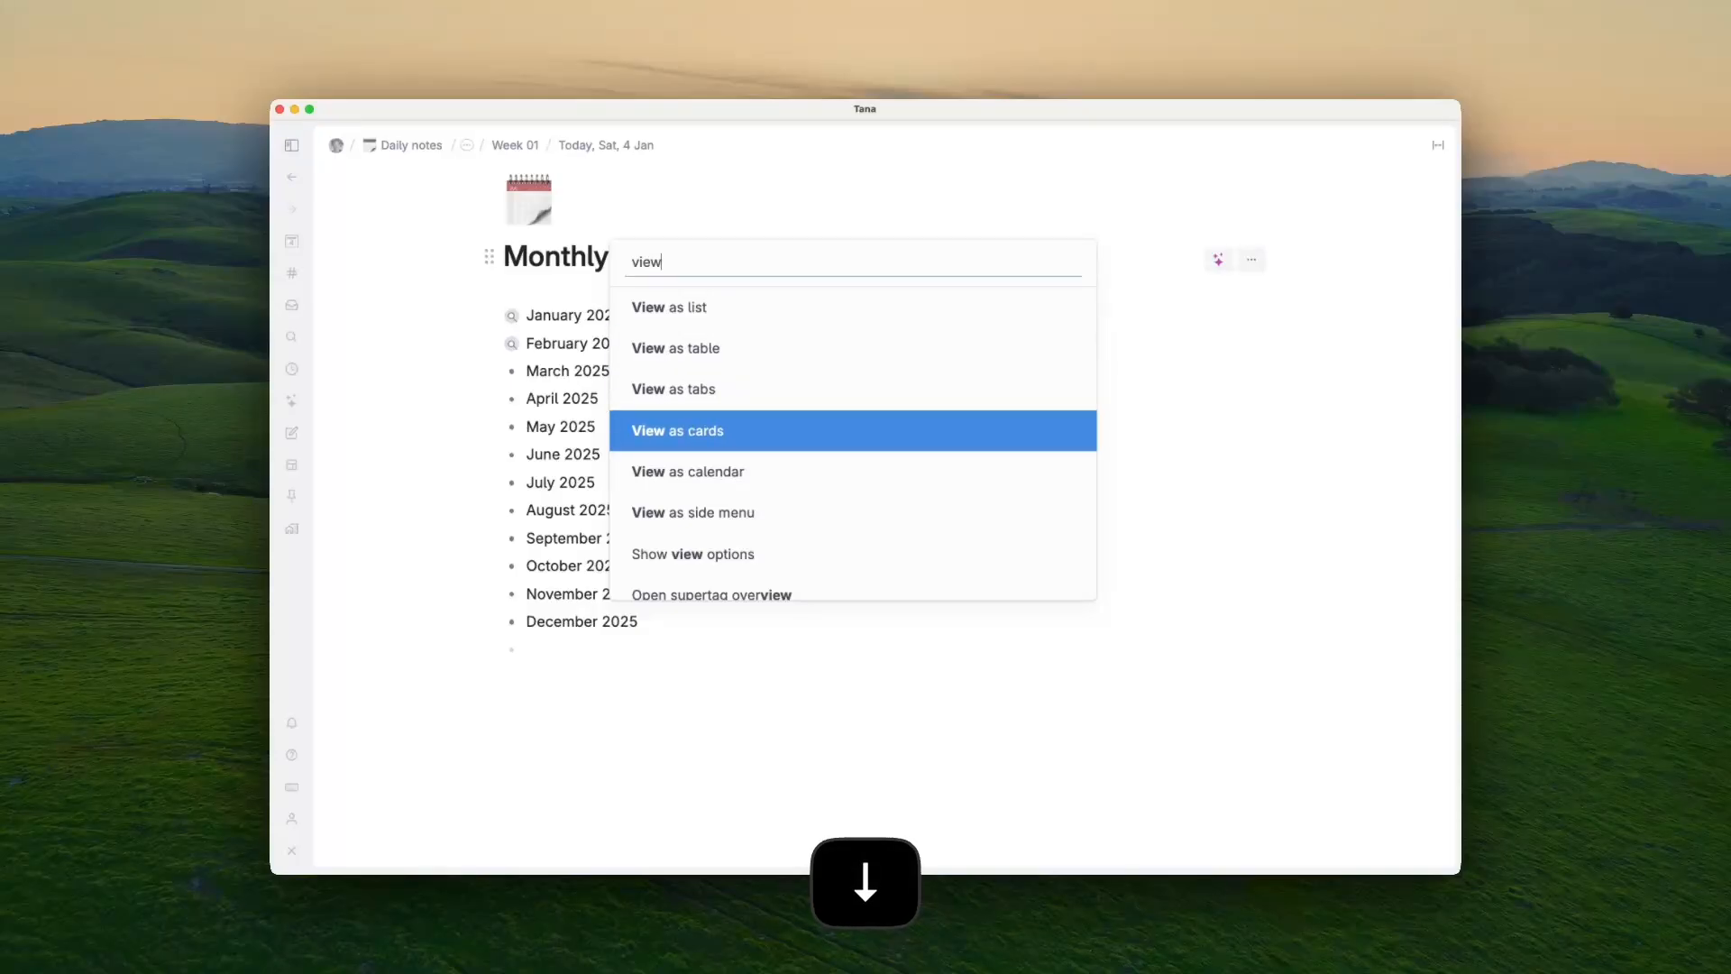
pyautogui.press('Return')
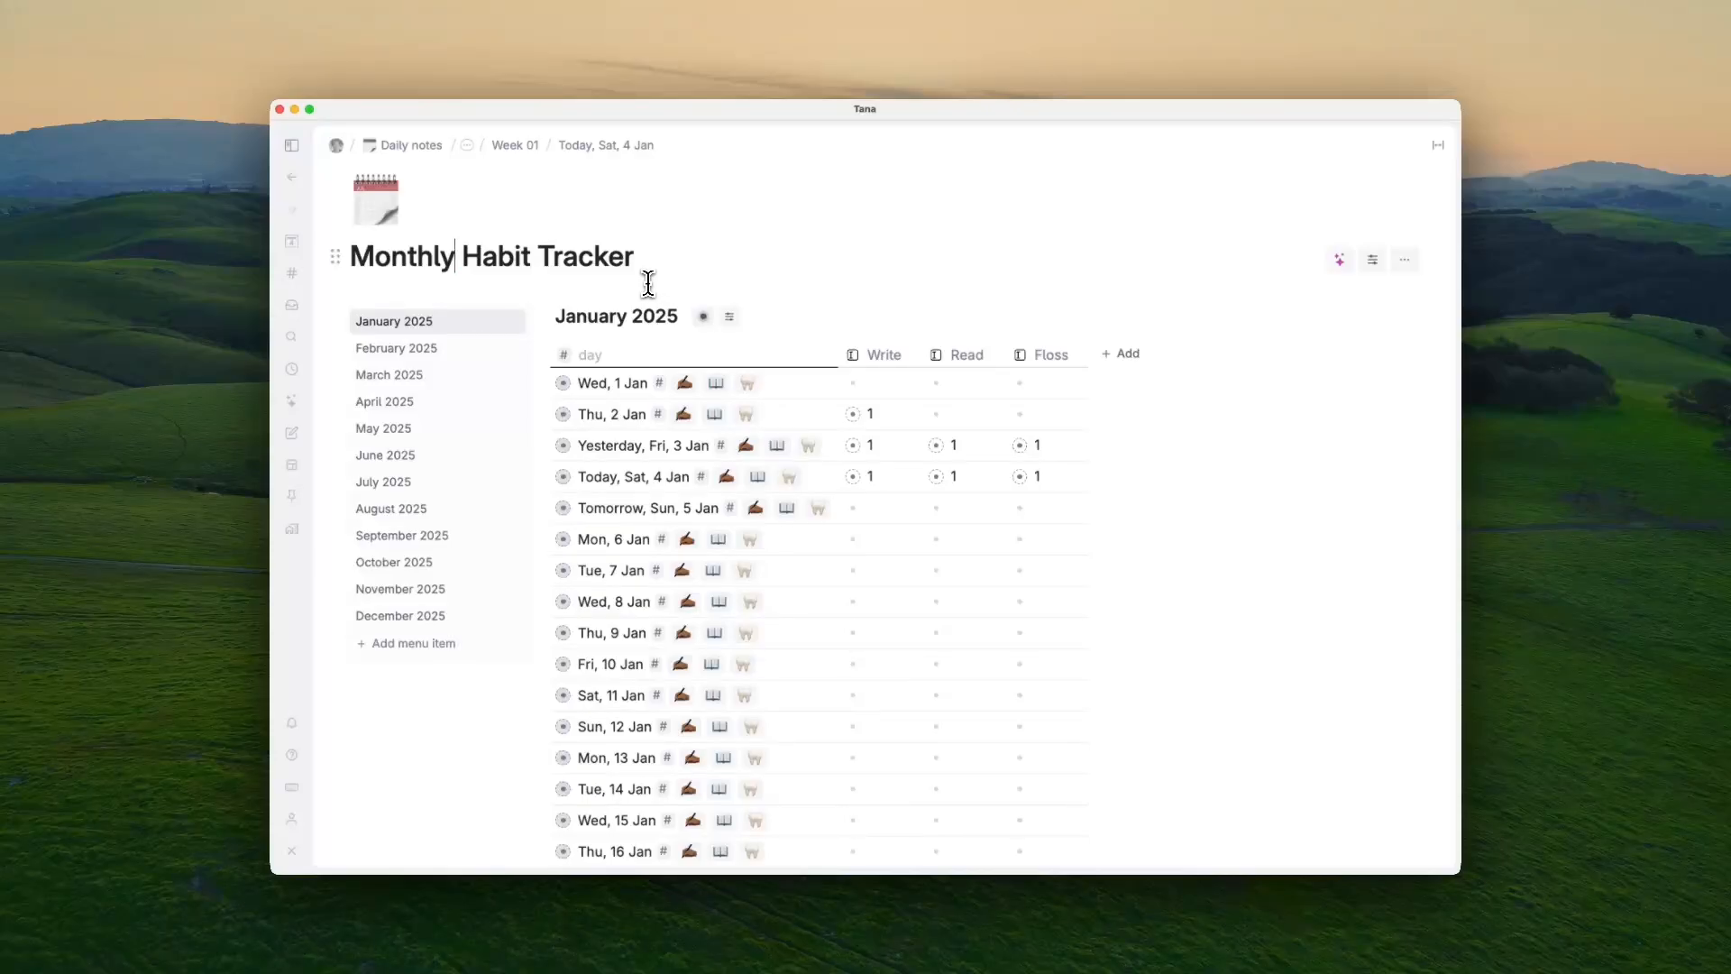
# Step: Look through the February, March and January 2025 entries, check January's column sums, and return to today's daily note
pyautogui.click(458, 356)
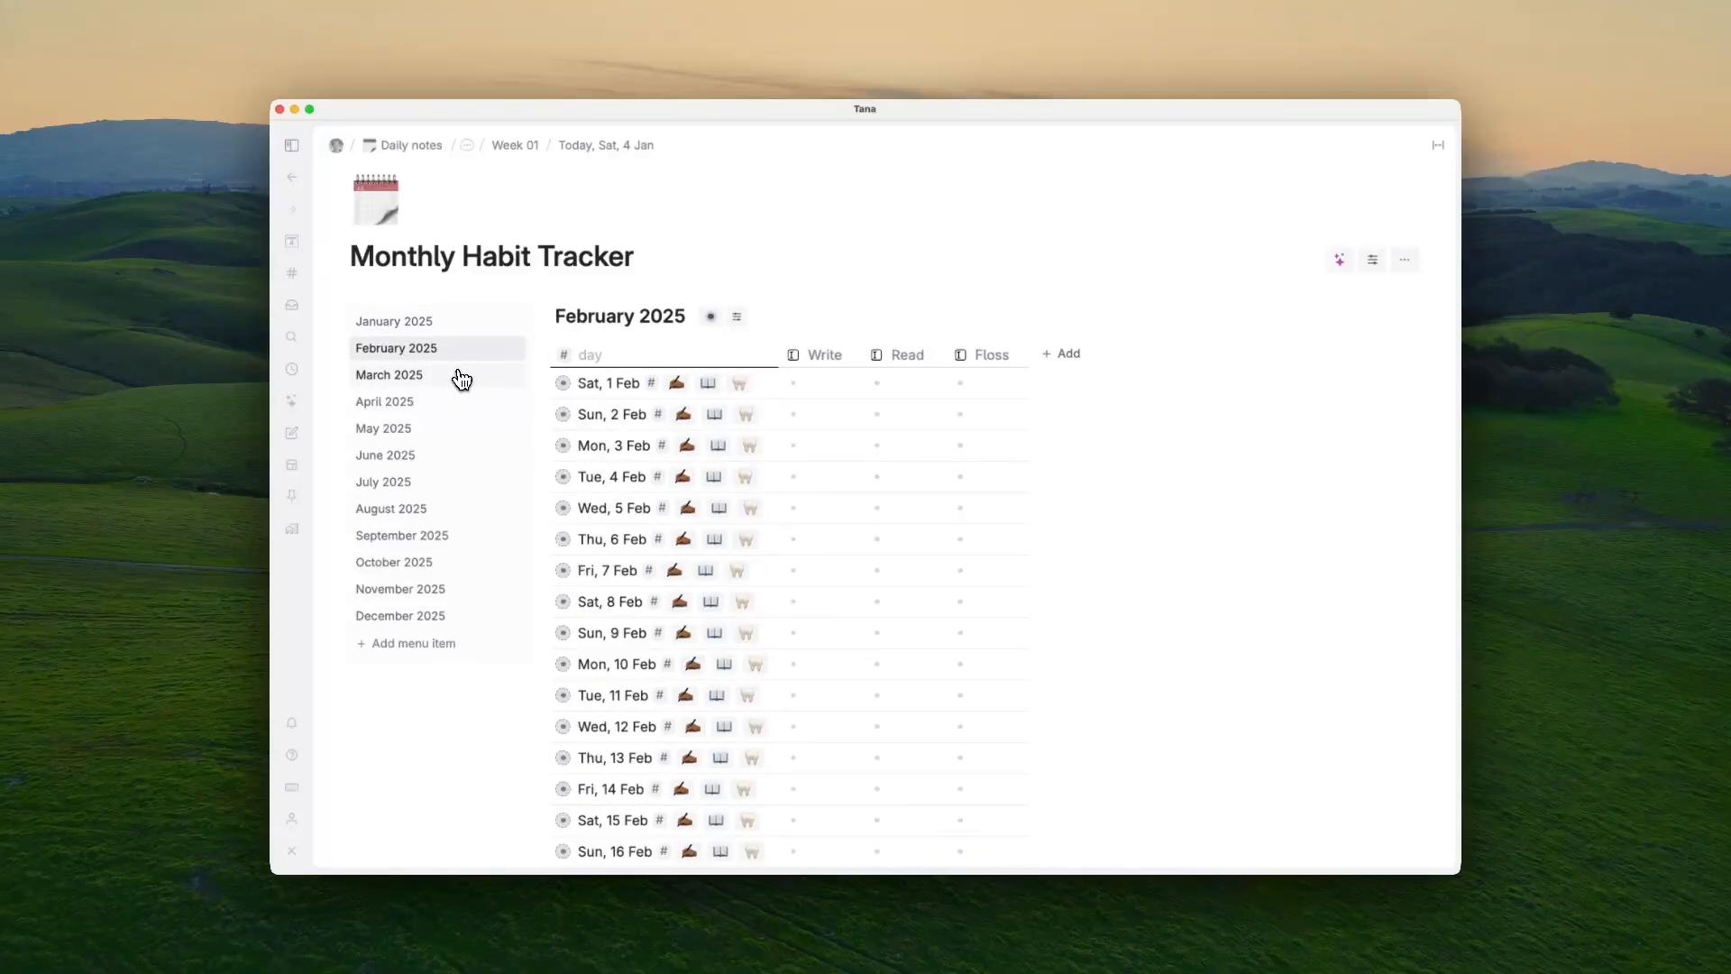
pyautogui.click(460, 370)
pyautogui.click(452, 325)
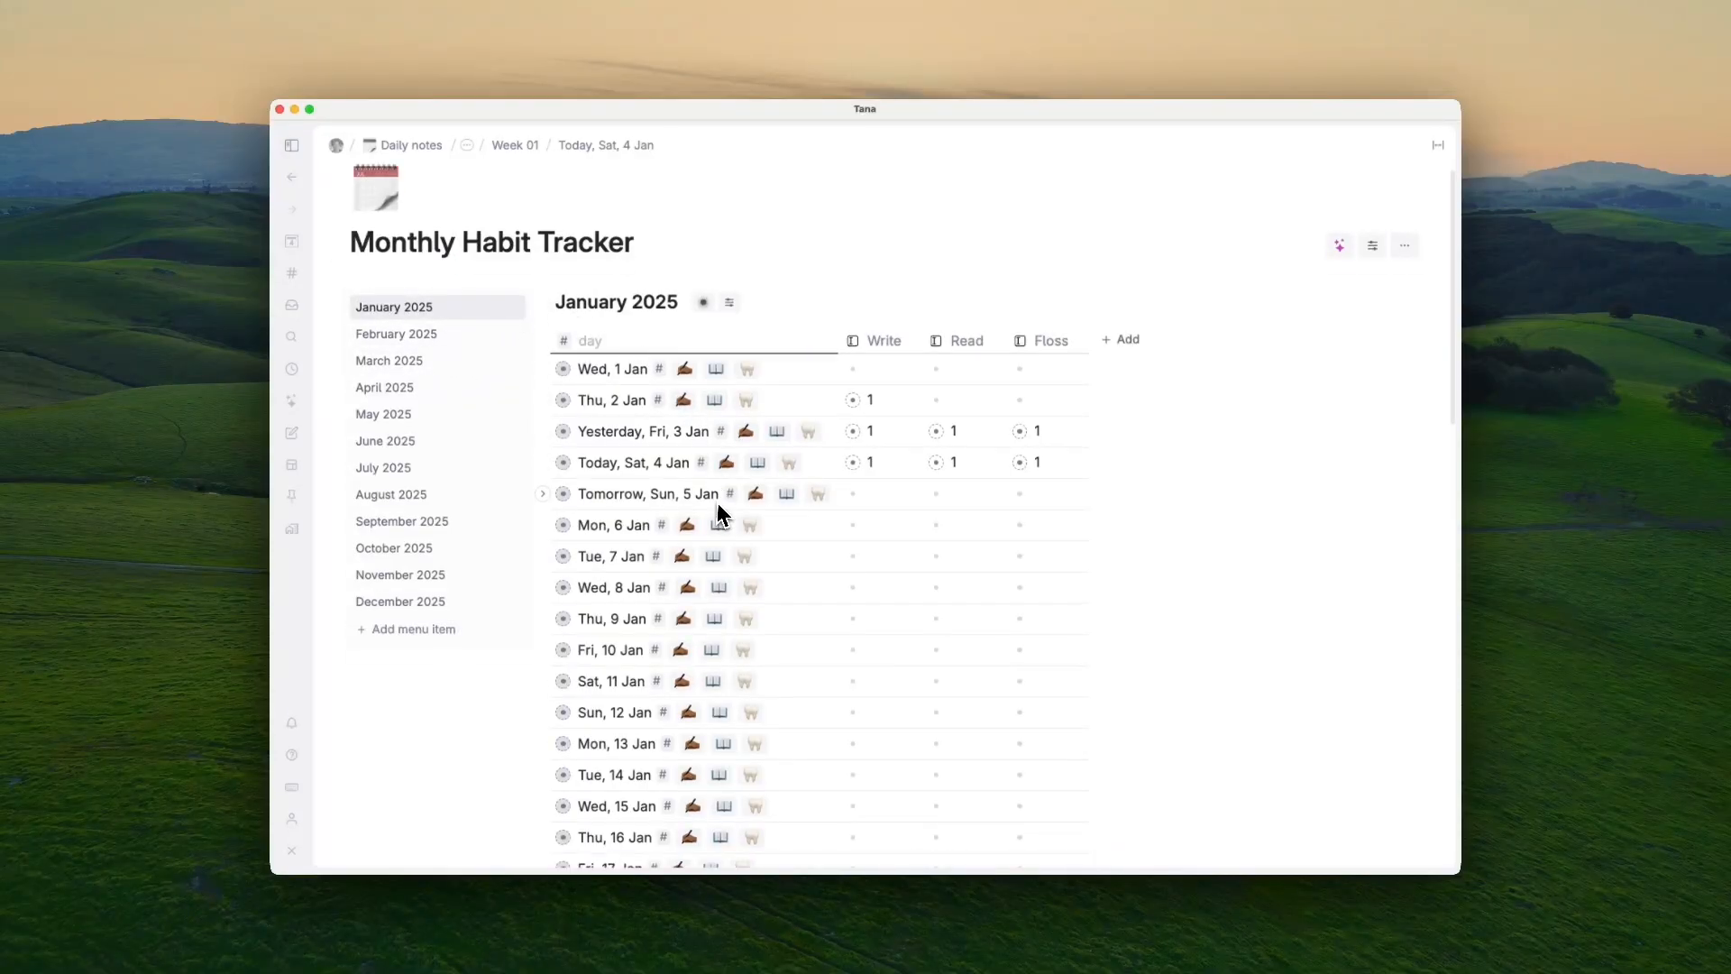
pyautogui.scroll(-10, 718, 506)
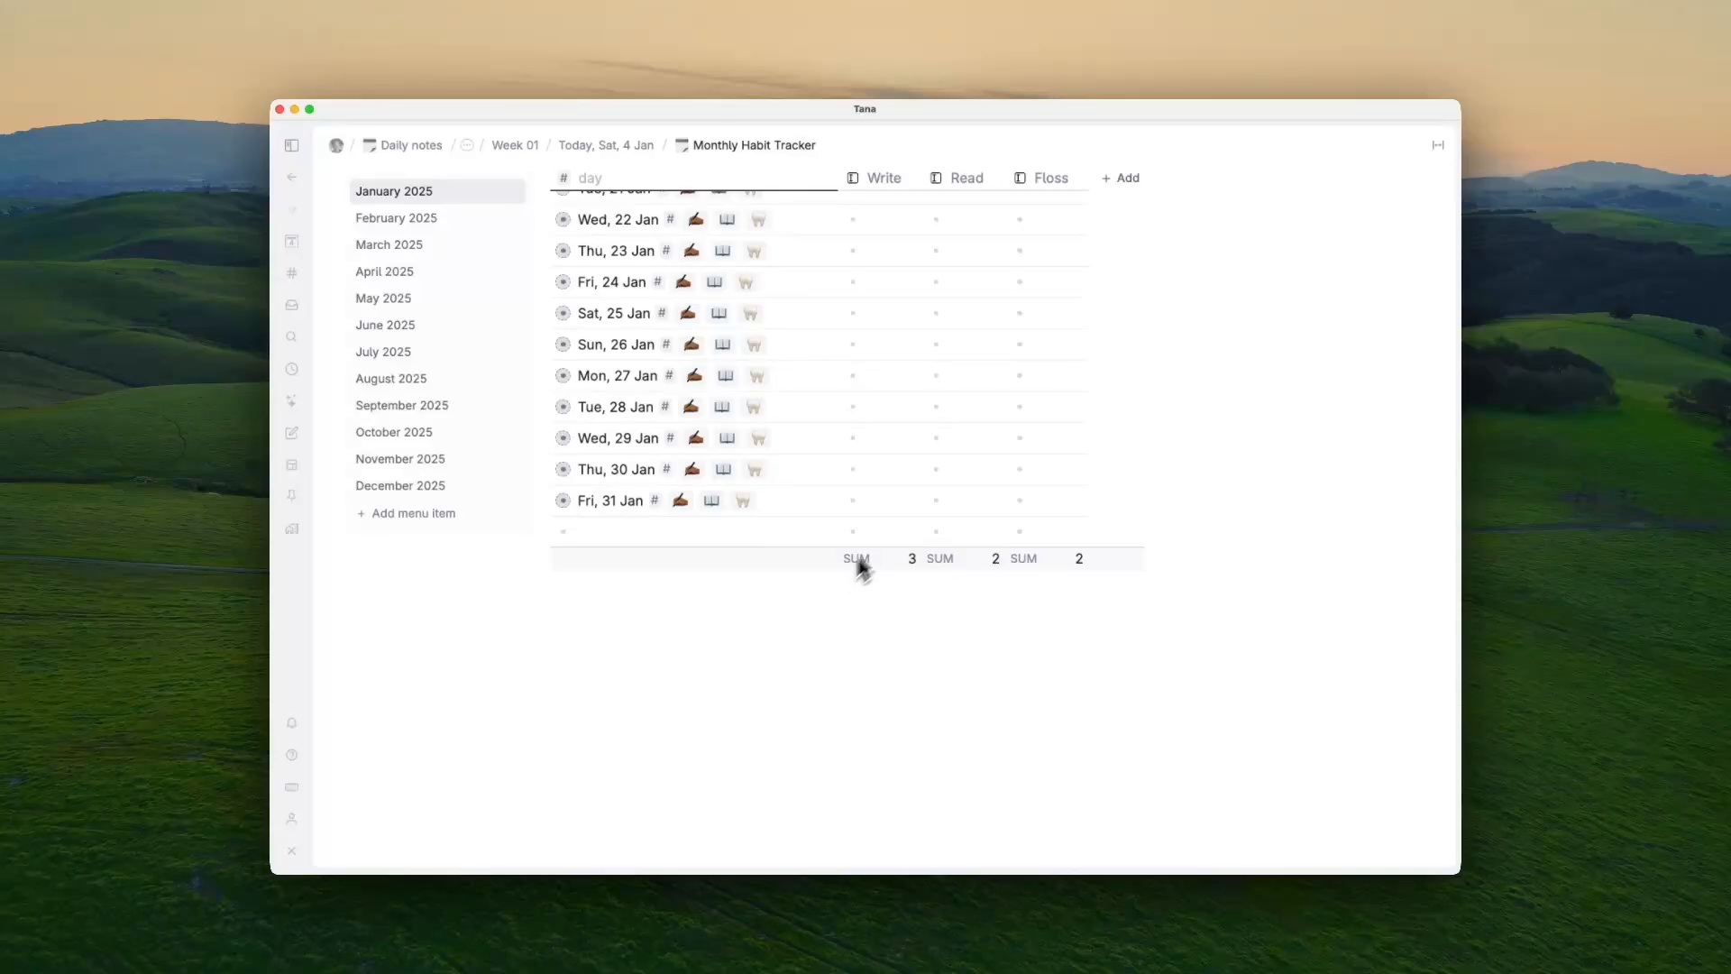
pyautogui.scroll(10, 928, 472)
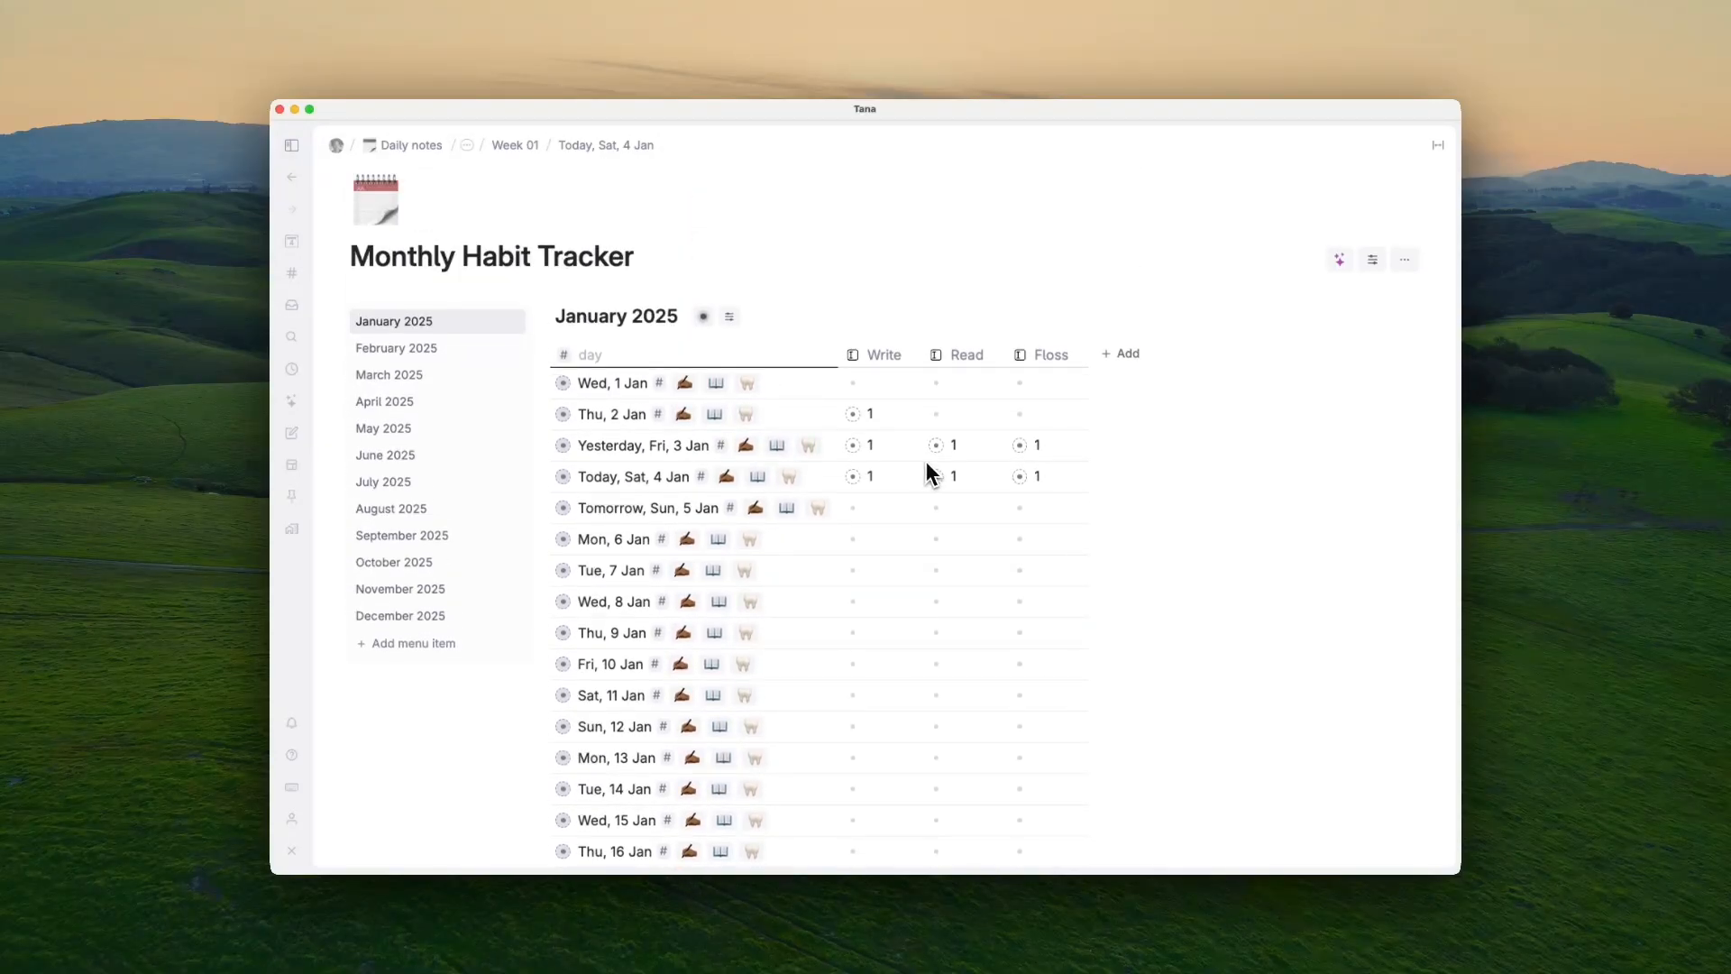
pyautogui.click(602, 145)
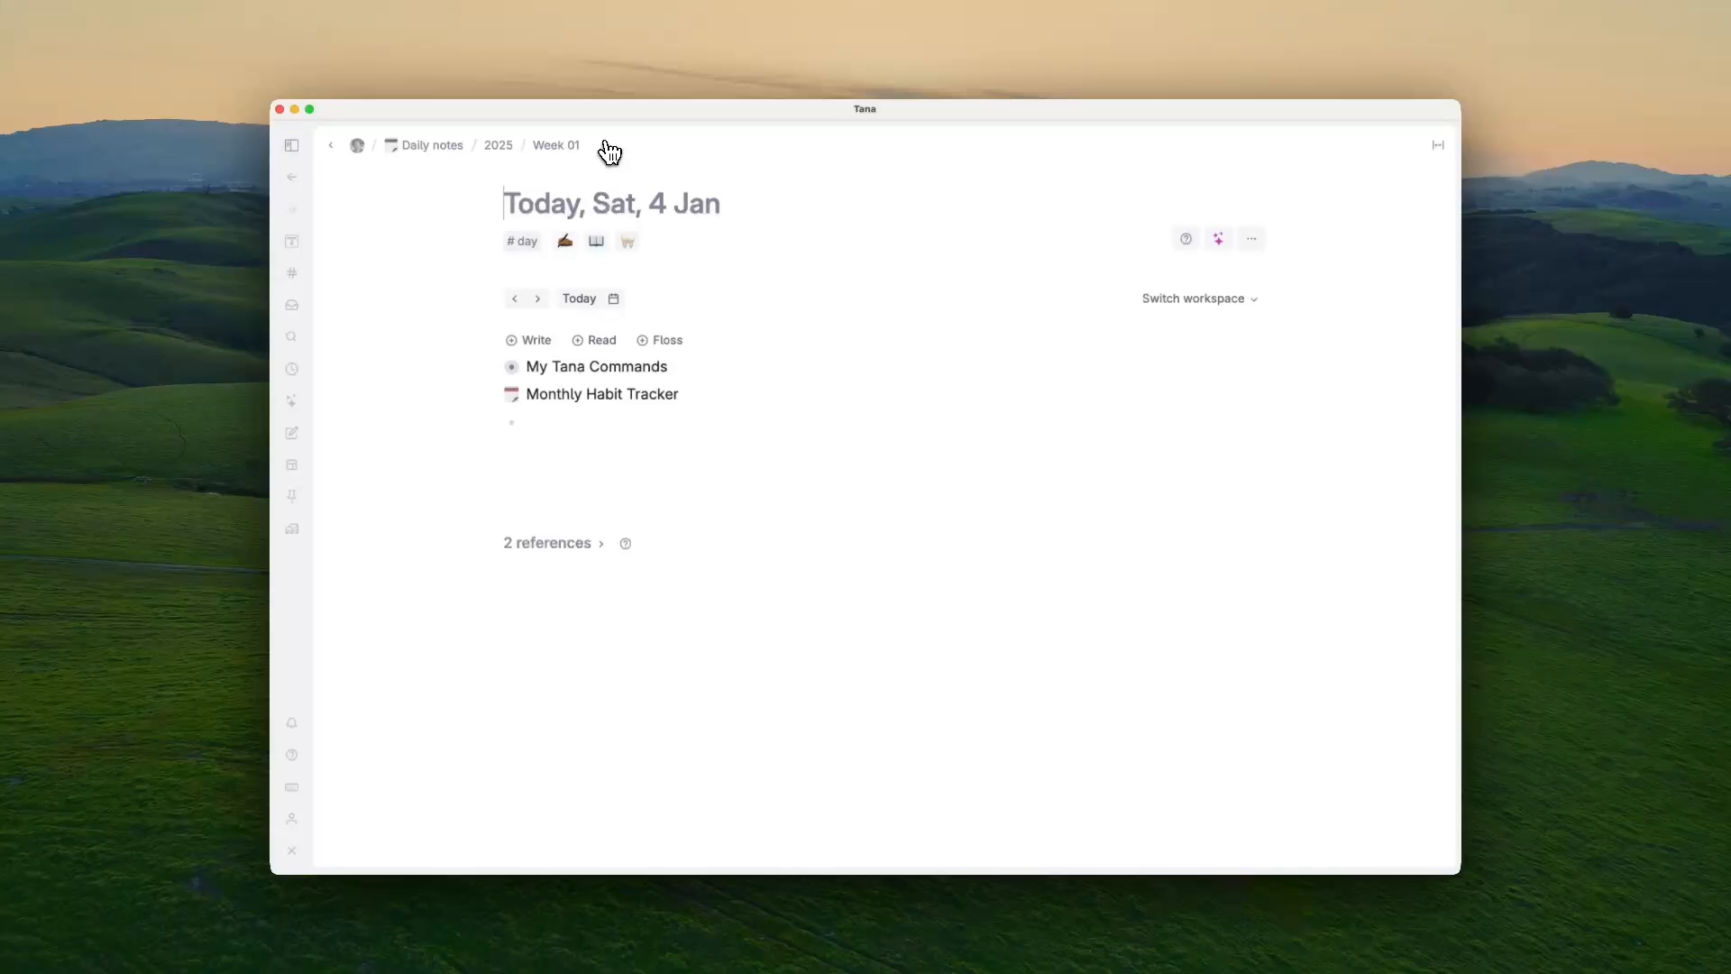